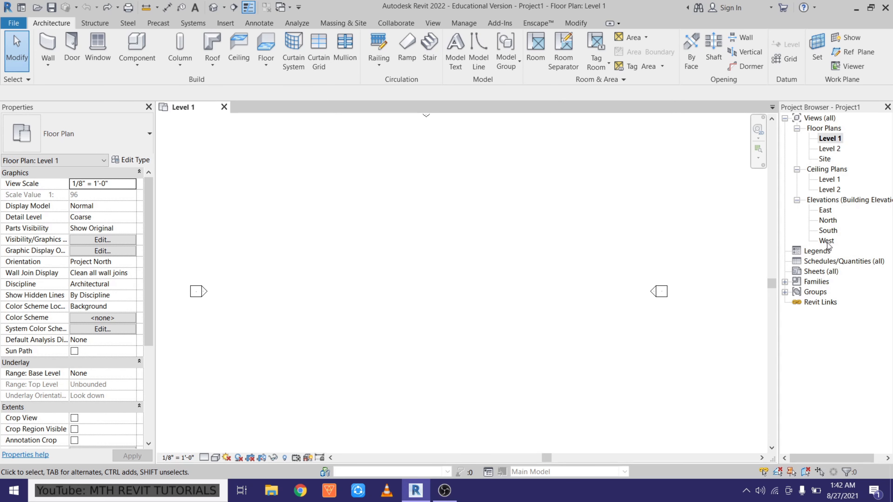
Step: Open the South elevation and draw a level line 10' above Level 2, spanning the existing levels
double_click(828, 230)
middle_drag(505, 247, 487, 310)
drag(528, 310, 488, 348)
click(436, 67)
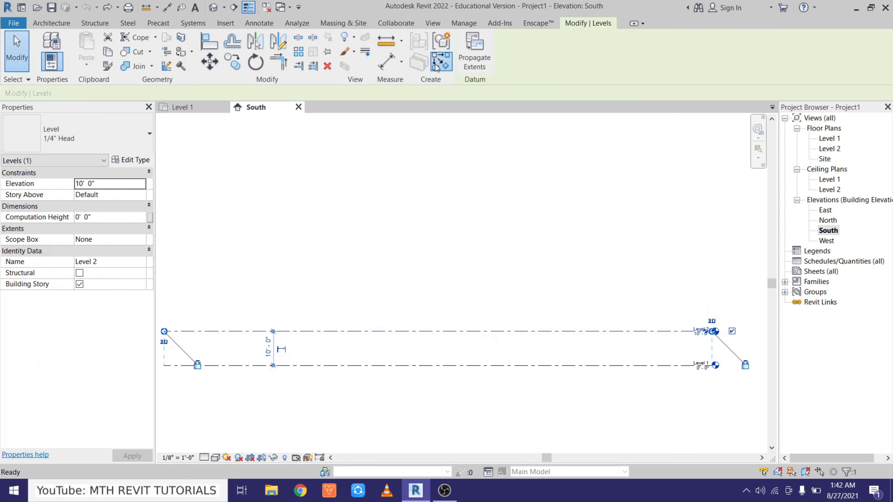
middle_drag(185, 271, 215, 279)
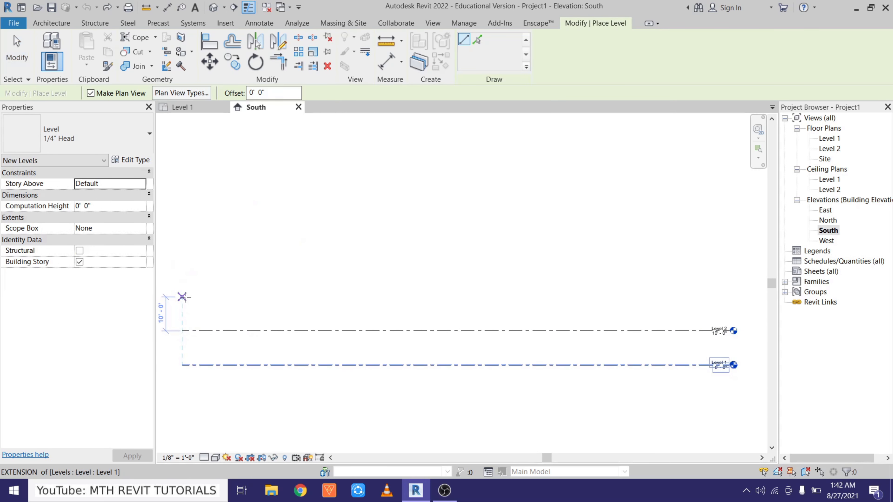
click(182, 294)
click(722, 297)
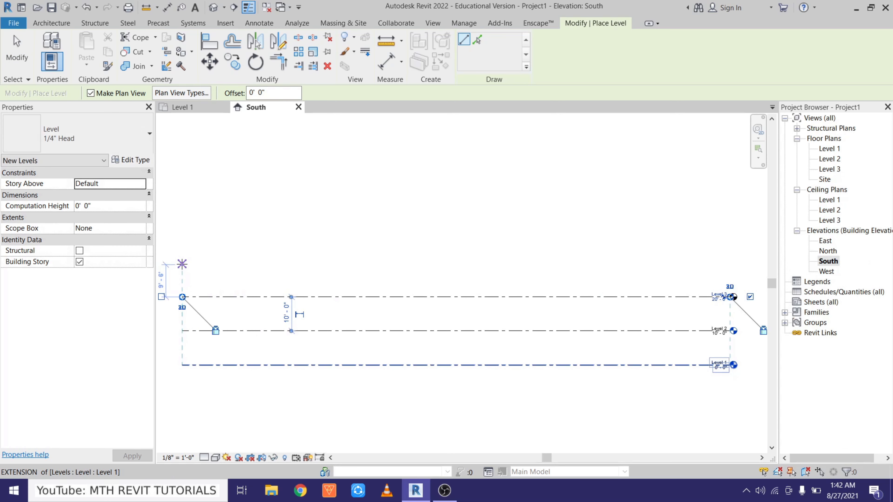
Step: Add two more level lines aligned with the others, at 30' and at about 39' elevation
click(182, 262)
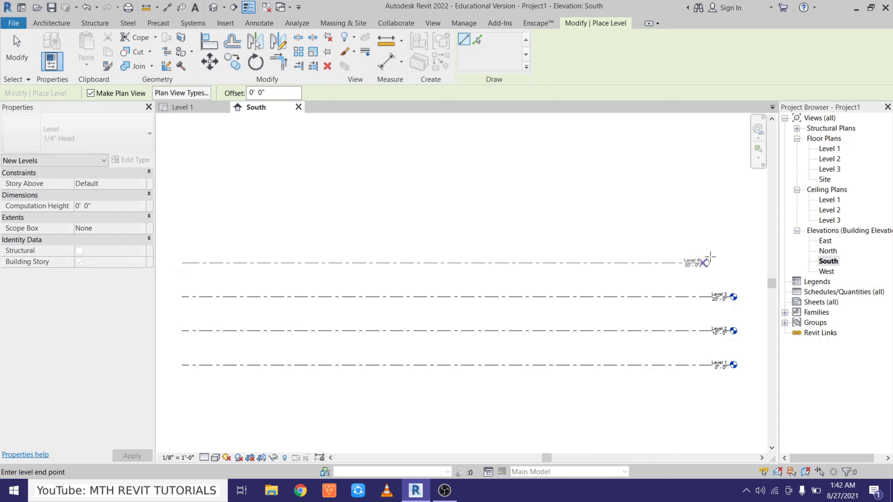
click(731, 263)
middle_drag(173, 220, 220, 253)
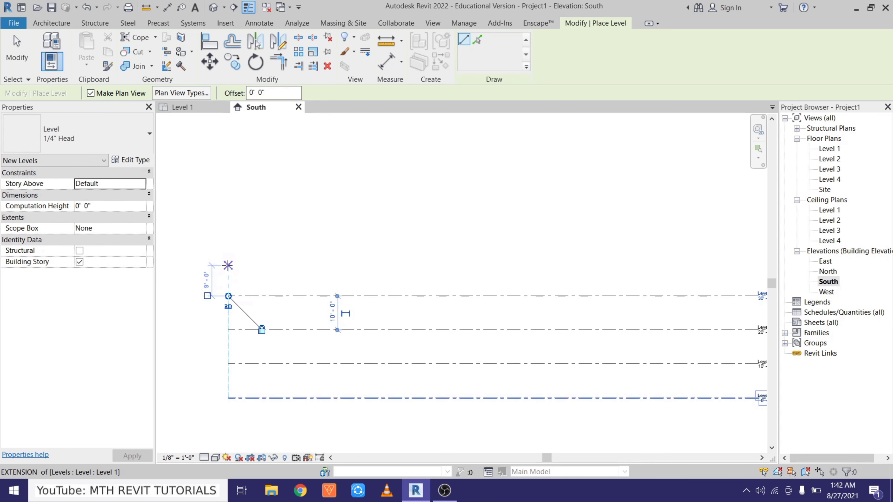
click(228, 266)
middle_drag(228, 266, 74, 272)
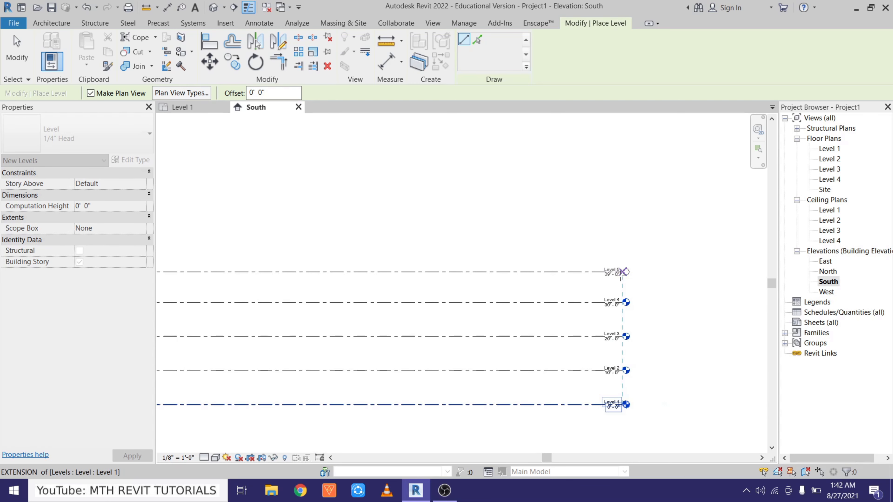
click(621, 272)
right_click(550, 249)
click(562, 254)
scroll(562, 254, down, 2)
middle_drag(387, 263, 412, 273)
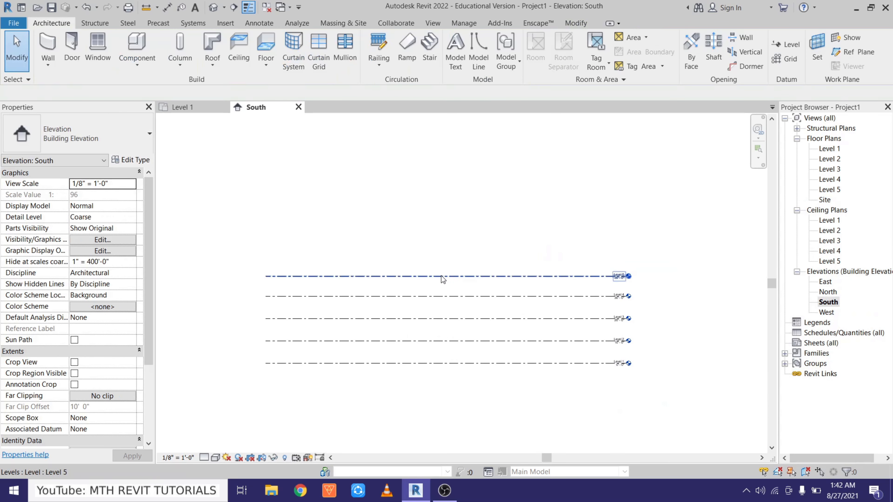
Step: In the Level 1 floor plan, draw a rectangle of Generic - 8" walls about 32' by 32', constrained up to Level 5
click(184, 111)
scroll(300, 224, down, 1)
middle_drag(301, 223, 297, 193)
click(48, 48)
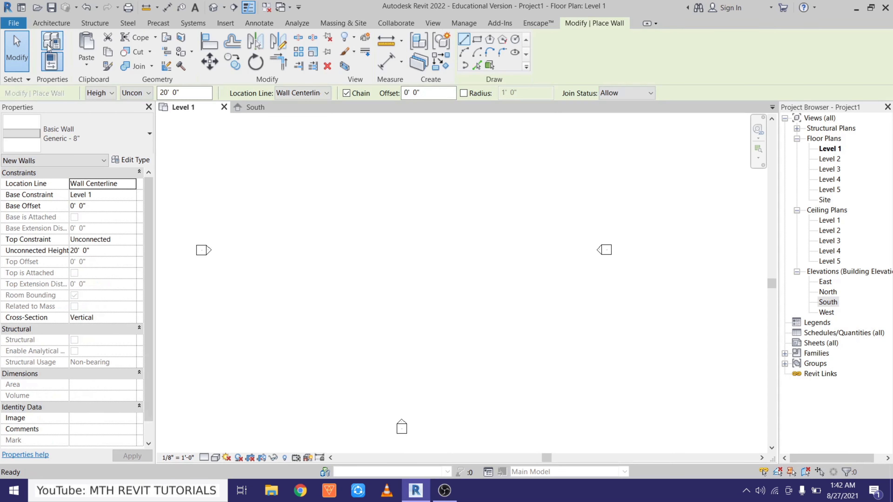
click(131, 242)
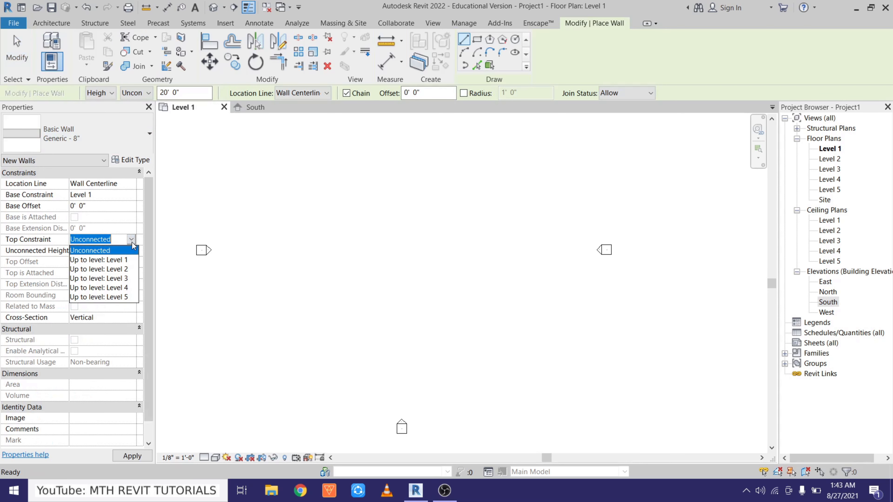
click(125, 298)
scroll(241, 206, down, 1)
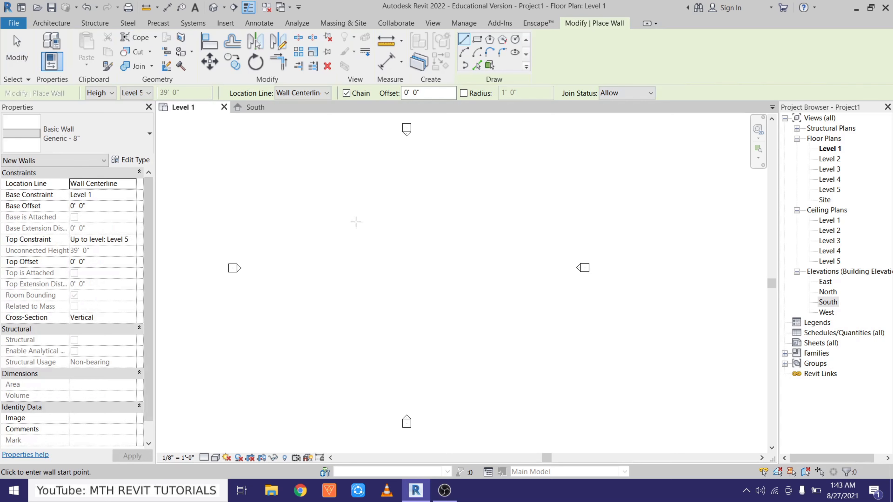
click(478, 39)
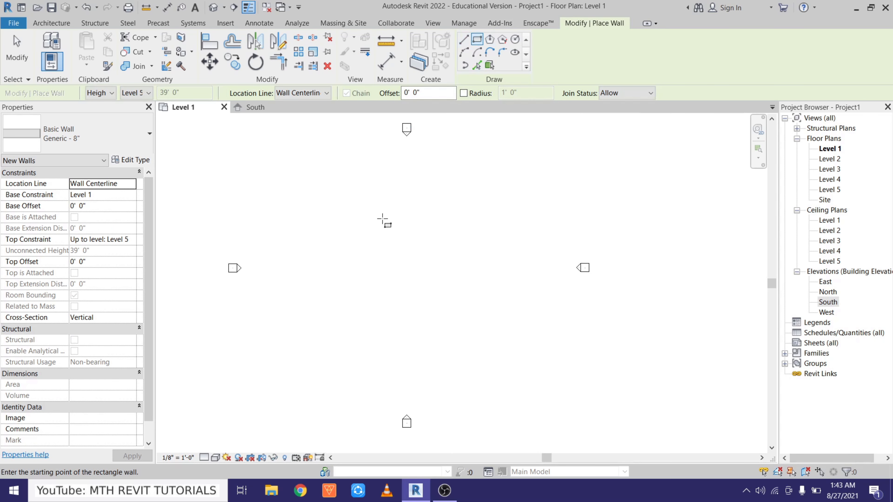
click(373, 234)
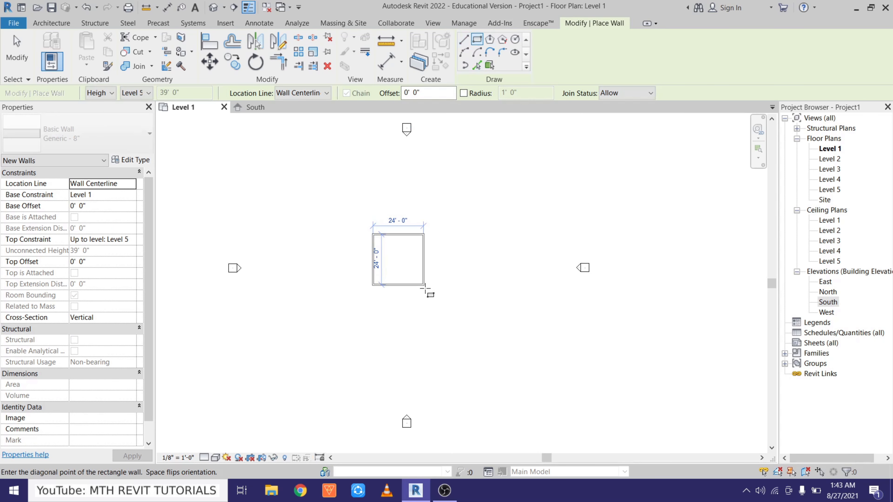
click(436, 298)
right_click(479, 213)
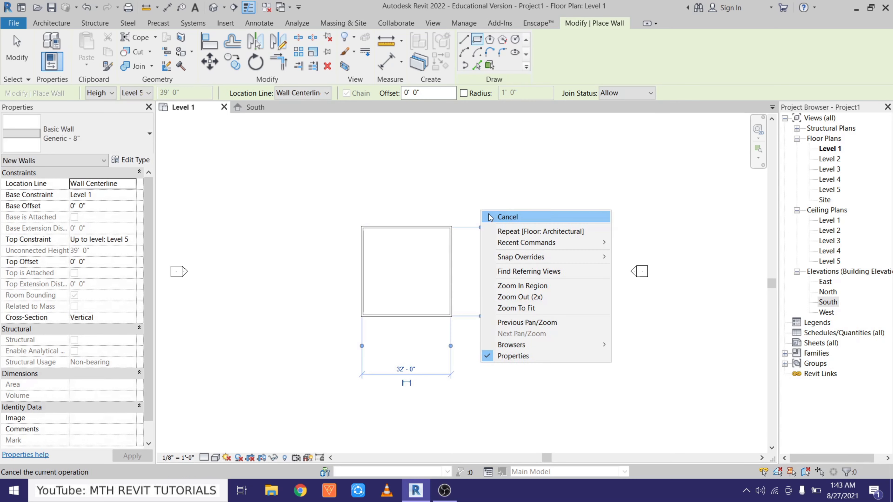
click(504, 215)
Step: Set both the north-south and east-west spacing of the rectangle's walls to 31'
click(390, 224)
click(487, 271)
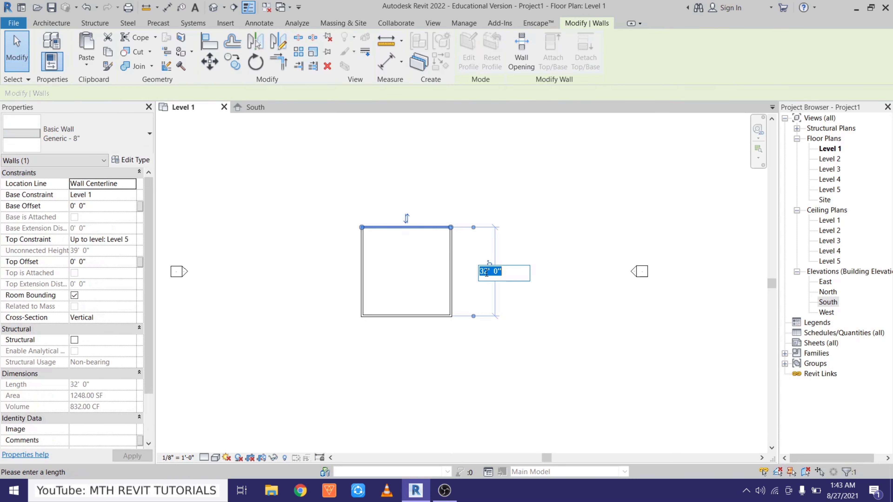
text(31)
key(Return)
click(451, 281)
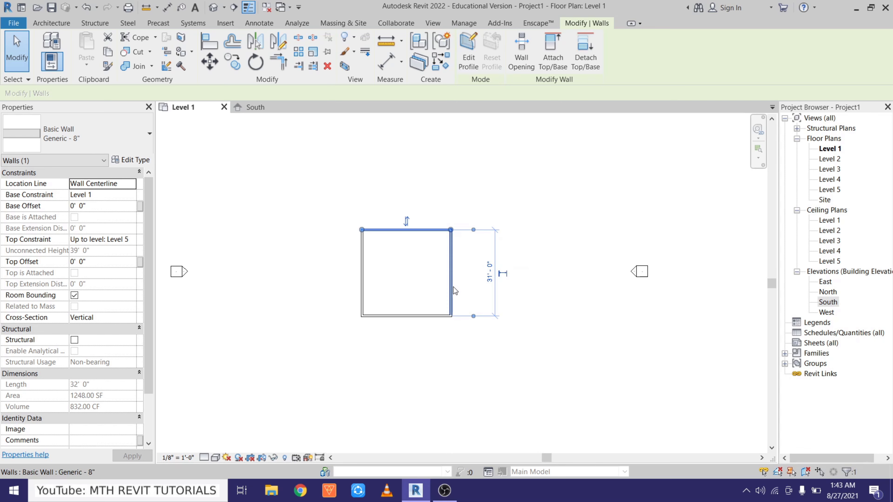
click(407, 355)
text(31)
key(Return)
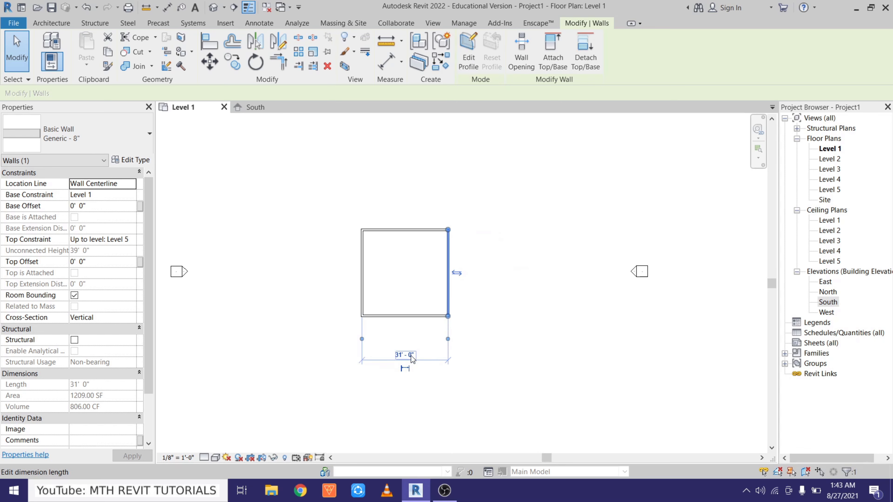
key(Escape)
Step: Nudge all four walls together slightly right and up to centre them between the elevation markers
scroll(407, 356, down, 1)
middle_drag(407, 356, 387, 356)
scroll(388, 356, down, 1)
drag(335, 224, 443, 335)
key(Right)
key(Right)
key(Up)
key(Up)
key(Up)
key(Up)
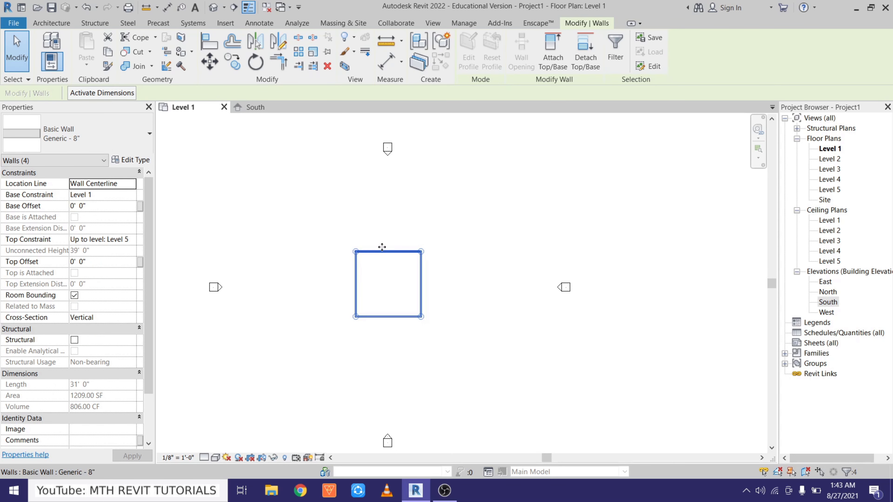
click(382, 292)
Step: Start a floor and sketch a rectangular boundary along the outer faces of the four walls
scroll(382, 291, up, 4)
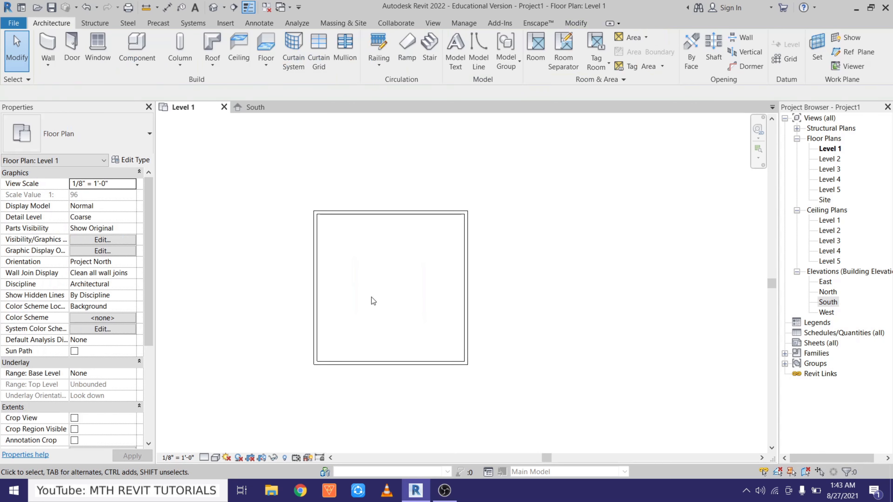
click(266, 44)
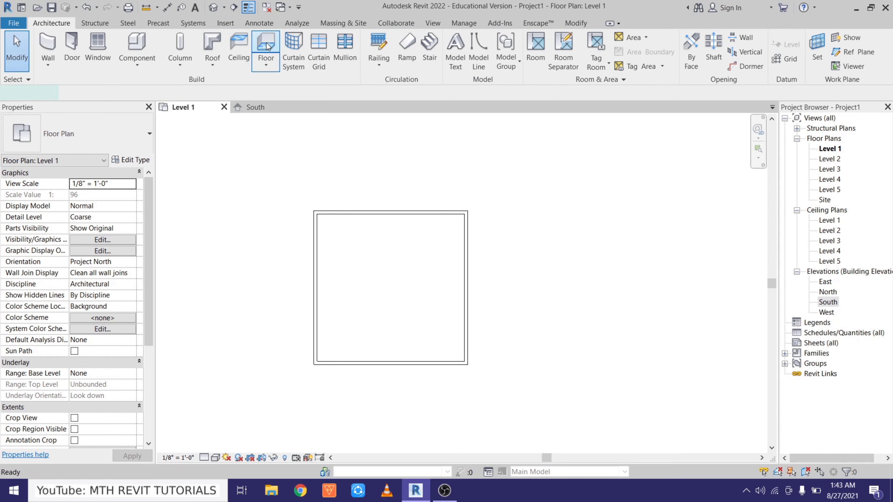
click(566, 39)
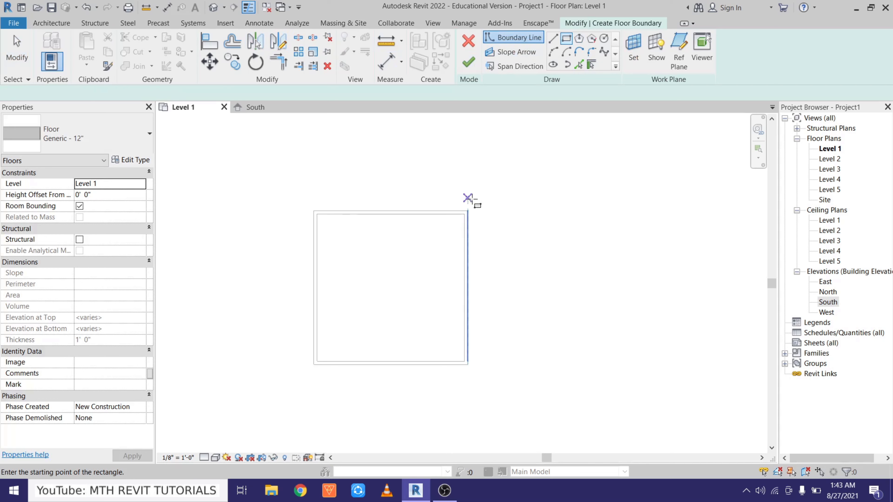
click(467, 211)
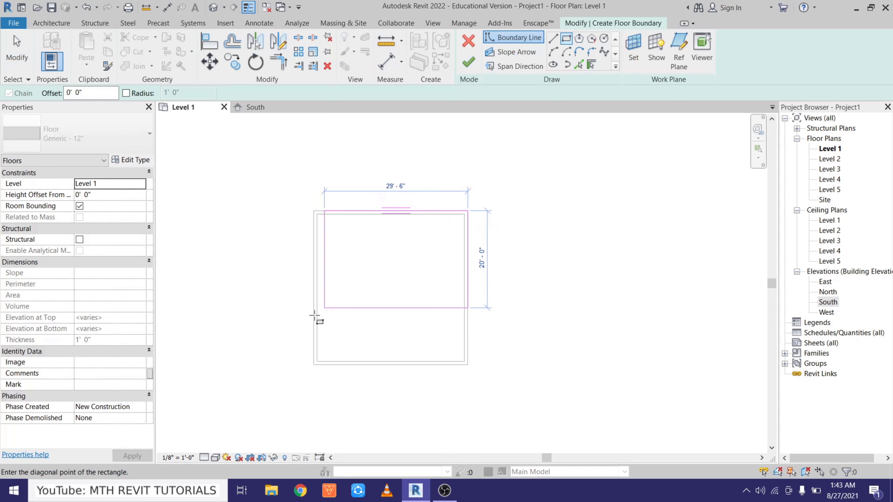
click(302, 362)
scroll(267, 232, up, 2)
right_click(270, 224)
click(270, 224)
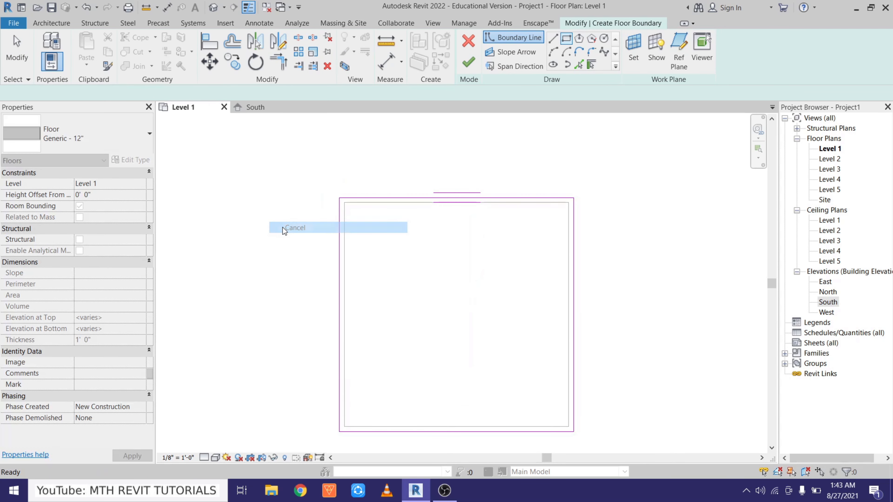
Step: Stretch the north boundary line to about 37' past the west wall and sketch two lines enclosing a small rectangular projection
click(343, 199)
mouse_move(341, 199)
mouse_down()
mouse_move(281, 198)
mouse_move(300, 204)
mouse_up()
click(553, 38)
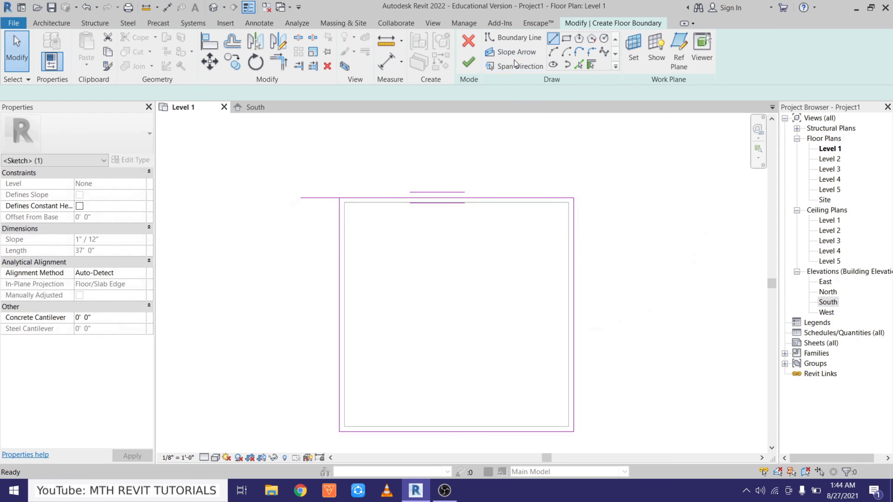
click(300, 197)
click(300, 241)
click(339, 241)
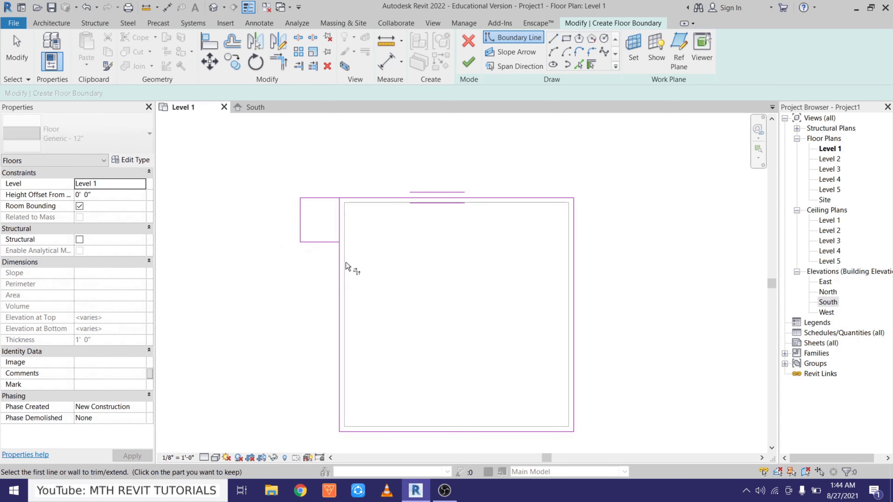
Step: Trim the west boundary line to the projection's lower edge so the floor sketch forms one closed loop
key(t)
key(r)
click(339, 246)
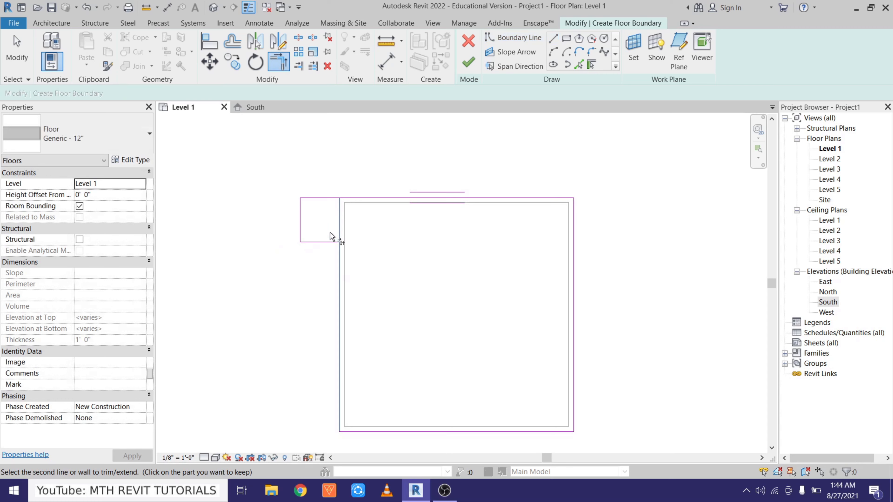
right_click(388, 241)
click(412, 254)
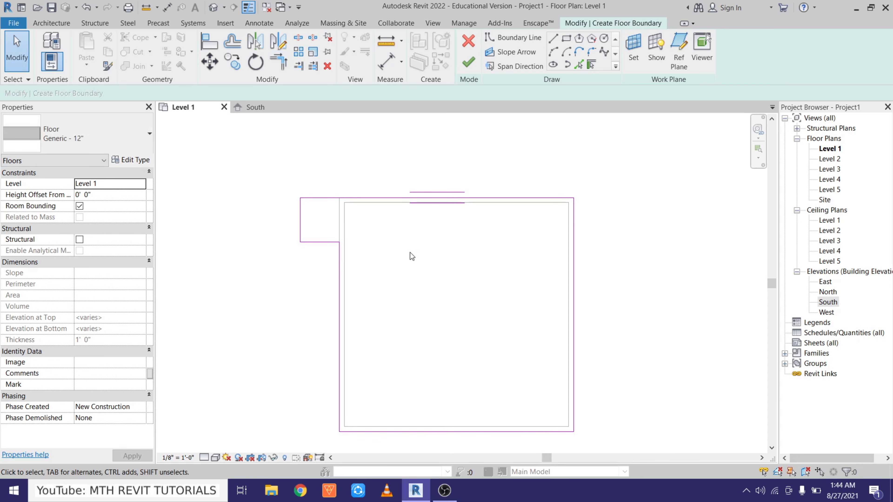
Step: Duplicate the floor type as Generic - 18" and set its structure layer thickness to 18"
click(134, 160)
click(625, 147)
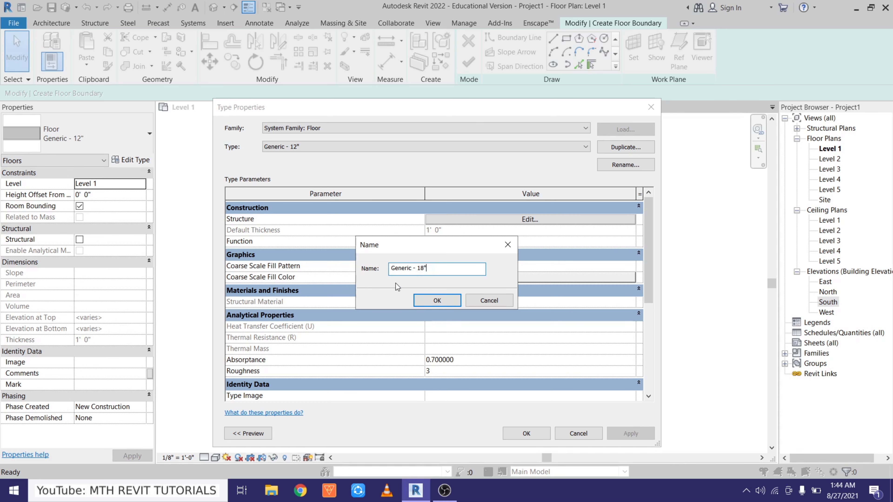
click(437, 300)
click(477, 222)
click(447, 216)
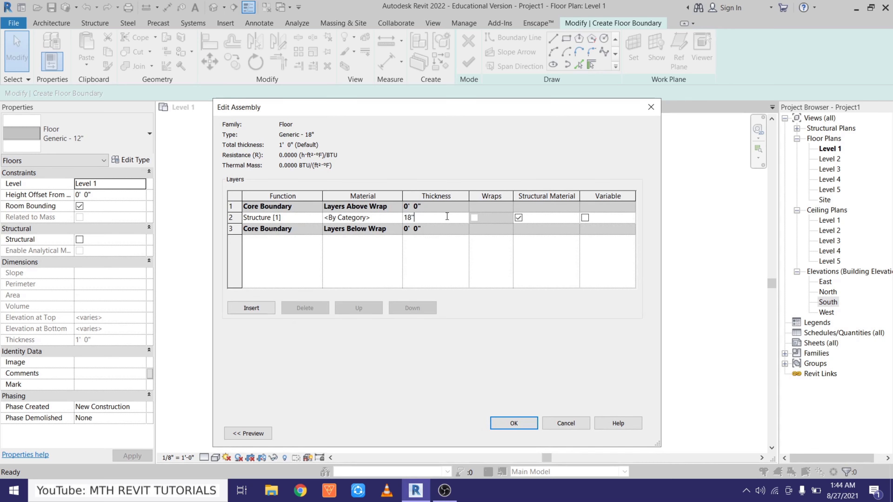
click(514, 423)
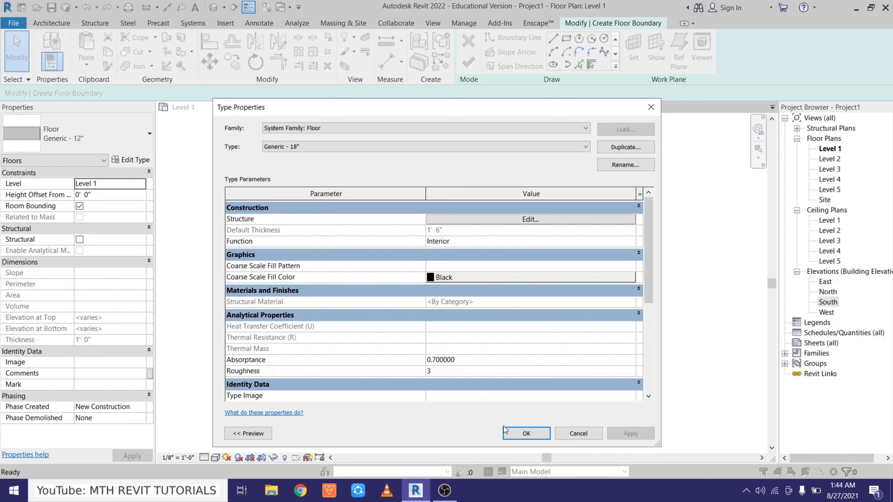
click(527, 435)
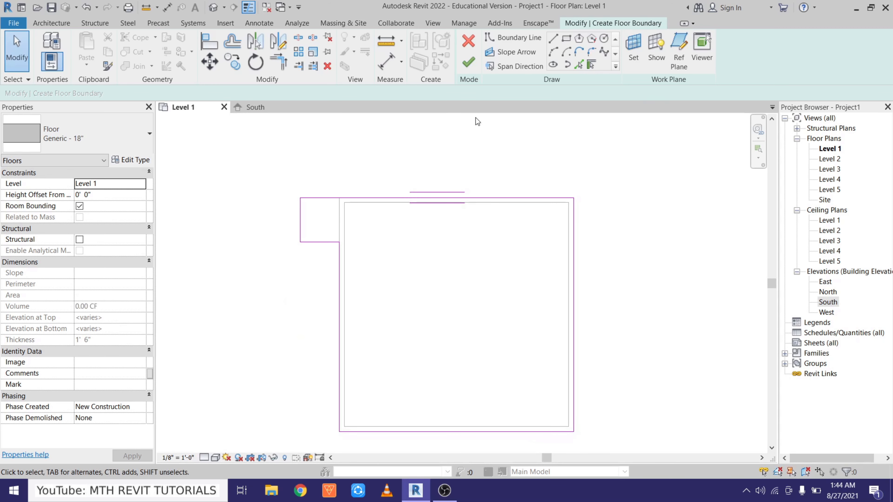
Step: Finish the floor sketch and open the default 3D view, orbited to show the projecting corner slab
click(468, 63)
click(212, 8)
shift+middle_drag(343, 332, 576, 334)
scroll(419, 313, up, 3)
mouse_move(416, 315)
shift+middle_down()
mouse_move(518, 318)
mouse_move(446, 318)
mouse_move(456, 317)
mouse_move(455, 421)
mouse_move(420, 361)
mouse_move(432, 367)
mouse_move(418, 332)
shift+middle_up()
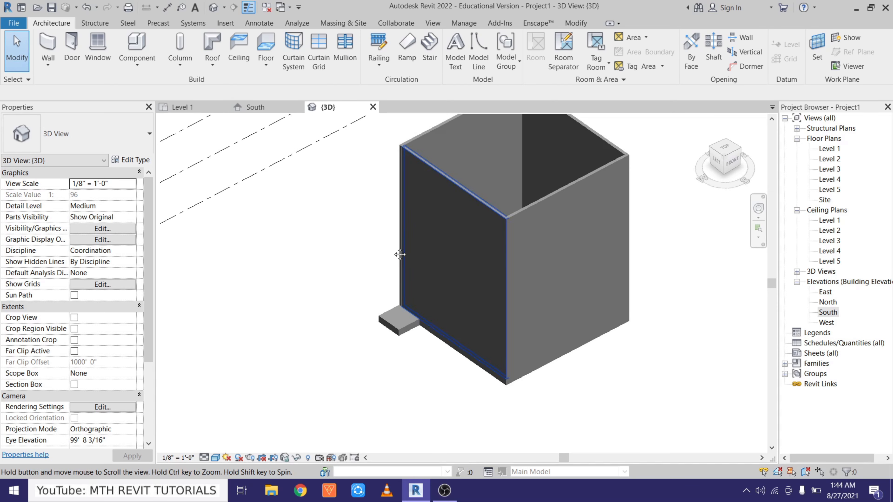
Step: Copy the Level 1 floor slab to the clipboard and paste it aligned to Level 2
middle_drag(400, 255, 357, 271)
click(357, 348)
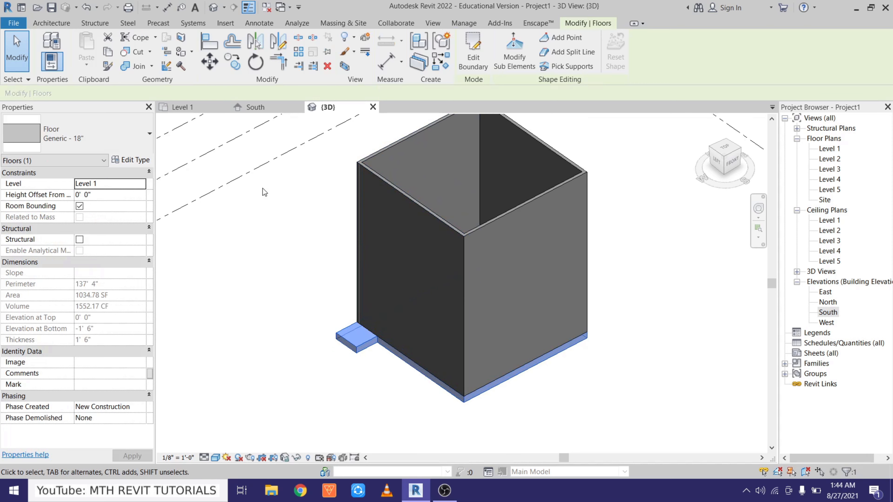
click(108, 52)
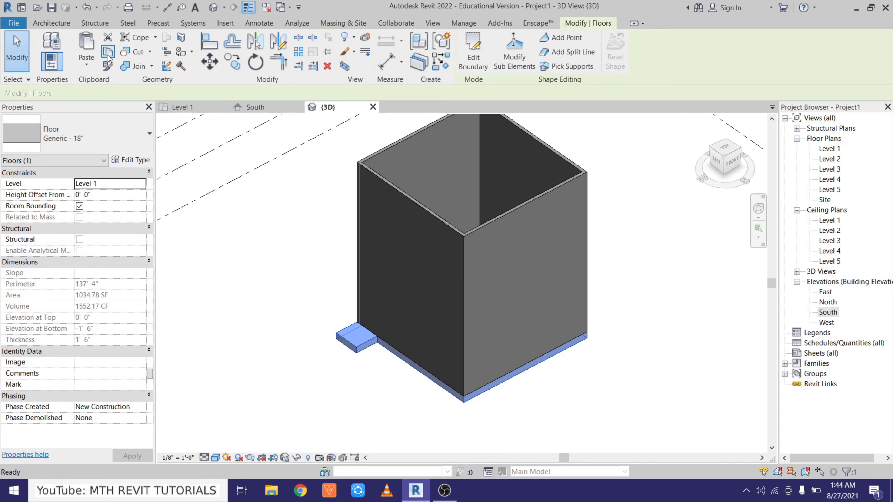
click(79, 66)
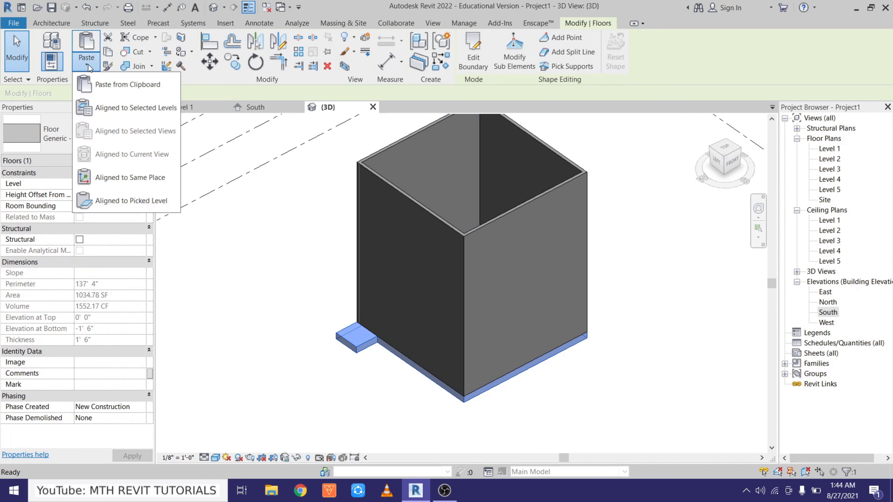
click(141, 111)
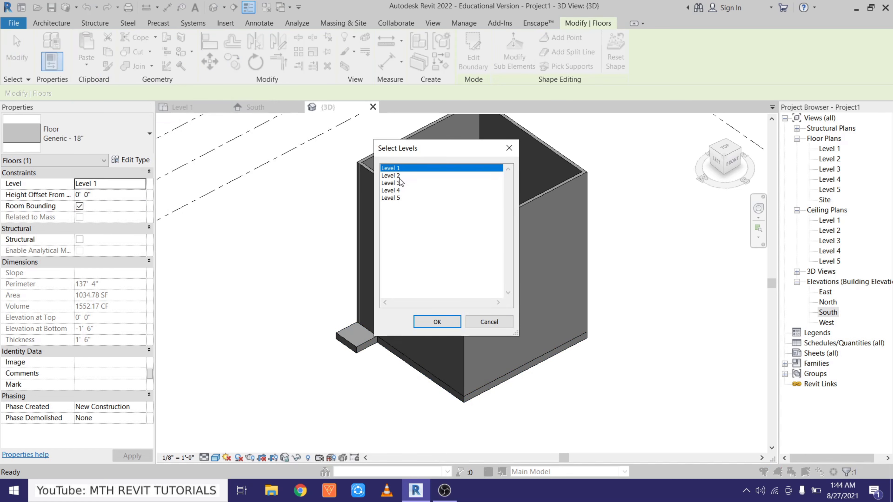
click(399, 176)
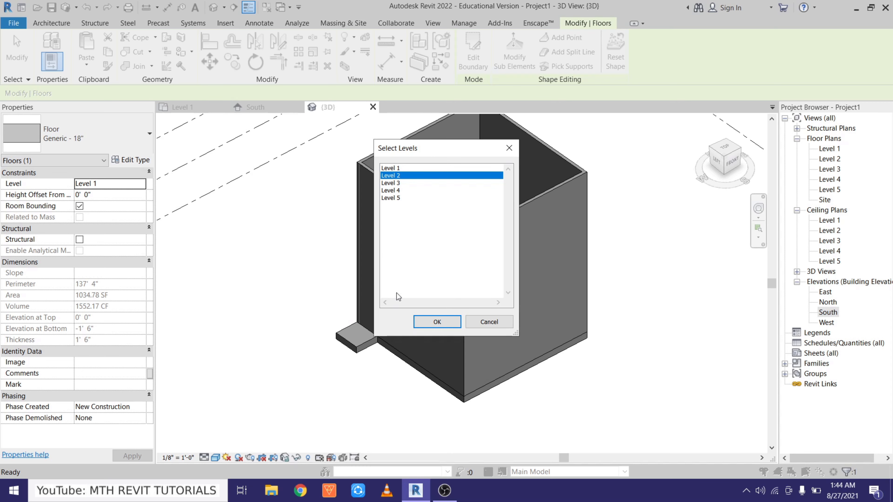
click(444, 321)
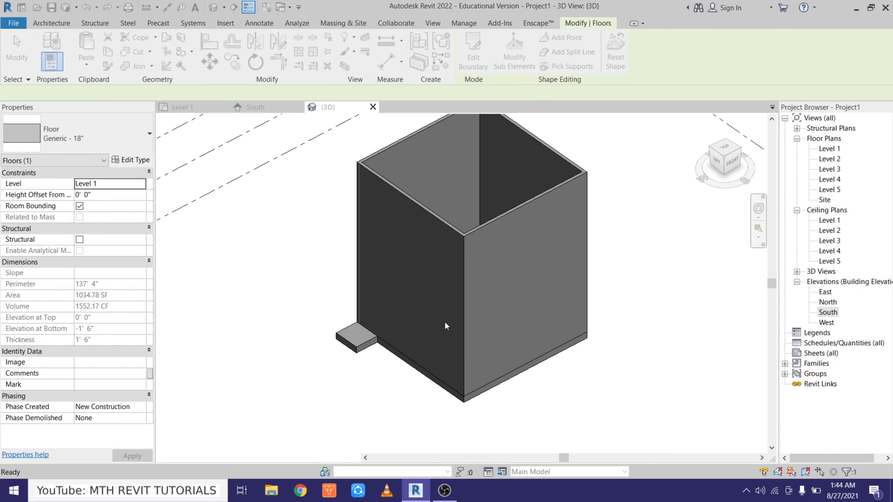
click(145, 163)
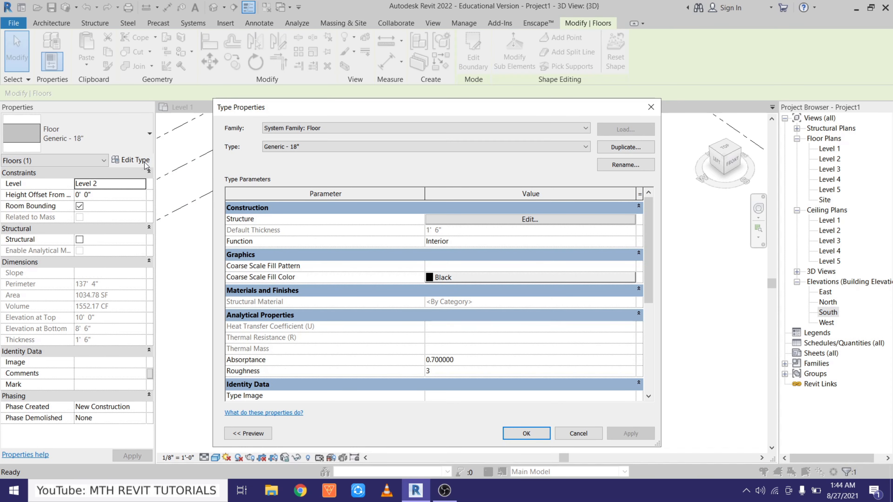
click(629, 148)
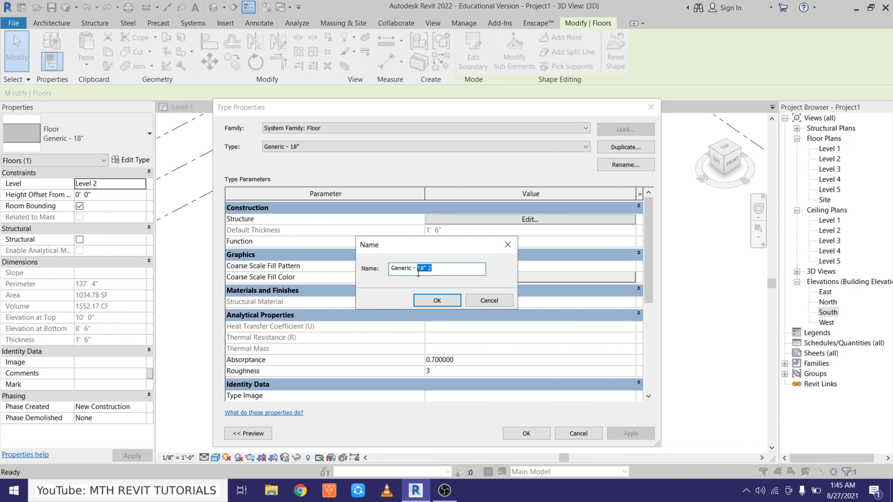
click(438, 304)
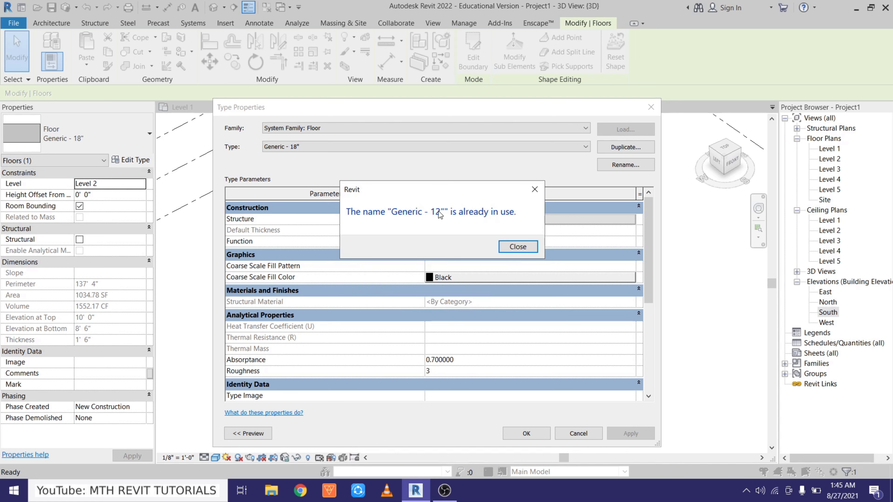
click(526, 246)
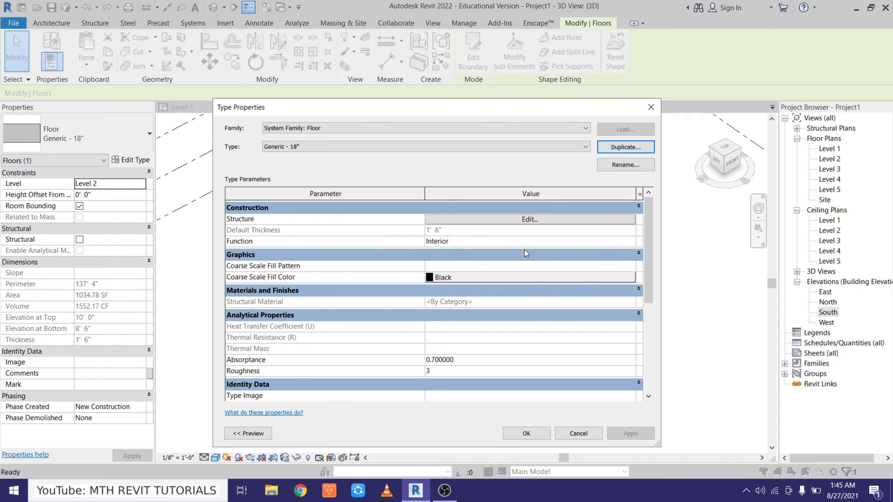
click(579, 433)
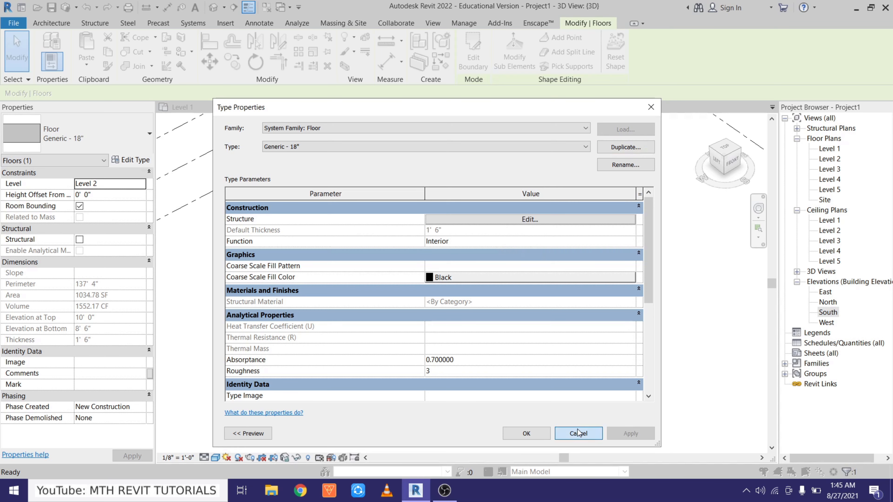
Step: Change the Level 2 floor's type to Generic - 12" and delete the side projection's lines from its boundary sketch
click(97, 144)
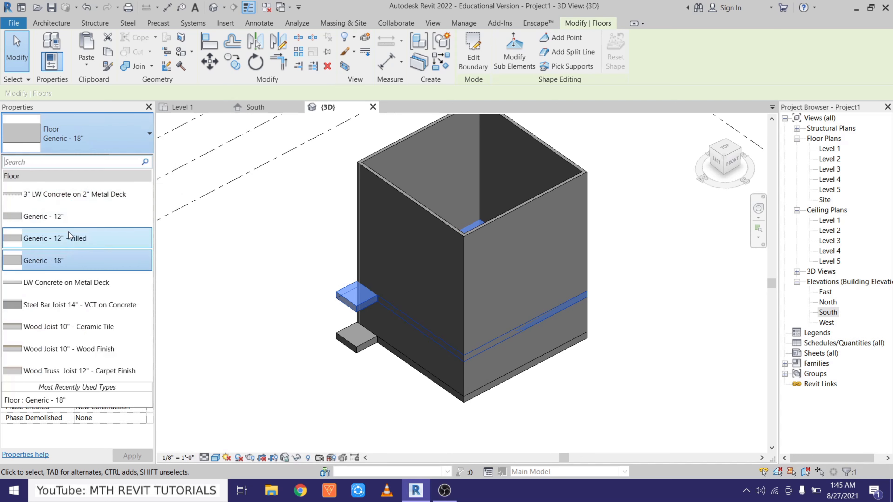
click(65, 220)
scroll(358, 276, up, 5)
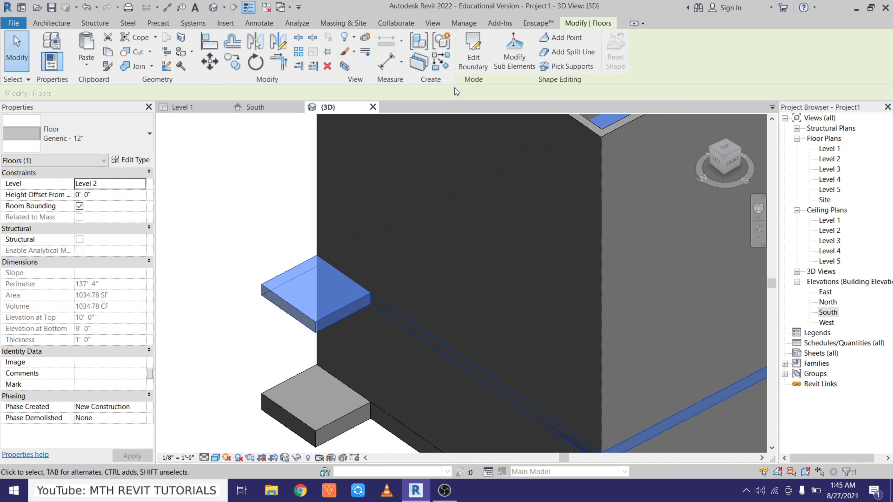
click(473, 53)
drag(283, 234, 426, 366)
key(Delete)
Step: Trim the Level 2 floor's north and west boundary lines to a clean corner and finish the sketch
key(t)
key(r)
click(384, 303)
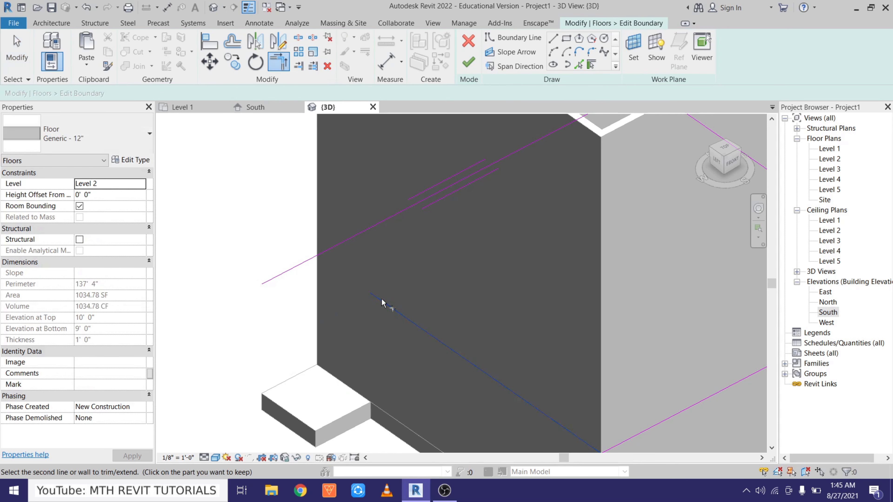
click(331, 254)
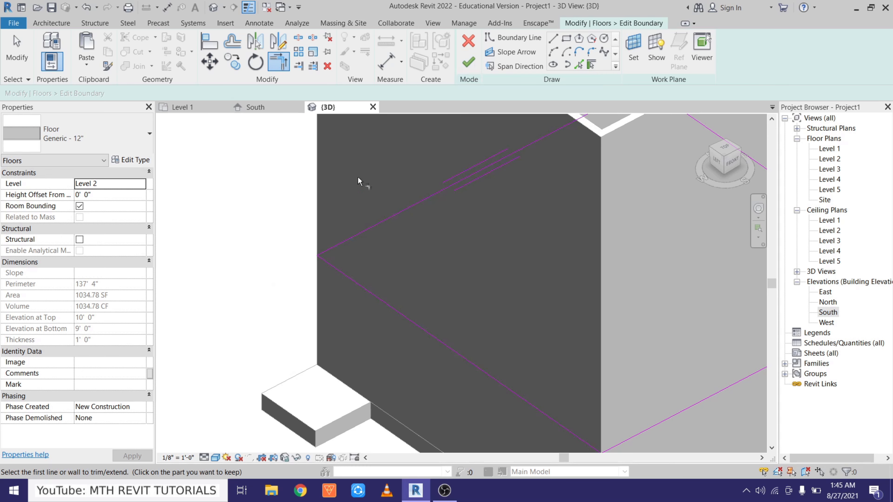
click(468, 63)
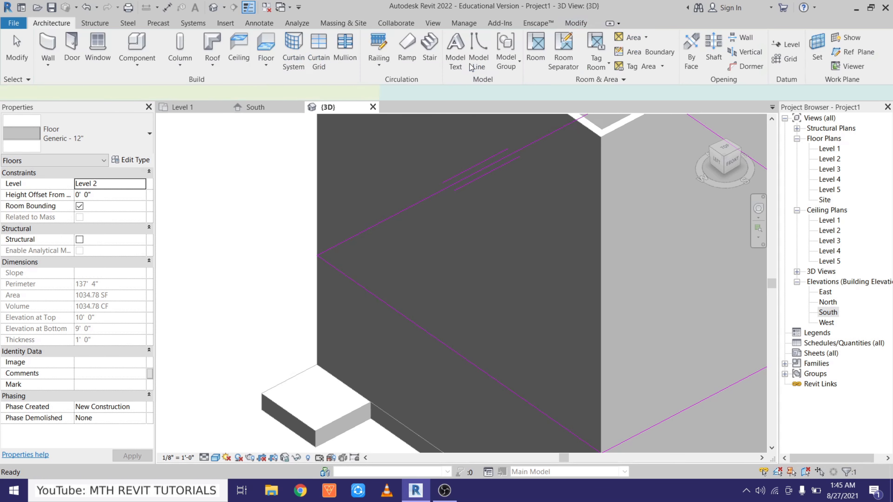
Step: Copy the Level 2 floor and paste it aligned to Level 3 and Level 4
scroll(237, 251, down, 2)
scroll(234, 247, down, 3)
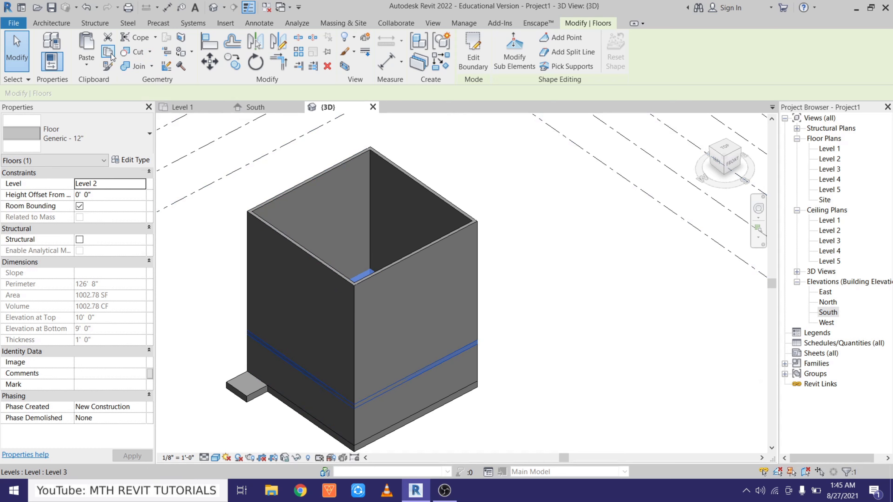
click(94, 60)
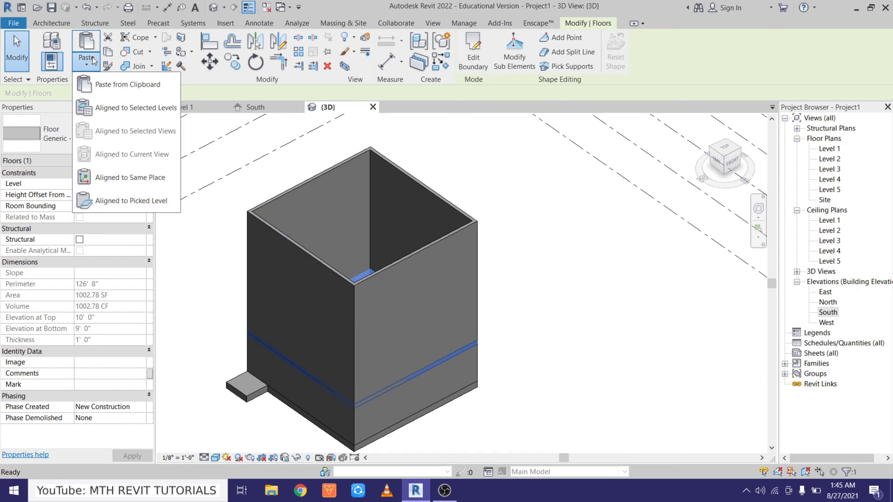
click(128, 106)
click(392, 190)
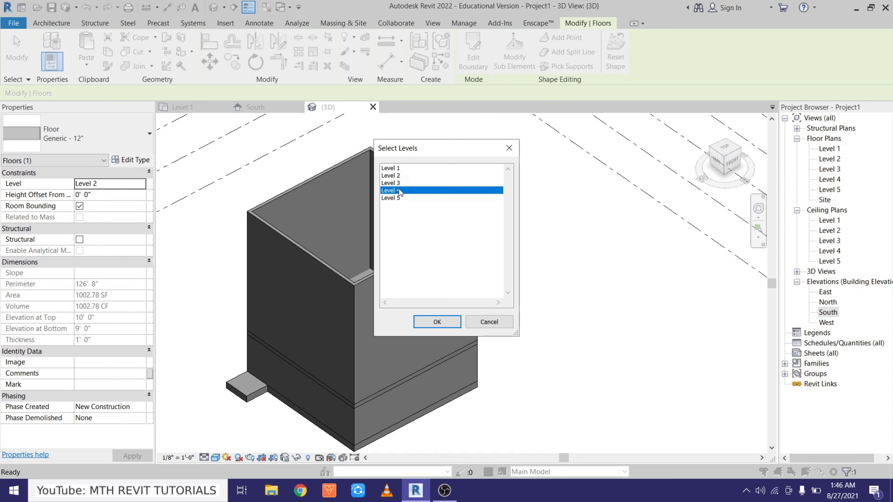
click(400, 186)
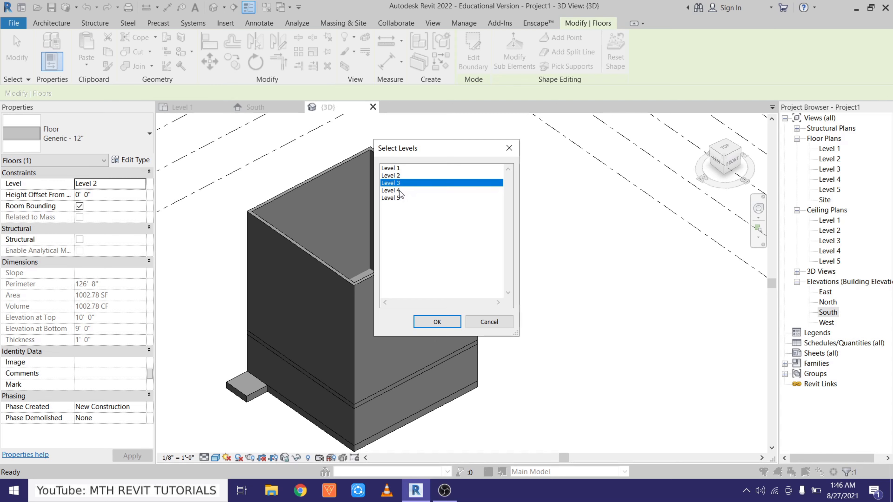
ctrl+click(399, 191)
click(448, 326)
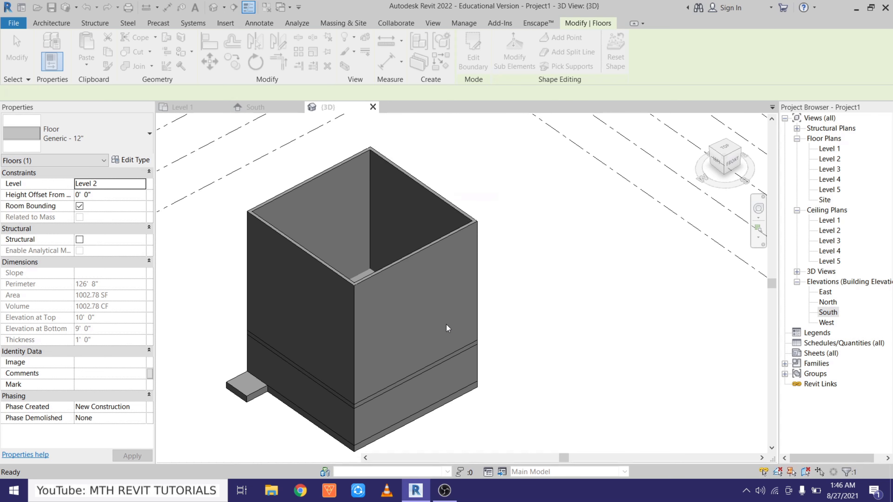
click(544, 333)
Step: Orient the 3D view to the front and display it in Hidden Line style with Fine detail
shift+middle_drag(435, 364, 492, 369)
shift+middle_drag(357, 289, 320, 302)
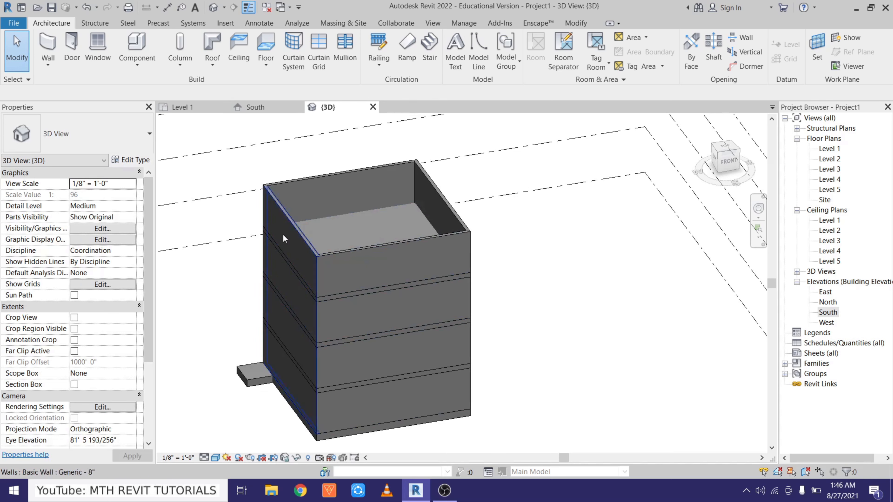
shift+middle_drag(331, 258, 340, 247)
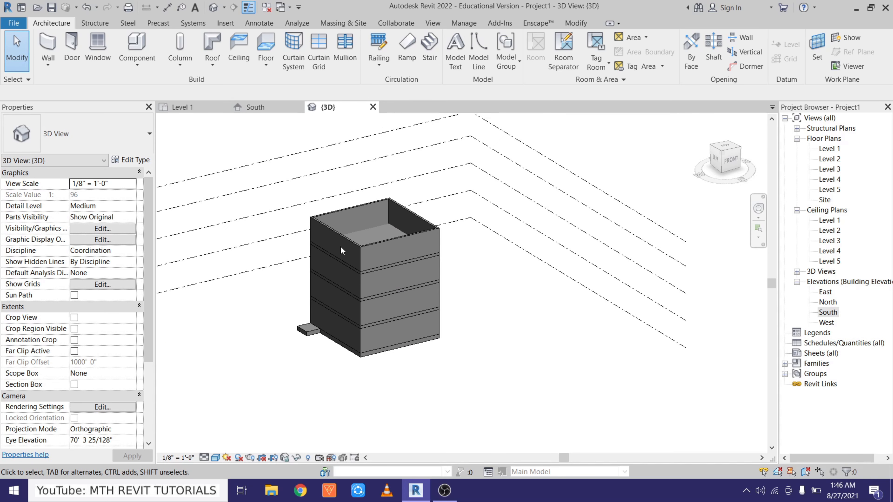
click(727, 168)
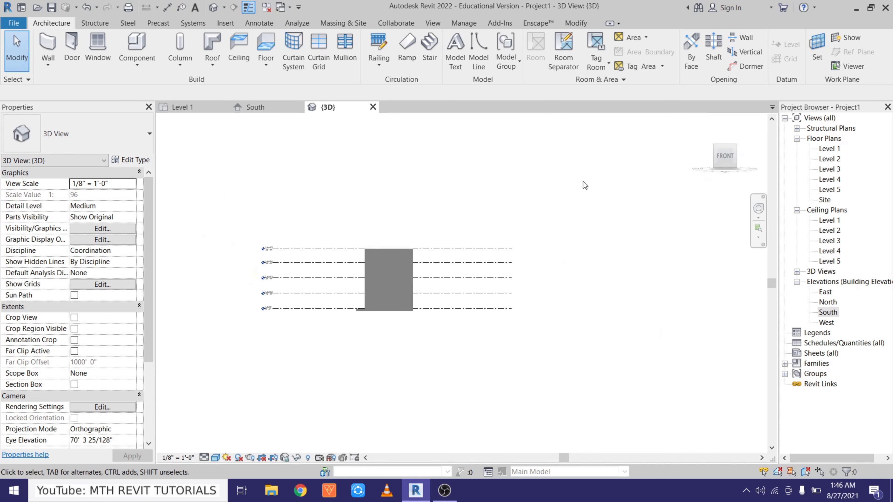
middle_drag(464, 276, 424, 229)
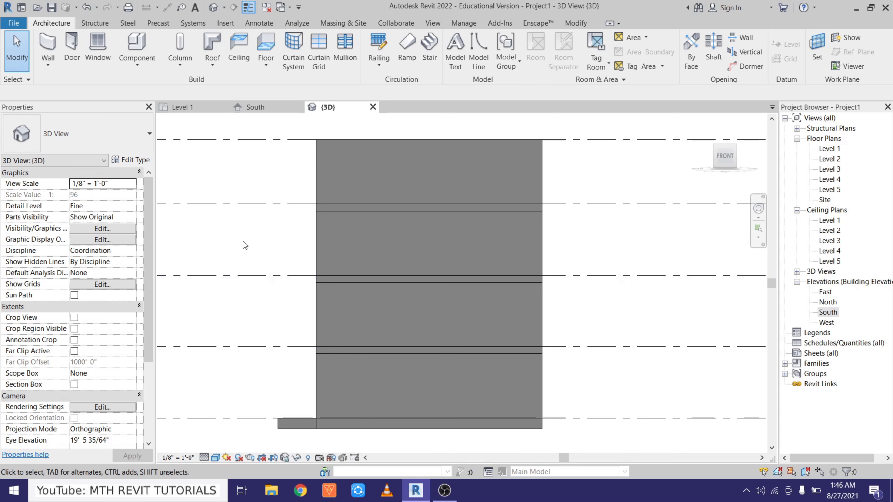
key(h)
key(l)
middle_drag(361, 143, 353, 195)
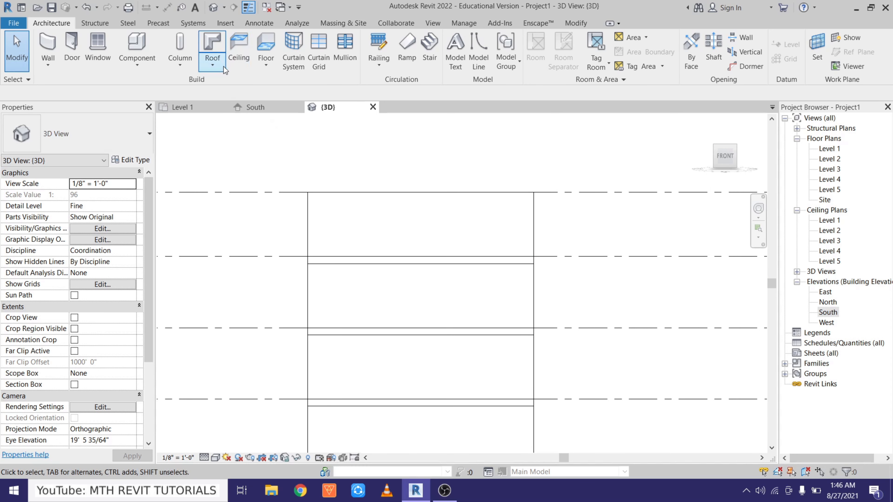
Step: Start a Roof by Extrusion on the front wall's plane, referenced to Level 5 with a 0' 0" offset
click(214, 64)
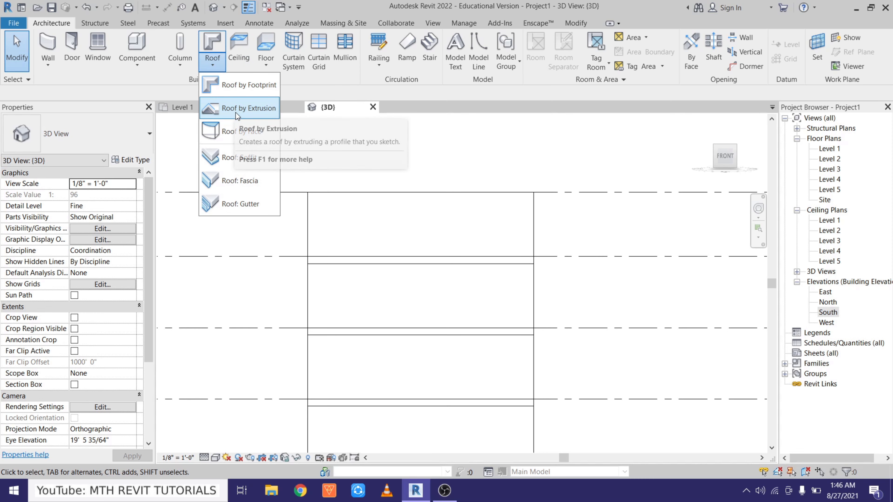
click(245, 113)
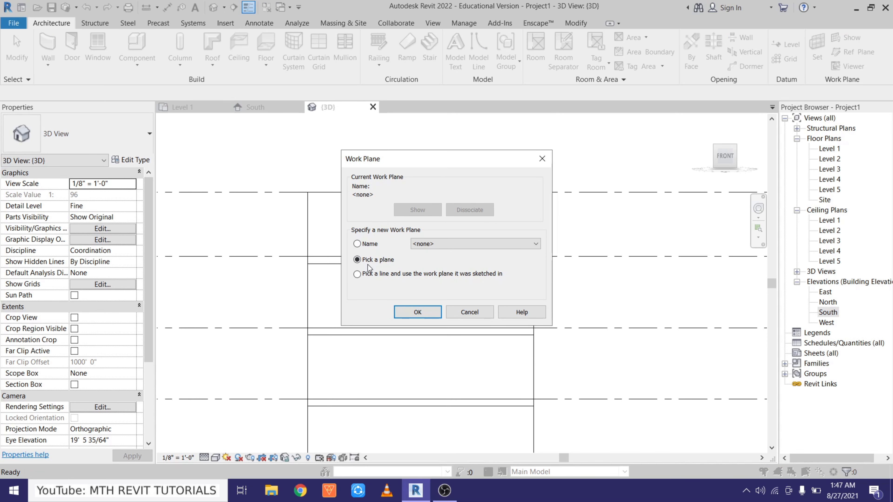
click(416, 313)
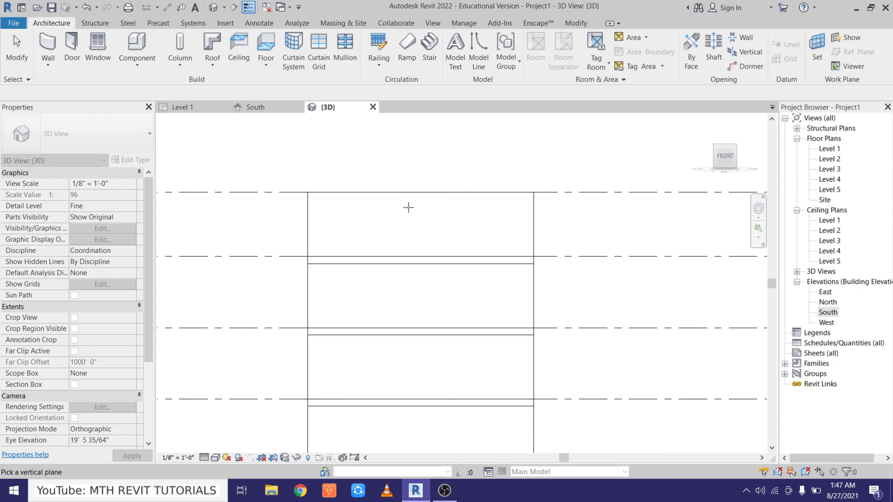
click(354, 194)
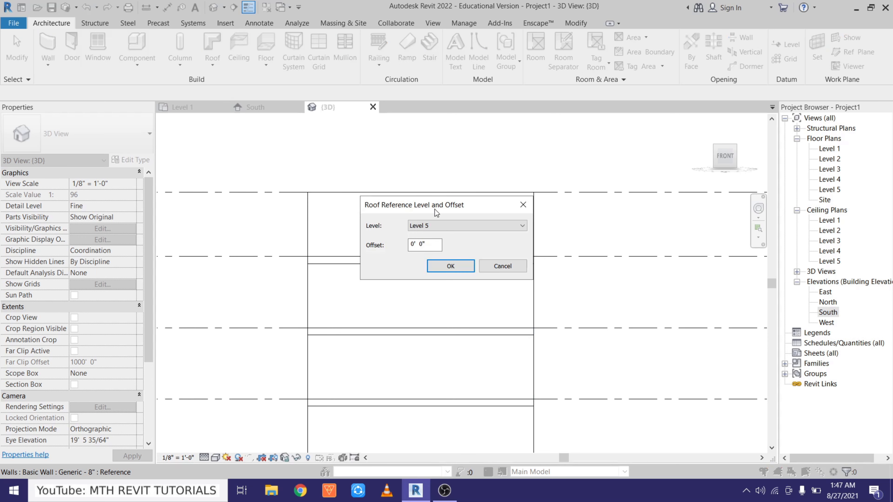
click(457, 267)
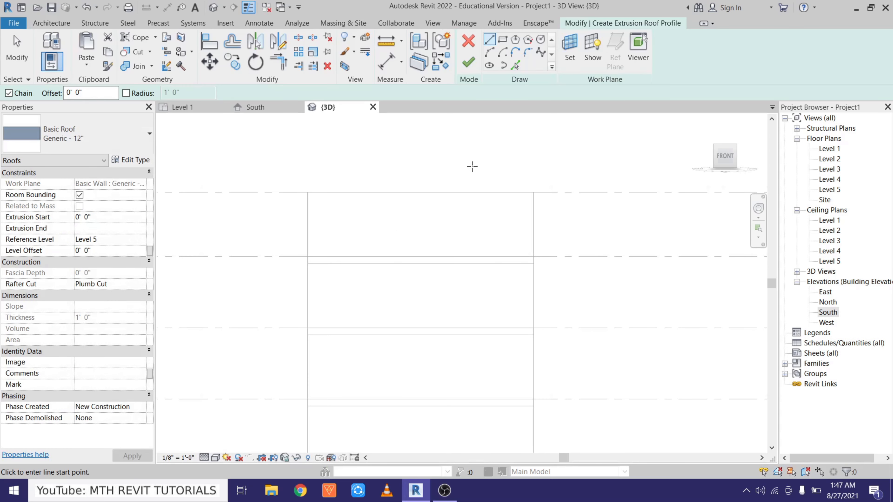
Step: Sketch a vertical line about 4' high from the Level 4 floor's east end, then a sloped line to the west wall's top corner
middle_drag(514, 246, 510, 267)
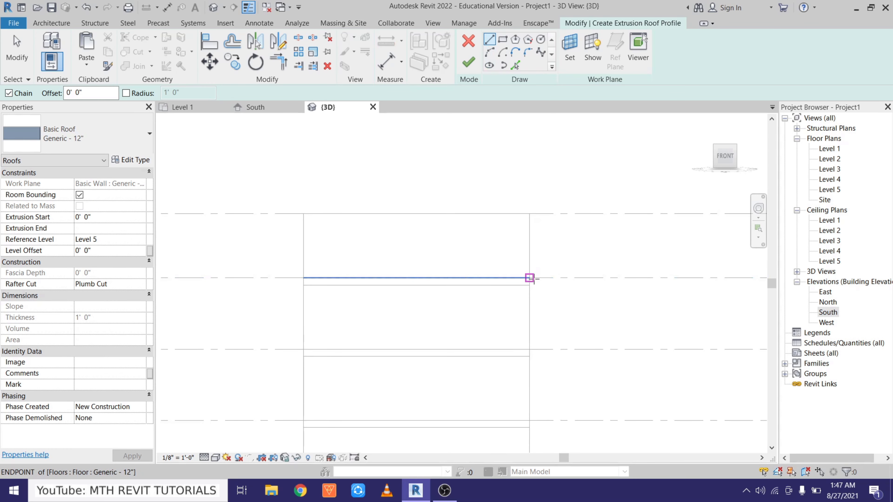
click(530, 278)
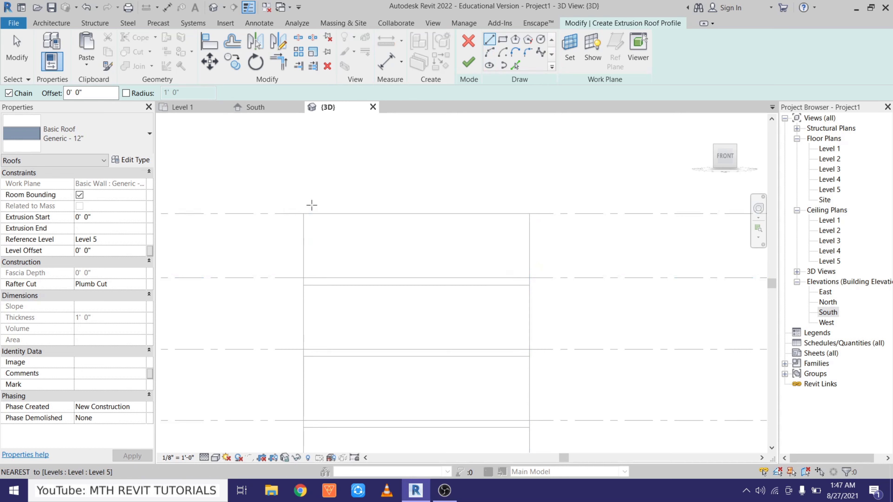
click(530, 277)
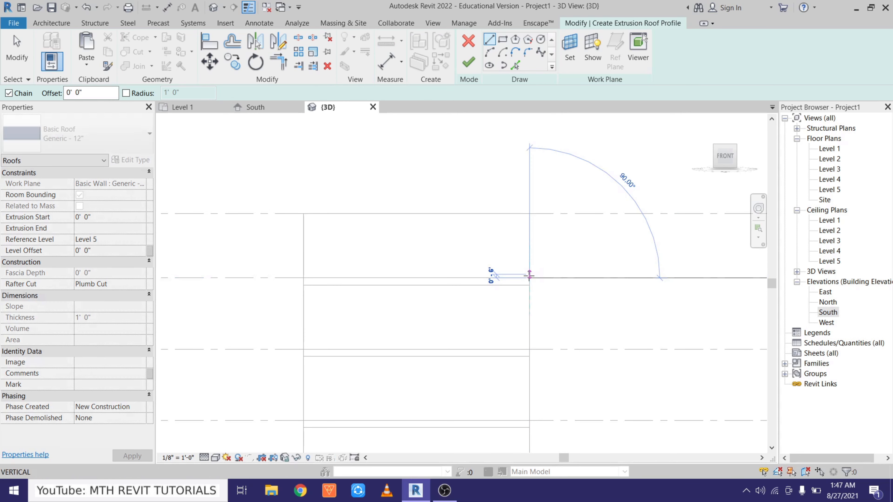
click(529, 248)
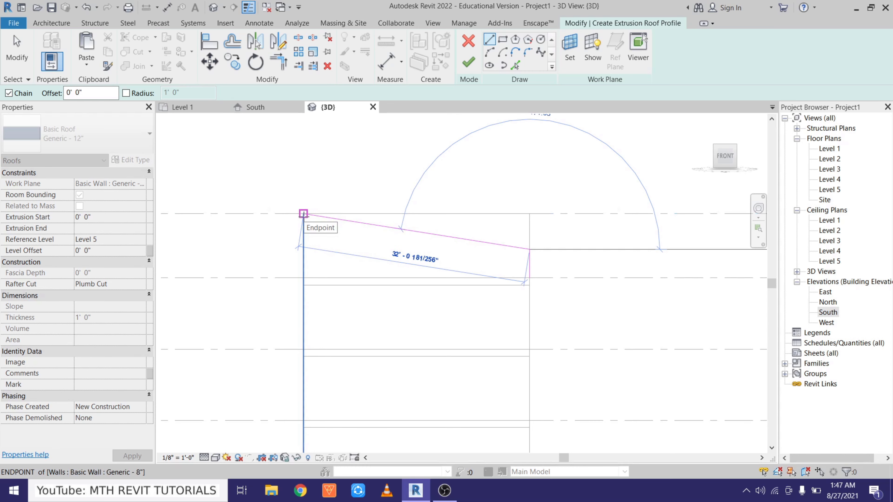
click(304, 213)
right_click(423, 212)
click(445, 221)
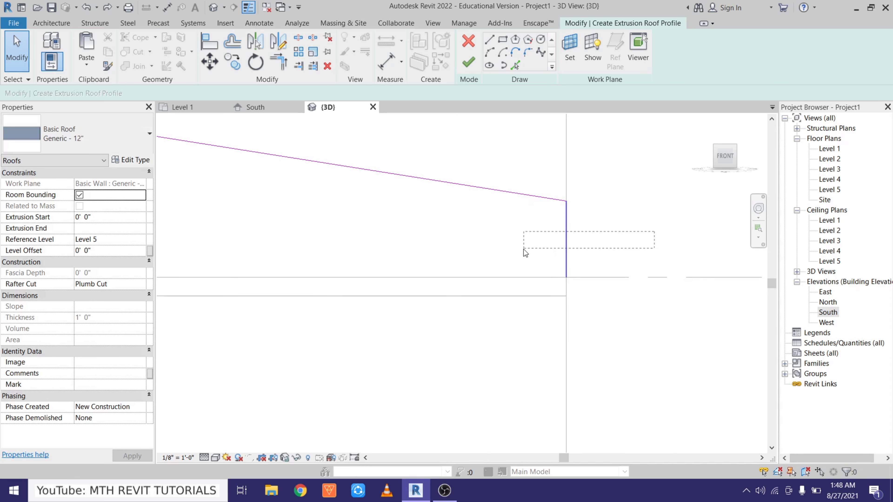
Step: Delete the vertical helper line and finish the extruded roof from the remaining sloped profile line
drag(524, 249, 524, 248)
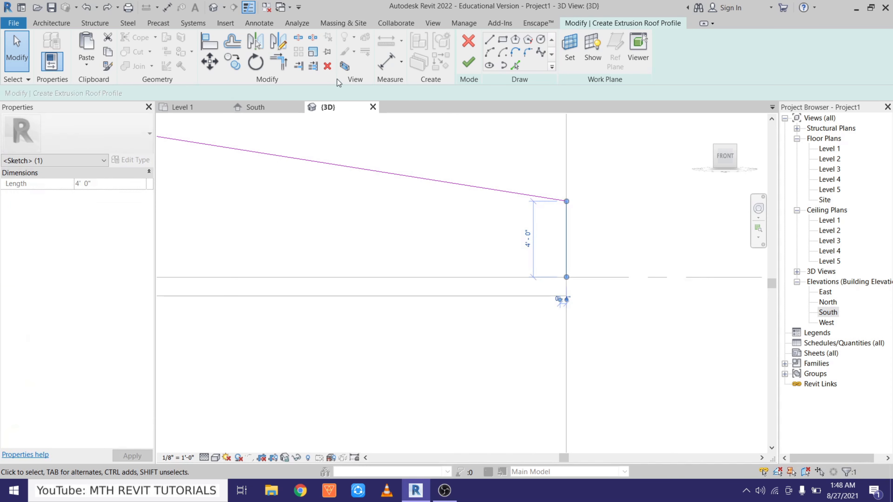
click(328, 65)
click(468, 70)
scroll(582, 242, down, 4)
mouse_move(416, 266)
shift+middle_down()
mouse_move(459, 305)
mouse_move(678, 315)
mouse_move(547, 346)
mouse_move(435, 355)
mouse_move(429, 294)
shift+middle_up()
key(Escape)
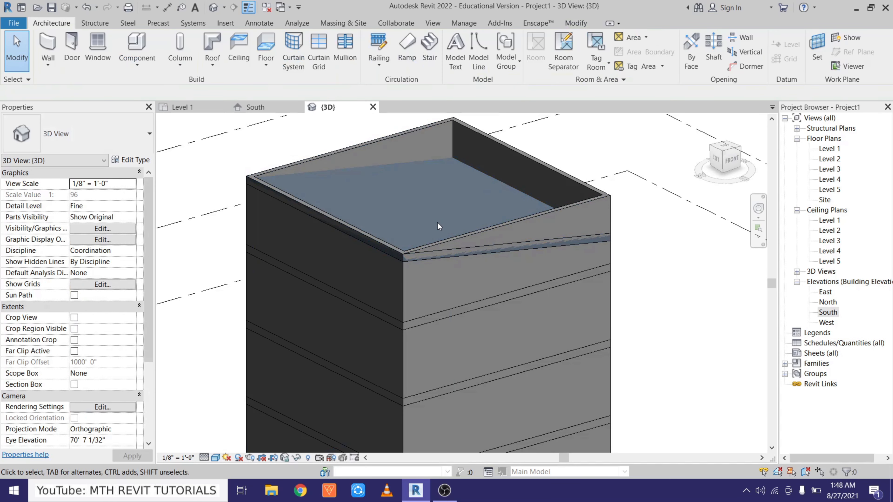
Step: Select the whole chain of four exterior walls and attach their tops to the sloped roof
scroll(437, 223, down, 1)
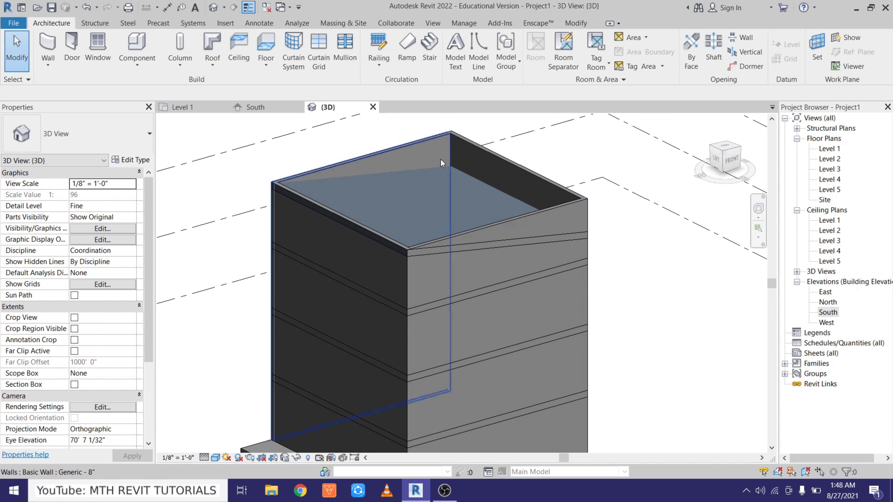
key(Tab)
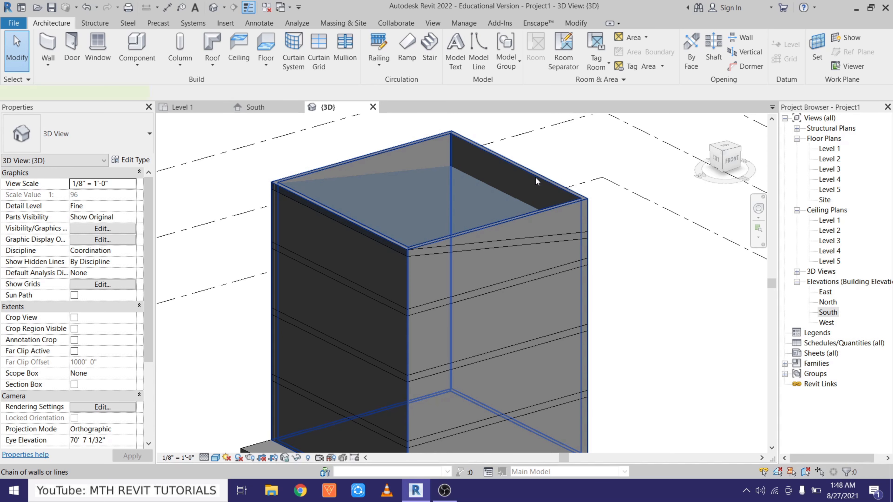
click(535, 177)
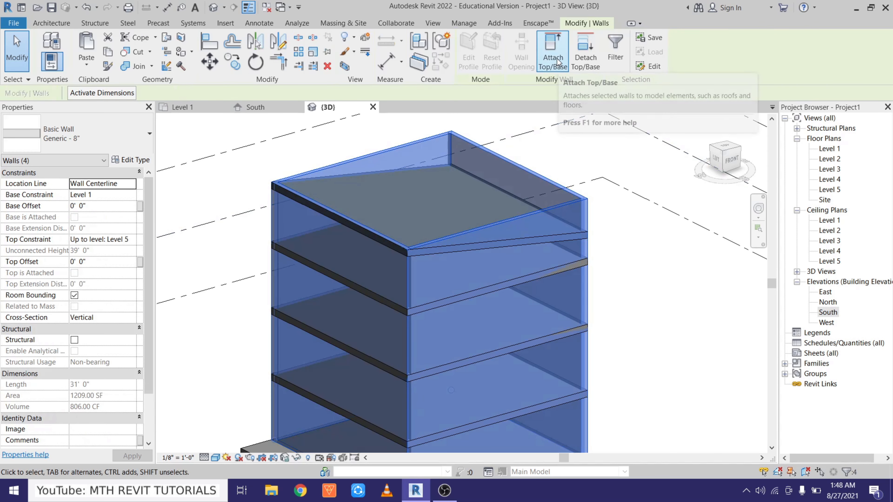
click(557, 67)
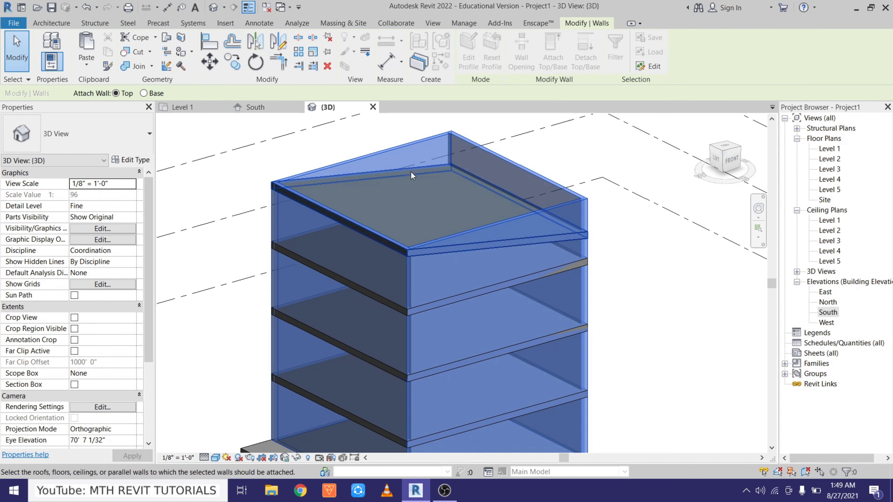
click(403, 175)
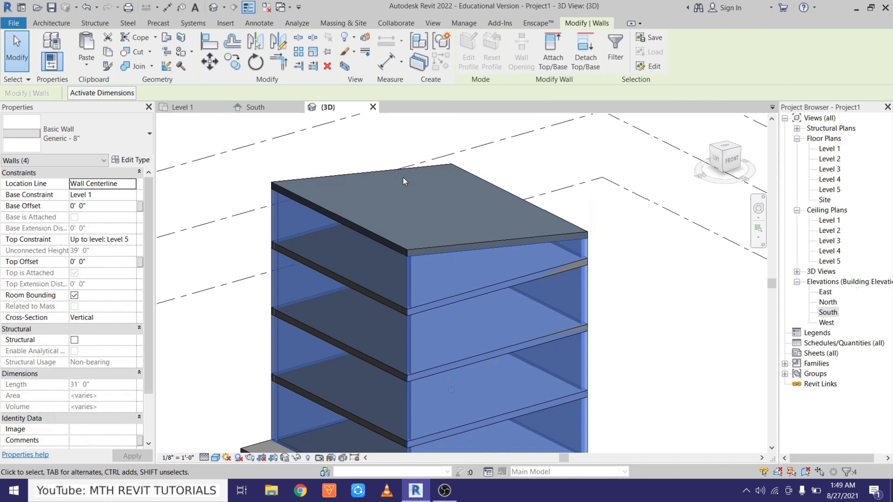
key(Escape)
scroll(422, 168, down, 2)
shift+middle_drag(514, 303, 419, 391)
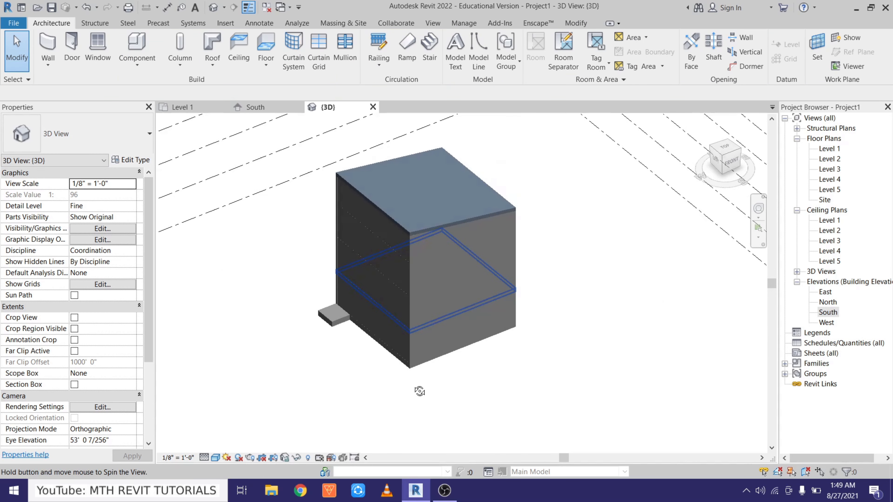
scroll(353, 357, up, 3)
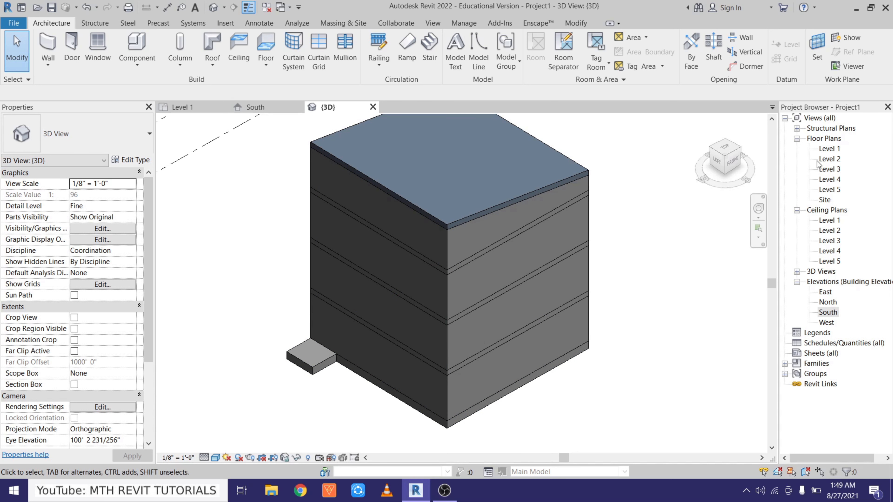
Step: On the Level 1 plan, place a Single-Flush 36" x 84" door in the west wall at the entrance slab, about 3' from the north end
double_click(828, 149)
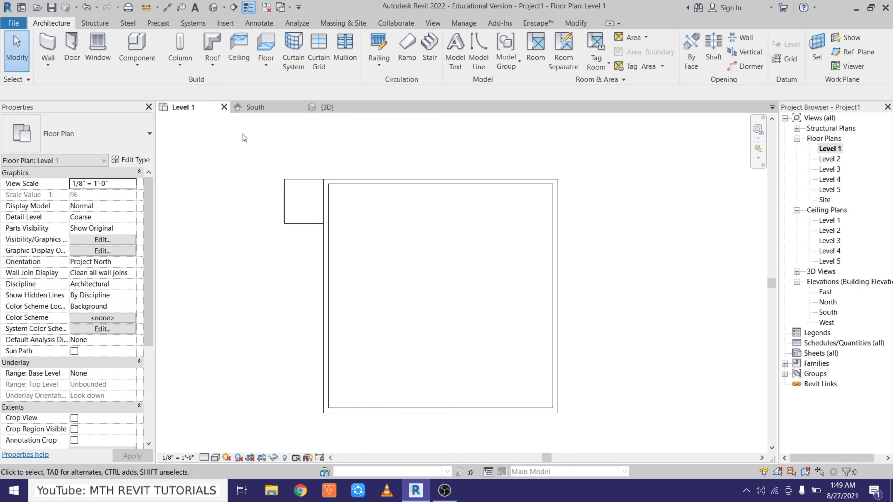
click(71, 42)
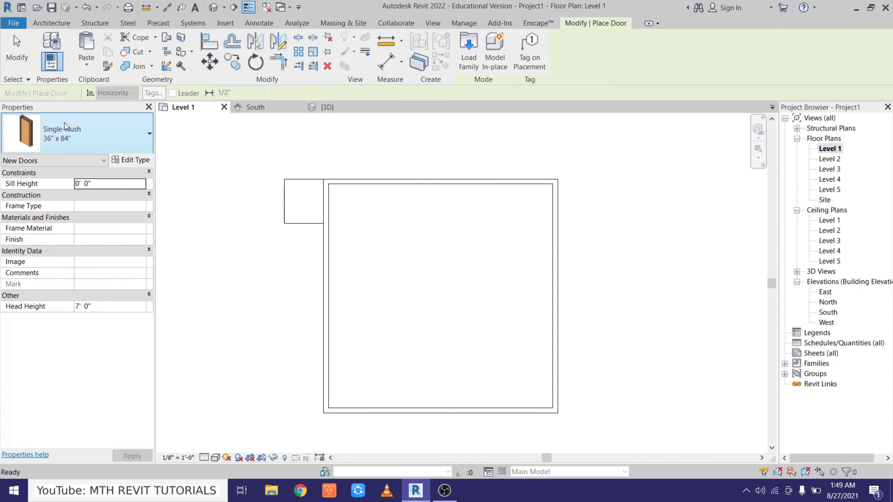
click(65, 127)
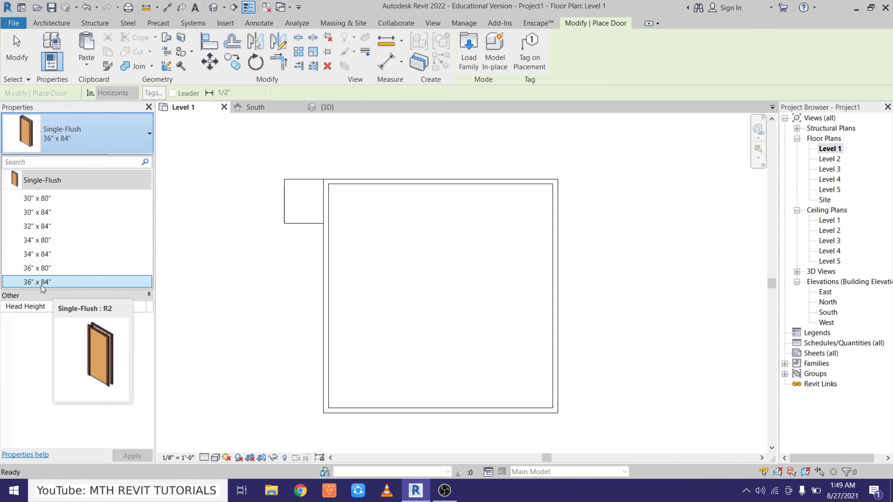
click(77, 284)
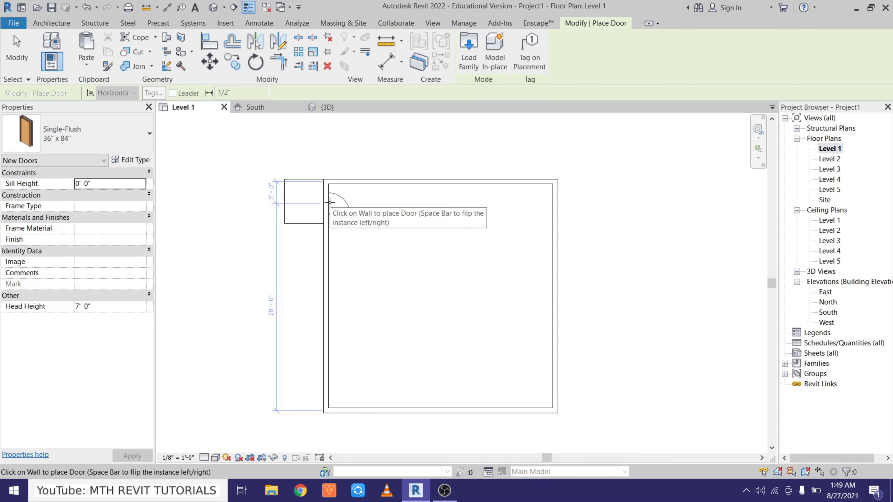
right_click(230, 182)
click(266, 193)
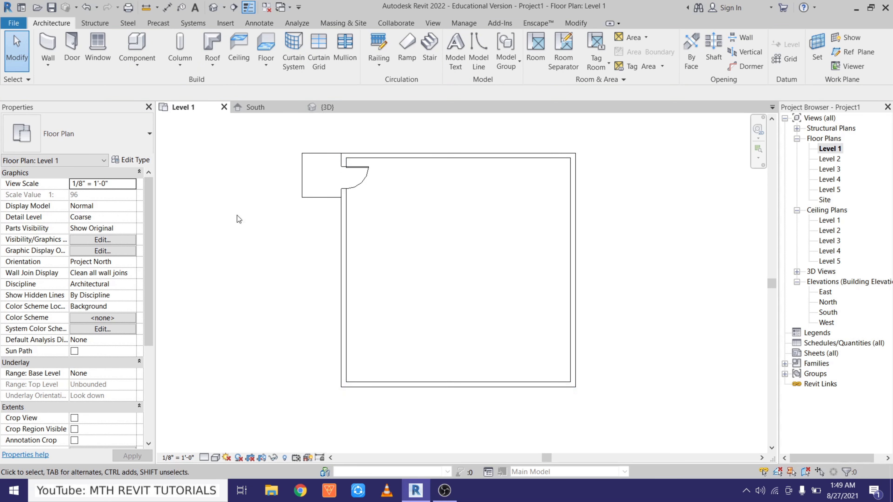
Step: Draw a 21' Storefront curtain wall constrained up to Level 2 in the west wall, ending at the southwest corner
click(53, 45)
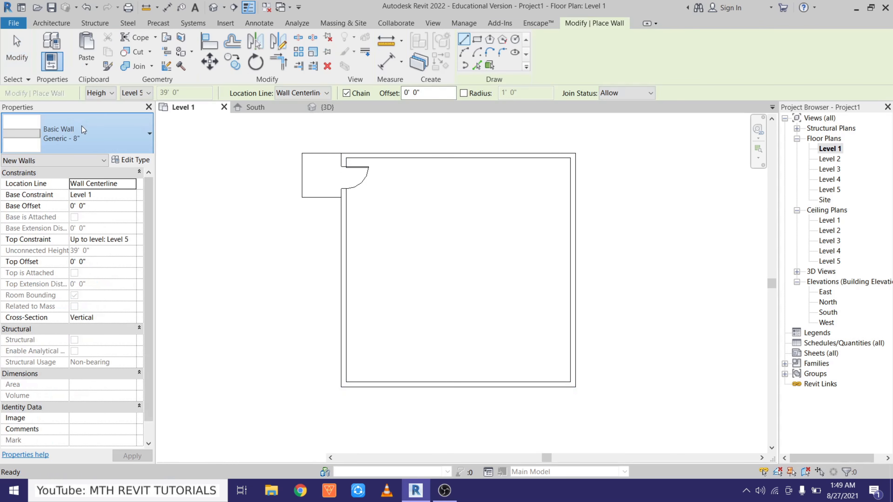
click(82, 125)
scroll(102, 260, down, 2)
scroll(90, 309, down, 4)
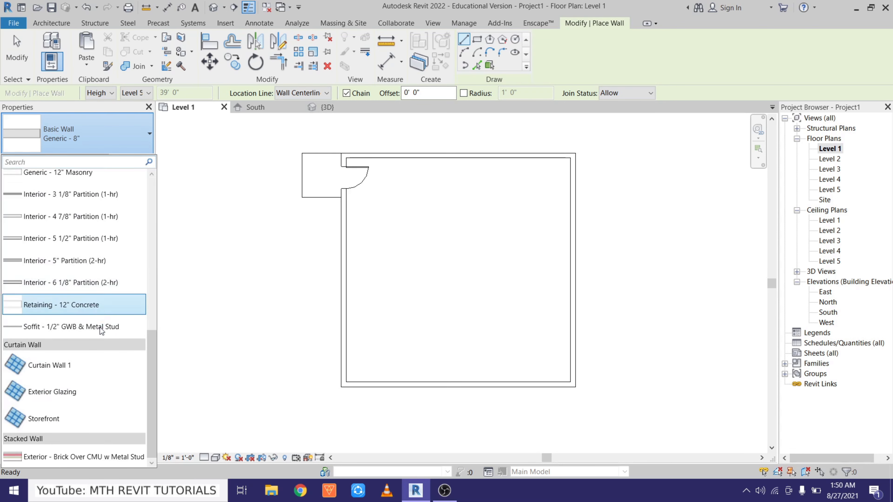
click(71, 426)
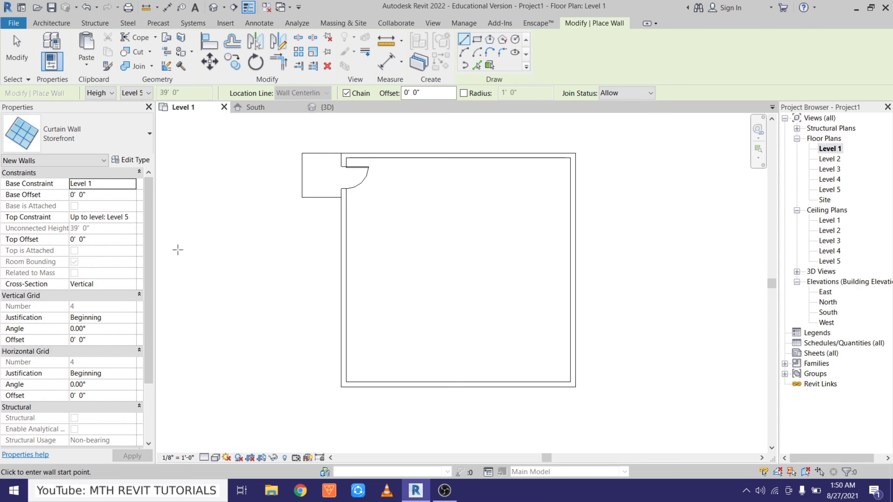
click(132, 220)
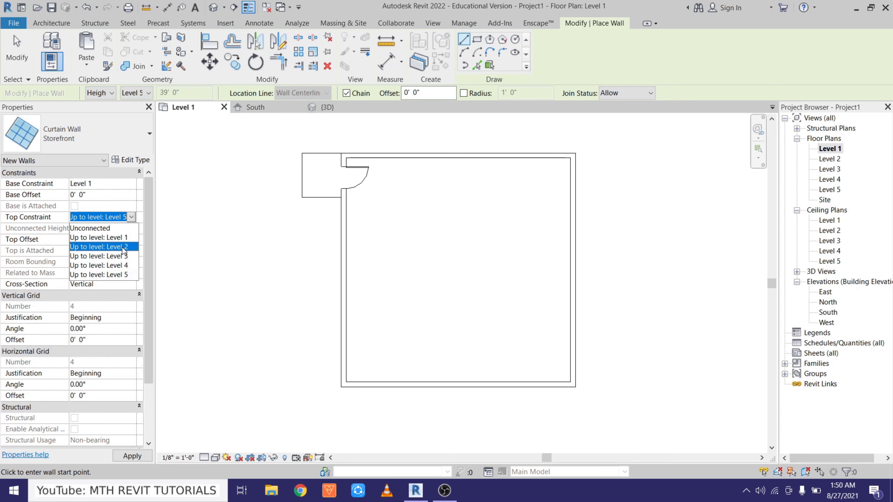
click(98, 247)
middle_drag(343, 278, 300, 259)
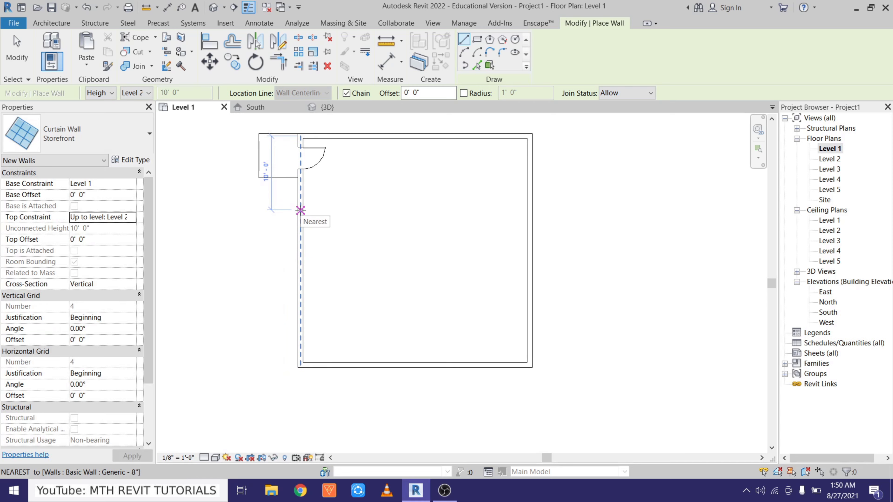
click(300, 210)
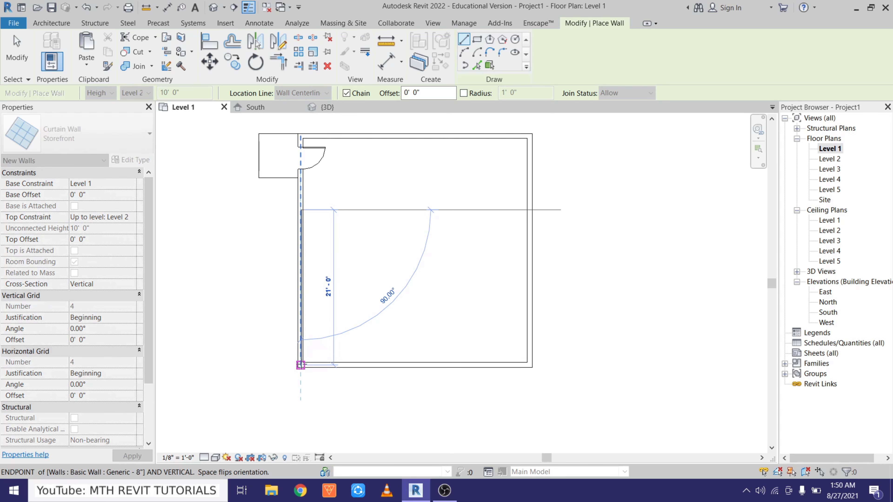
click(301, 365)
Step: Draw a second Storefront curtain wall 21' long in the south wall, starting at the southwest corner
scroll(300, 363, up, 3)
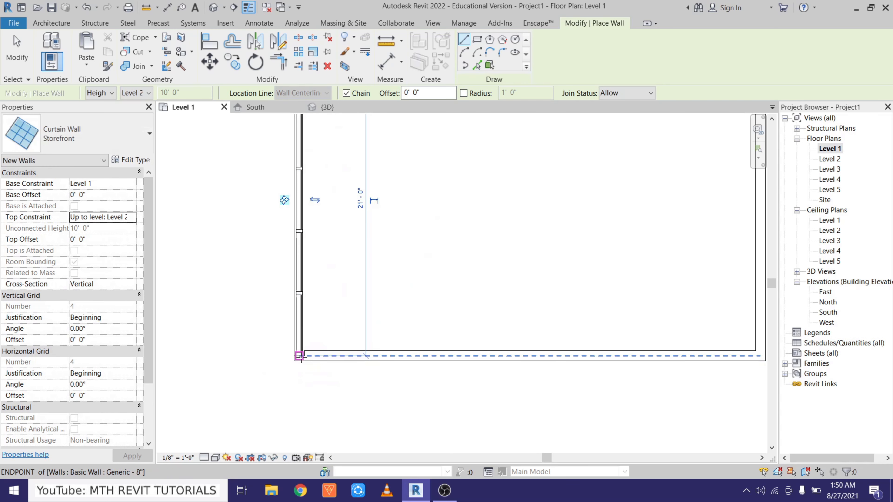
scroll(478, 366, down, 1)
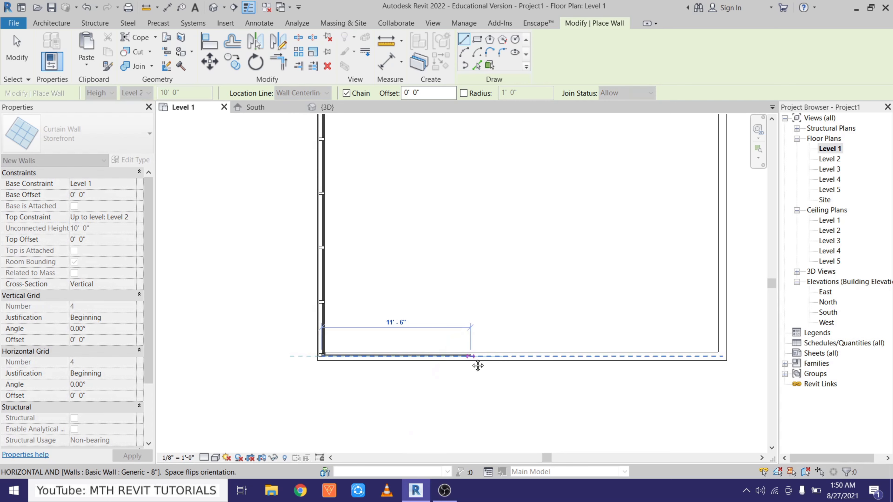
middle_drag(477, 366, 404, 359)
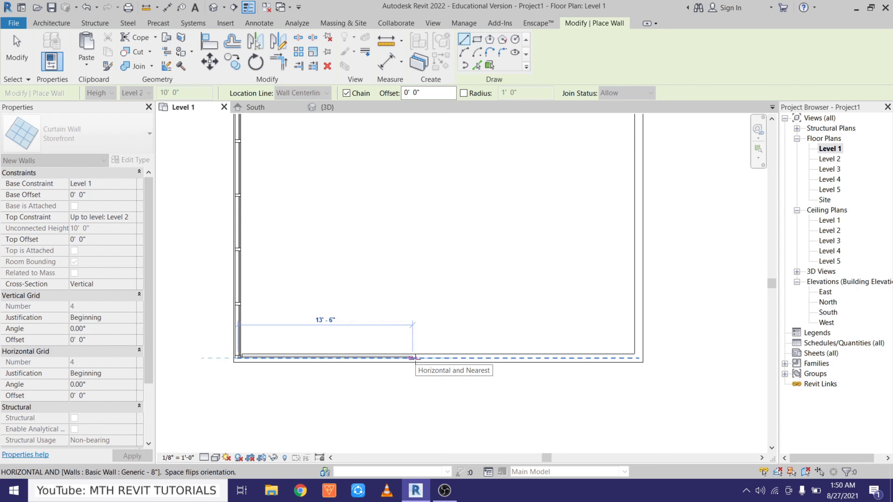
text(21)
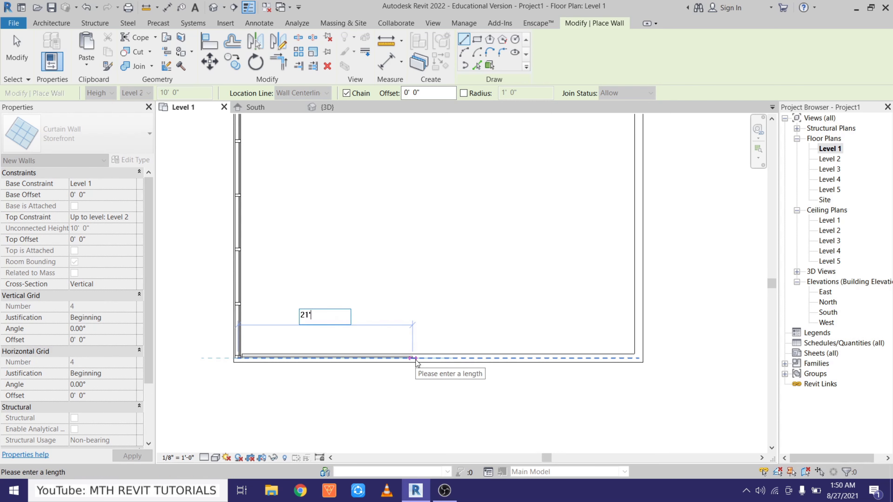
key(Return)
key(Escape)
scroll(332, 297, down, 1)
scroll(331, 297, down, 1)
middle_drag(307, 265, 298, 306)
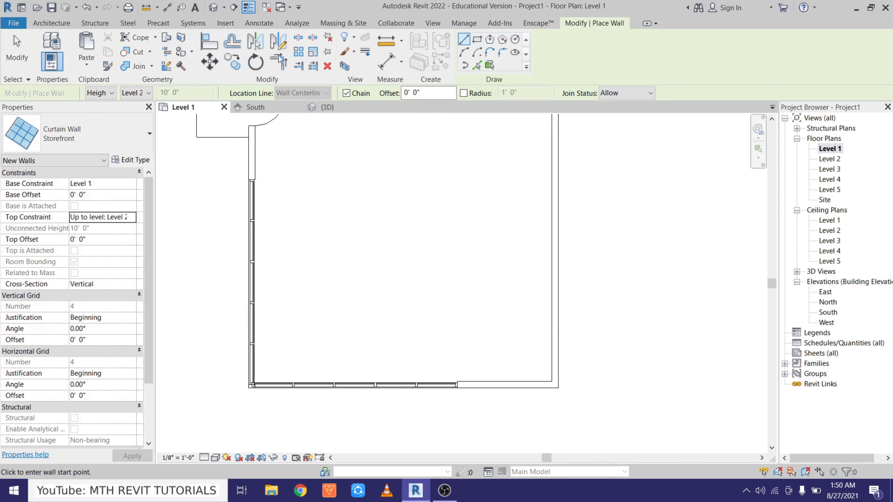
Step: In the 3D view, open the profile of the west wall's Storefront curtain wall for editing
click(213, 7)
shift+middle_drag(423, 346, 433, 265)
key(Escape)
middle_drag(455, 394, 381, 361)
scroll(358, 298, up, 1)
scroll(358, 298, down, 2)
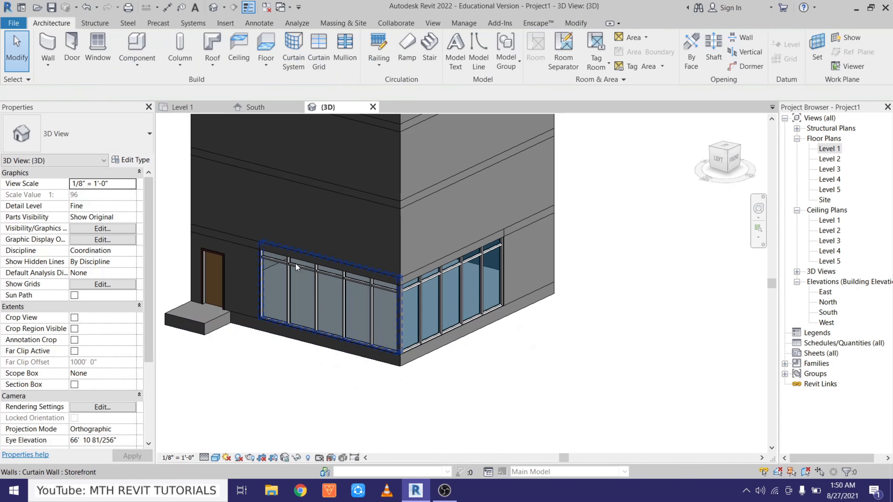
scroll(335, 315, up, 3)
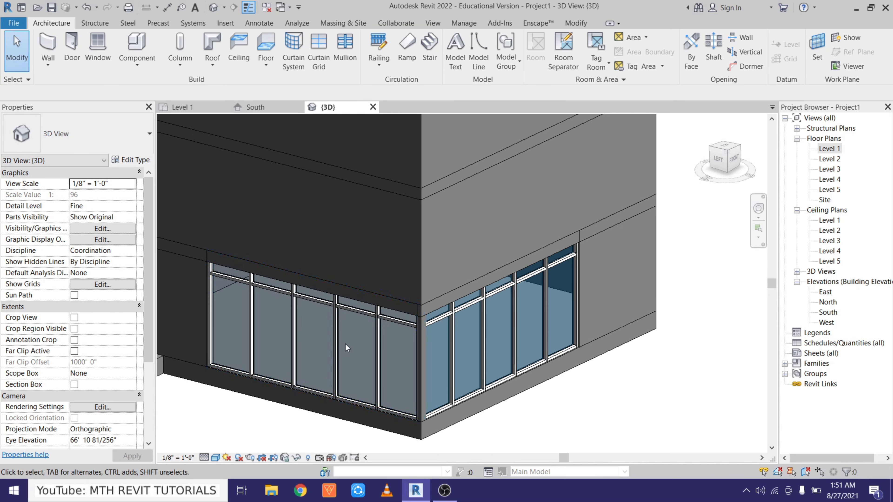
click(337, 334)
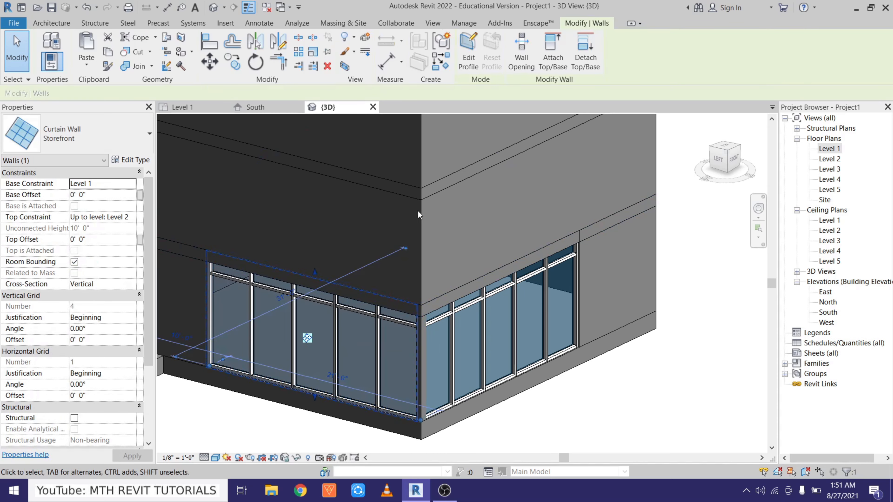
click(471, 64)
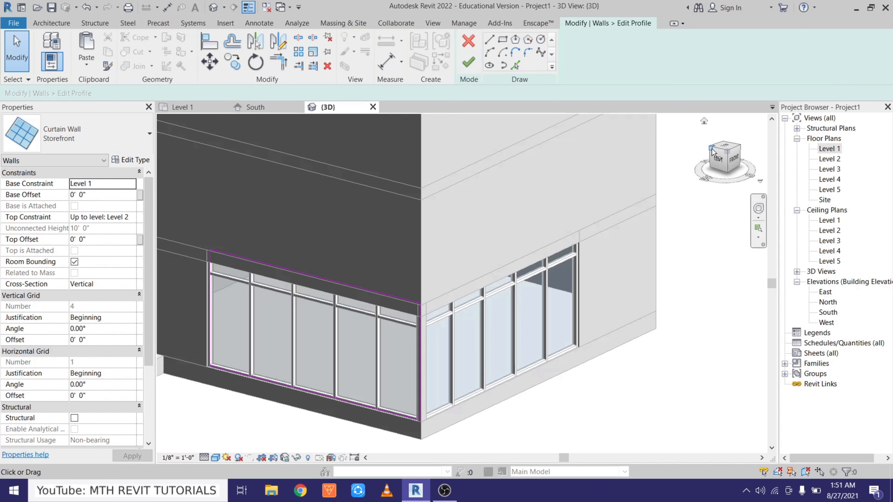
Step: Face the curtain wall's profile straight on from the left side and set the view's visual style to Hidden Line
click(718, 157)
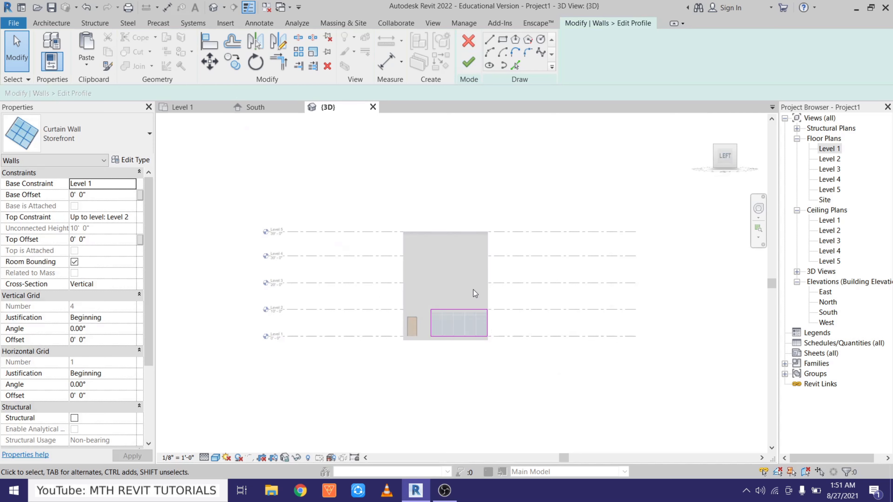
scroll(423, 311, up, 3)
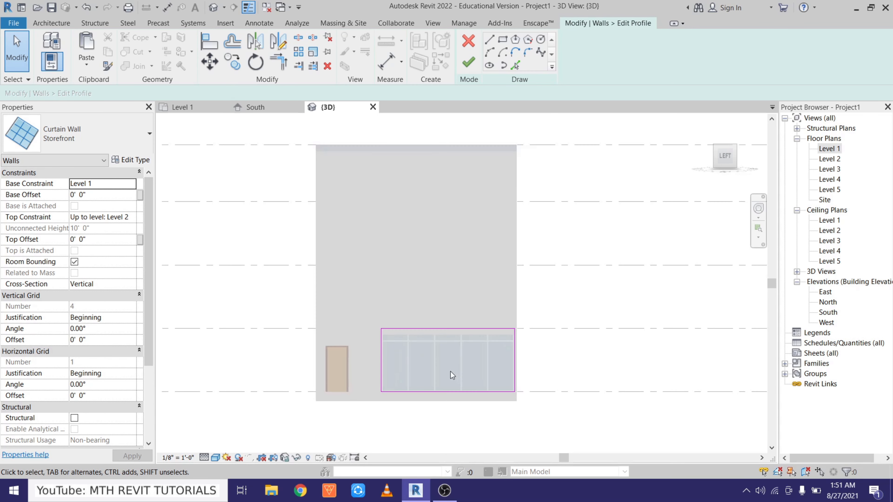
middle_drag(439, 337, 387, 337)
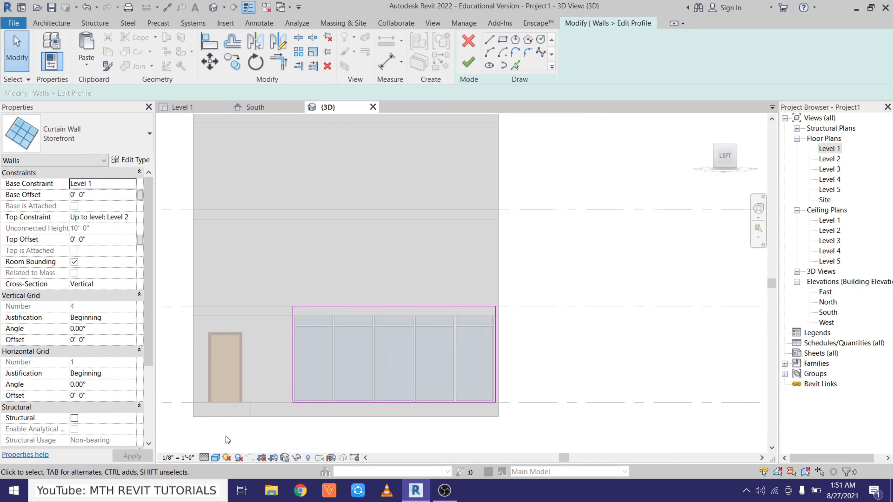
click(215, 458)
click(235, 409)
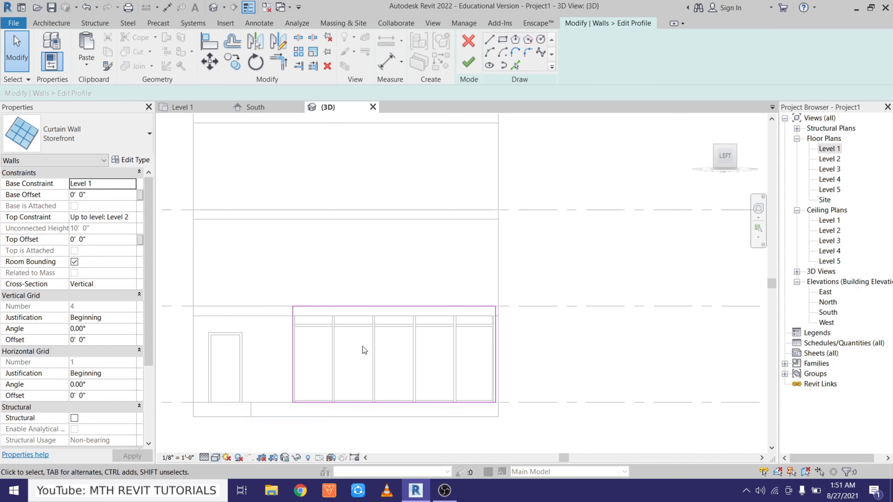
Step: Delete the top line and both side lines of the curtain wall's profile sketch, keeping the base line
scroll(440, 349, up, 1)
drag(538, 361, 444, 284)
drag(584, 247, 311, 345)
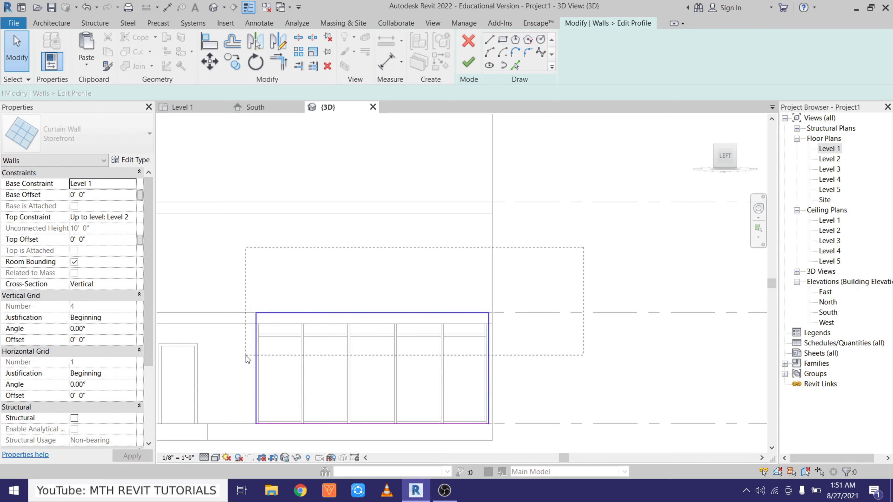
drag(247, 357, 247, 357)
click(327, 66)
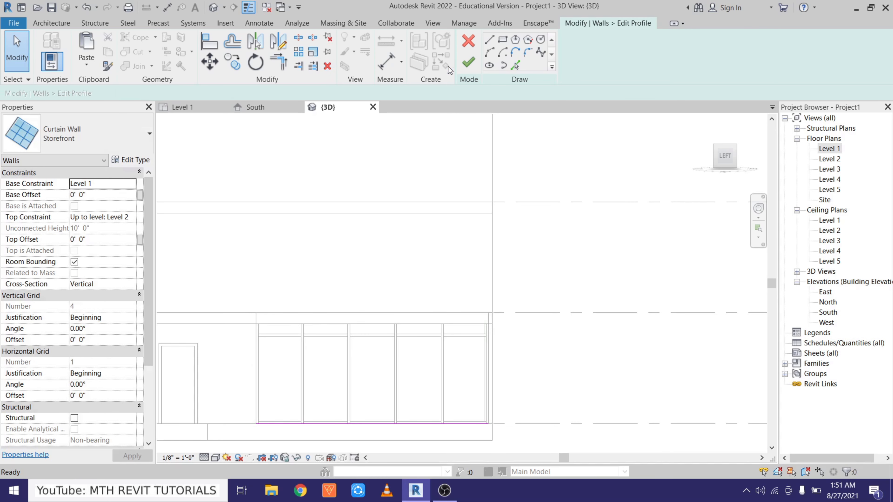
Step: Draw a 19' vertical profile line up from the corner end of the base, then a sloped line down to the base's other end
click(489, 39)
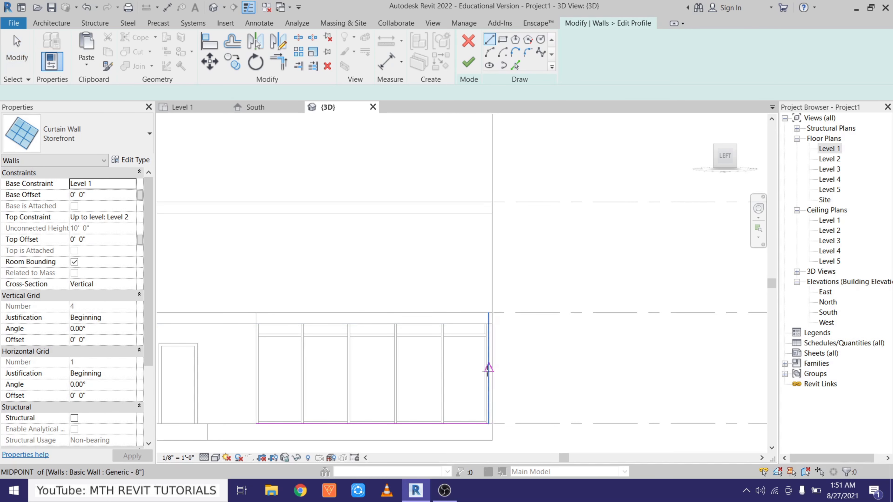
click(490, 428)
scroll(520, 177, up, 1)
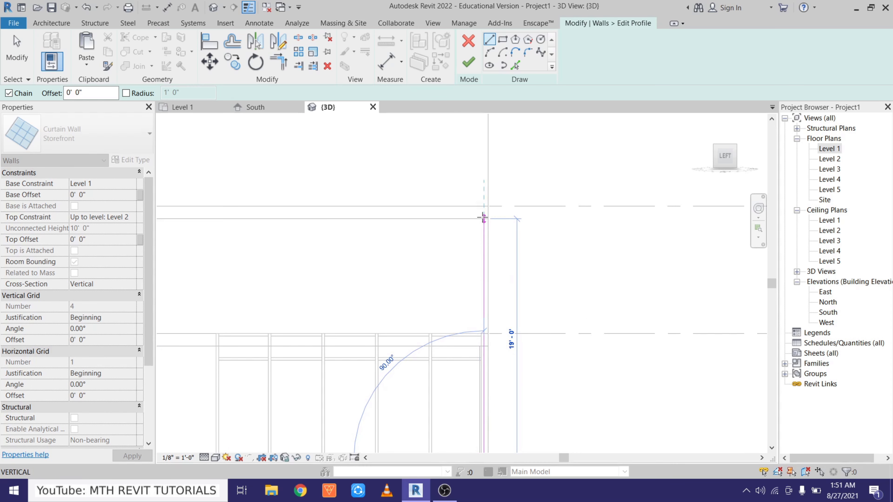
click(484, 219)
scroll(484, 217, down, 2)
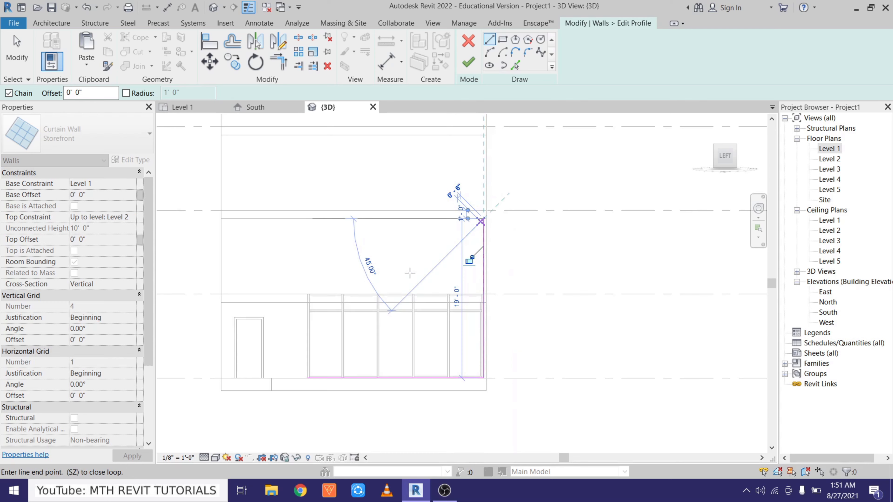
click(308, 378)
right_click(523, 219)
click(536, 230)
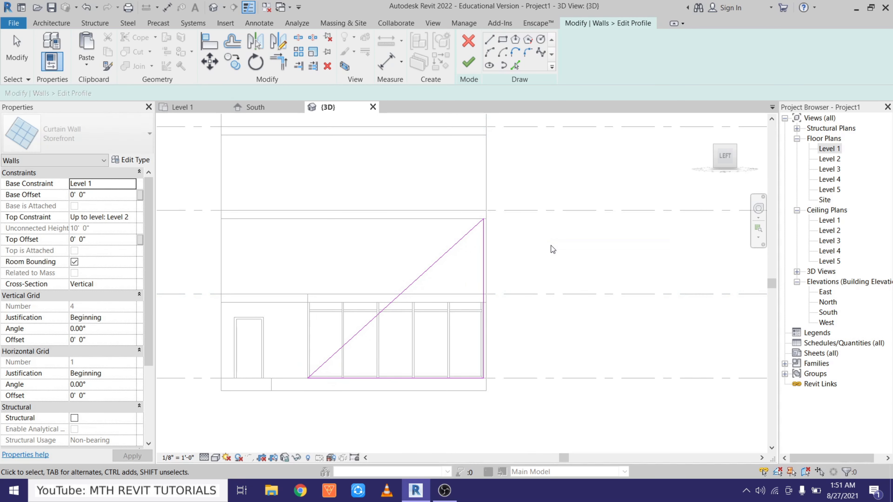
Step: Finish the triangular profile, deleting the mullions that can no longer be created, and inspect the corner in 3D
click(469, 63)
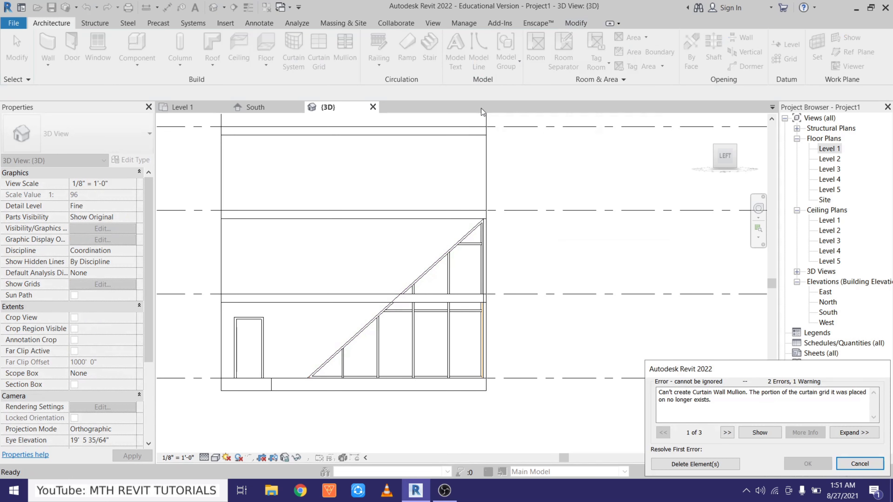
click(700, 466)
shift+middle_drag(506, 258, 413, 377)
key(Escape)
scroll(413, 359, up, 5)
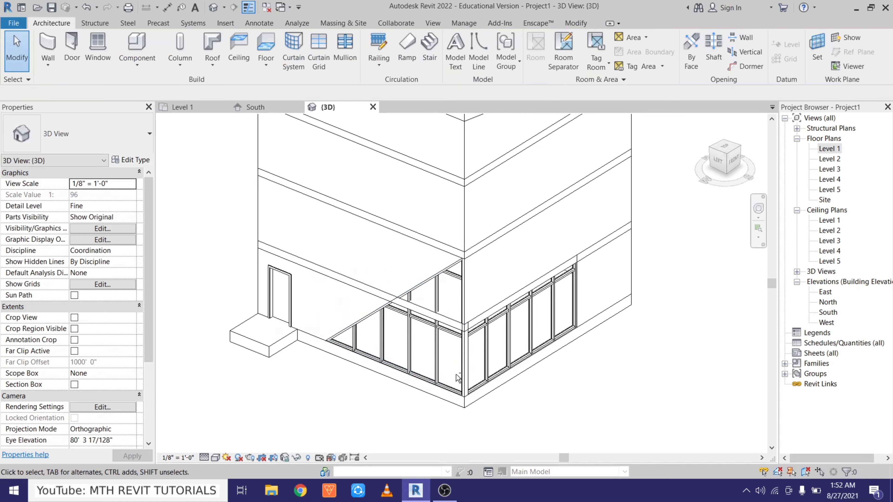
shift+middle_drag(412, 346, 364, 340)
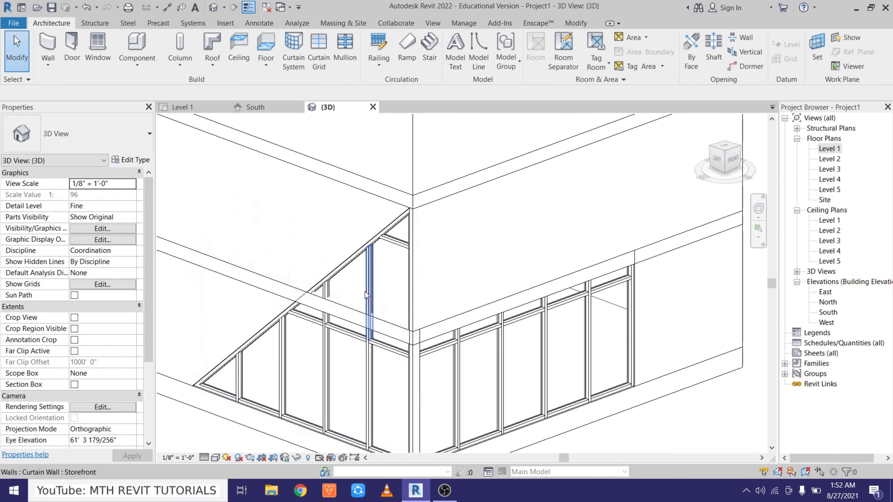
scroll(407, 335, down, 2)
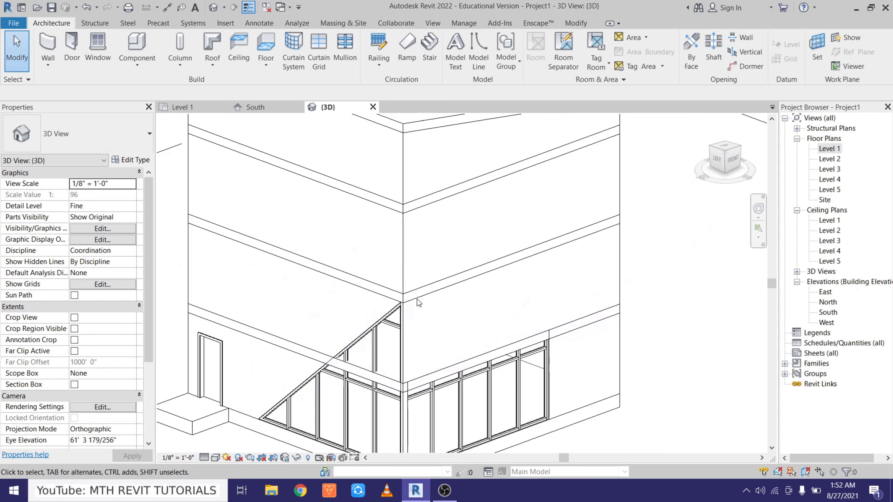
Step: Select the Level 3 and Level 4 floors together and delete them
click(406, 208)
ctrl+click(404, 204)
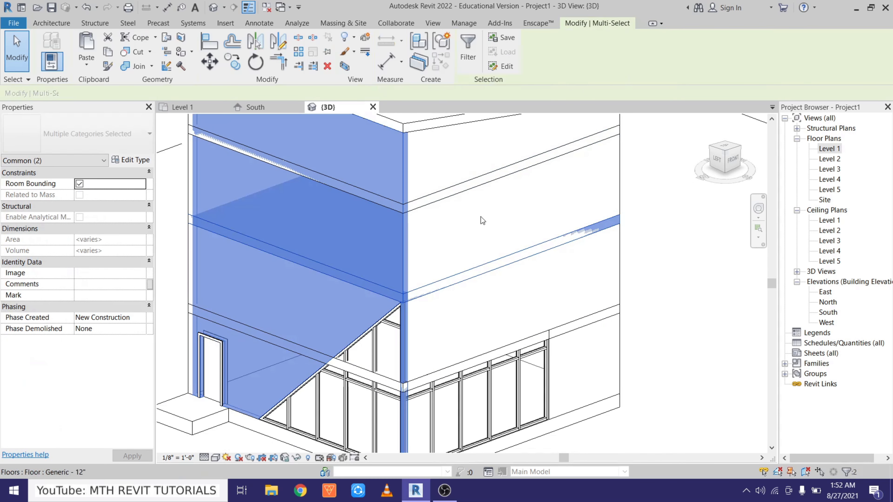
key(Escape)
click(611, 141)
ctrl+click(602, 231)
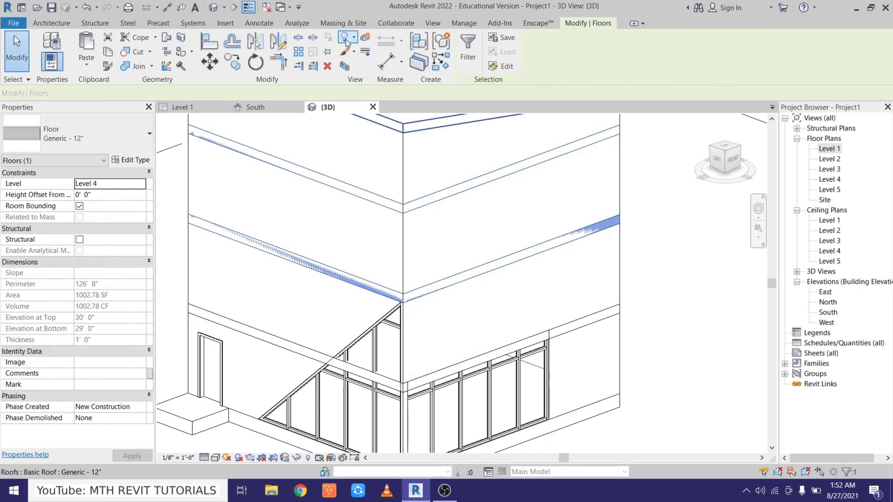
click(329, 66)
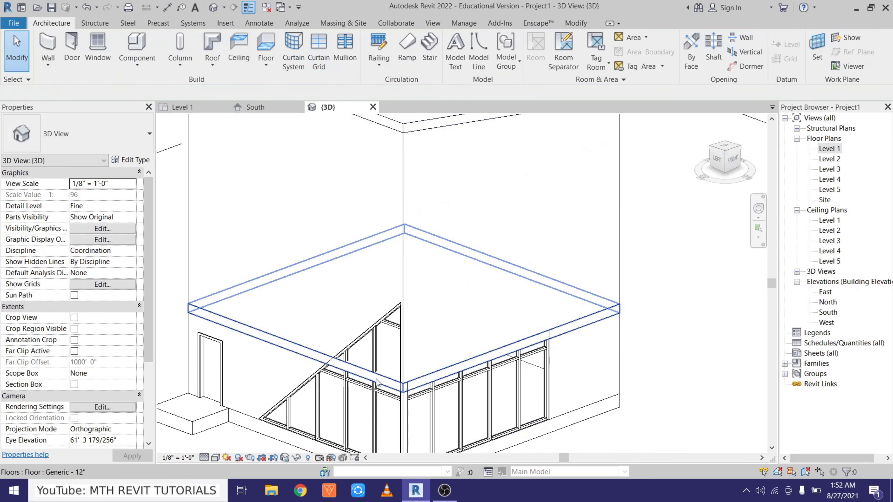
Step: Edit the Level 2 floor's boundary on the Level 2 plan and delete all four existing boundary lines
click(468, 356)
click(472, 53)
double_click(830, 159)
scroll(416, 254, up, 3)
drag(387, 149, 699, 432)
click(328, 66)
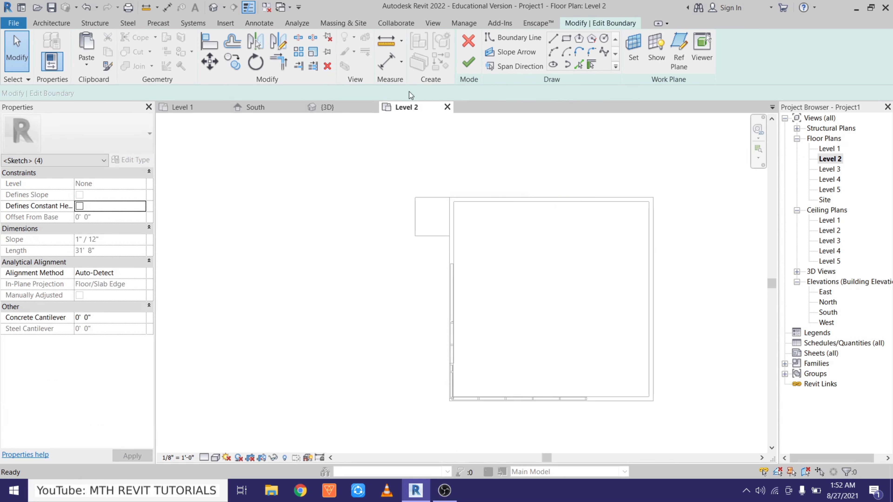
Step: Draw a rectangular floor boundary along the exterior walls' inner faces and finish the sketch without attaching walls to the floor
click(566, 38)
scroll(453, 212, up, 5)
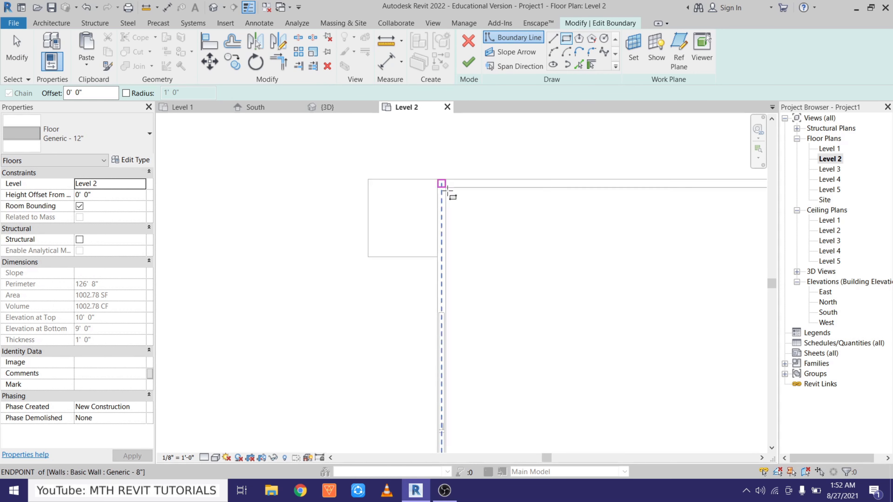
click(446, 186)
scroll(440, 176, down, 5)
scroll(598, 375, up, 3)
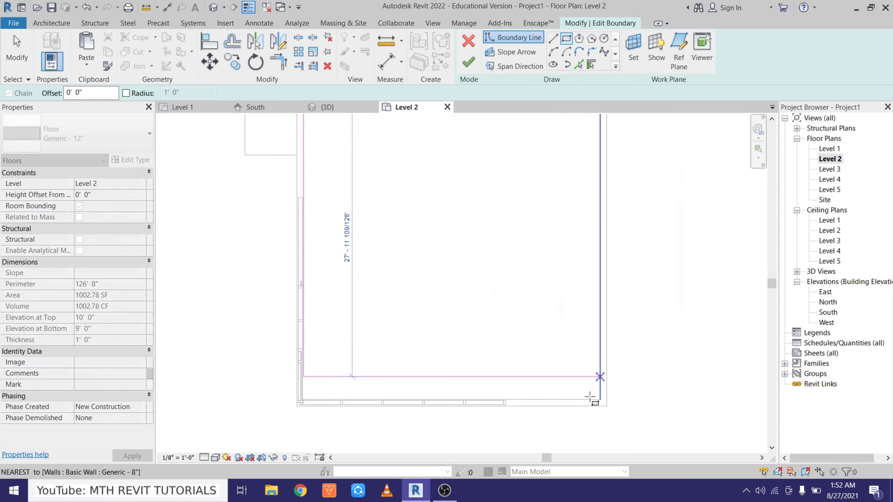
click(601, 400)
key(Escape)
key(Escape)
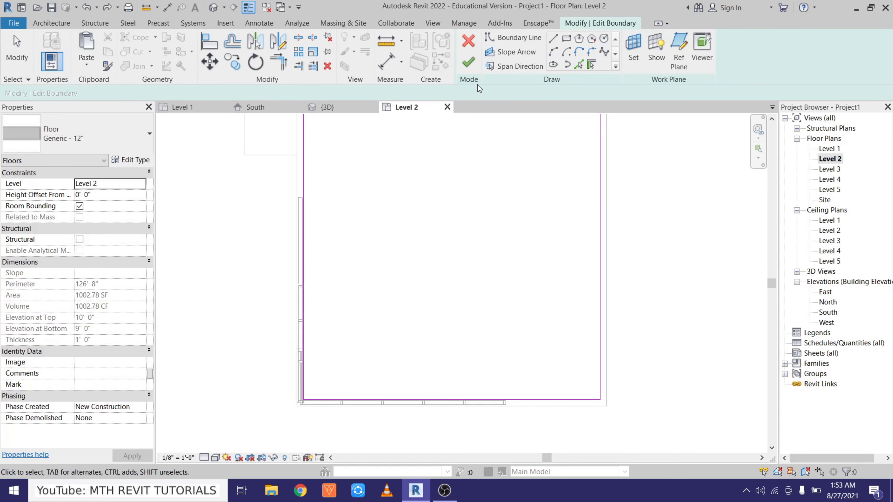
click(471, 66)
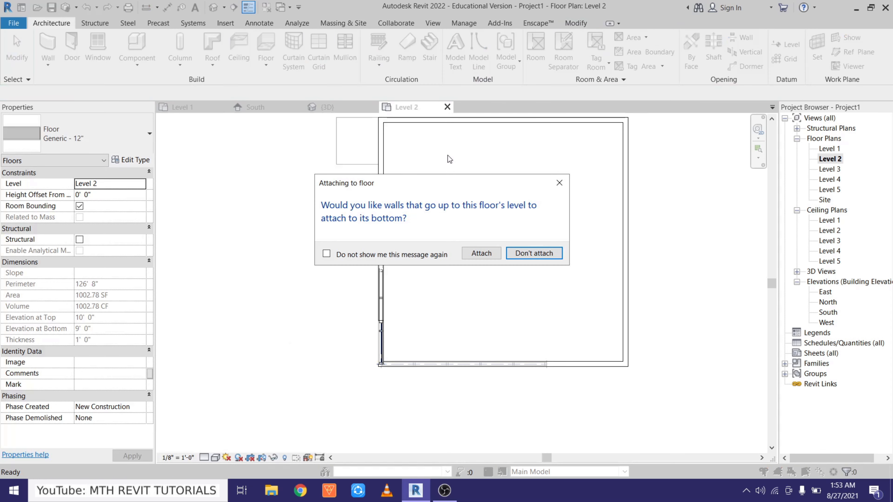
click(541, 253)
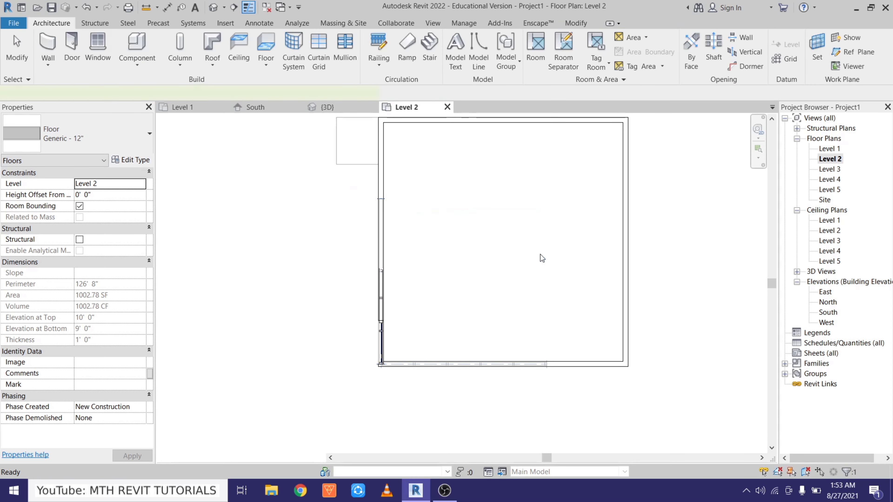
Step: In the 3D view, copy the Level 2 floor and paste it aligned to Level 3 and Level 4
click(213, 8)
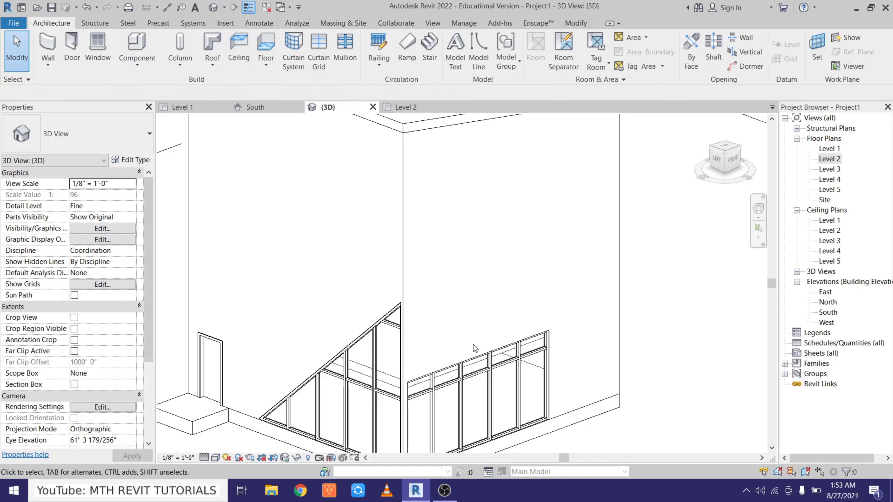
shift+middle_drag(433, 372, 416, 382)
scroll(422, 379, up, 2)
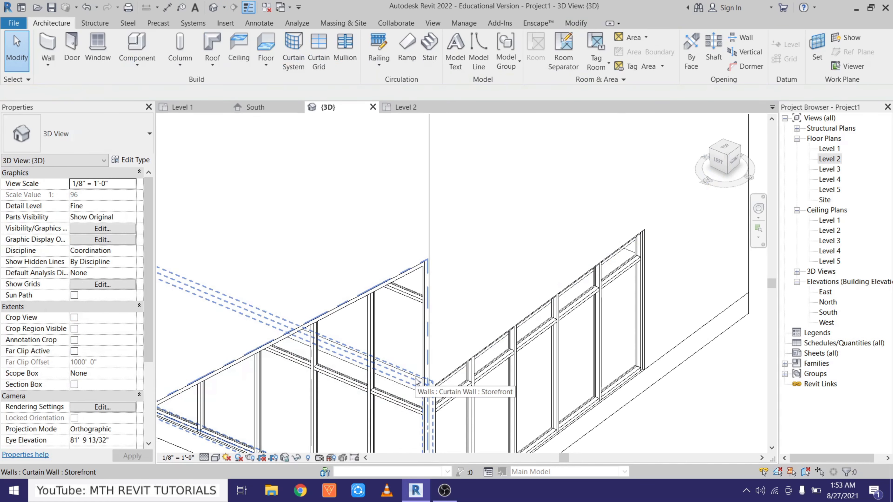
click(409, 393)
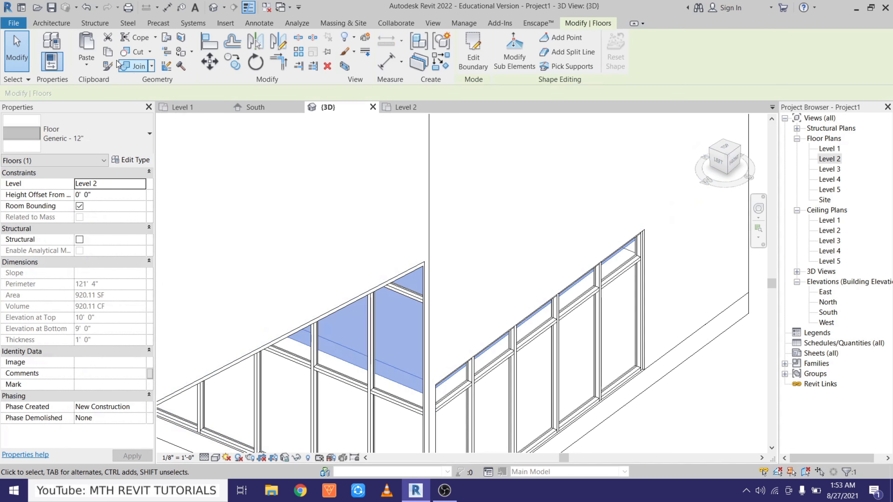
click(87, 66)
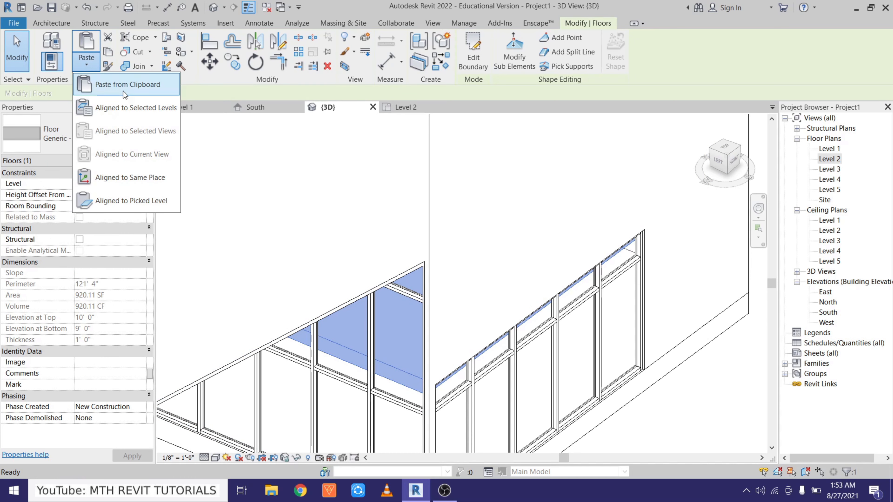
click(136, 107)
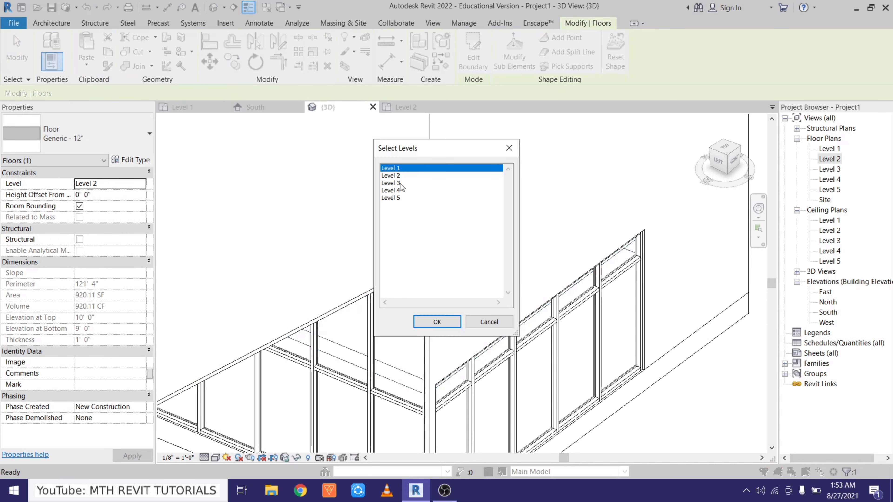
click(399, 185)
ctrl+click(401, 192)
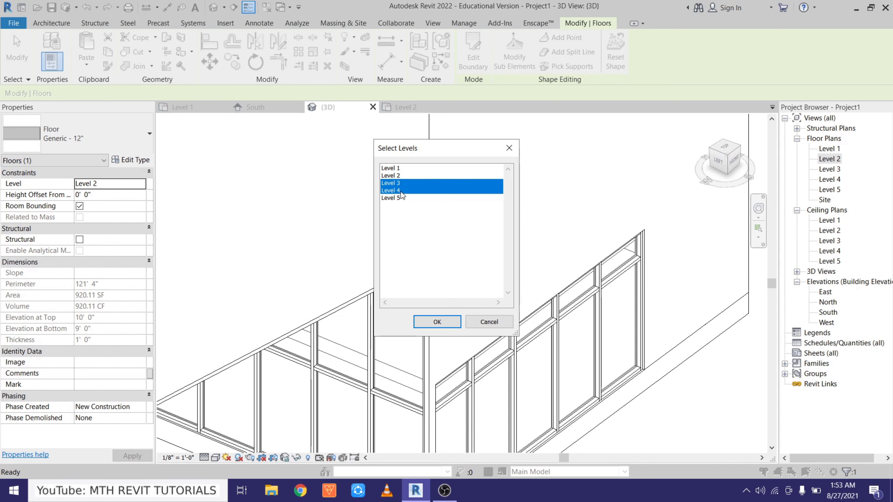
click(445, 323)
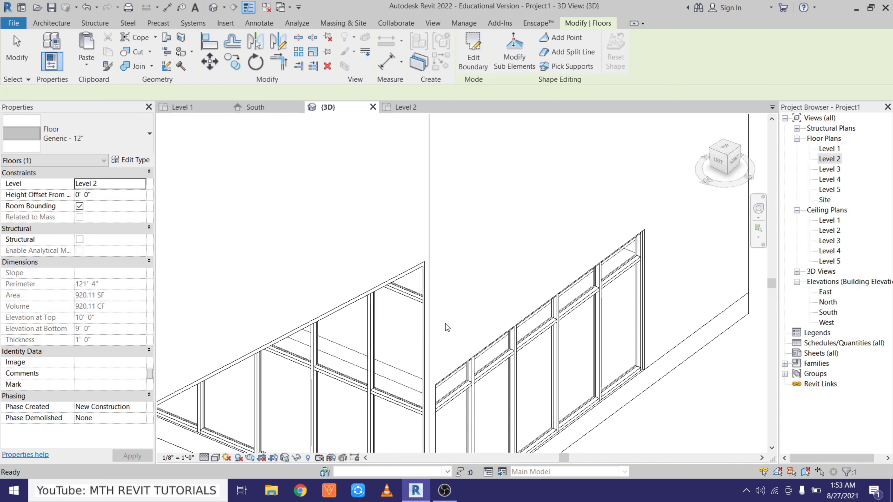
scroll(393, 301, down, 5)
key(Escape)
shift+middle_drag(484, 418, 460, 407)
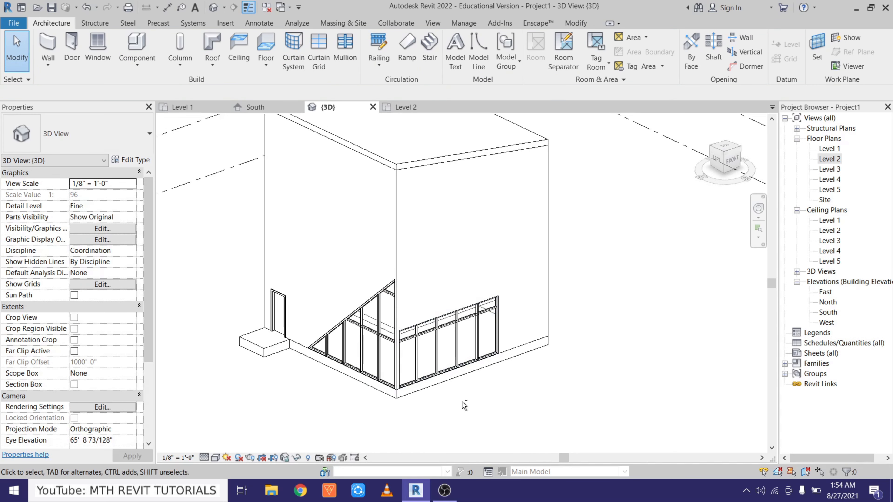
Step: Edit the profile of the front Storefront curtain wall in the front view and delete every boundary line except the base
scroll(446, 253, up, 3)
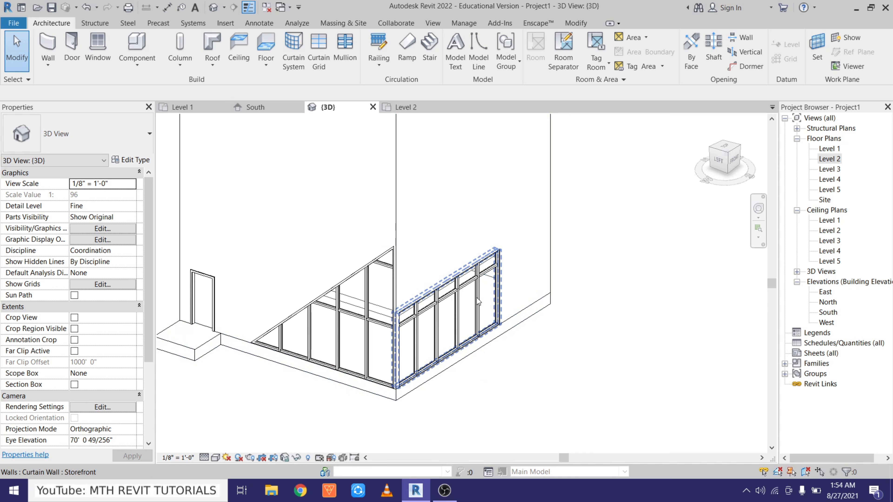
click(485, 318)
click(475, 67)
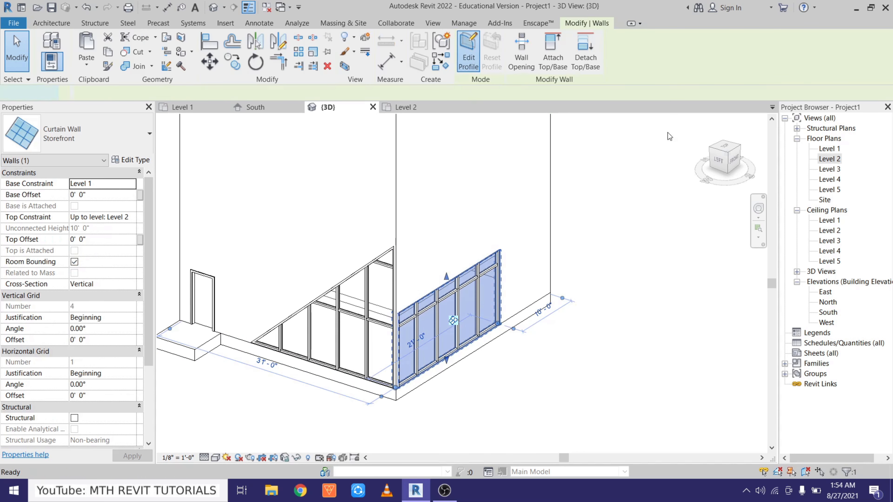
click(734, 165)
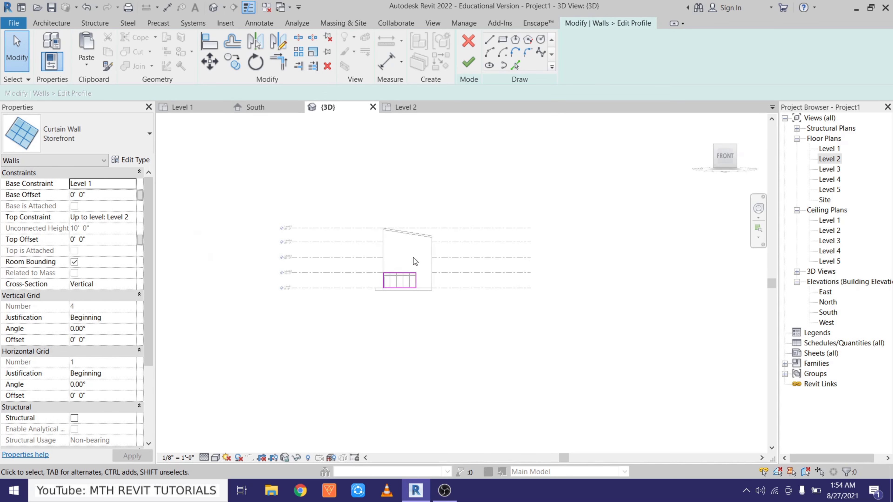
drag(318, 346, 318, 347)
key(Escape)
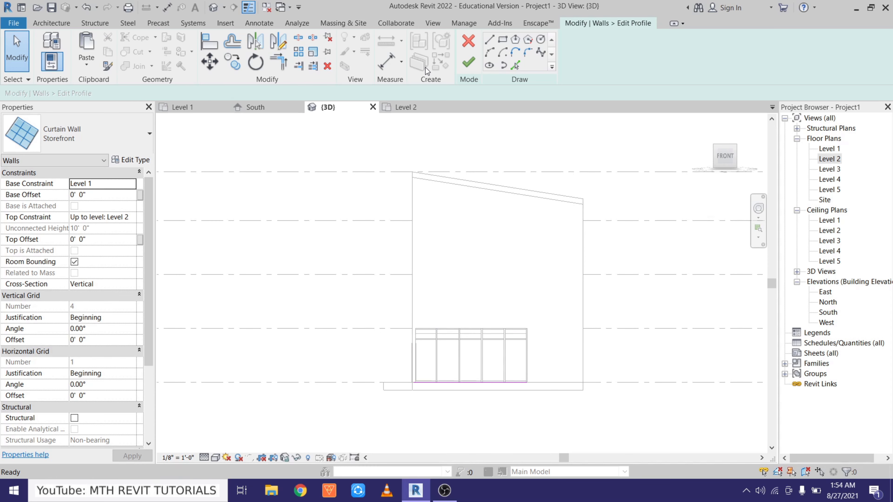
Step: Switch to Wireframe and sketch the vertical profile edge from the base's corner end up to the Level 3 floor's underside
click(491, 40)
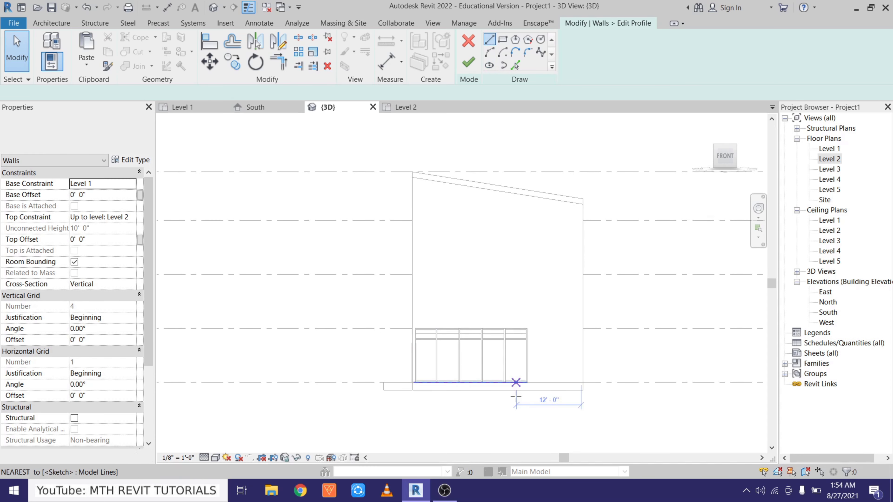
scroll(422, 372, up, 2)
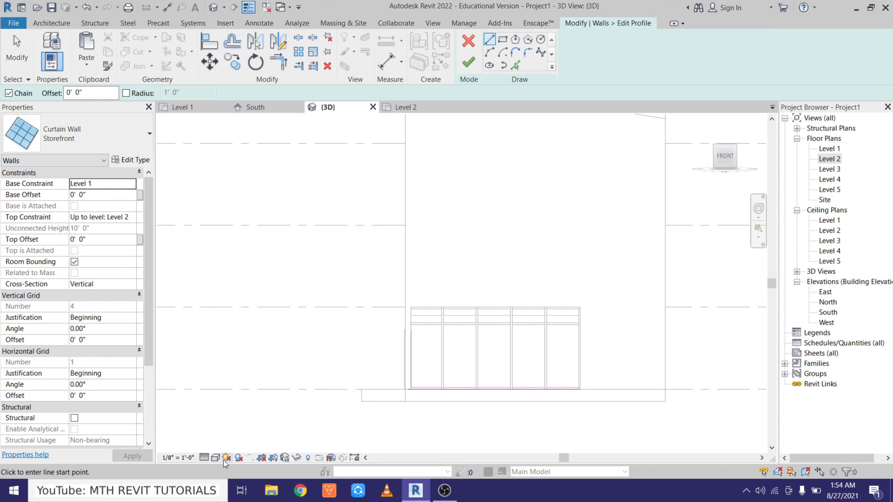
click(216, 458)
click(249, 397)
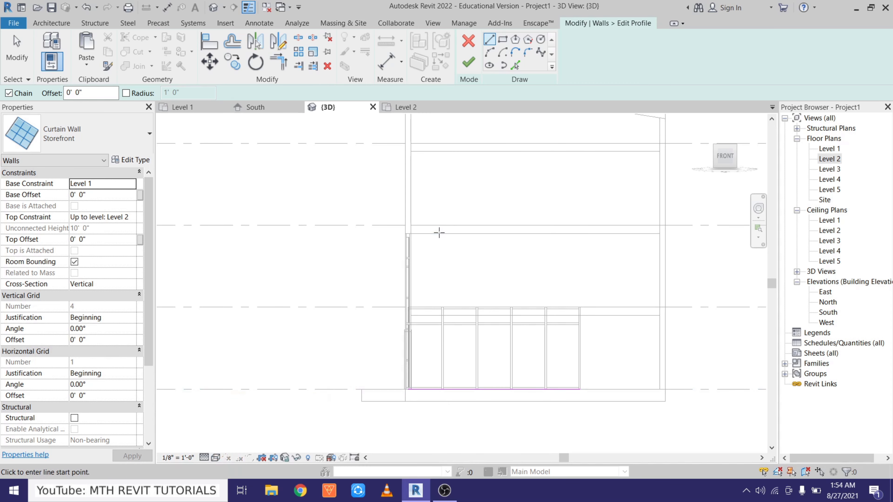
scroll(439, 260, up, 5)
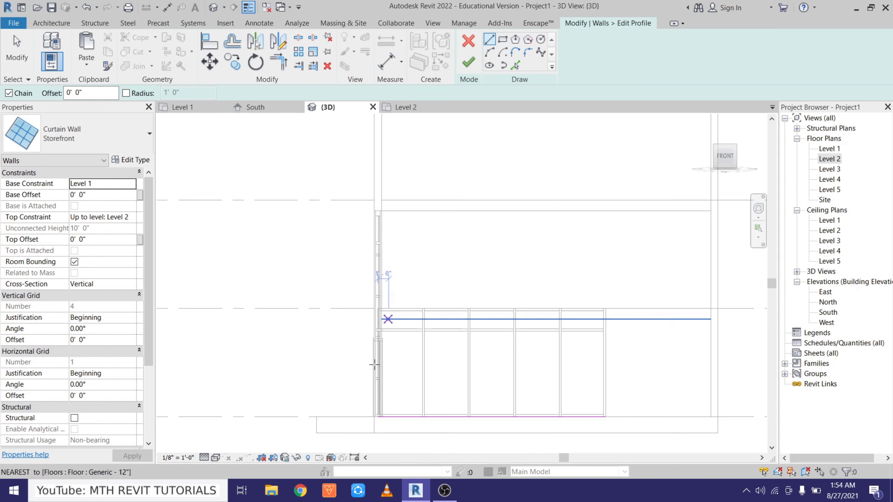
click(319, 364)
scroll(355, 422, up, 5)
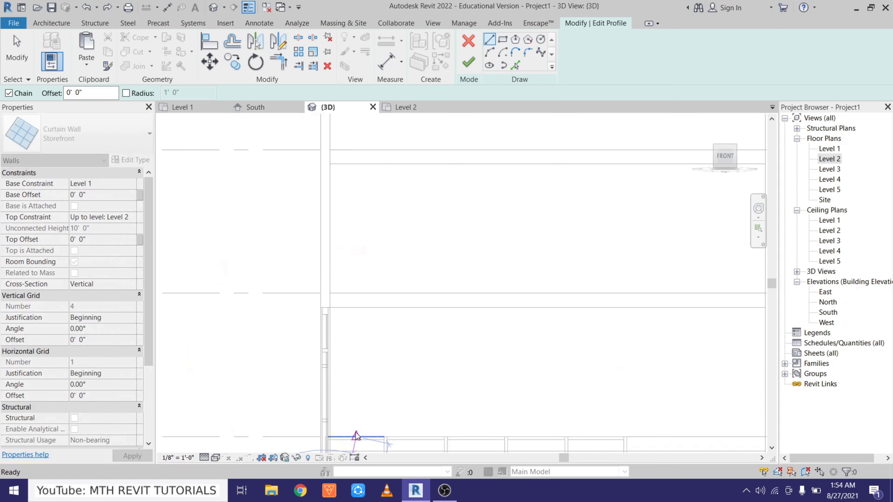
Step: Close the triangular profile with a diagonal line to the base's far end, finish the sketch and delete the conflicting mullions
scroll(326, 299, down, 5)
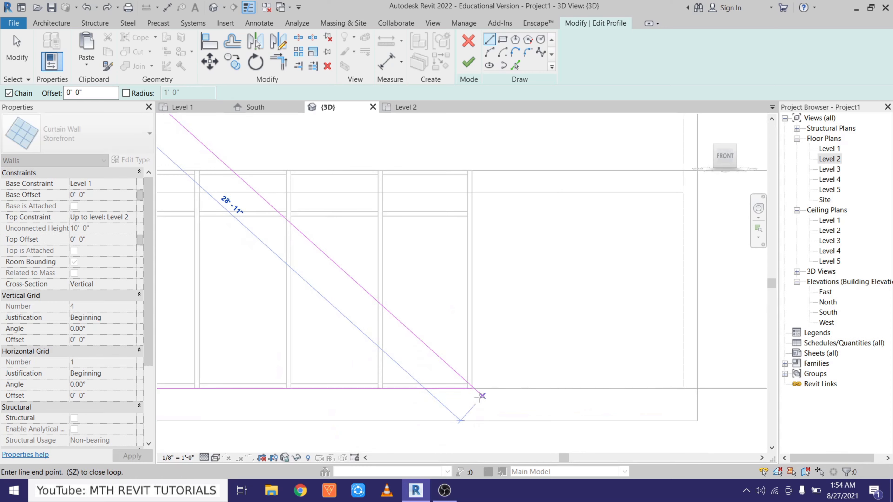
click(472, 388)
scroll(484, 401, down, 4)
key(Escape)
key(Escape)
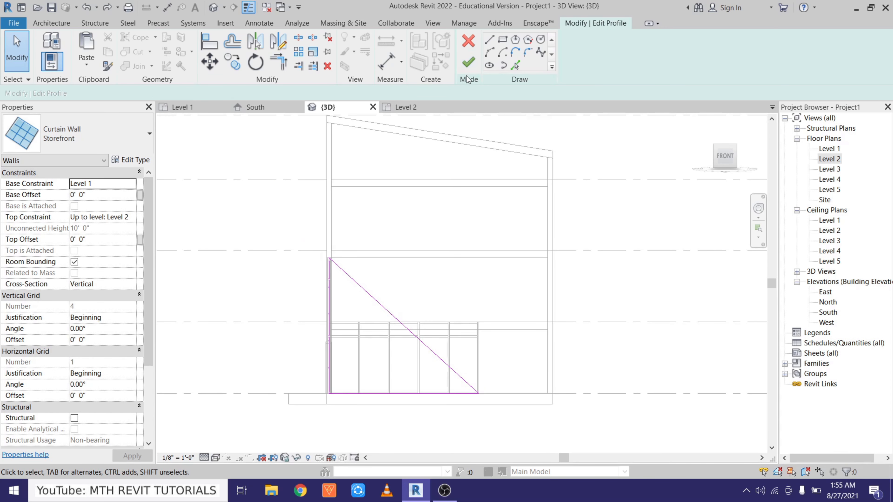
click(465, 66)
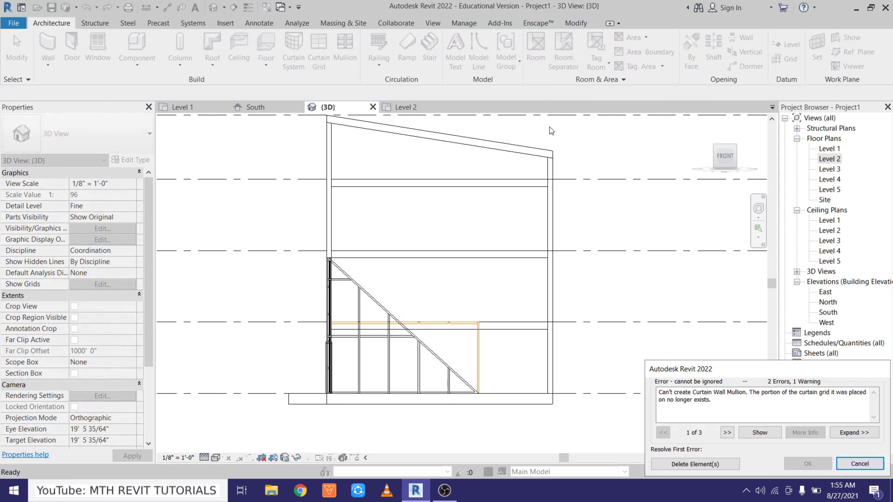
click(676, 465)
Step: Set the 3D view to Shaded and examine the wall corner between the two triangular curtain walls
shift+middle_drag(444, 278, 504, 317)
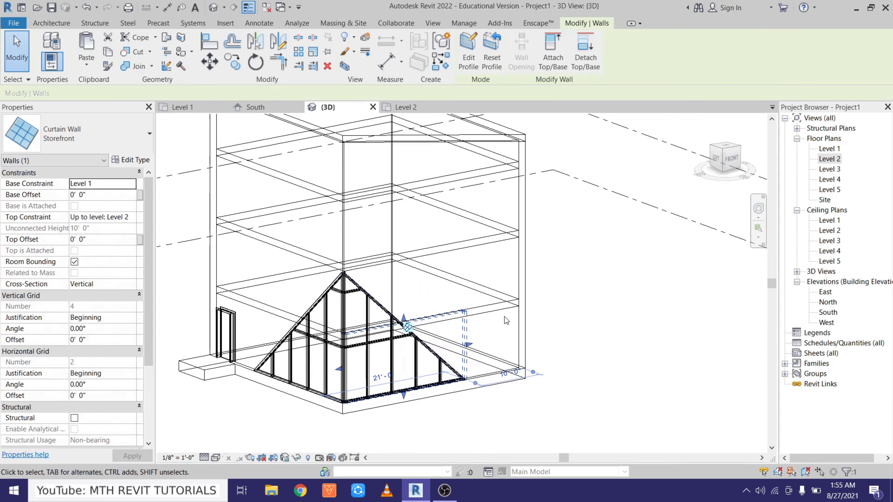
key(s)
key(d)
scroll(380, 311, up, 3)
key(Escape)
middle_drag(360, 330, 424, 270)
mouse_move(355, 415)
shift+middle_down()
mouse_move(412, 421)
mouse_move(406, 390)
shift+middle_up()
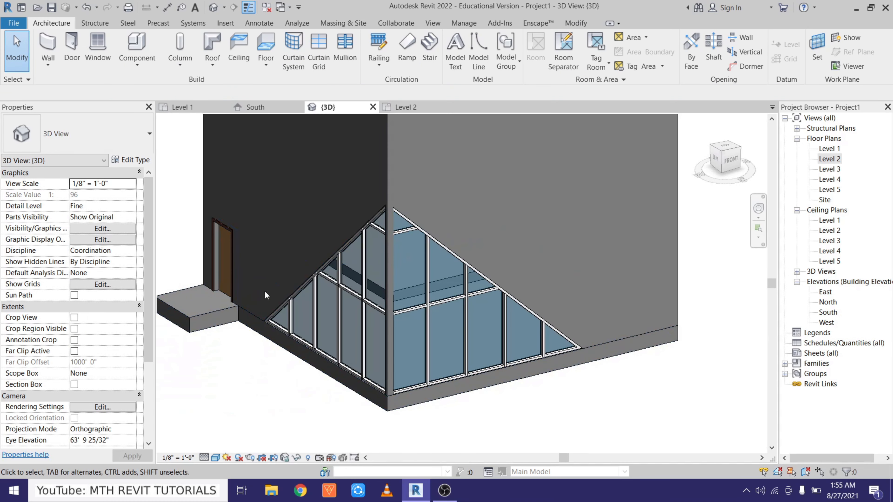
scroll(359, 247, up, 6)
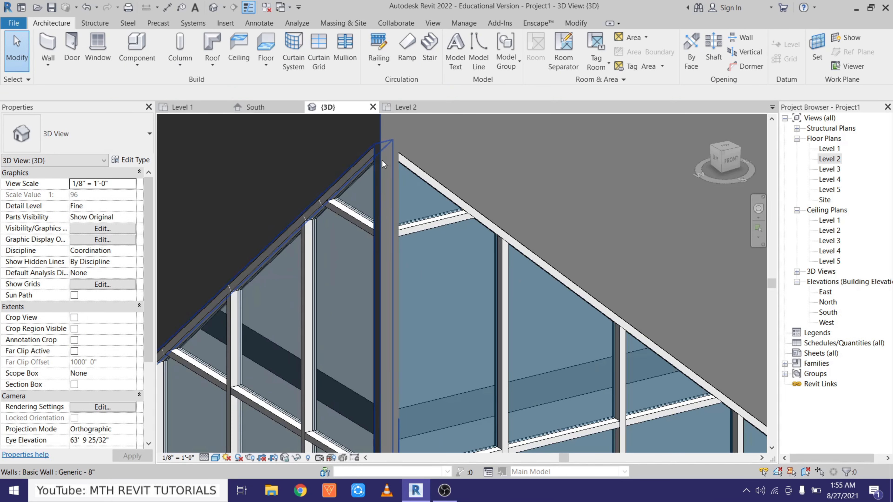
middle_drag(390, 158, 397, 204)
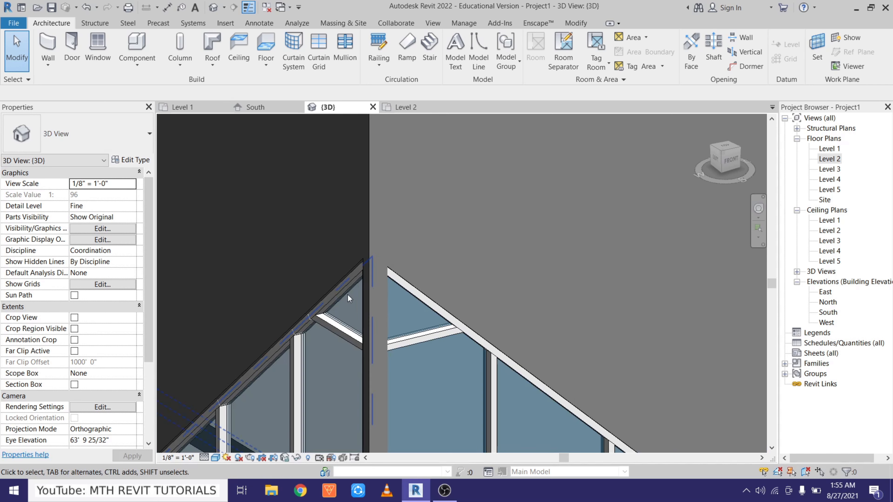
scroll(348, 294, down, 6)
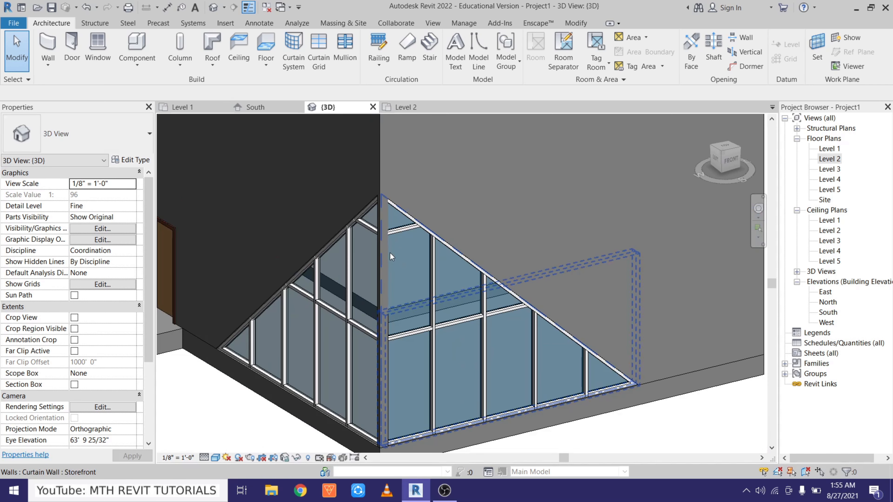
scroll(384, 295, up, 5)
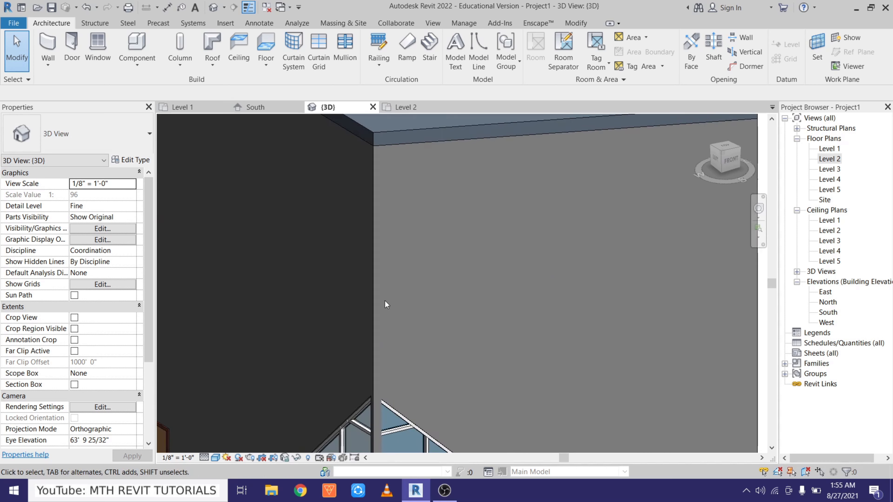
scroll(384, 301, down, 3)
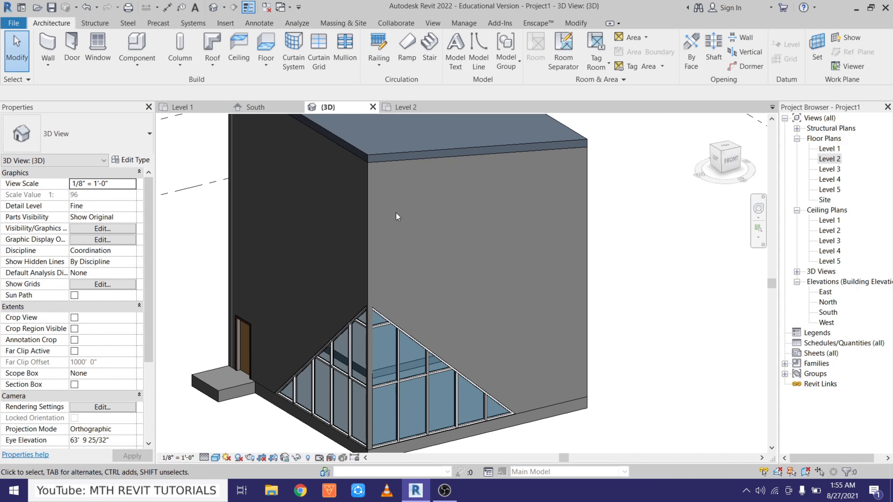
Step: Edit the front exterior wall's profile in the front view and add a sketch line from the curtain wall's sloped outer mullion edge
click(586, 236)
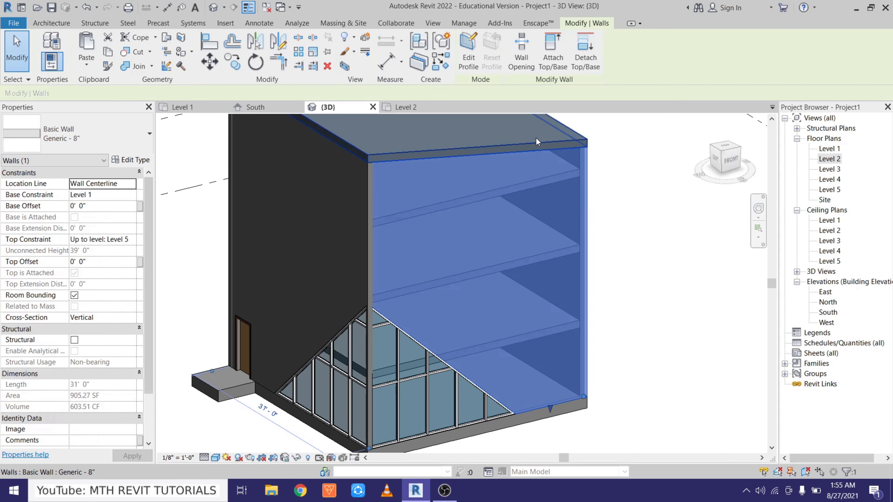
click(470, 68)
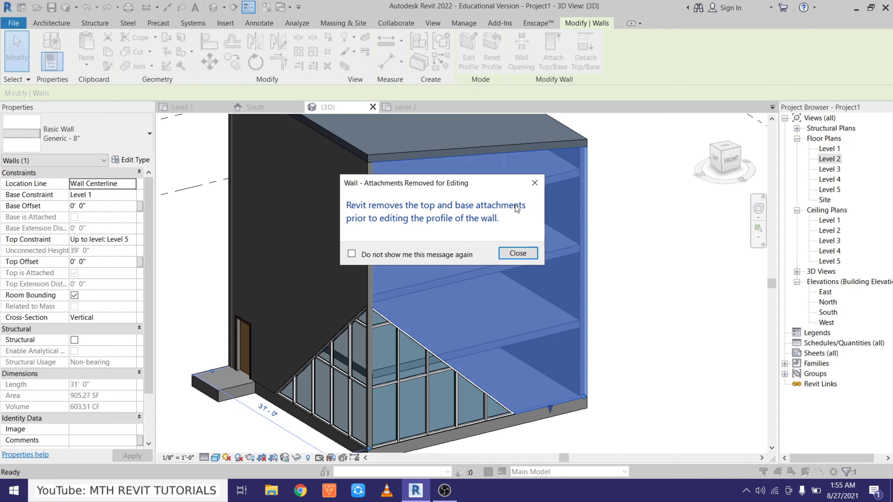
click(518, 253)
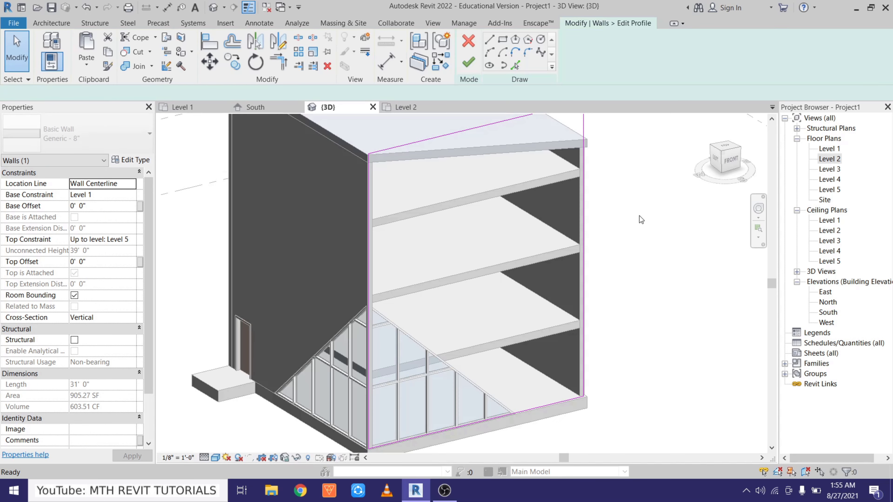
click(731, 162)
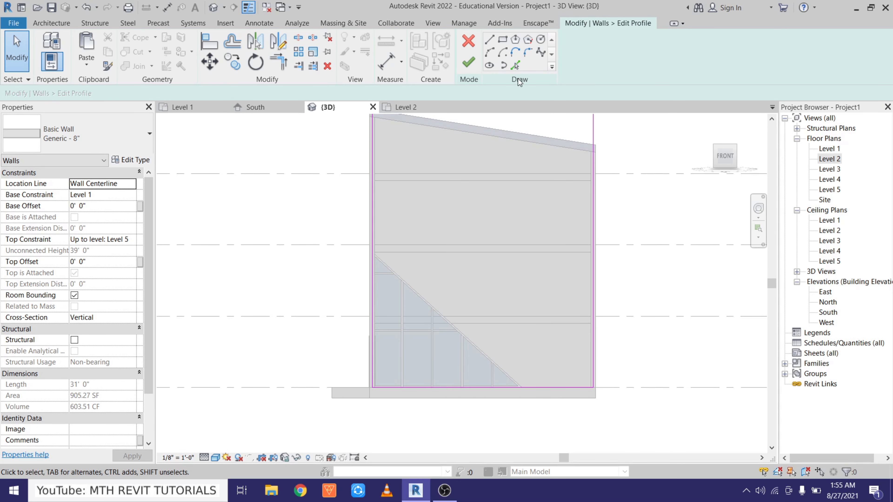
click(514, 70)
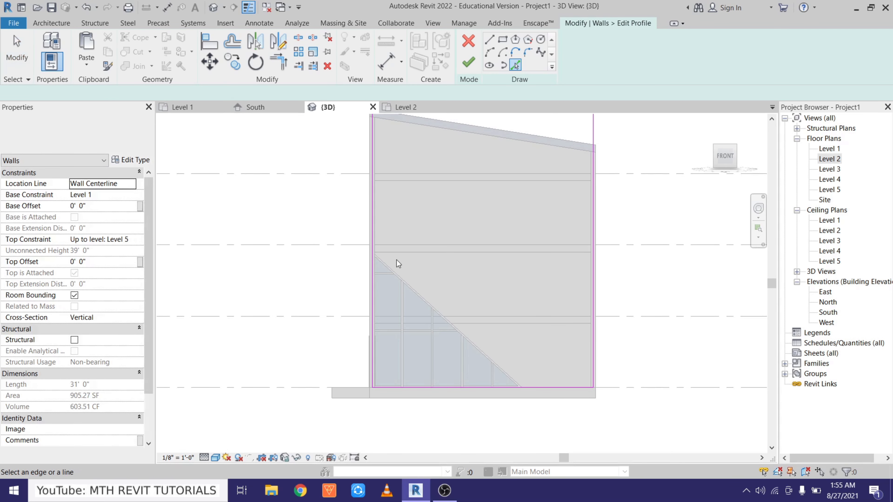
scroll(397, 260, up, 3)
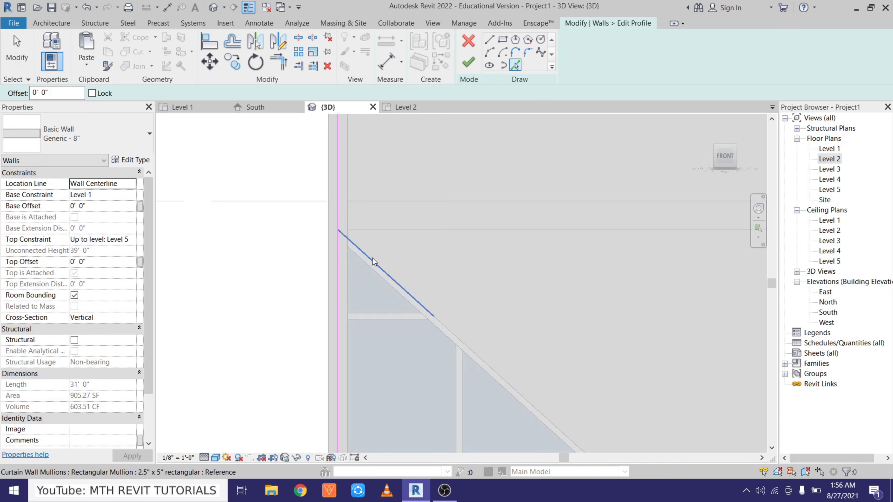
click(372, 259)
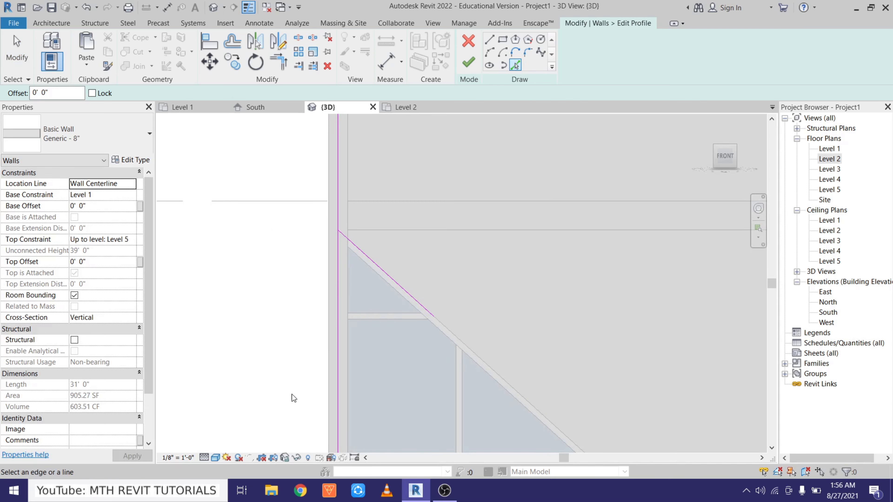
Step: Switch to Hidden Line, trim the front wall's vertical and base boundary lines to the sloped line, and finish the profile
click(215, 457)
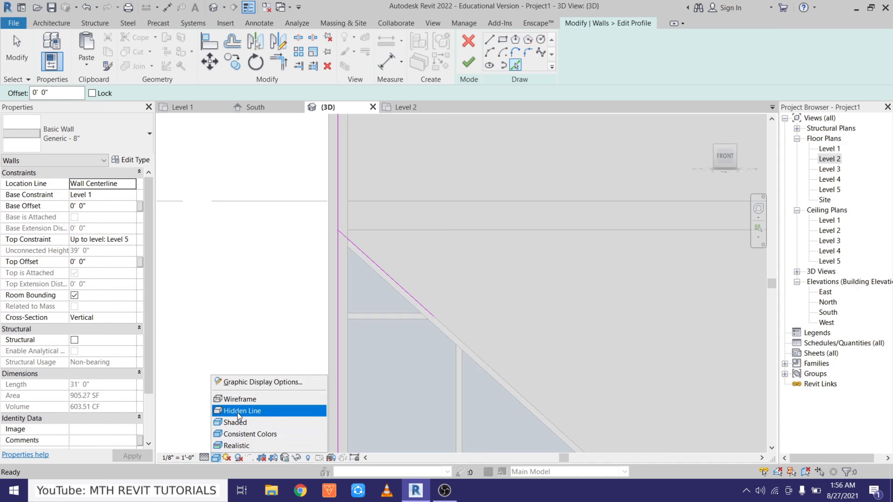
click(246, 411)
middle_drag(379, 250, 341, 247)
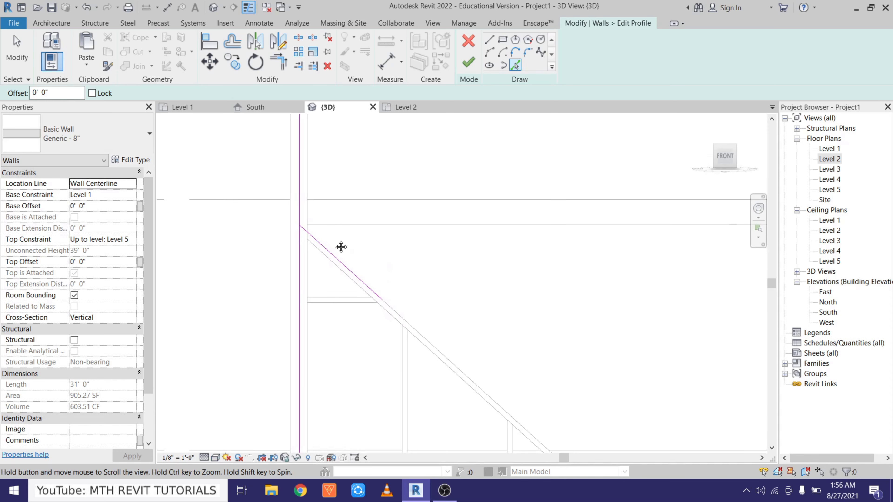
key(Escape)
click(319, 240)
click(298, 202)
scroll(329, 253, down, 4)
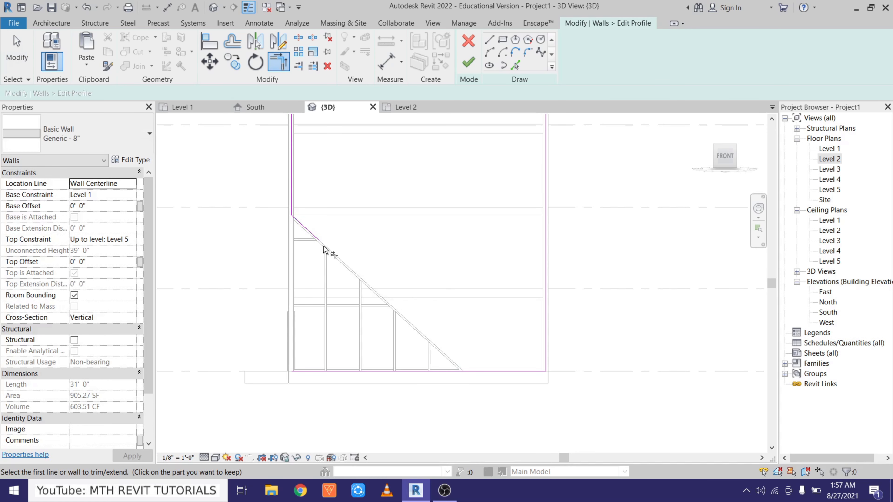
click(315, 244)
middle_drag(381, 291, 380, 322)
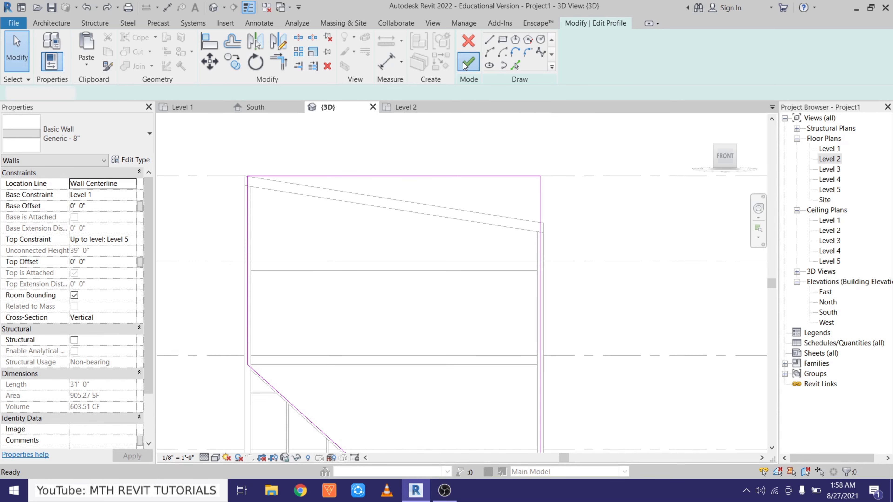
click(468, 61)
Step: Set the 3D view to Shaded and examine the front wall's reshaped edge at the apex of the curtain walls
shift+middle_drag(418, 292, 499, 337)
click(499, 337)
scroll(365, 387, up, 3)
scroll(355, 281, up, 2)
mouse_move(355, 282)
middle_down()
mouse_move(394, 218)
mouse_move(399, 165)
middle_up()
key(s)
key(d)
scroll(424, 394, down, 3)
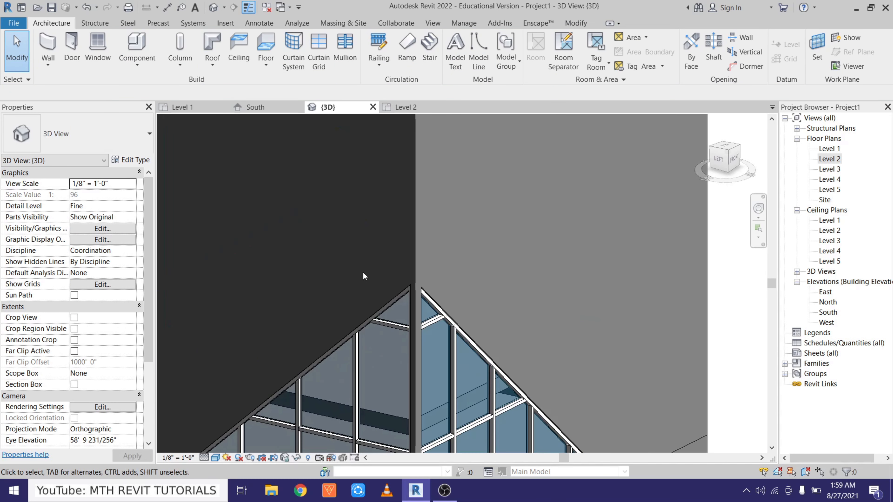
Step: Open the left exterior wall's profile for editing and orient the 3D view to the left side
click(414, 265)
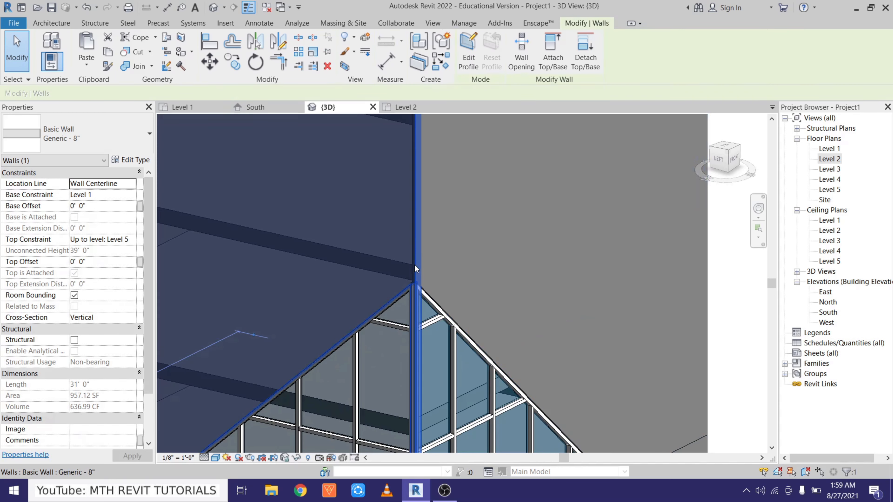
click(467, 63)
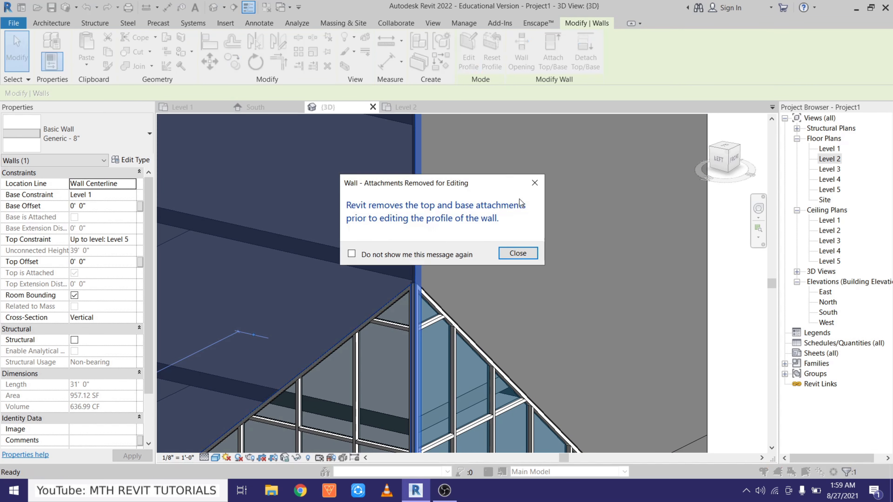
click(530, 257)
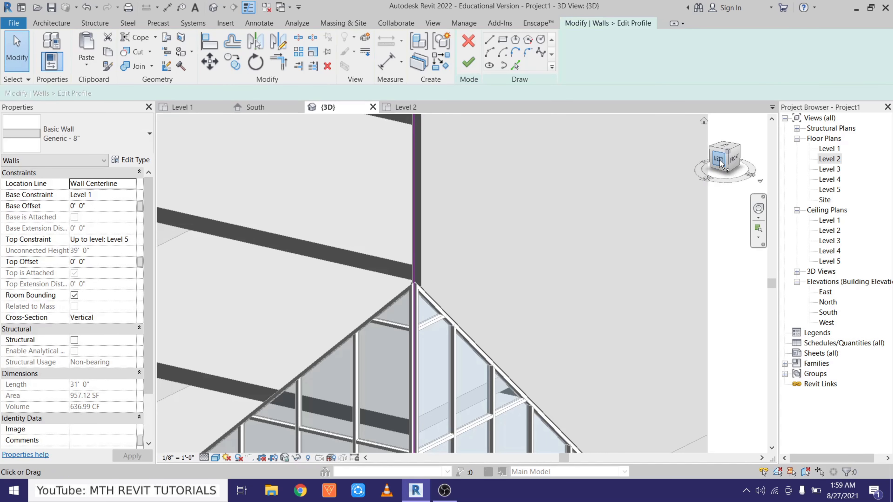
click(721, 160)
scroll(490, 291, up, 6)
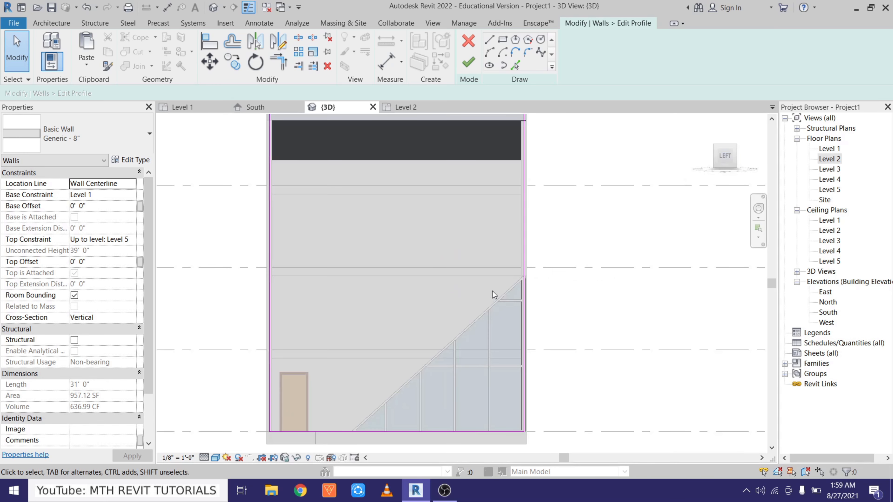
Step: Switch the view to Hidden Line and pick the curtain wall's sloped outer mullion edge as a profile sketch line
click(222, 459)
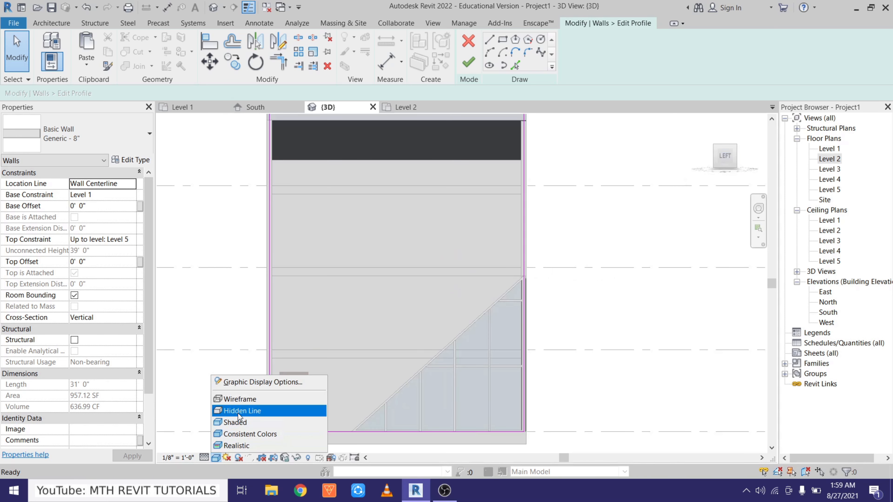
click(239, 409)
scroll(540, 311, up, 4)
middle_drag(528, 249, 523, 270)
click(516, 65)
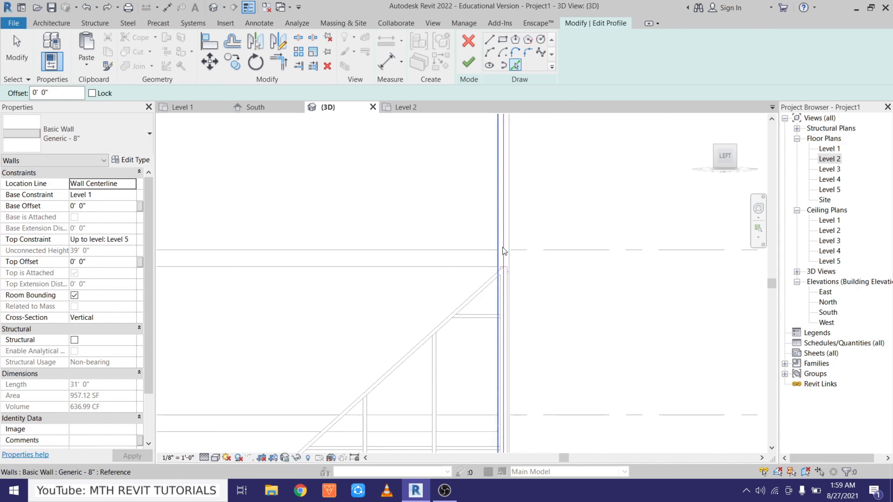
click(482, 289)
Step: Trim the left wall's vertical and base boundary lines to the sloped sketch line and finish the profile
key(t)
key(r)
scroll(505, 245, down, 3)
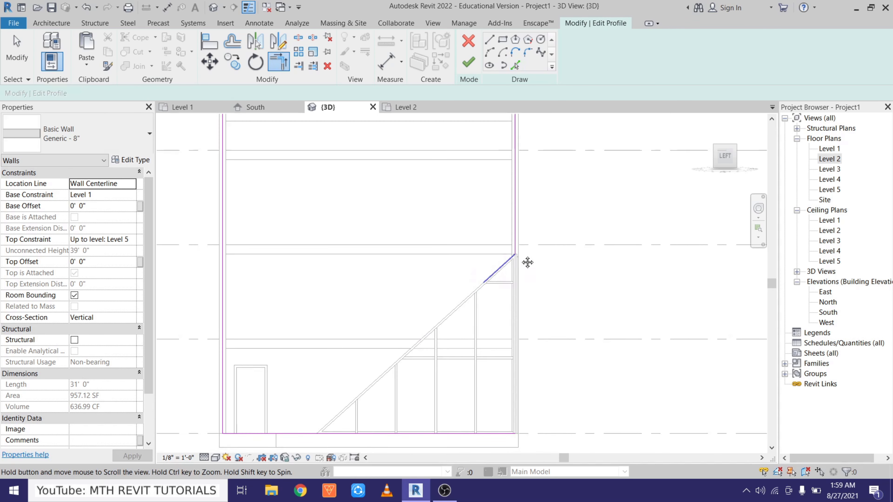
click(343, 396)
right_click(342, 249)
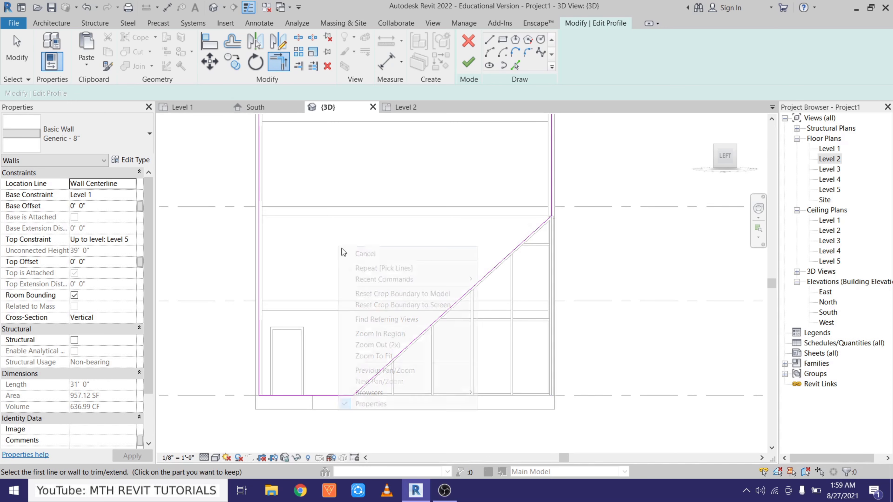
click(371, 263)
scroll(422, 262, down, 1)
middle_drag(422, 262, 410, 340)
click(469, 65)
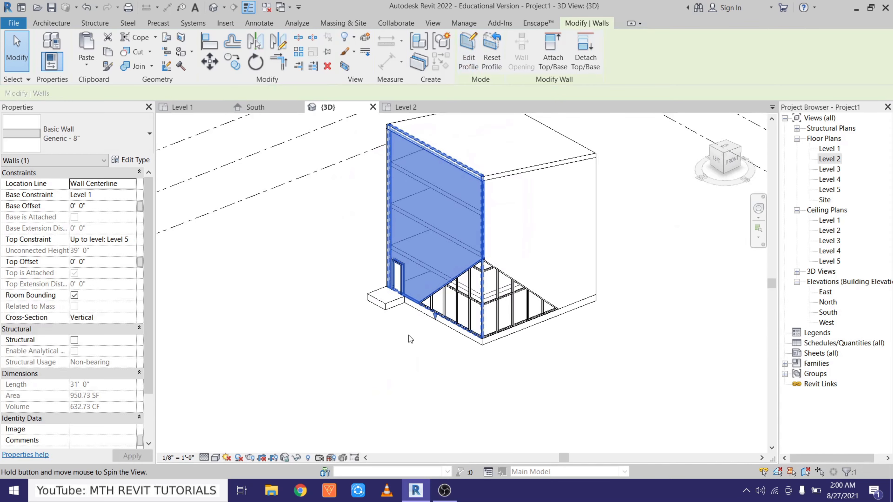
Step: Select all of the front curtain wall's corner mullions on their gridline, unpin them and delete them
scroll(492, 301, up, 8)
scroll(428, 198, down, 2)
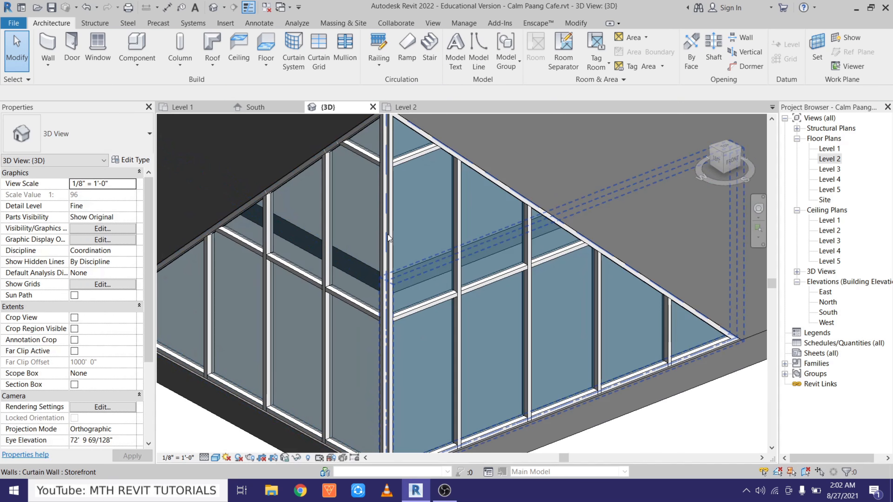
scroll(387, 246, down, 2)
scroll(385, 173, up, 1)
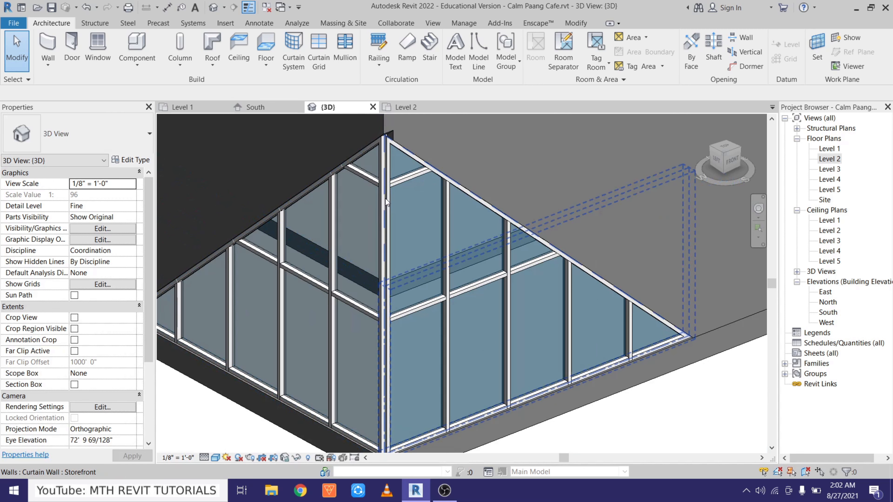
scroll(393, 170, up, 1)
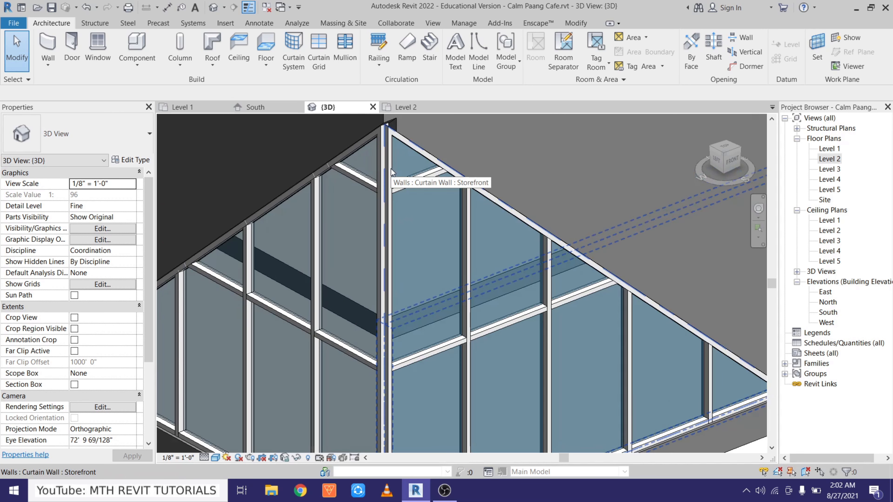
key(Tab)
click(391, 169)
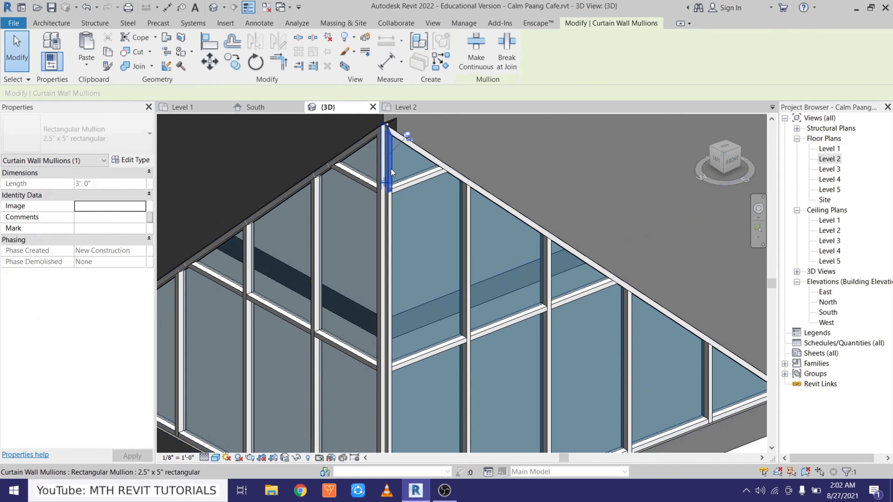
right_click(391, 169)
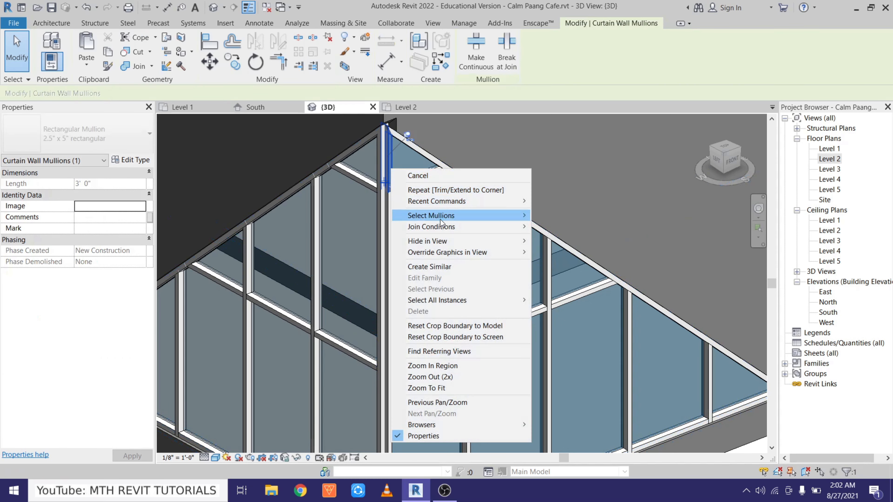
mouse_move(440, 219)
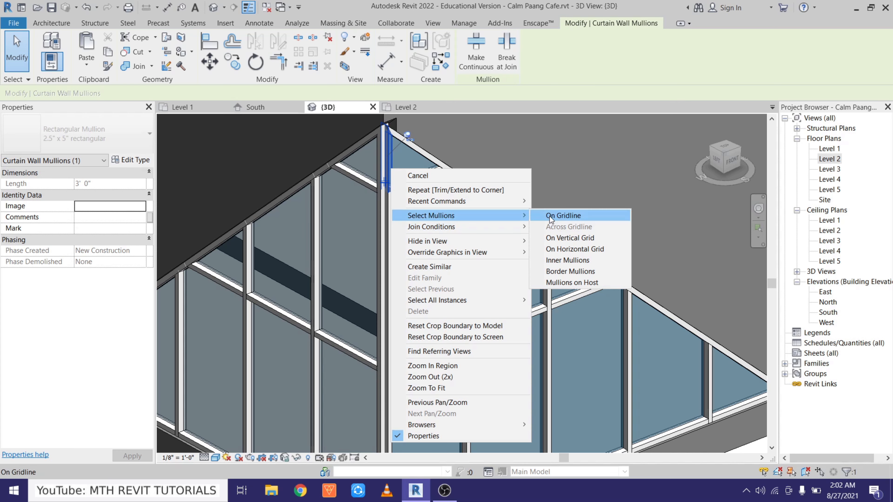
click(563, 215)
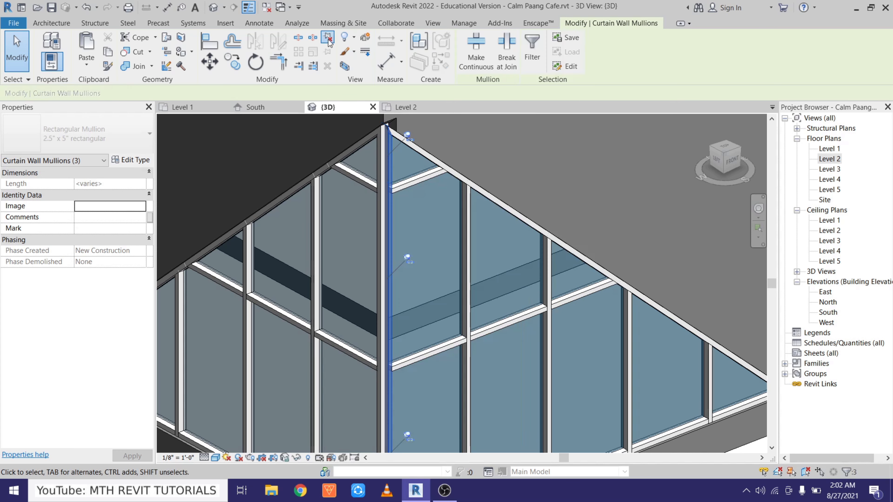
click(327, 67)
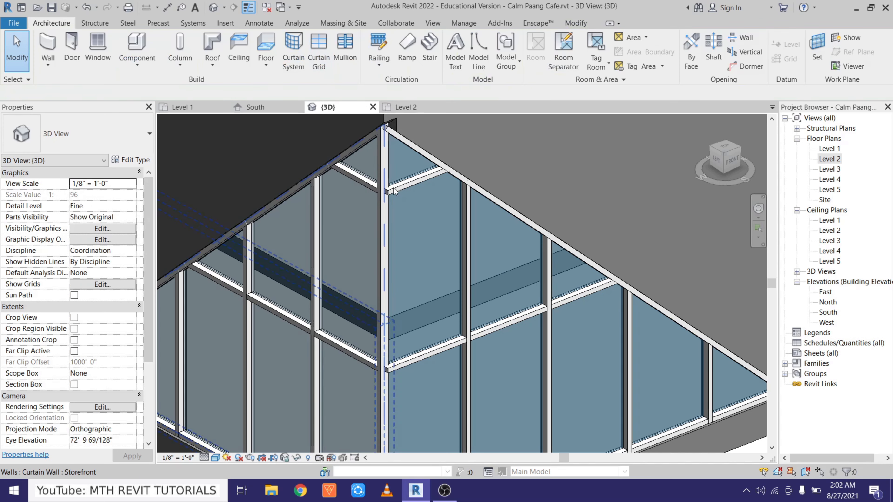
Step: Unpin the left curtain wall's corner mullions along their gridline and change their type to L Corner Mullion 5" x 5" Corner
scroll(395, 192, down, 4)
scroll(394, 180, down, 5)
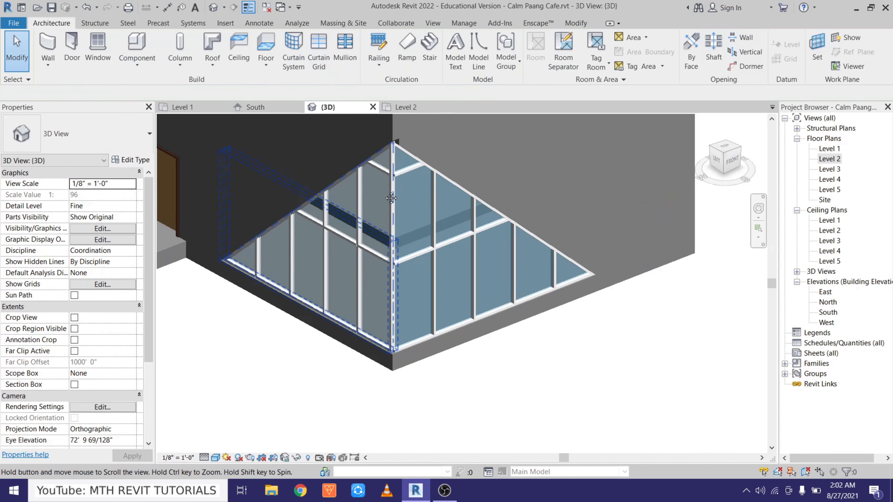
scroll(385, 209, up, 5)
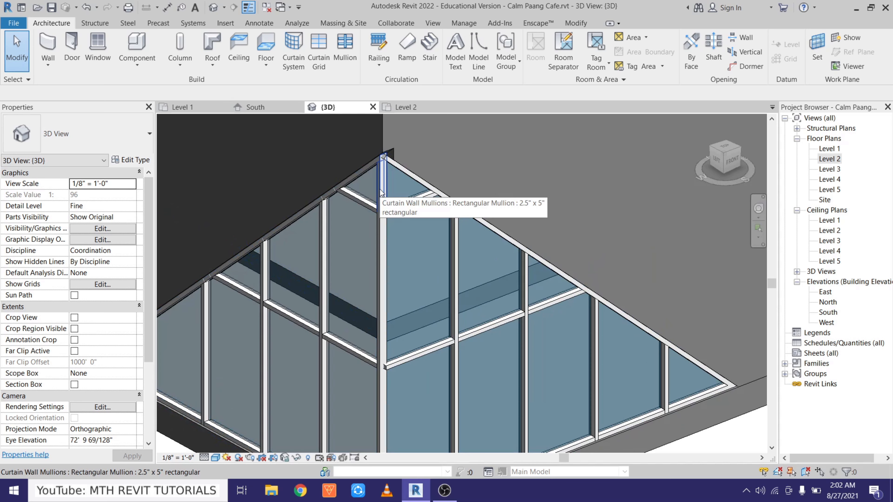
right_click(381, 193)
mouse_move(450, 236)
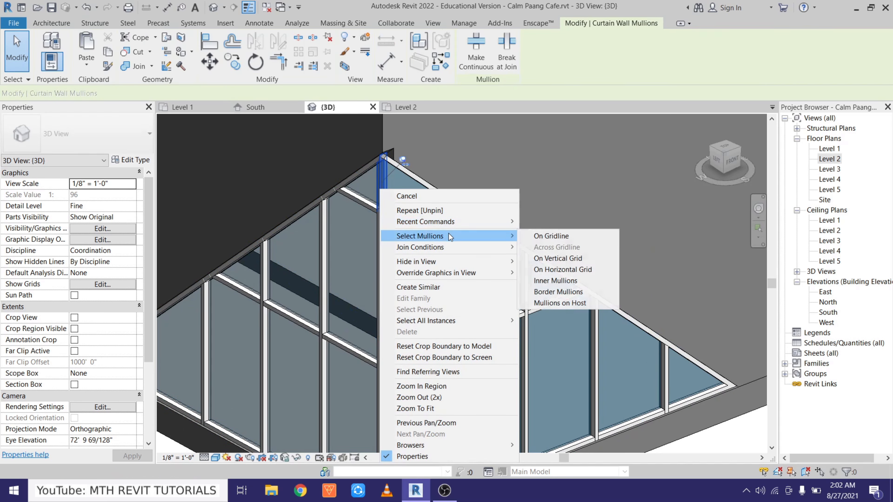
click(531, 240)
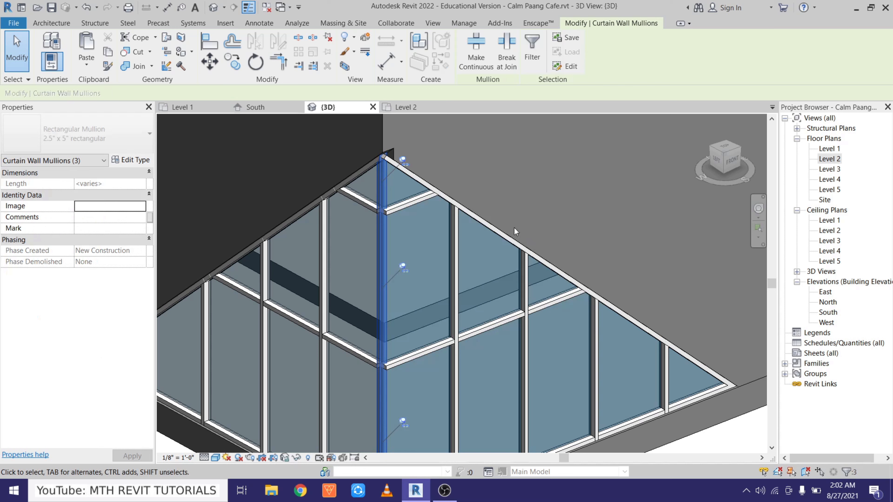
click(329, 39)
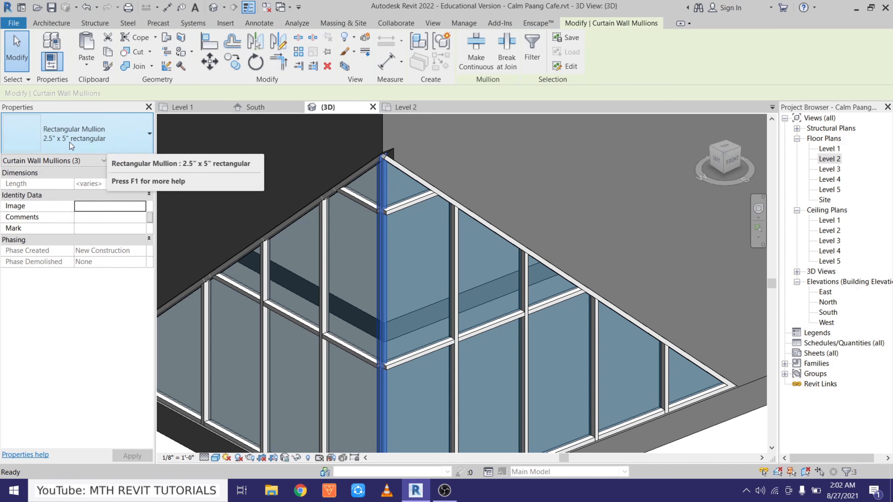
click(97, 136)
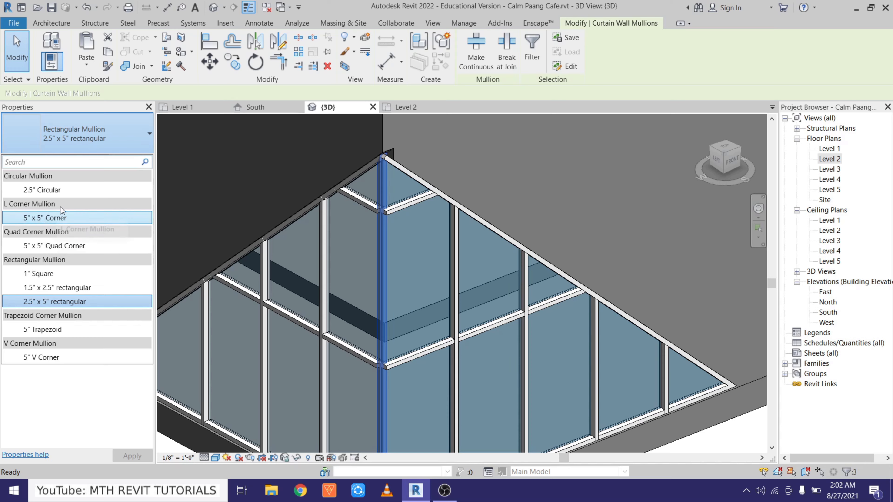
click(60, 216)
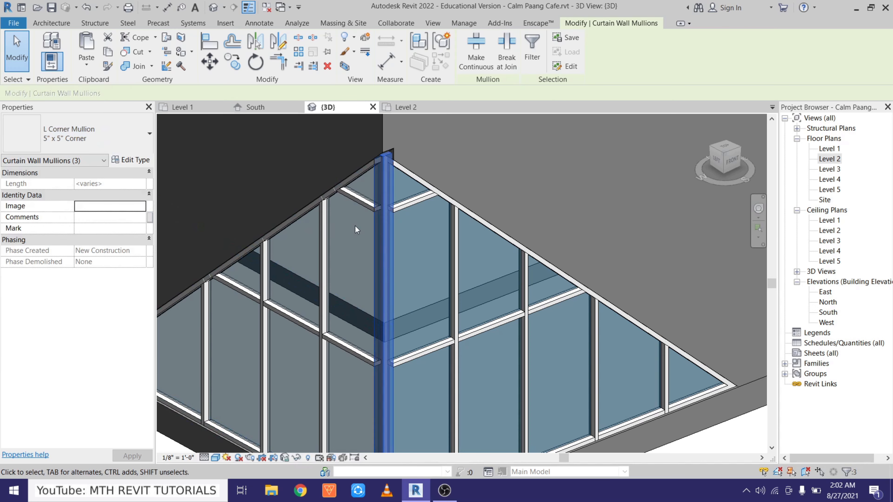
key(Escape)
Step: Reopen the left exterior wall's profile for editing and show the sloped line's apex in the left view
scroll(395, 225, down, 3)
scroll(349, 171, up, 3)
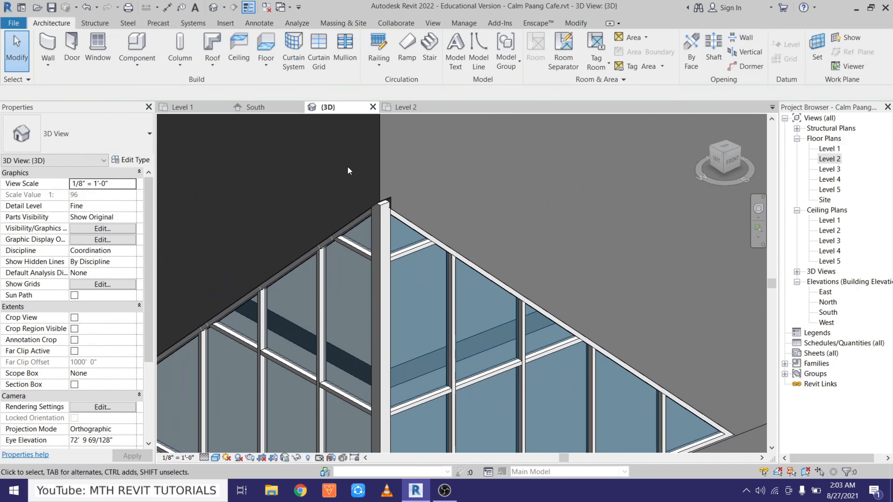
scroll(410, 234, up, 4)
shift+middle_drag(410, 233, 466, 323)
click(511, 254)
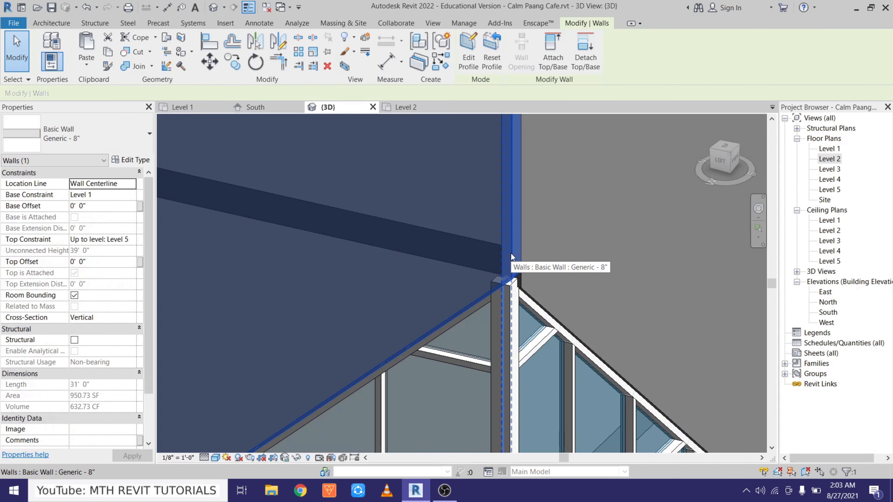
click(468, 51)
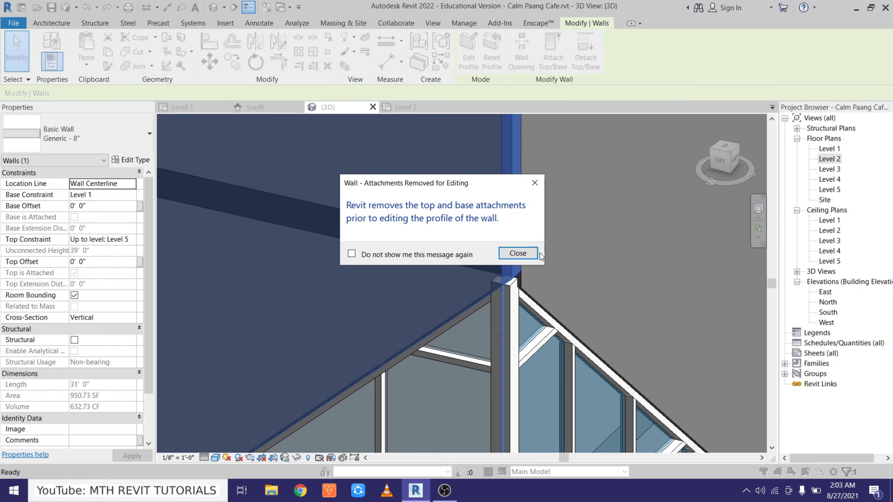
click(518, 253)
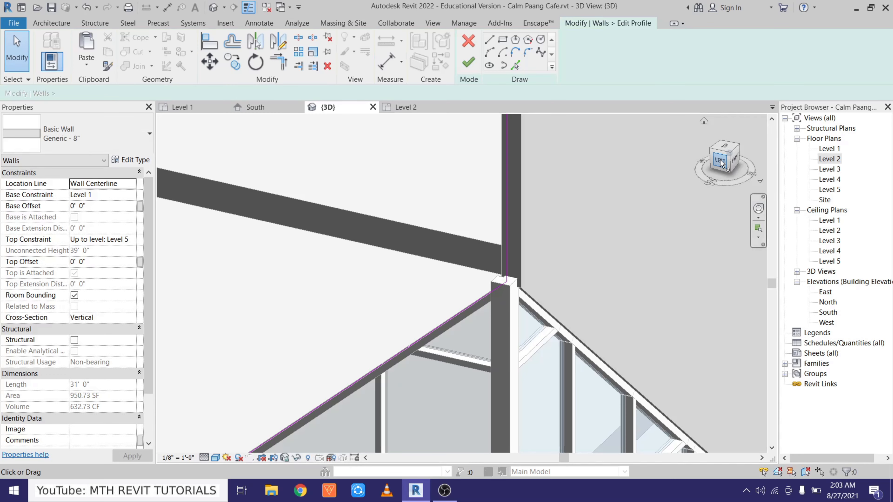
scroll(480, 317, up, 5)
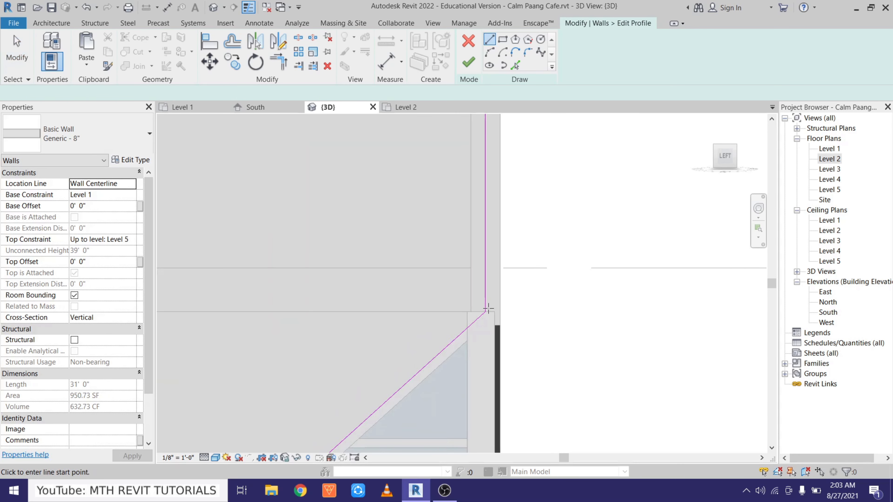
click(481, 317)
key(Escape)
key(Escape)
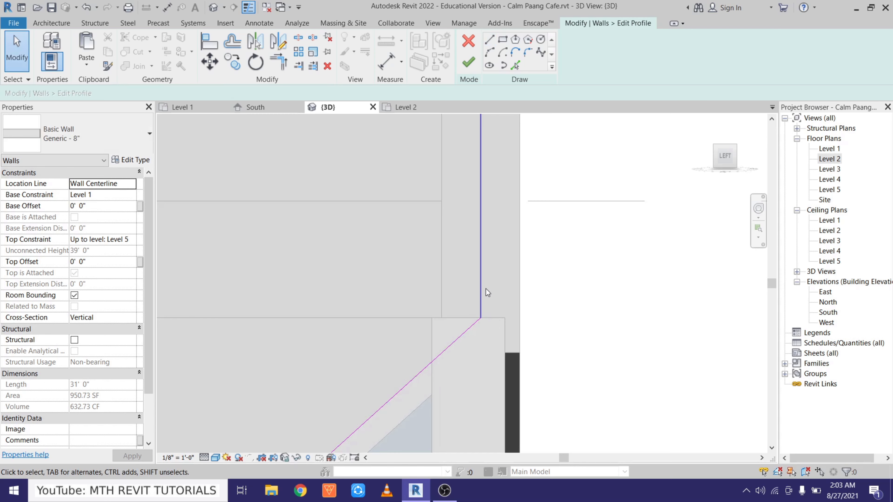
Step: Delete the vertical profile line above the apex and draw a 4" horizontal line from the apex to the wall's outer face
click(482, 286)
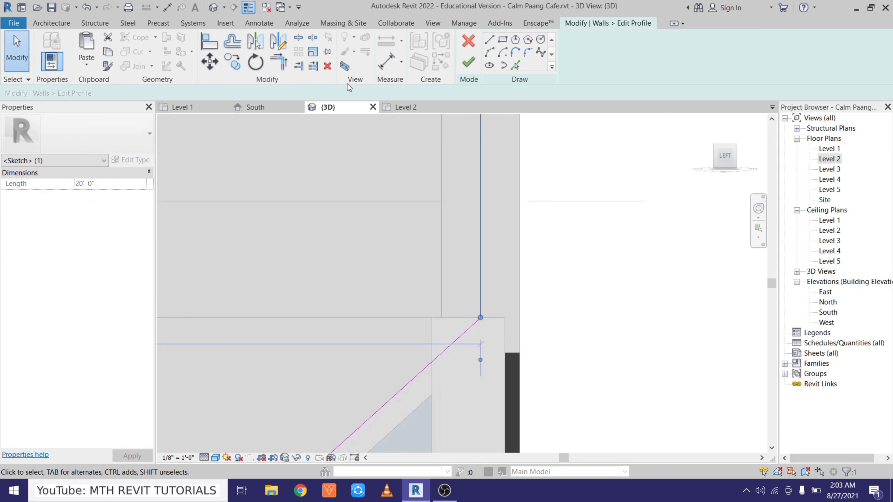
click(328, 67)
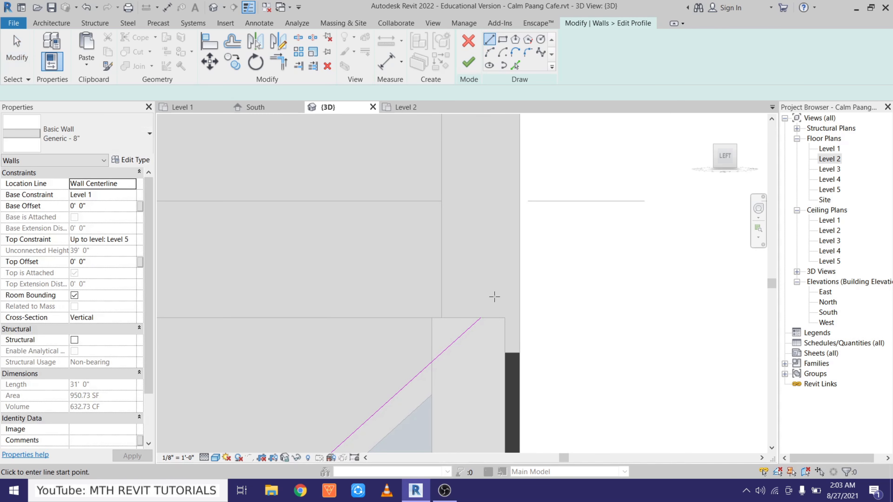
click(481, 318)
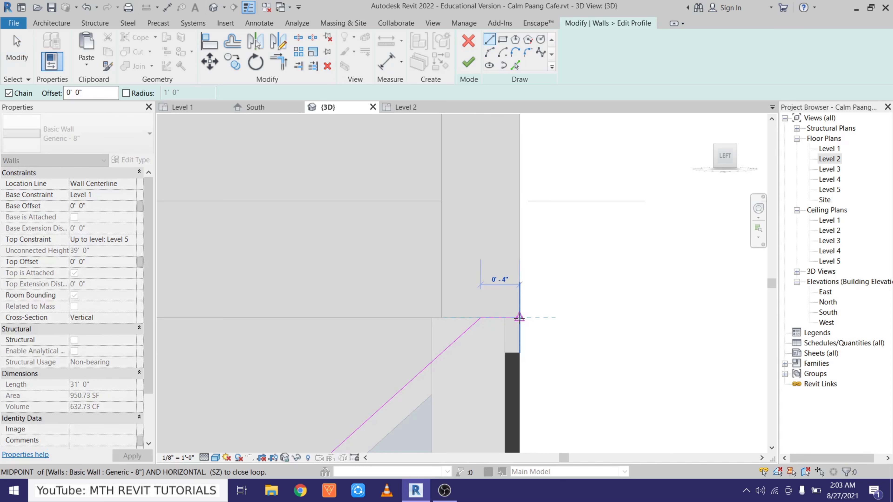
click(519, 318)
Step: Draw a vertical boundary line from the end of the 4" line along the wall's outer face up to the roof edge
scroll(513, 333, down, 4)
middle_drag(529, 205, 512, 387)
scroll(513, 369, down, 4)
middle_drag(504, 193, 533, 397)
scroll(535, 290, up, 2)
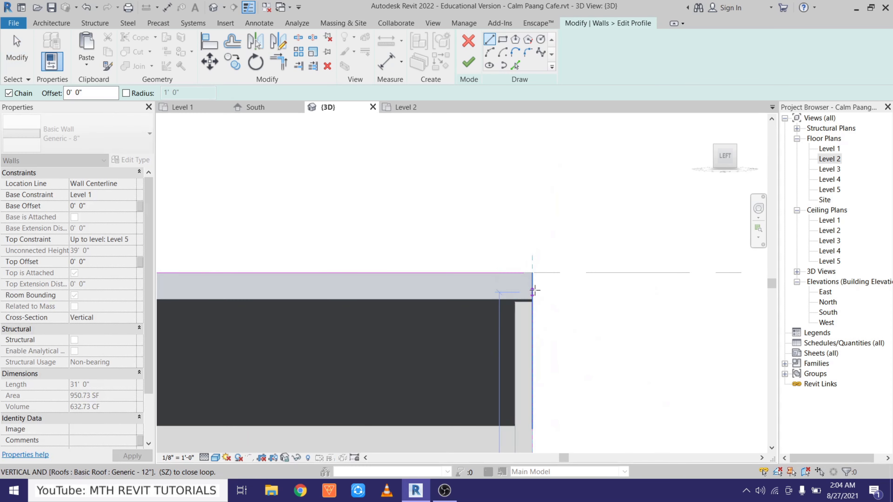
scroll(533, 284, up, 1)
click(537, 297)
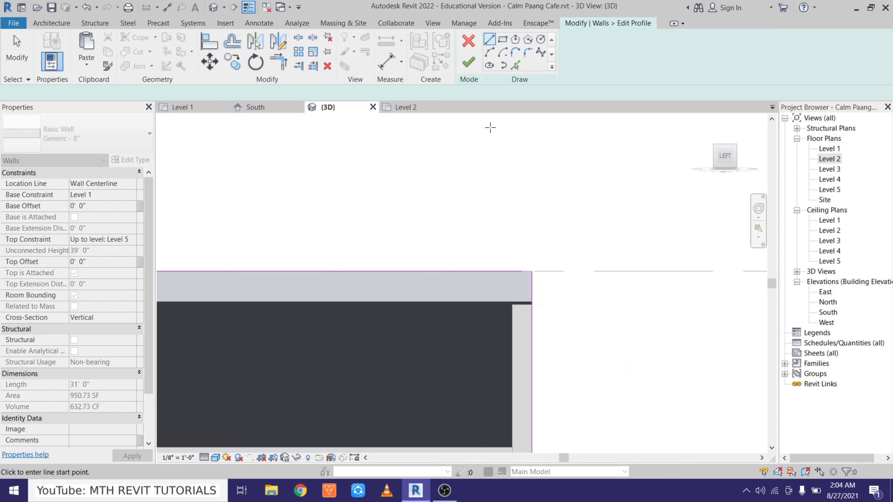
Step: Try to finish the left exterior wall's profile edit
scroll(486, 162, down, 5)
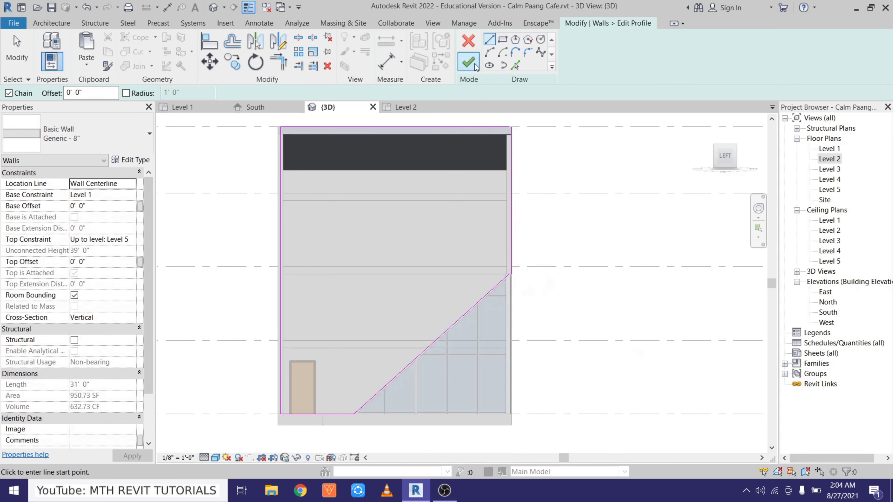
click(469, 63)
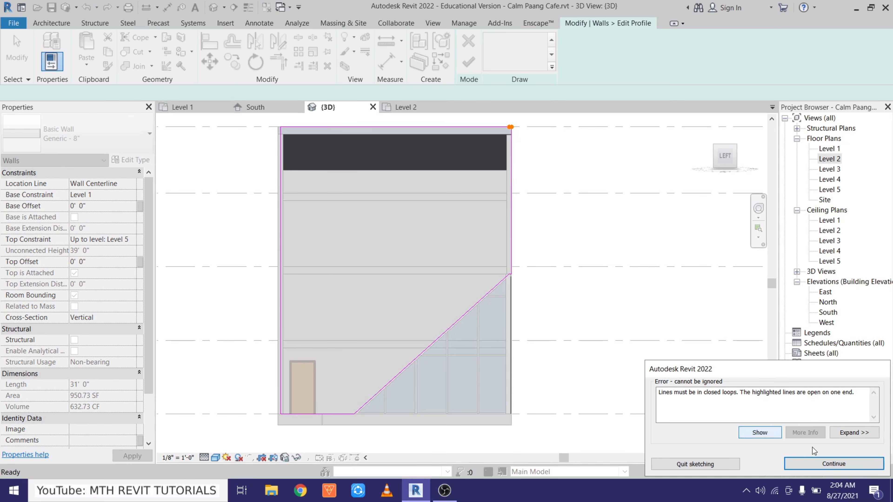
click(834, 464)
Step: Extend the profile's top horizontal line to the end of the outer vertical line, closing the sketch loop
scroll(519, 299, up, 6)
scroll(457, 218, up, 5)
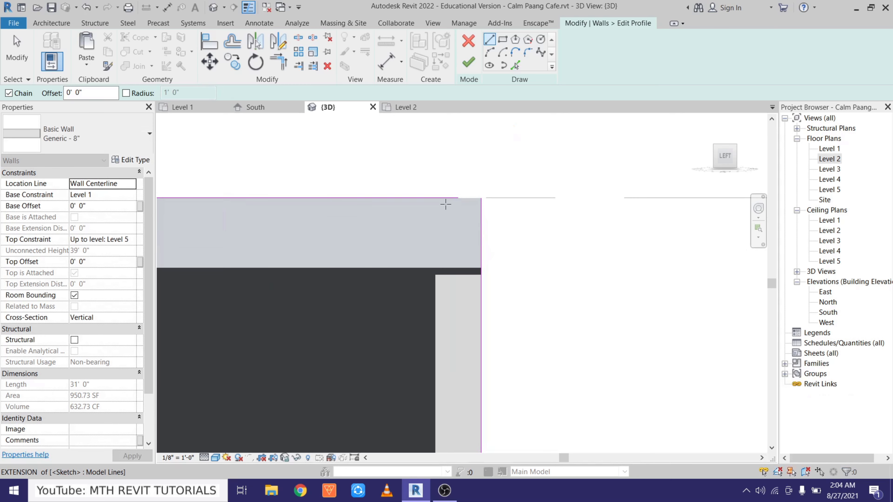
key(Escape)
key(Escape)
click(467, 194)
drag(465, 194, 500, 196)
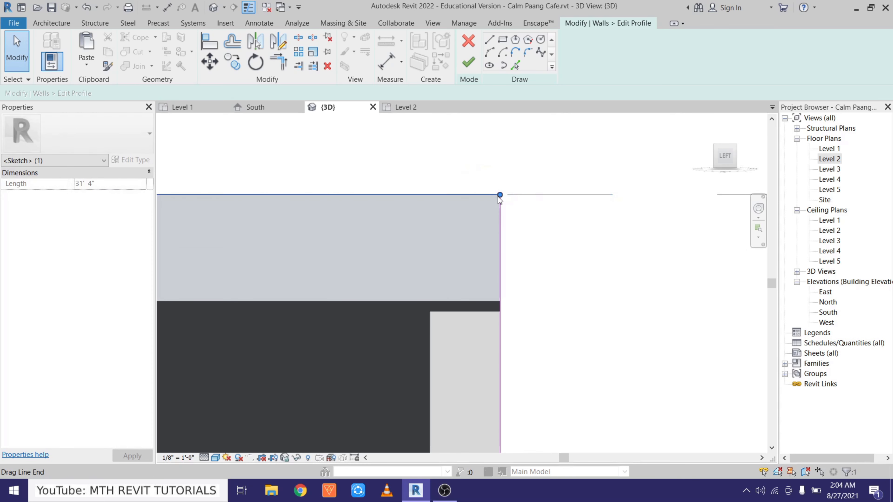
click(498, 167)
Step: Finish the left exterior wall's profile edit and check the corner mullion's apex in the 3D view
scroll(499, 166, down, 7)
middle_drag(536, 298, 529, 261)
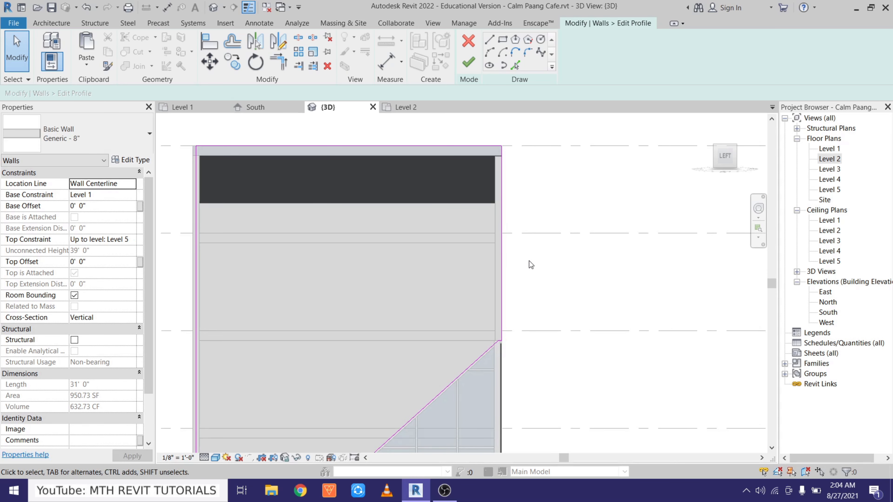
scroll(511, 277, down, 3)
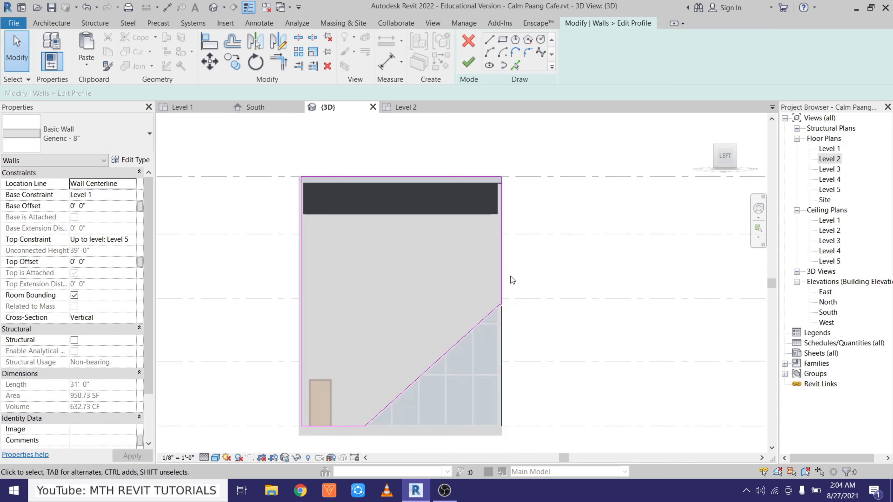
click(467, 64)
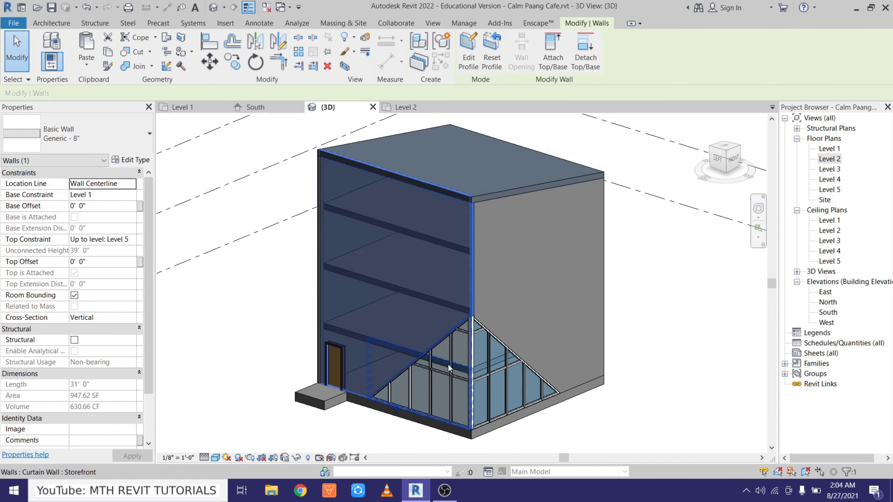
key(Escape)
scroll(448, 365, up, 8)
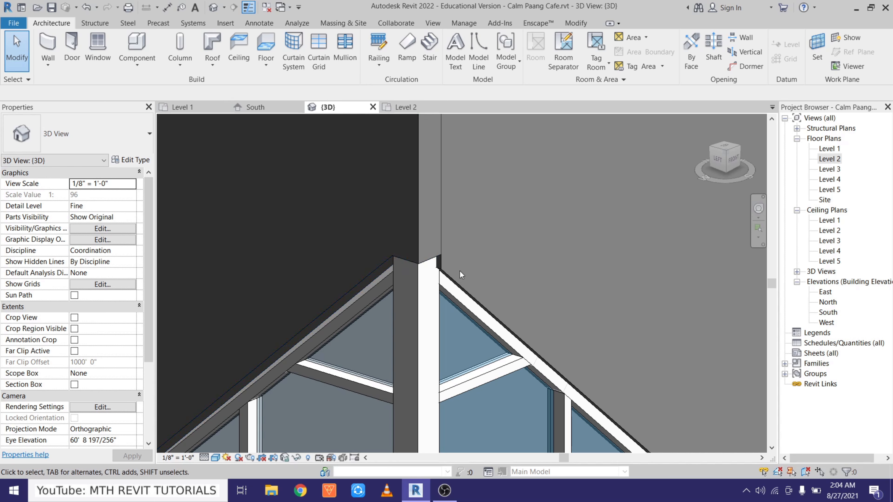
scroll(218, 369, down, 5)
scroll(309, 305, down, 3)
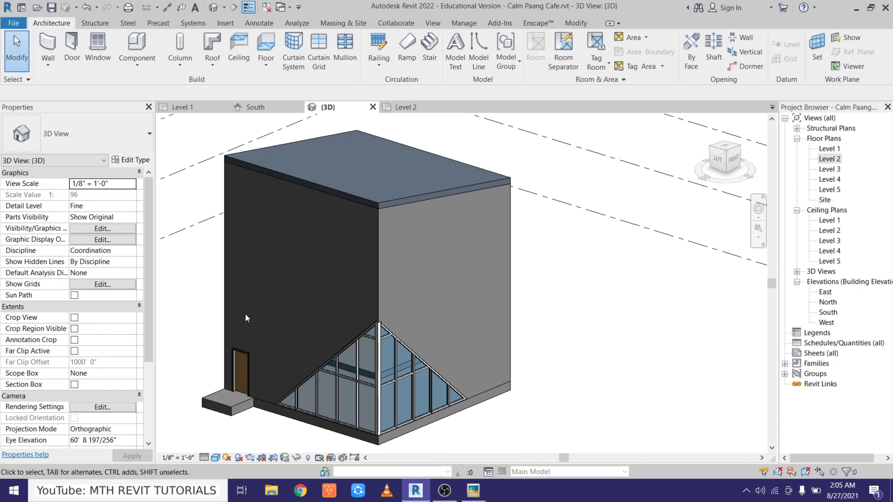
Step: Open the Level 2 floor plan and set its underlay base level range to None
double_click(827, 160)
scroll(425, 231, down, 2)
middle_drag(419, 238, 452, 307)
scroll(370, 262, up, 3)
scroll(371, 261, down, 2)
middle_drag(370, 262, 383, 212)
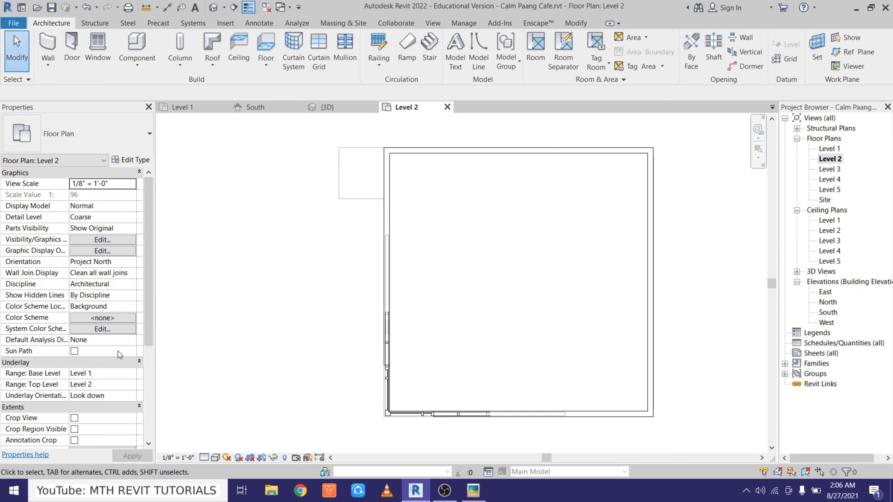
click(132, 374)
click(78, 384)
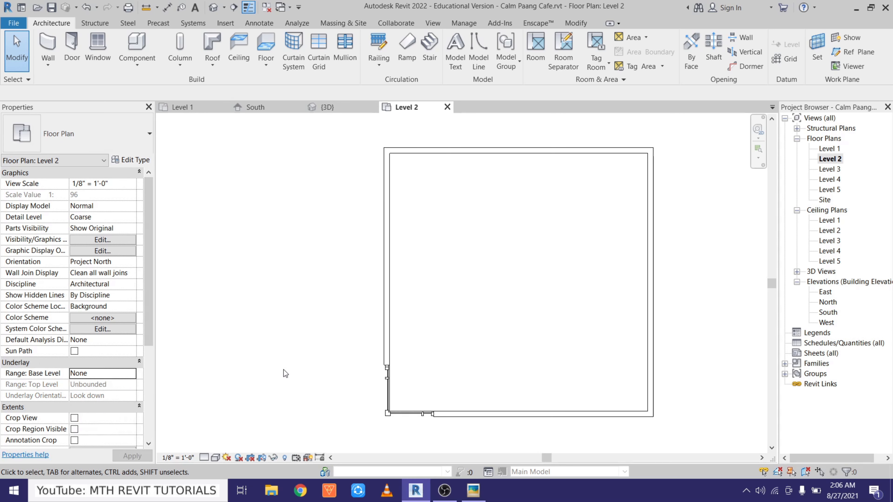
Step: Start a new wall on Level 2 using the Curtain Wall 1 type
scroll(294, 365, down, 1)
middle_drag(295, 365, 283, 361)
scroll(283, 361, up, 2)
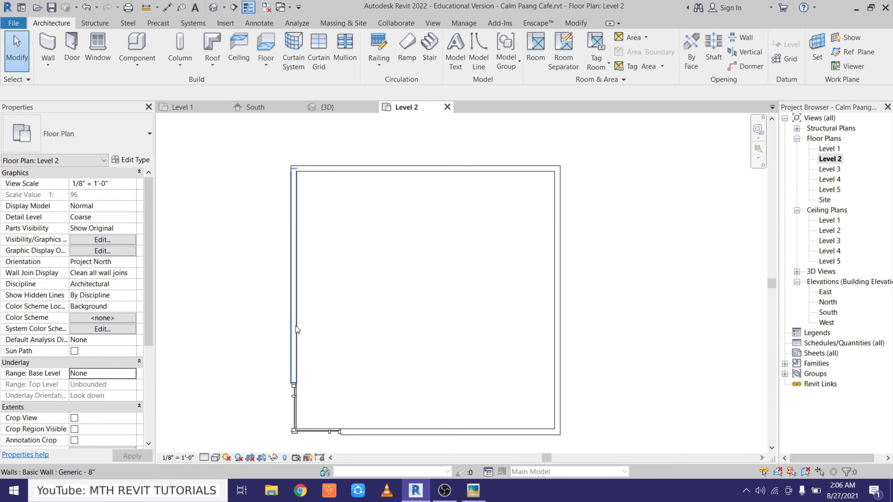
scroll(375, 269, up, 1)
middle_drag(361, 267, 370, 259)
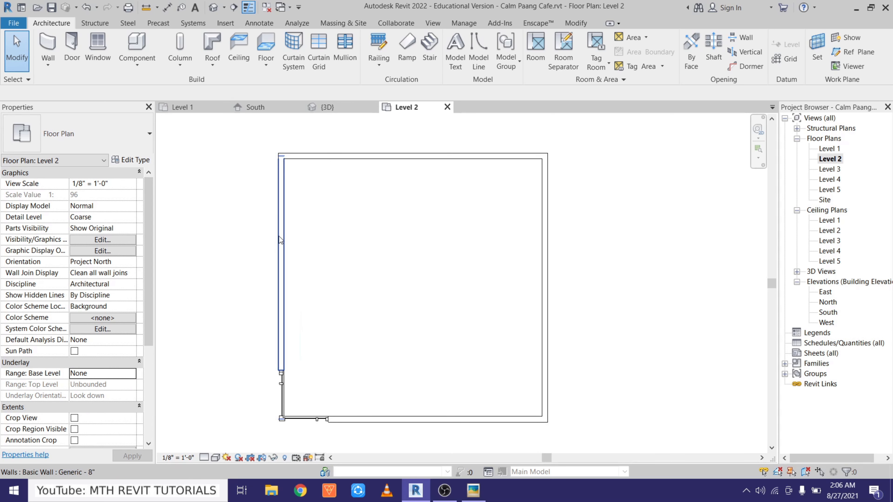
scroll(283, 231, up, 1)
middle_drag(283, 213, 296, 212)
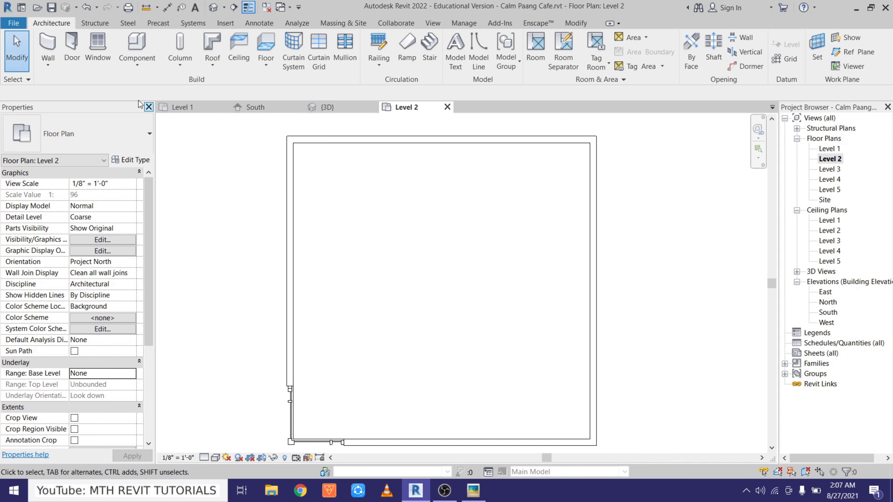
click(47, 46)
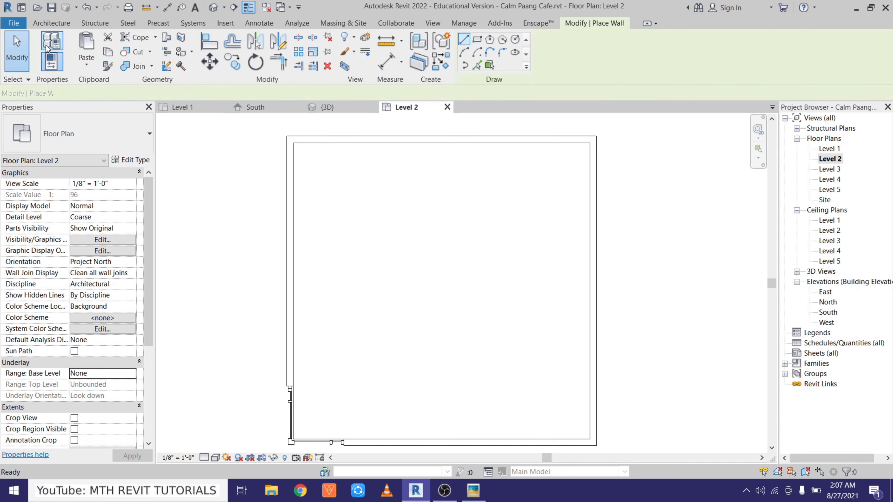
click(78, 135)
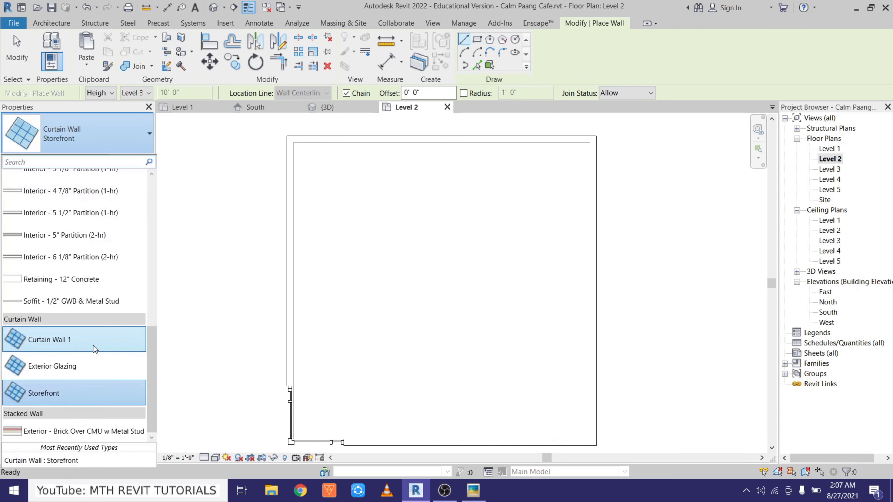
click(73, 340)
scroll(274, 176, up, 2)
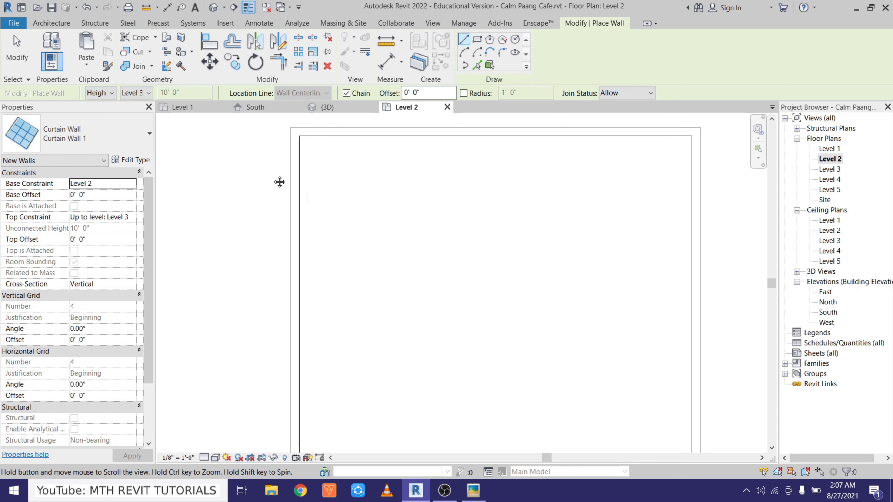
Step: Set the new curtain wall's top constraint to Unconnected with an unconnected height of 7'
click(130, 218)
click(108, 229)
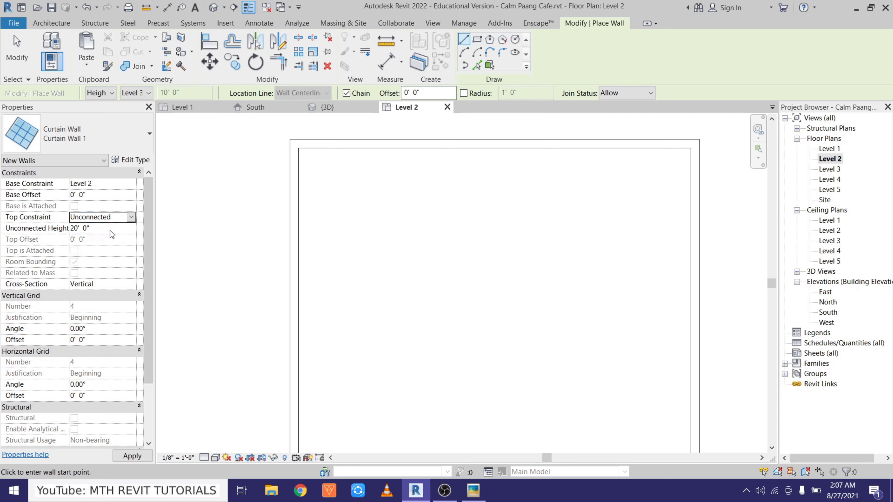
click(107, 230)
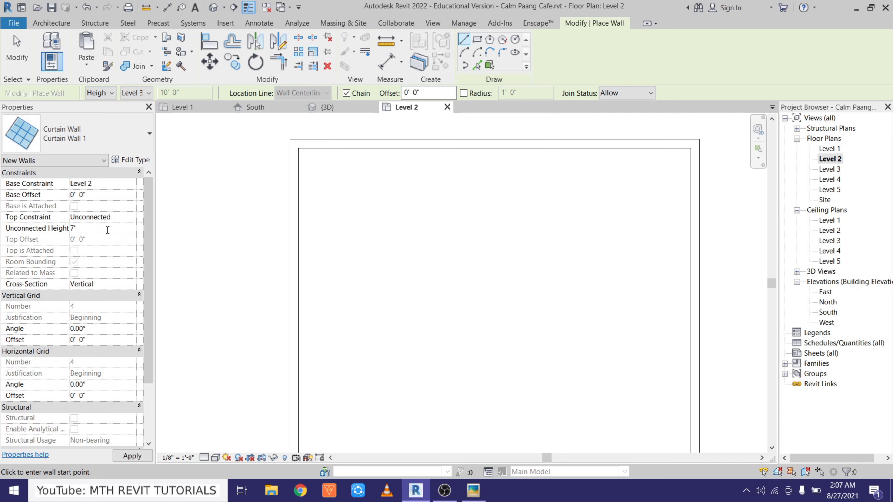
text(7)
scroll(249, 217, up, 1)
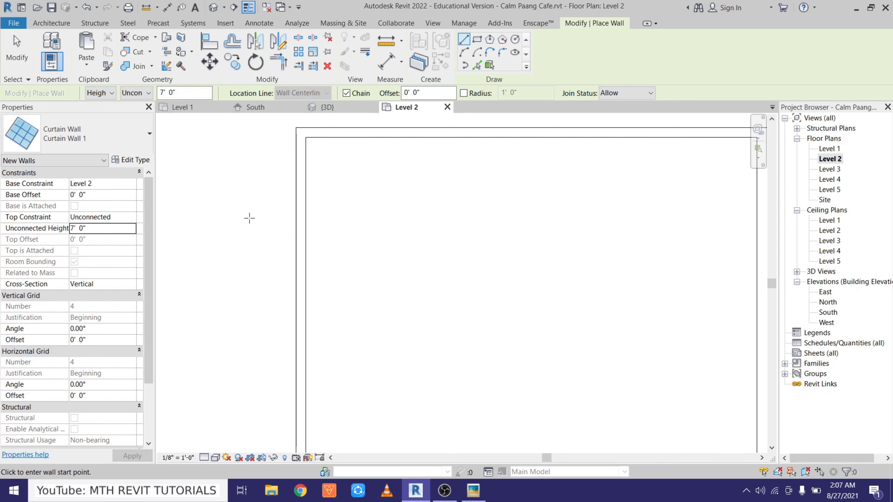
Step: Draw a 2' 6" long curtain wall within the left exterior wall, about 7' 6" from the back wall
click(299, 246)
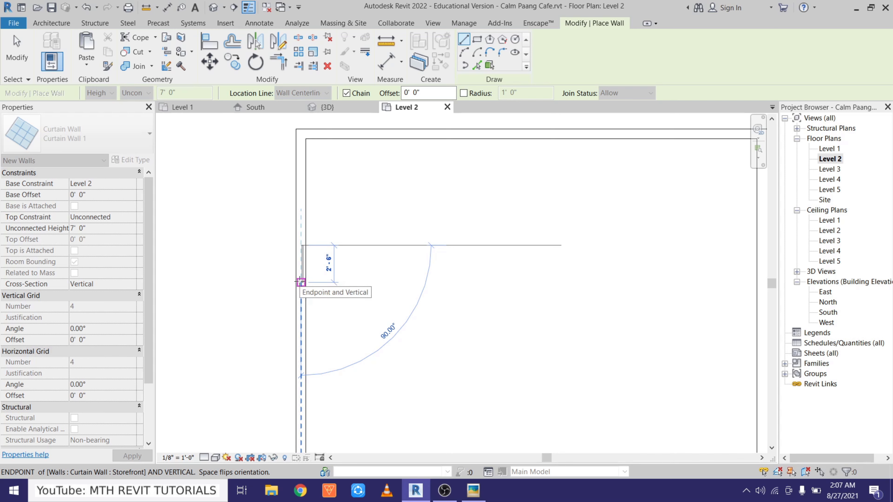
click(301, 282)
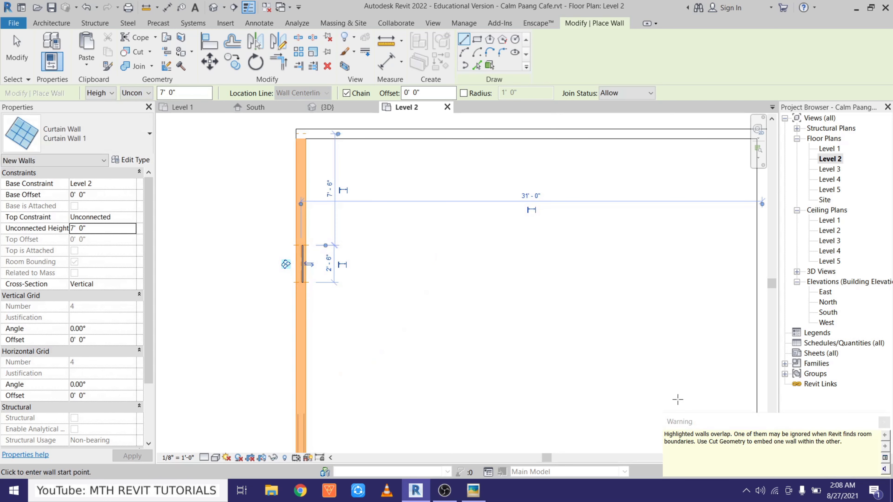
drag(674, 439, 713, 440)
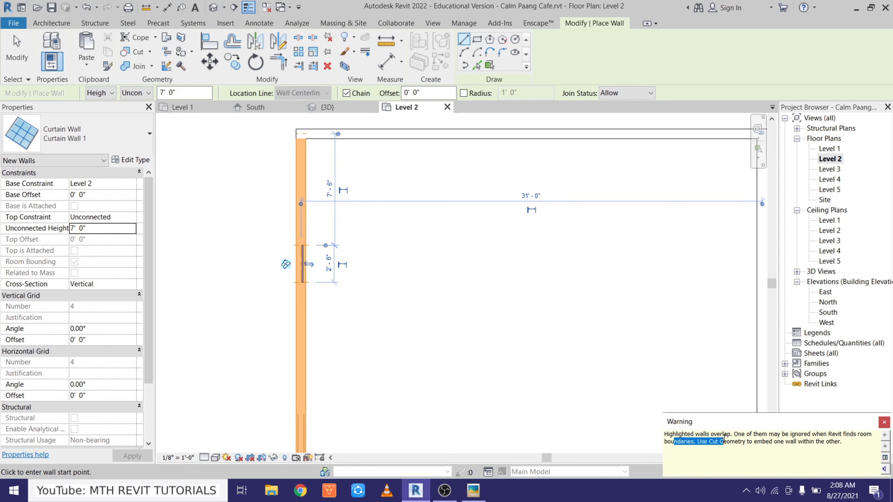
click(884, 422)
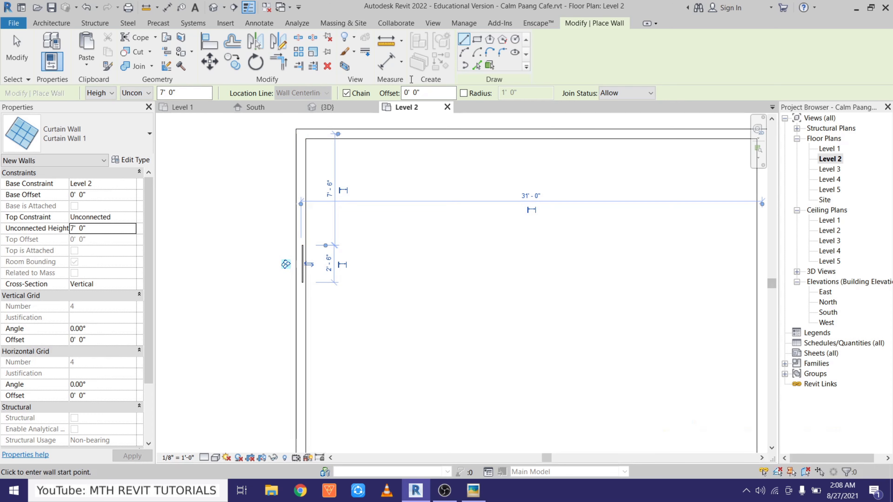
Step: Enable Automatically Embed for the Curtain Wall 1 type and inspect the left wall's new glazed opening in the 3D view
click(182, 7)
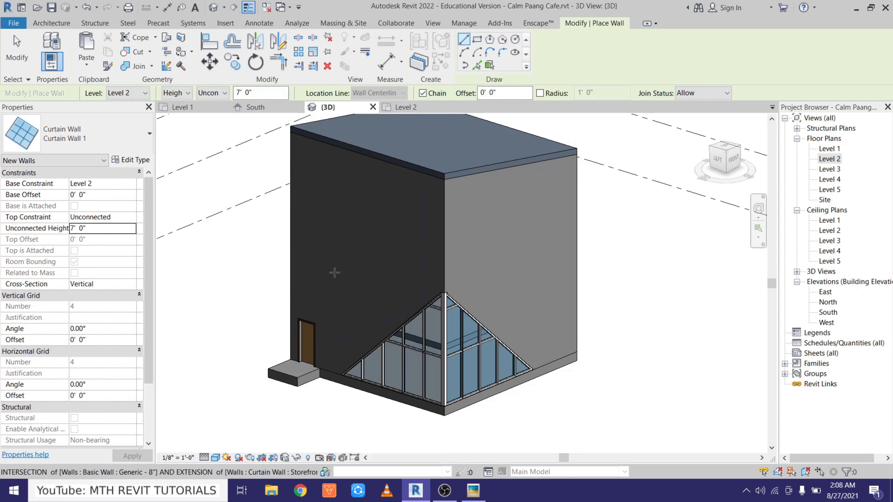
right_click(207, 226)
click(216, 232)
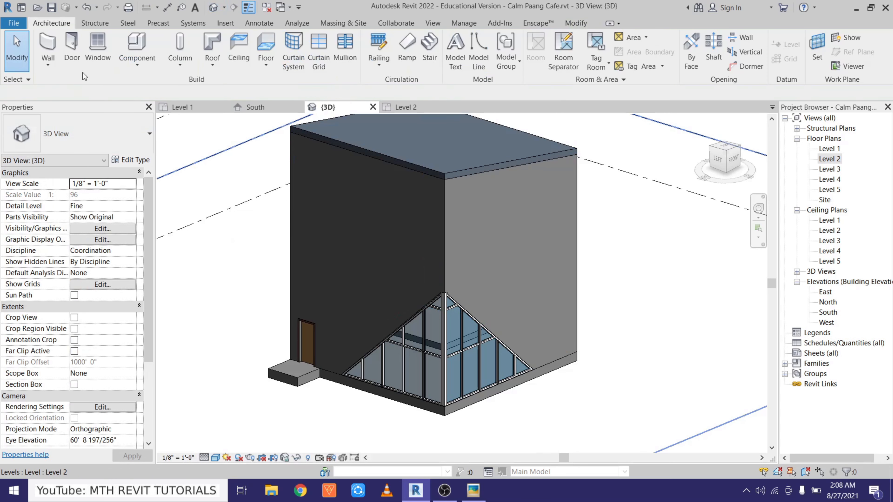
click(48, 48)
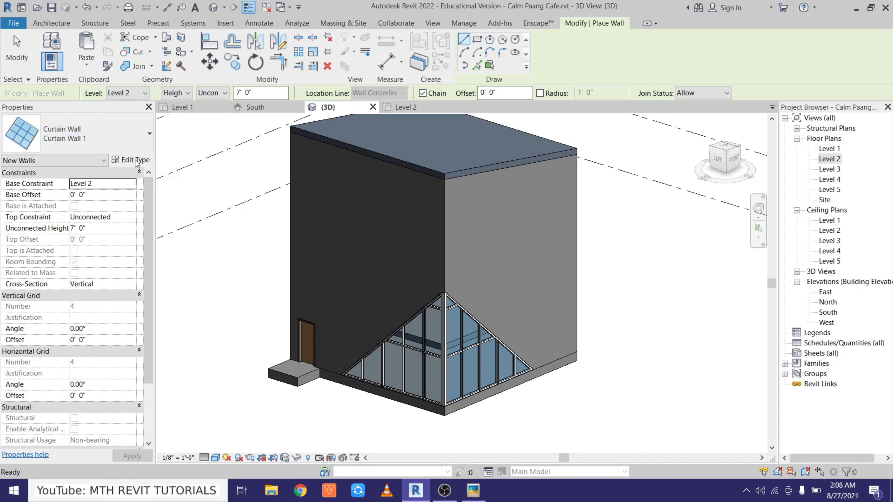
click(145, 163)
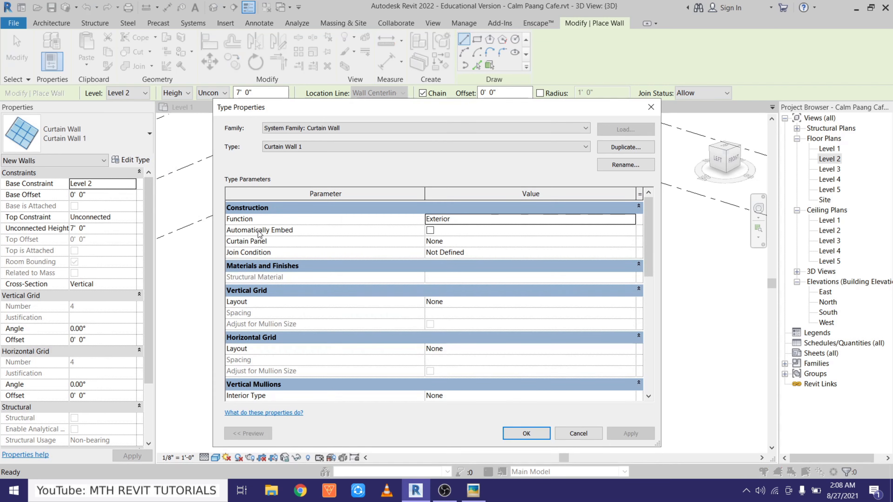
click(430, 230)
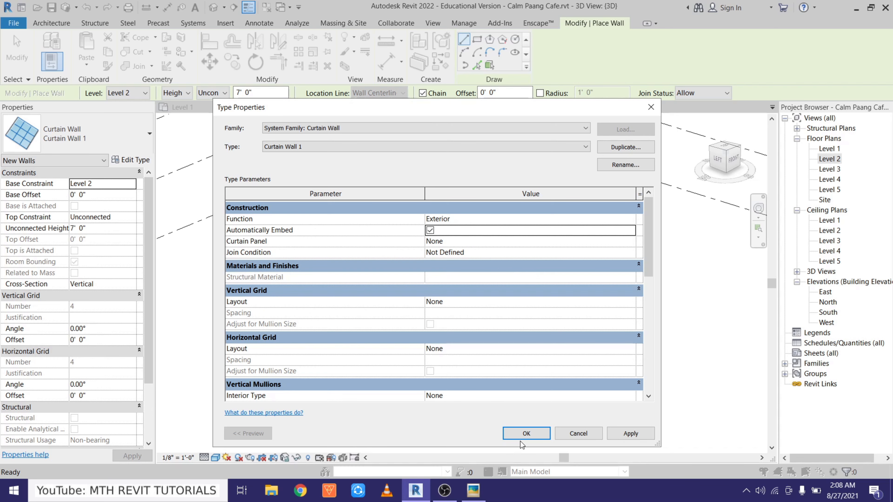
click(525, 434)
scroll(370, 304, up, 5)
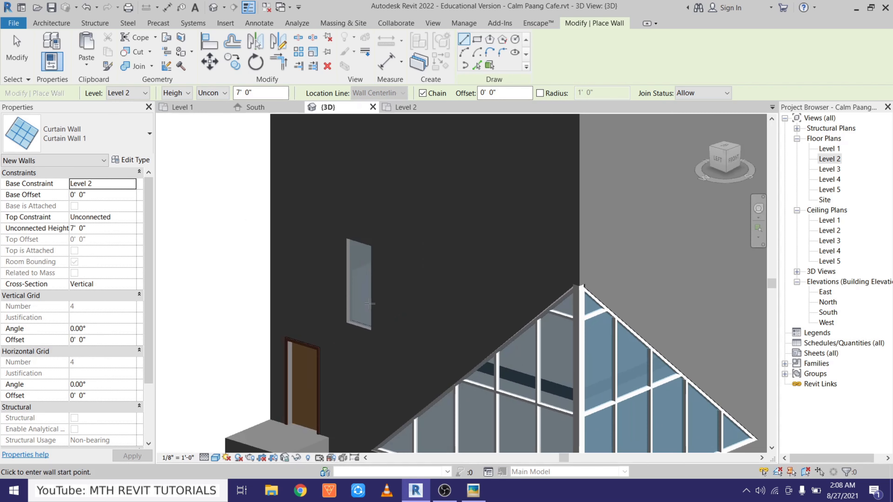
scroll(364, 310, up, 2)
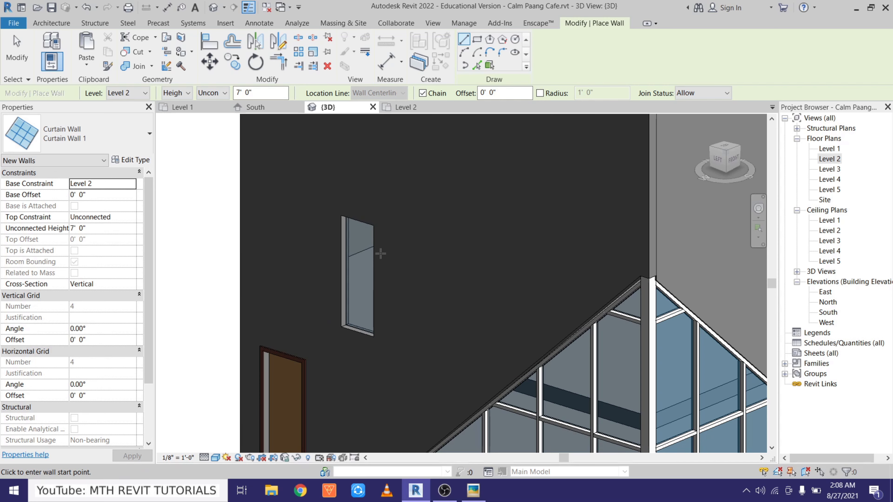
Step: In the Level 2 plan, set the embedded curtain wall's distance from the back wall to 5' 6"
double_click(830, 159)
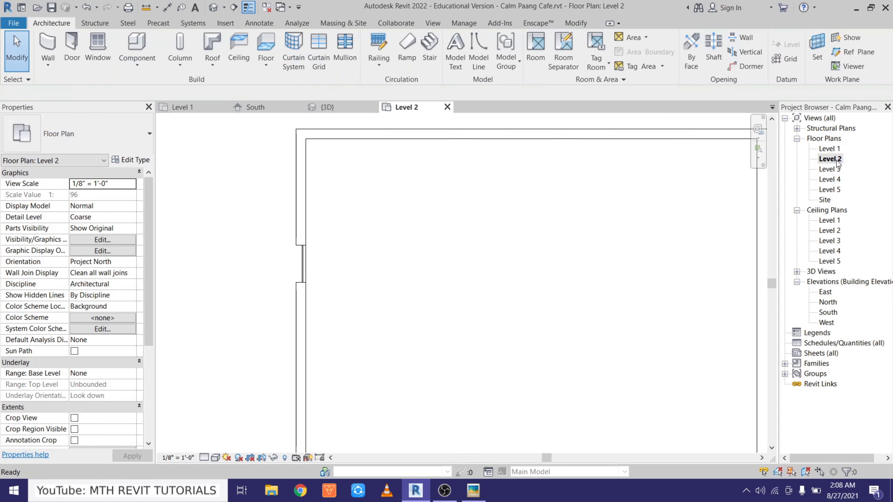
middle_drag(372, 328, 379, 261)
scroll(340, 310, down, 3)
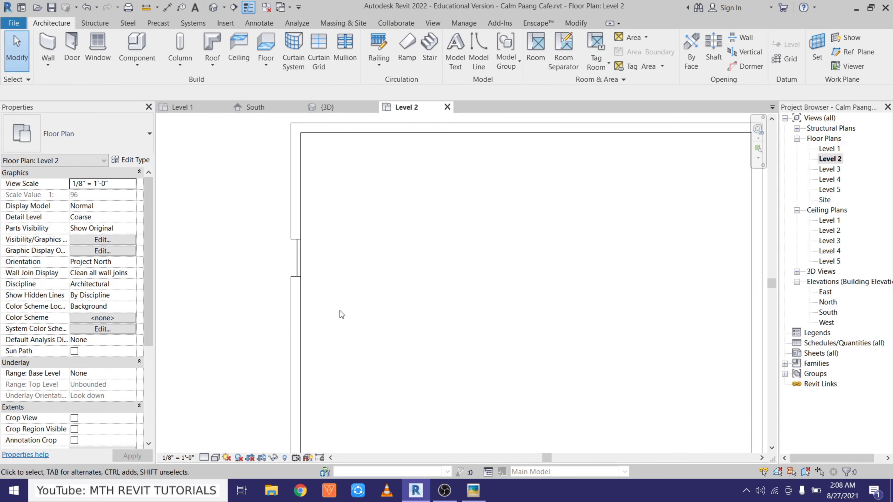
click(295, 257)
click(325, 221)
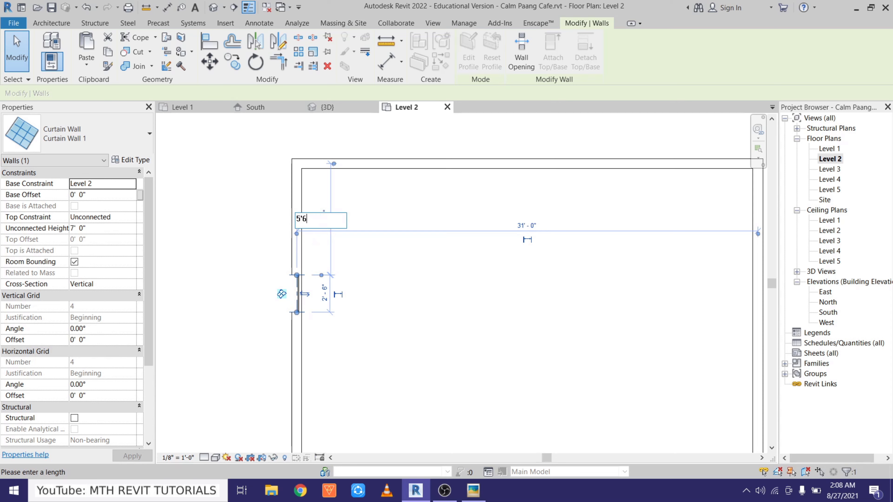
key(Return)
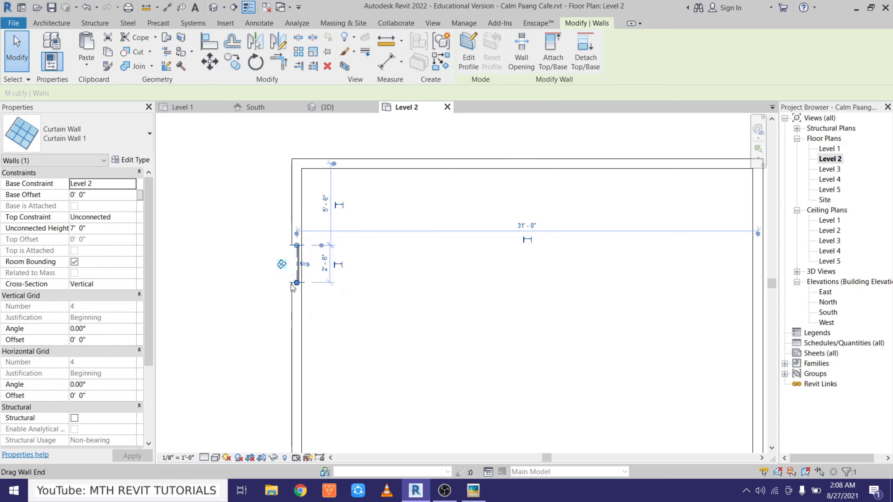
Step: Draw a 4' long Curtain Wall 1 window in the left exterior wall, about 3' in front of the existing 2' 6" window
key(Escape)
middle_drag(309, 299, 320, 240)
click(319, 239)
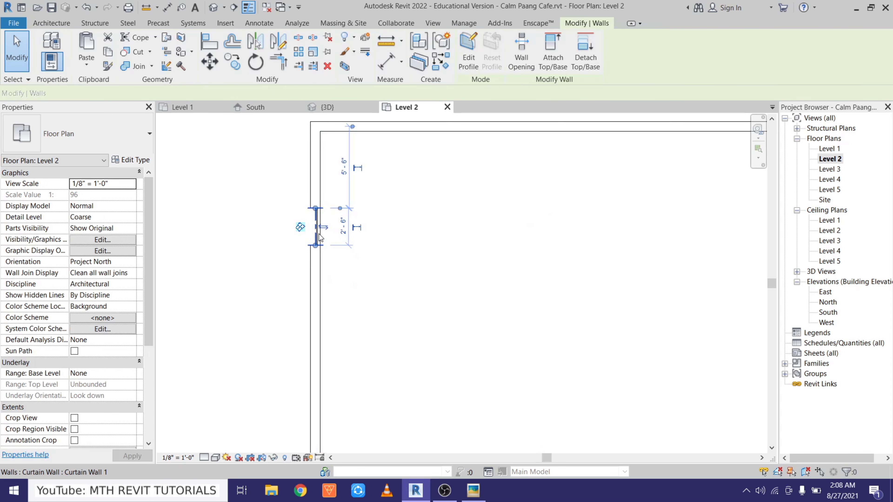
click(441, 66)
middle_drag(325, 273, 319, 231)
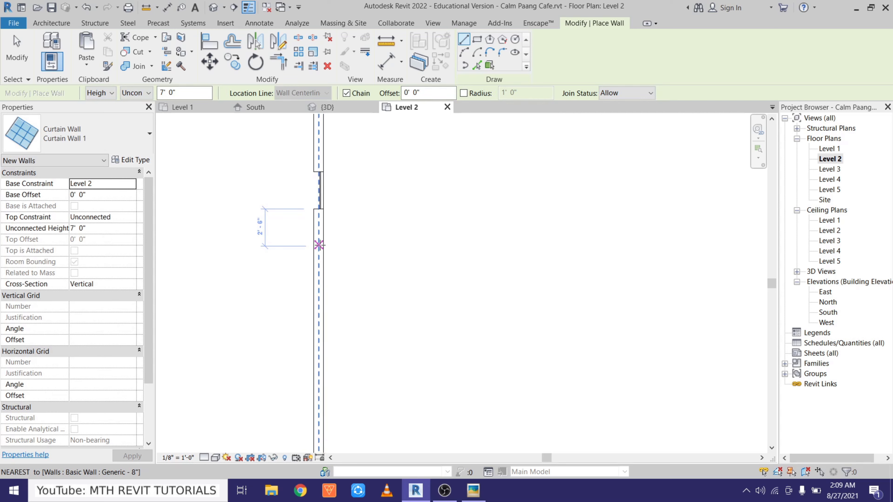
click(319, 253)
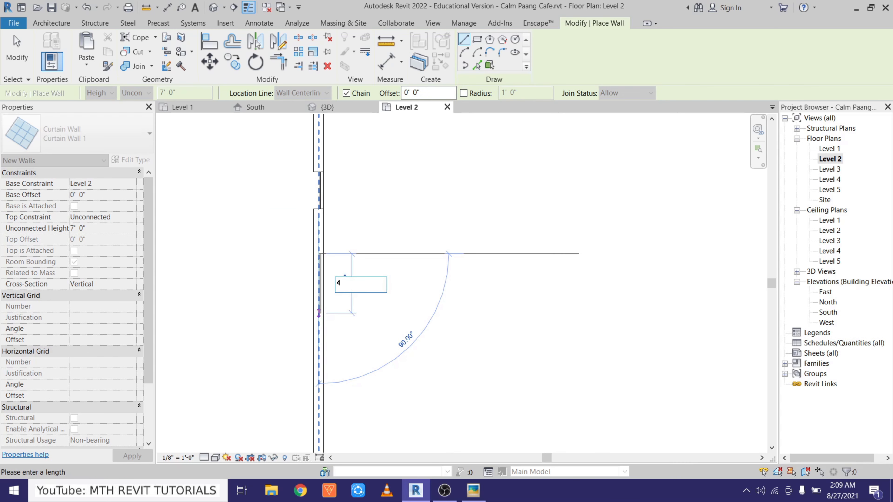
text(4')
key(Return)
key(Escape)
key(Escape)
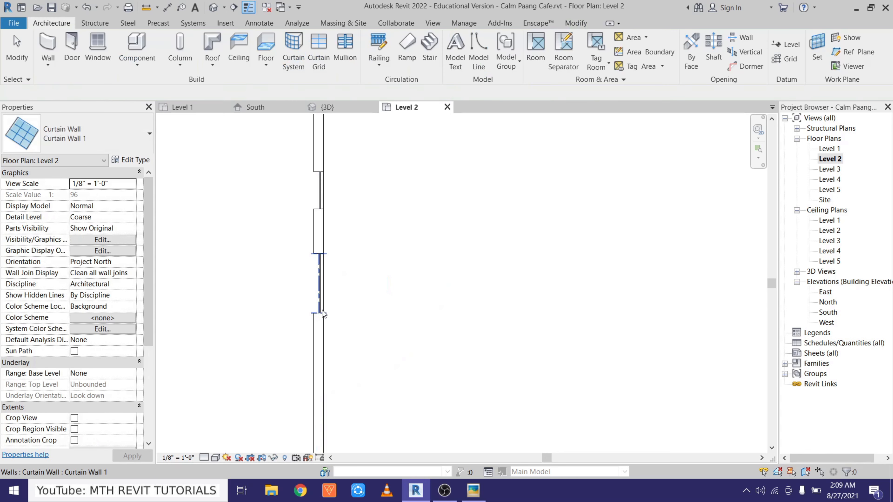
Step: Draw a 4' long curtain wall in the front wall, about 2' from its right corner, and check the openings in the 3D view
scroll(296, 273, down, 3)
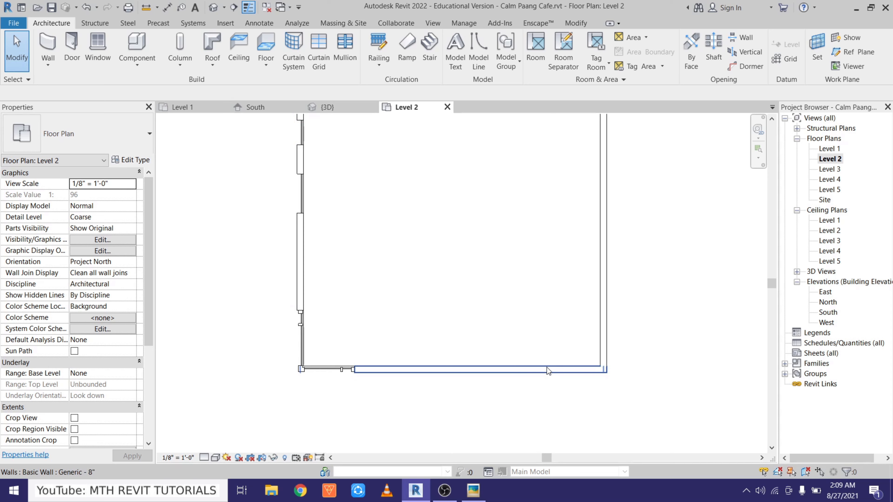
click(300, 196)
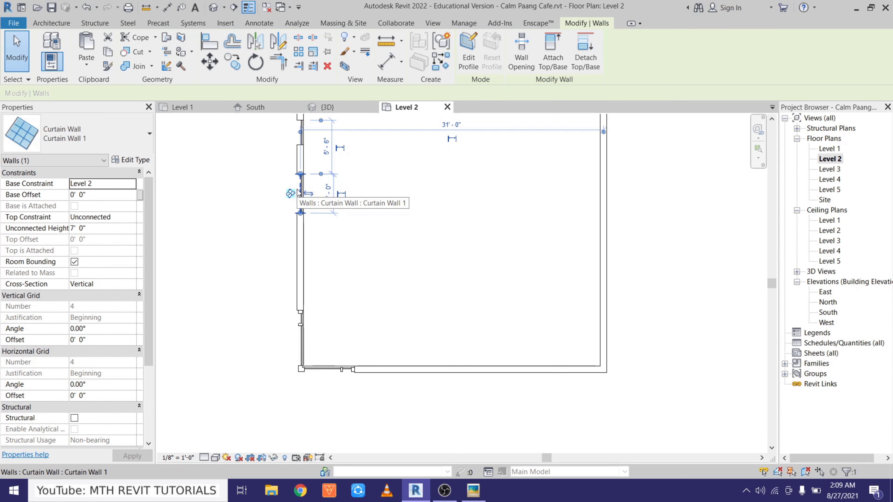
scroll(353, 184, up, 1)
click(445, 67)
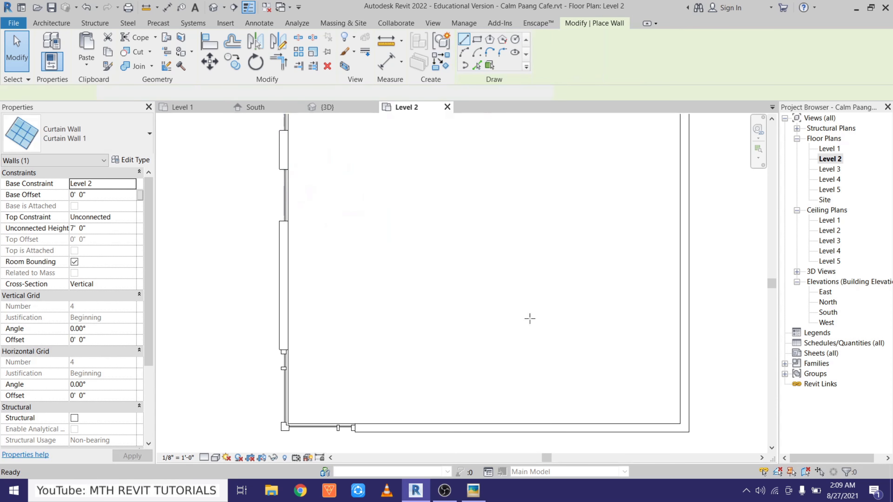
scroll(524, 299, down, 2)
scroll(612, 375, up, 3)
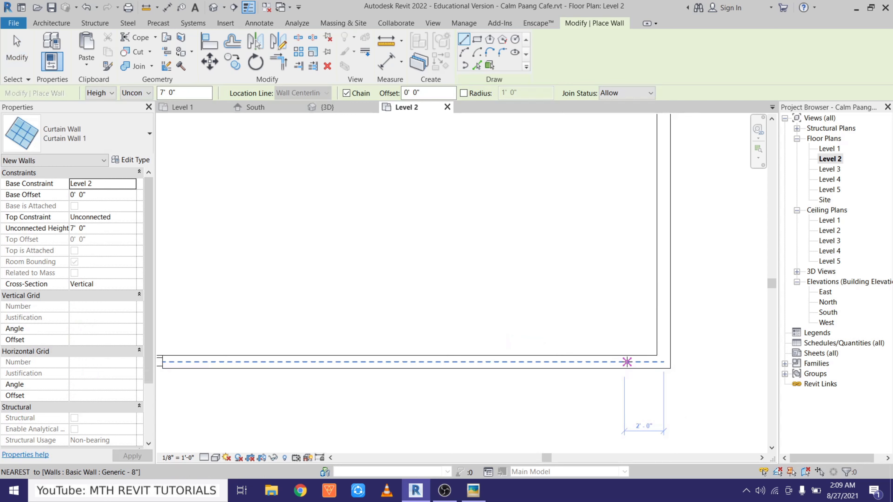
click(627, 362)
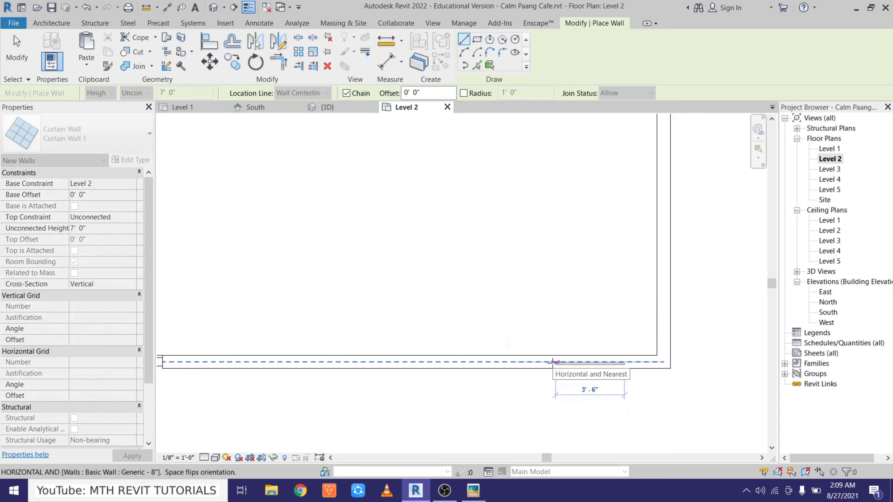
text(4)
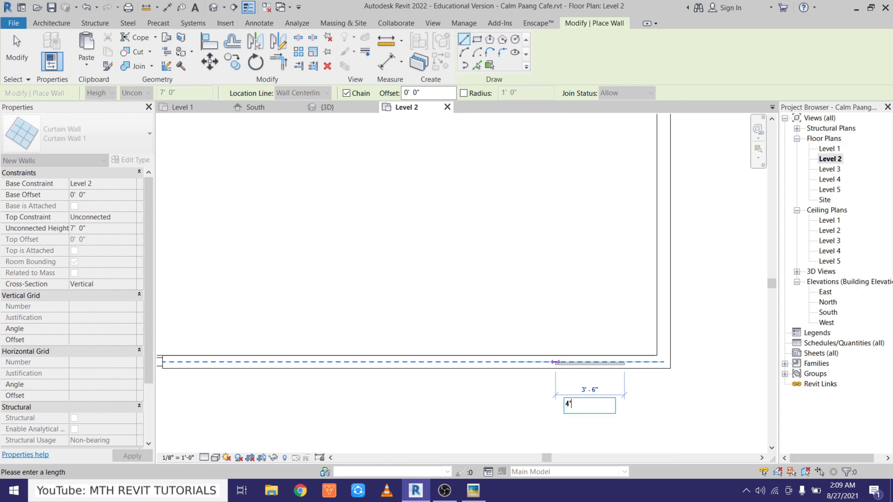
key(Return)
scroll(546, 364, down, 1)
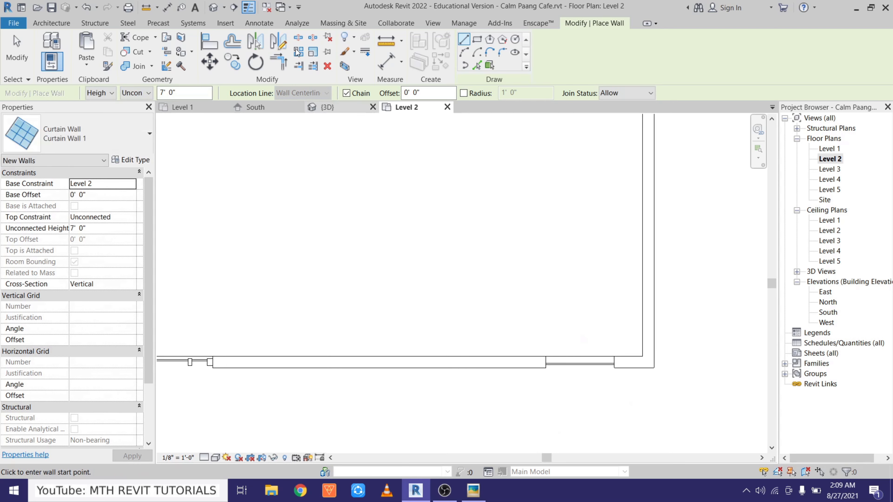
click(217, 9)
scroll(301, 215, down, 4)
middle_drag(468, 306, 400, 400)
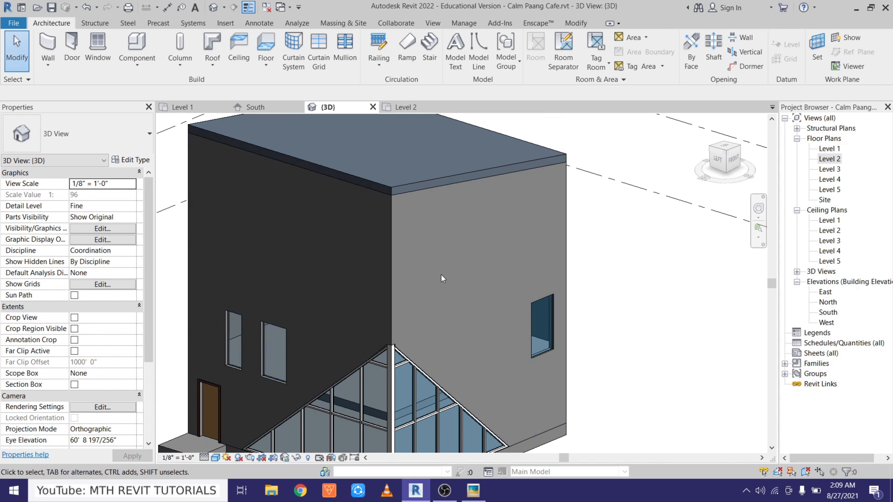
Step: In the Level 3 plan, draw a curtain wall about 2' 6" long in the left exterior wall, about 2' from the back wall
double_click(832, 171)
scroll(464, 247, down, 3)
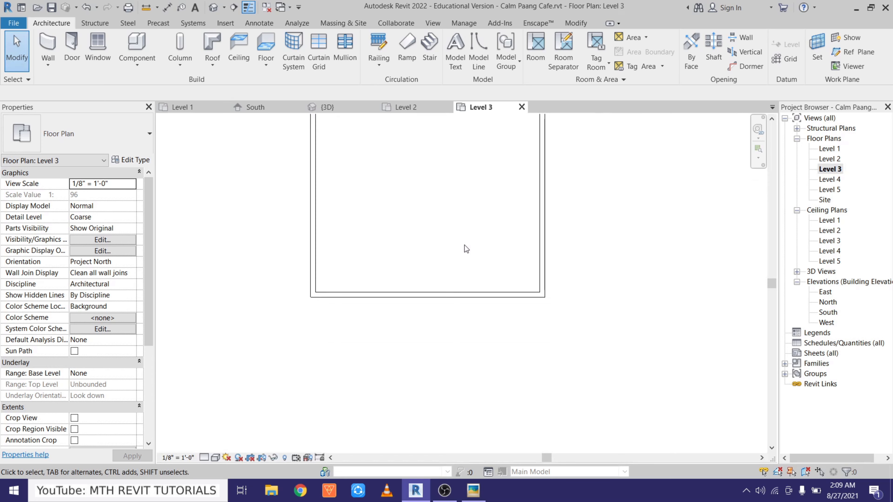
scroll(355, 261, up, 2)
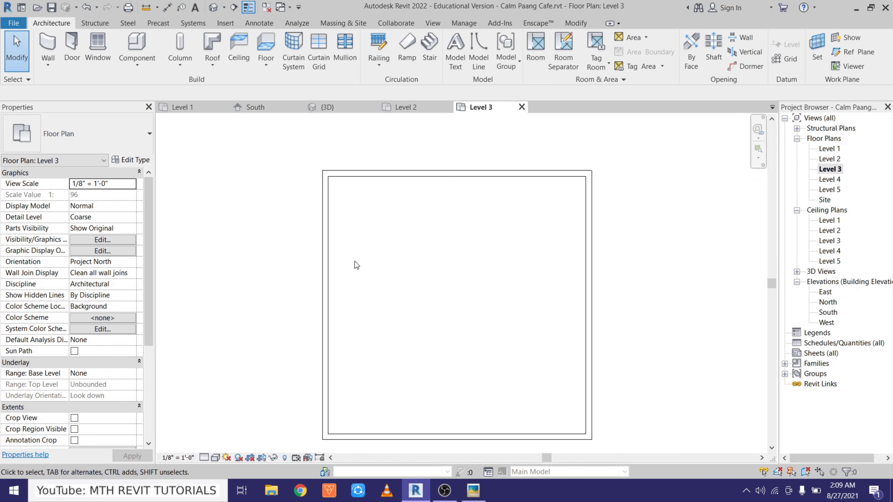
key(w)
key(a)
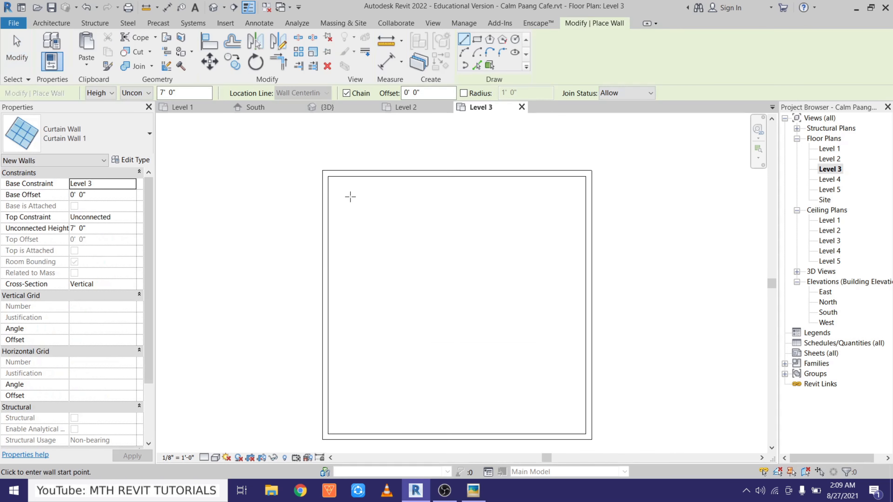
scroll(299, 201, up, 1)
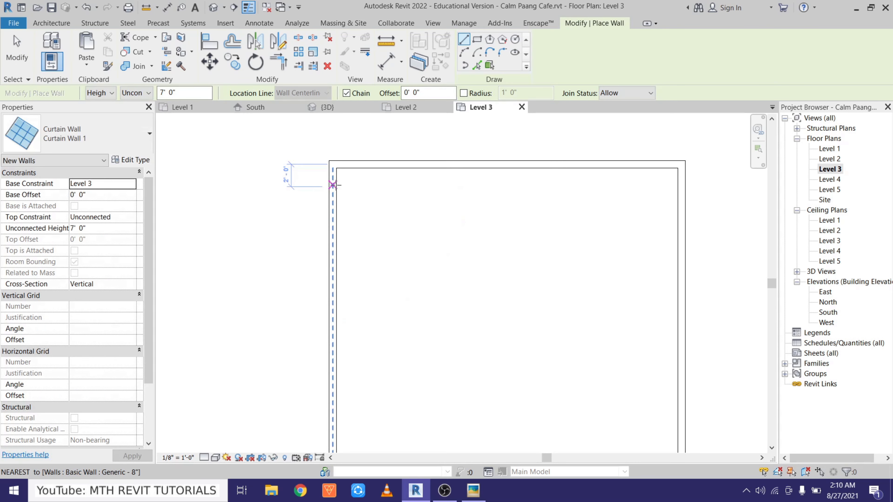
click(333, 185)
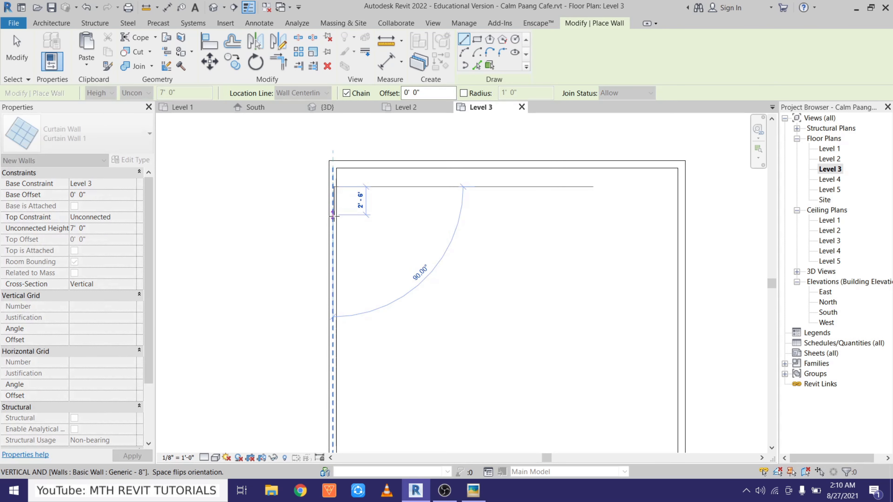
text(2)
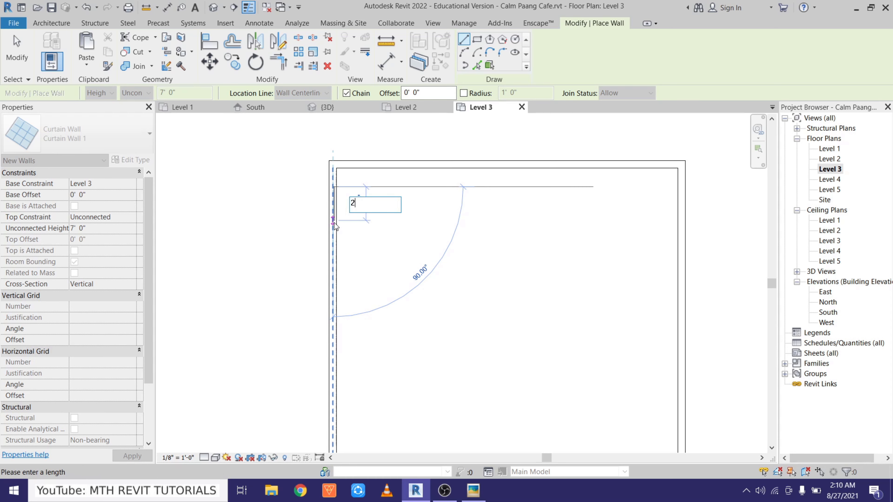
key(Return)
key(Escape)
key(Escape)
scroll(292, 195, down, 2)
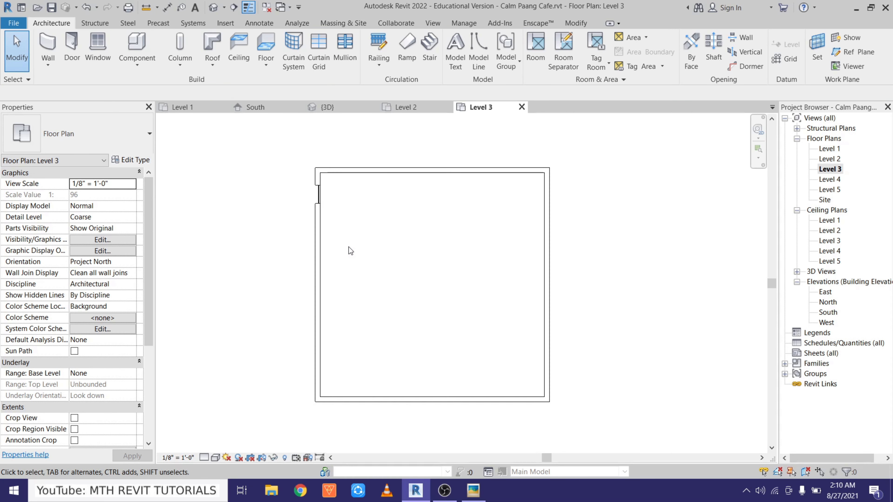
middle_drag(349, 251, 331, 257)
Step: Set the Level 3 plan's underlay base level to Level 2
click(131, 373)
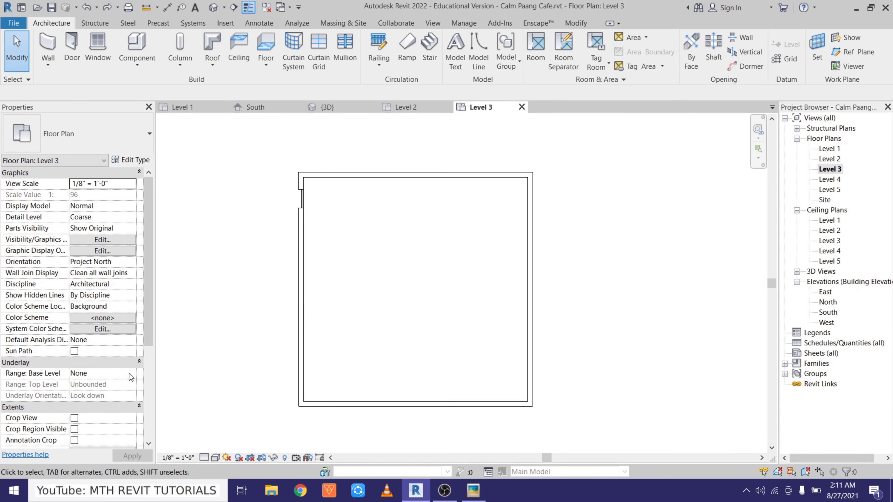
click(131, 373)
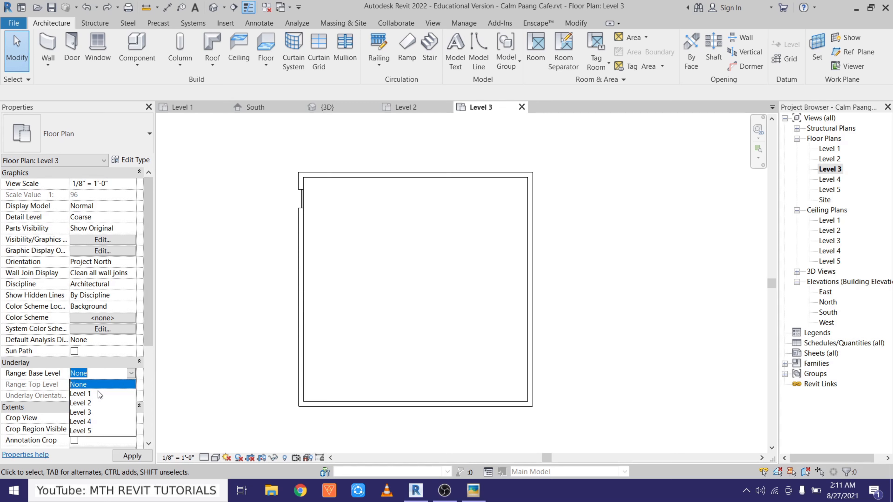
click(80, 402)
Step: Draw a 6' long curtain wall in the left wall, running forward from the front end of the underlaid 4' Level 2 window
scroll(289, 342, up, 2)
scroll(290, 342, up, 1)
middle_drag(340, 257, 330, 347)
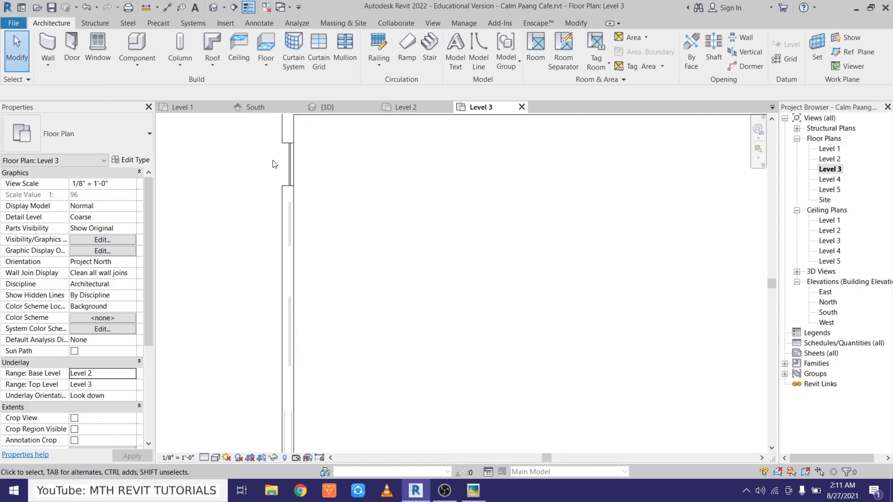
click(285, 161)
click(450, 67)
middle_drag(324, 303, 362, 175)
middle_drag(331, 224, 313, 263)
scroll(311, 266, up, 1)
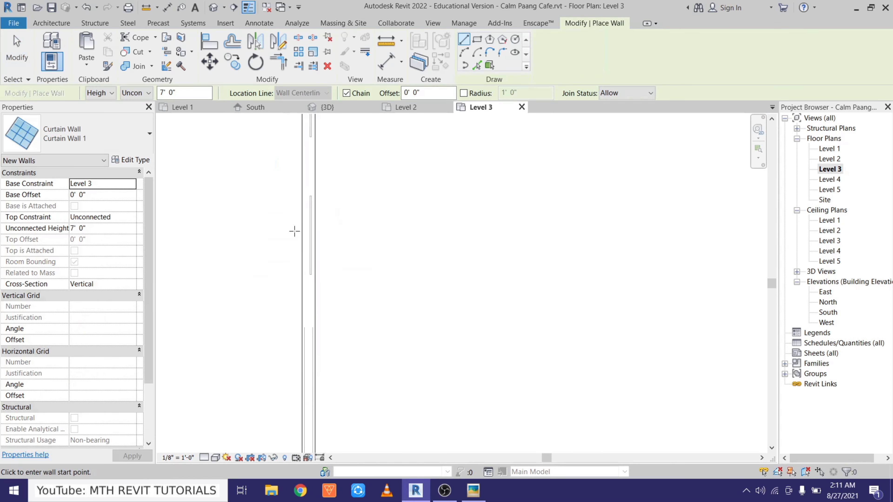
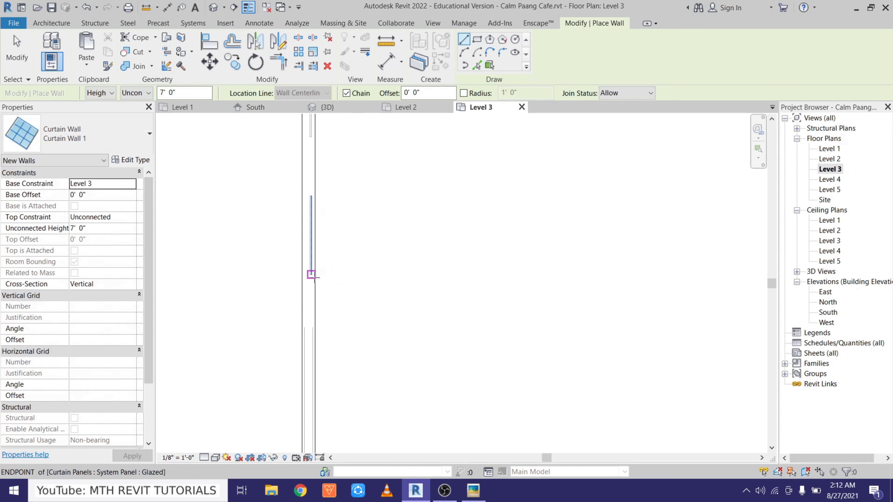
click(309, 275)
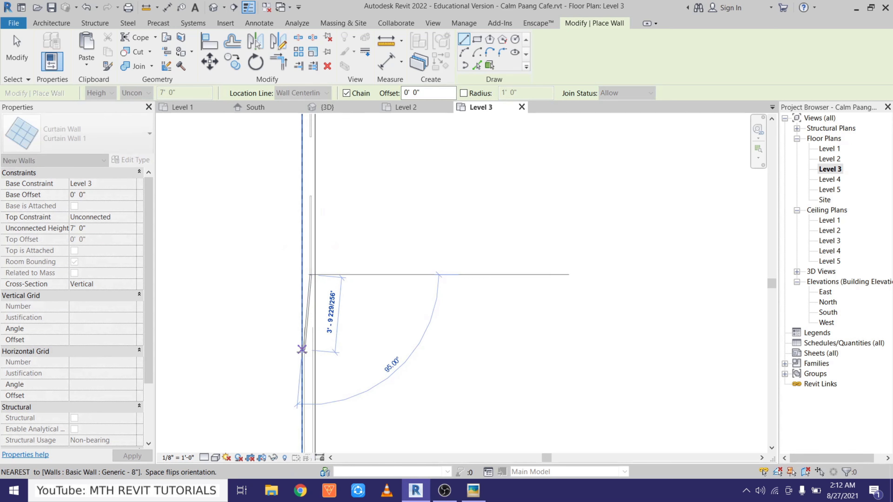
text(6')
key(Return)
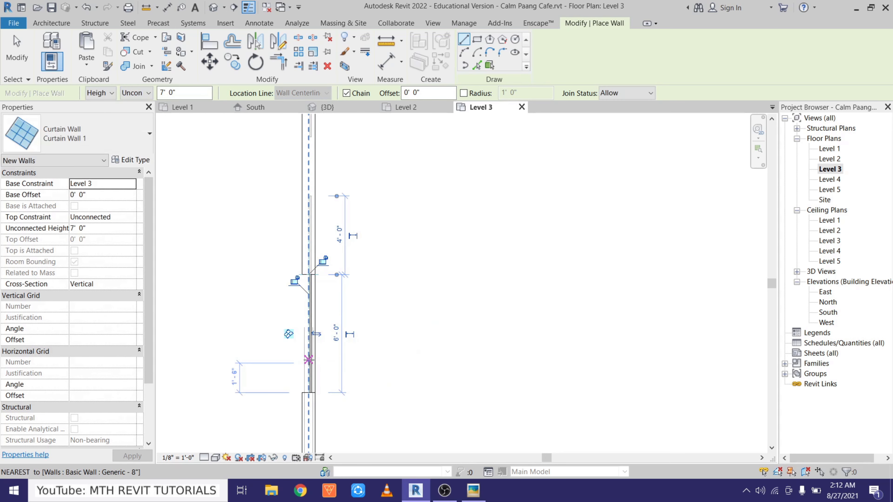
key(Escape)
Step: Draw an 8' long curtain wall in the front wall, running left from the right end of the underlaid Level 2 window
scroll(255, 243, down, 5)
scroll(472, 399, up, 6)
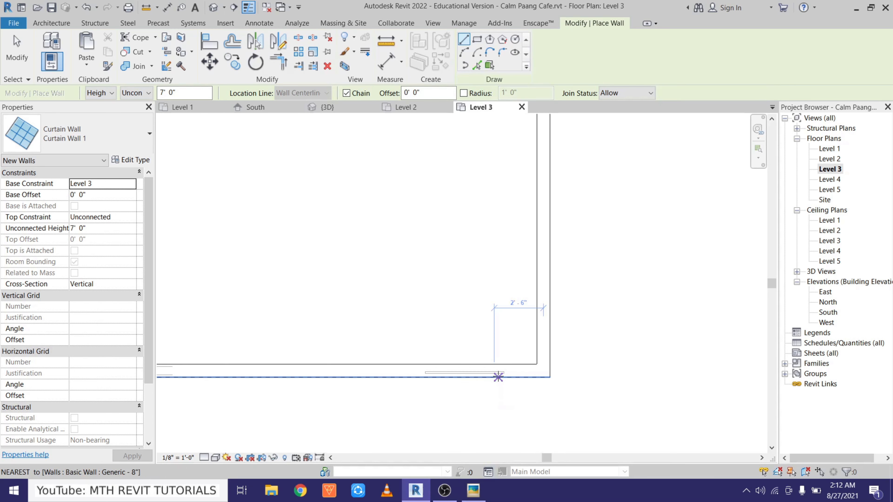
click(504, 371)
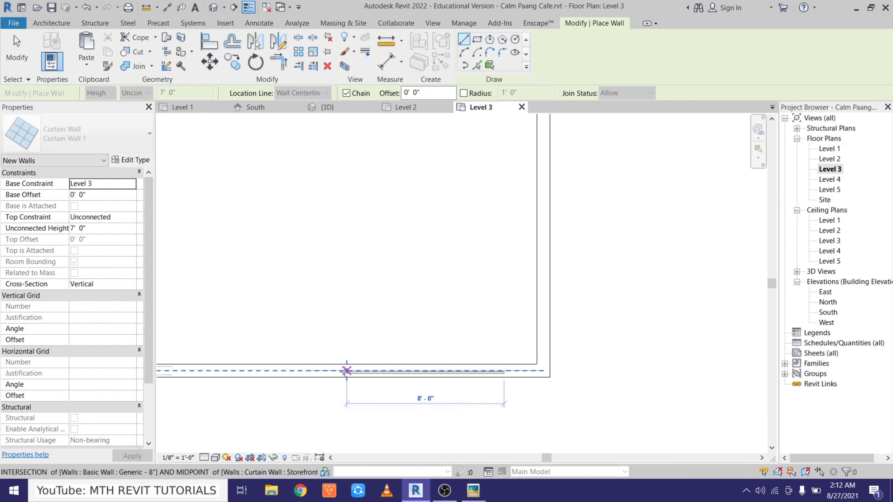
text(8)
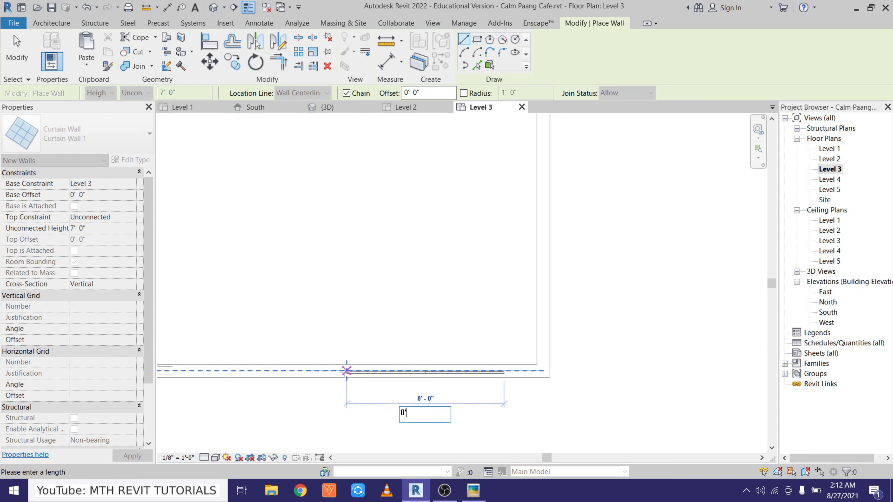
key(Return)
Step: Draw a 6' long curtain wall in the front wall, about 1' 6" to the left of the 8' one
click(424, 359)
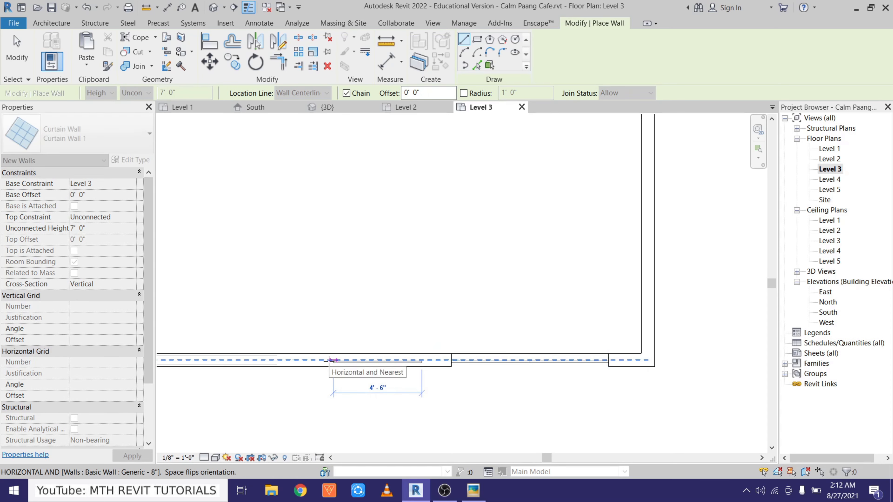
text(6)
key(Return)
key(Escape)
key(Escape)
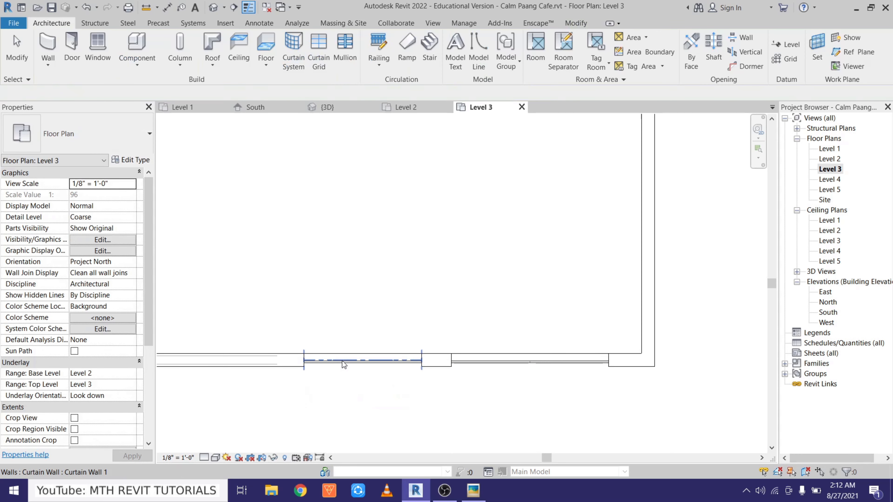
Step: Widen the gap between the two front-wall curtain walls to about half the 8' window's length by repositioning the 6' one
click(344, 364)
scroll(346, 347, up, 2)
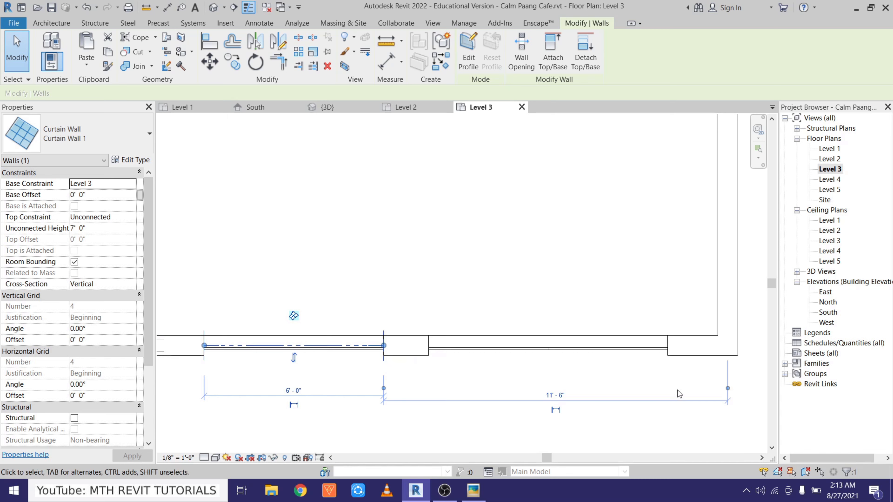
drag(728, 389, 561, 365)
drag(478, 357, 428, 345)
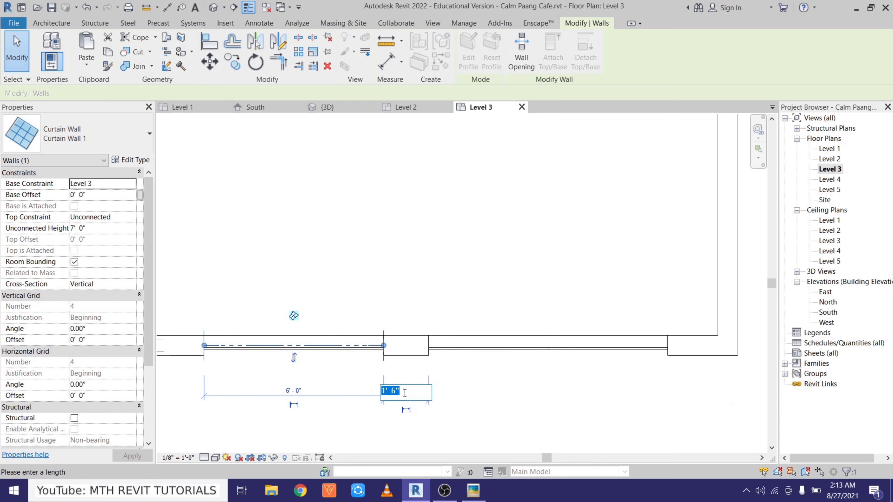
key(Return)
click(425, 387)
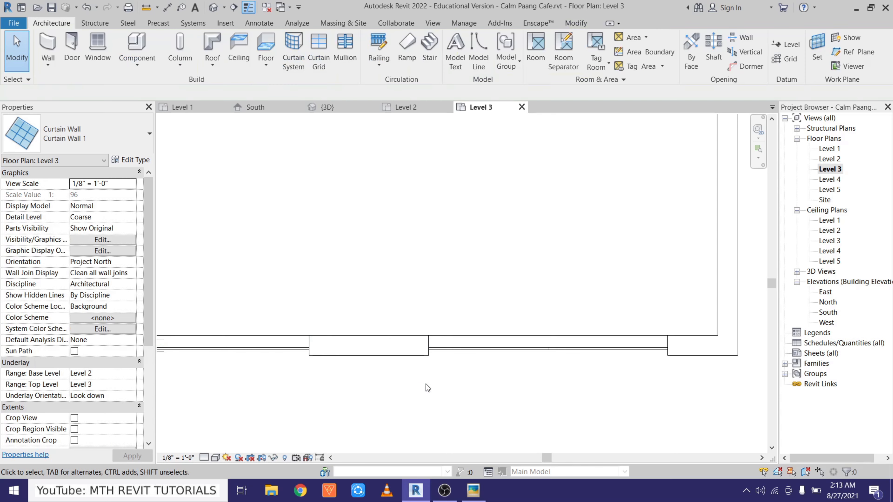
scroll(367, 371, down, 3)
scroll(405, 352, down, 2)
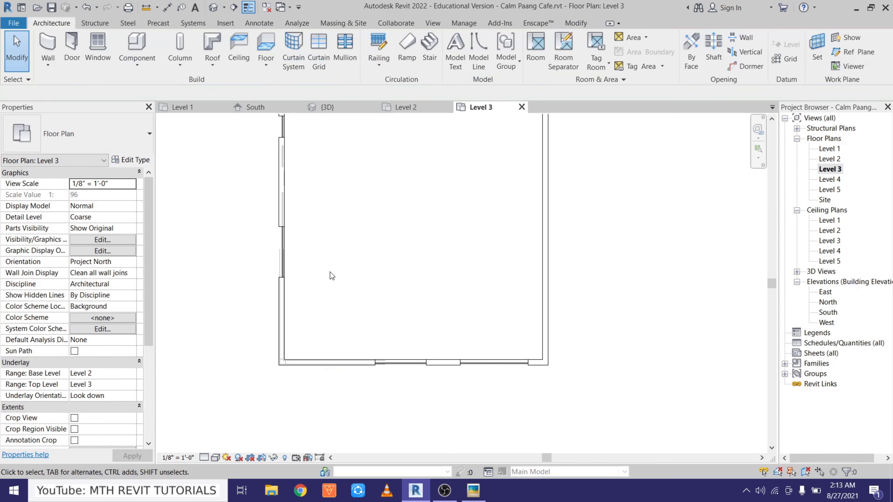
Step: Turn off the underlay in the Level 3 floor plan and inspect the new windows in the 3D view
click(131, 372)
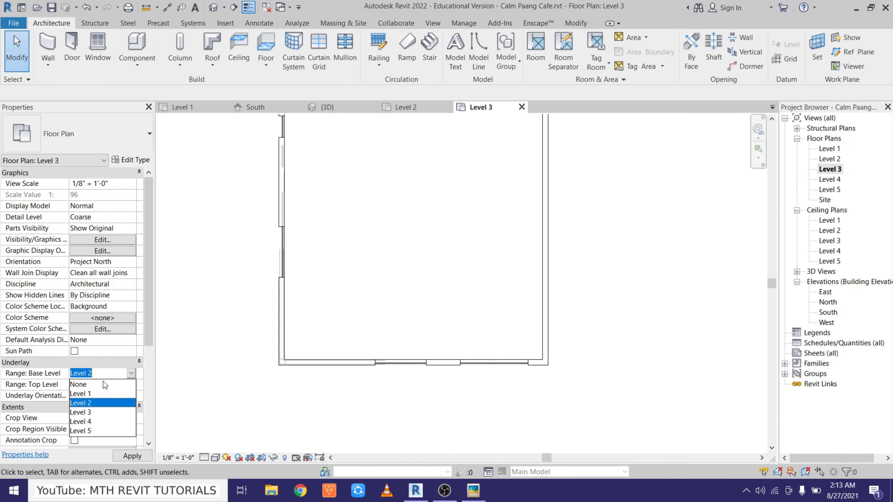
click(86, 385)
middle_drag(269, 294, 260, 349)
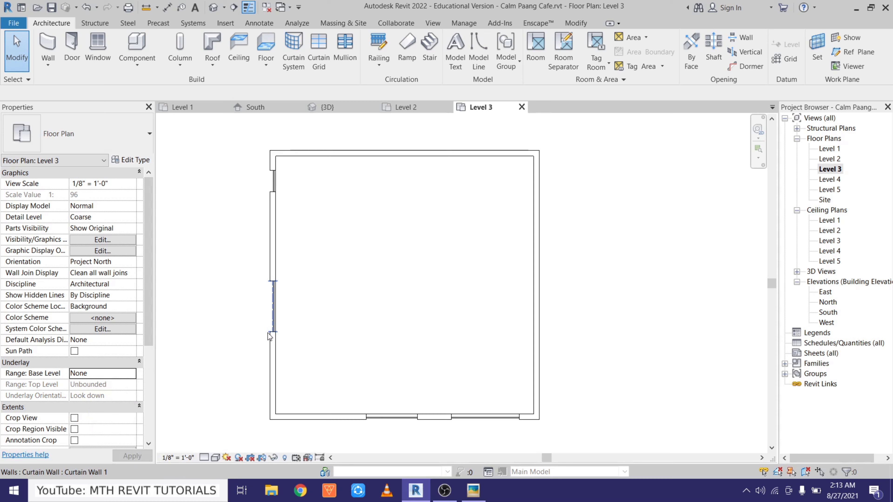
click(328, 107)
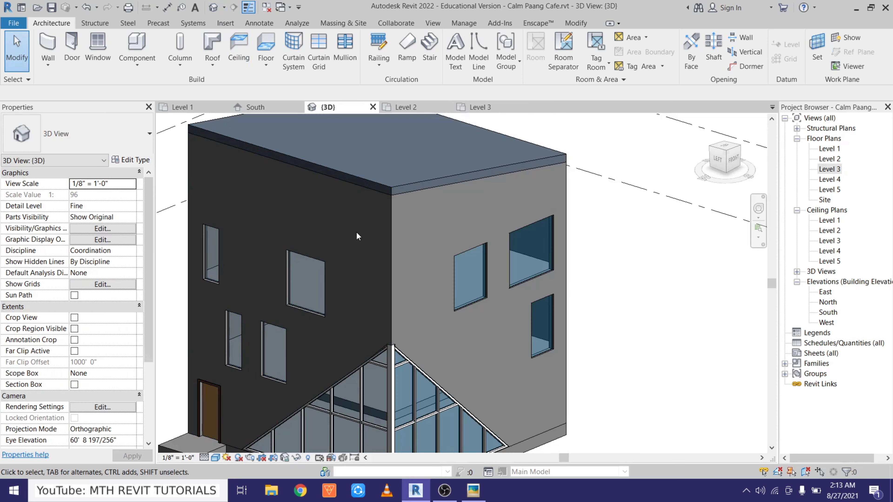
scroll(362, 239, down, 3)
shift+middle_drag(369, 292, 309, 285)
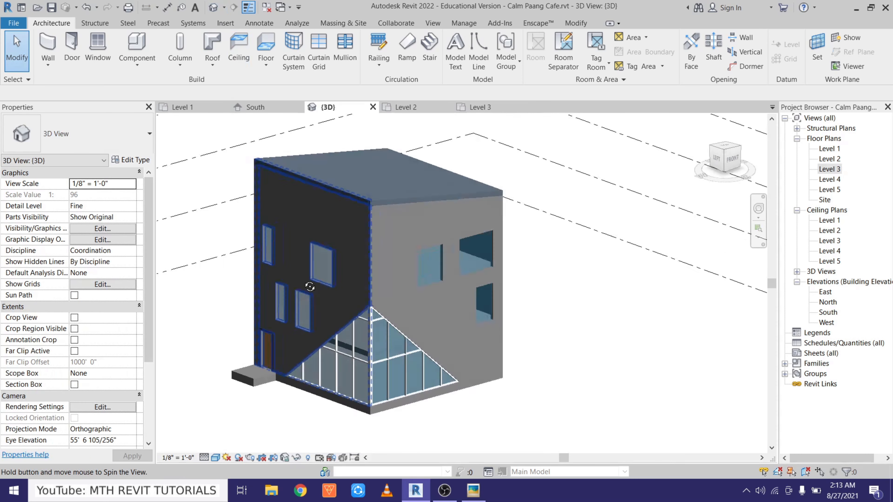
scroll(348, 289, up, 5)
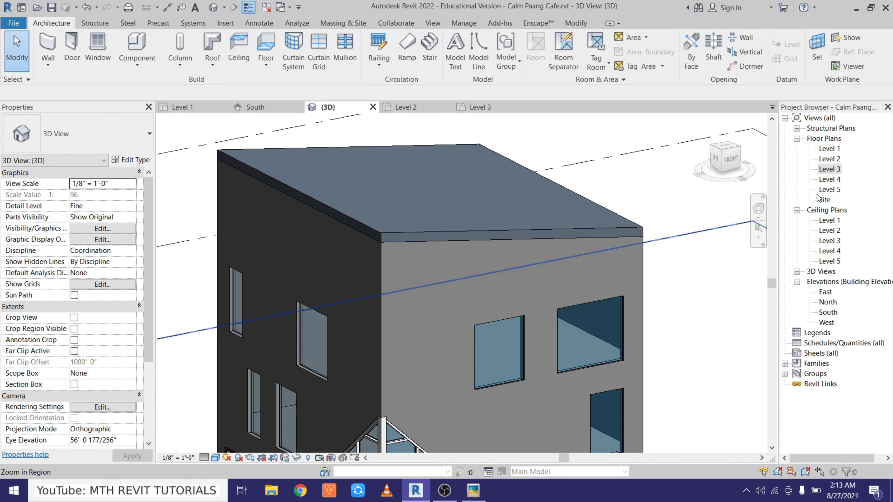
Step: Open the Level 4 floor plan and set its underlay base level to Level 3
double_click(830, 179)
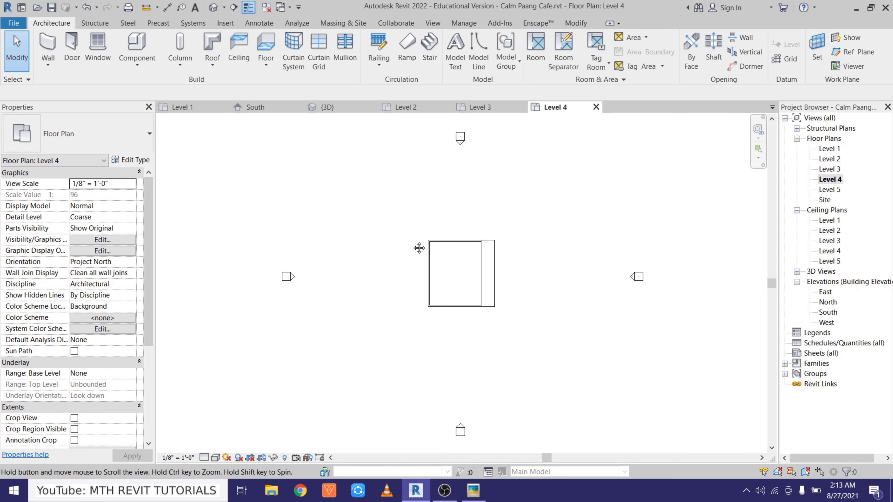
scroll(422, 269, up, 4)
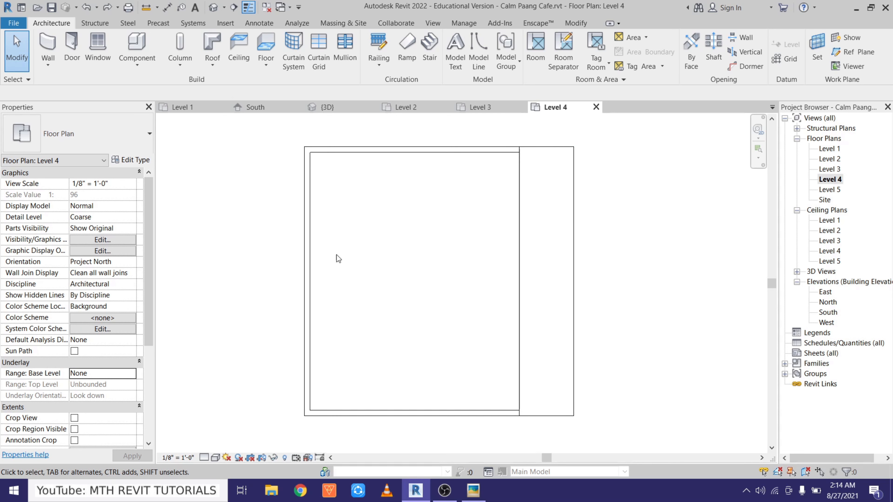
click(132, 376)
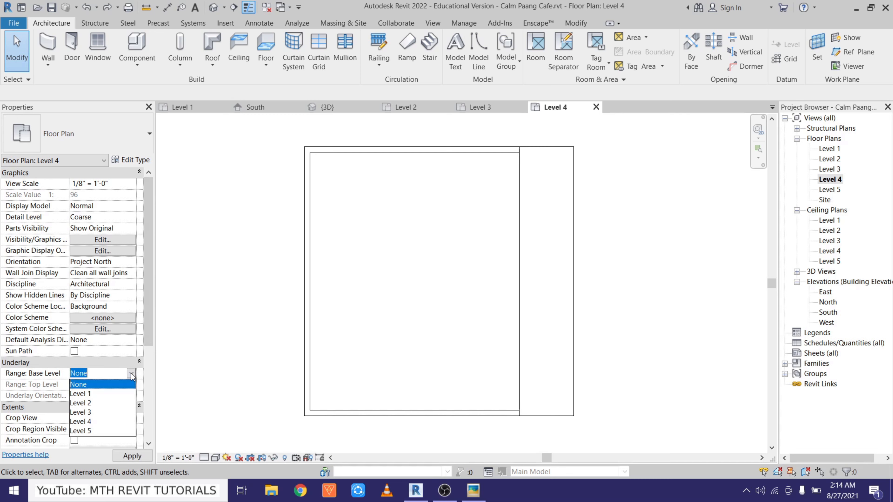
click(86, 412)
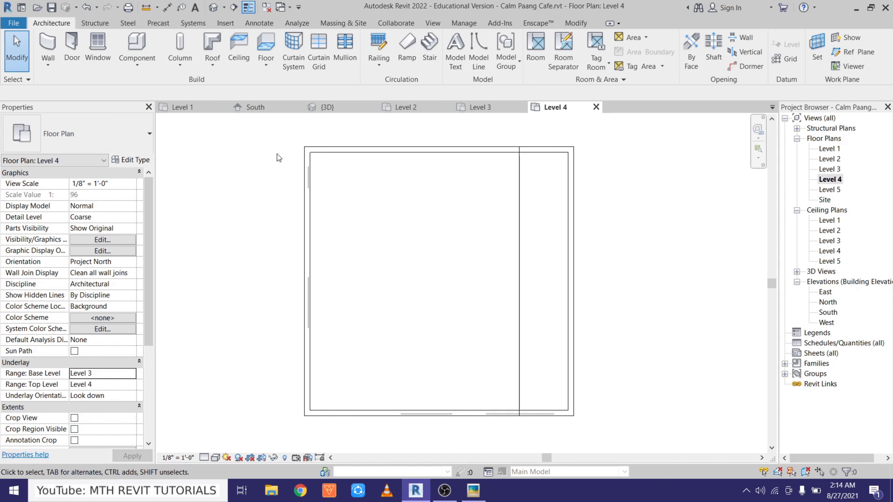
Step: Draw a 2' 6" long curtain wall in the left wall, running forward from the front end of the rear underlaid Level 3 window
scroll(325, 239, up, 2)
middle_drag(314, 228, 318, 219)
click(49, 48)
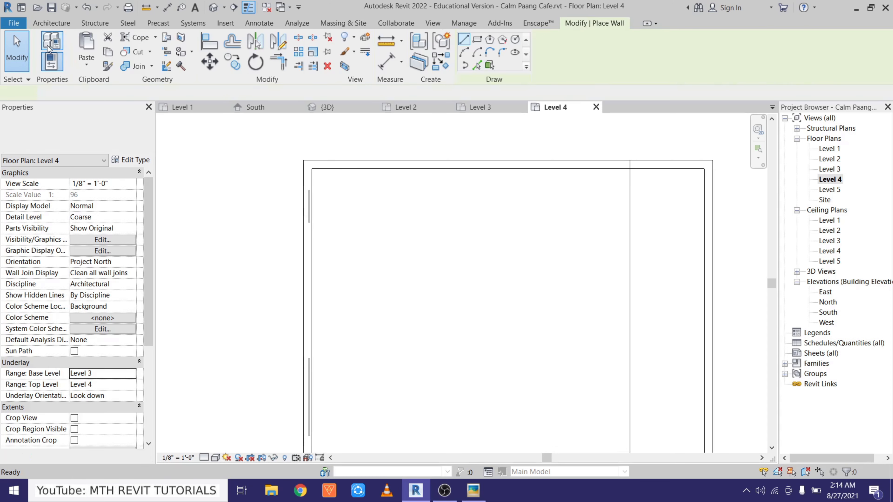
scroll(308, 226, up, 2)
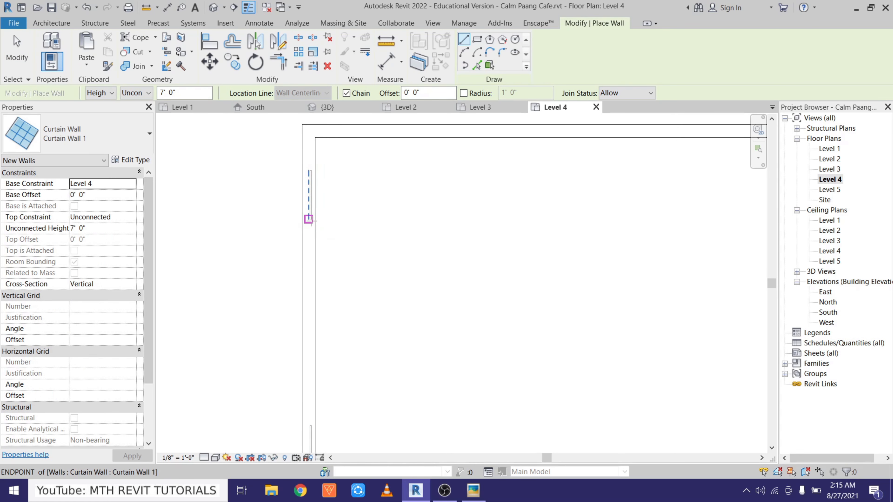
click(308, 219)
text(2 6)
key(Return)
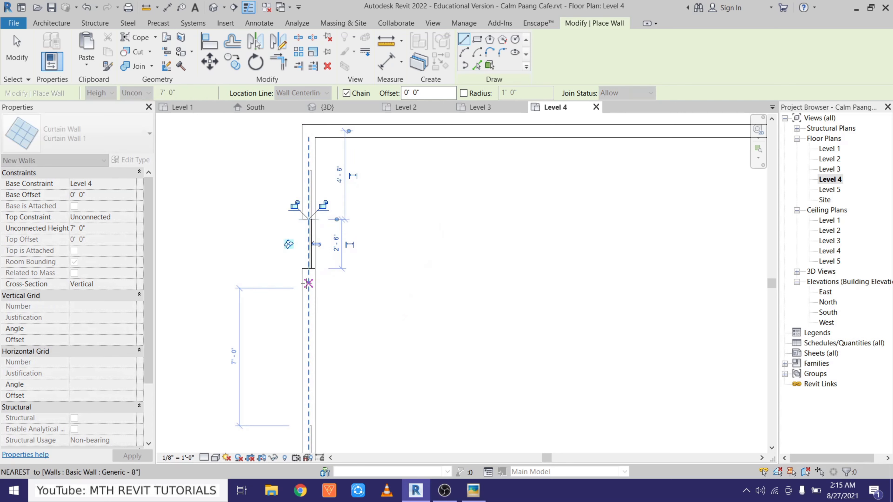
key(Escape)
scroll(309, 296, down, 2)
scroll(311, 365, up, 2)
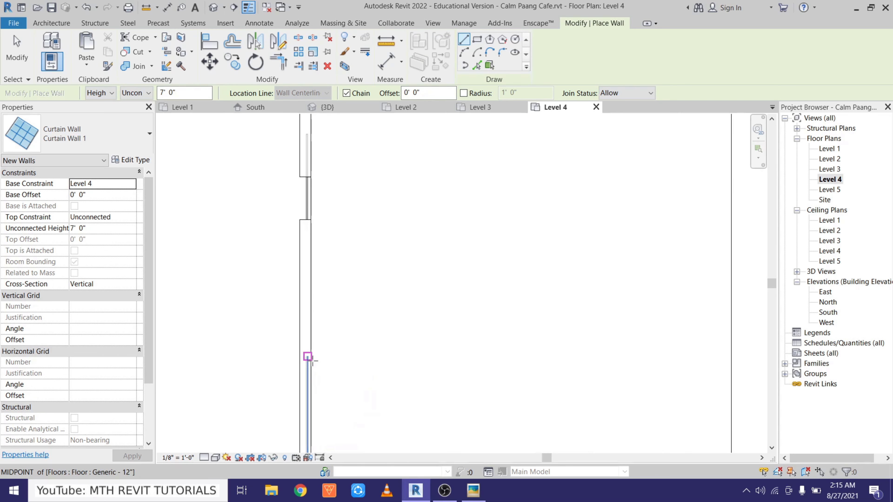
Step: Draw a 2' 6" curtain wall window northward along Level 4's west wall, starting at the north end of the underlaid lower-level window
click(308, 357)
text(2)
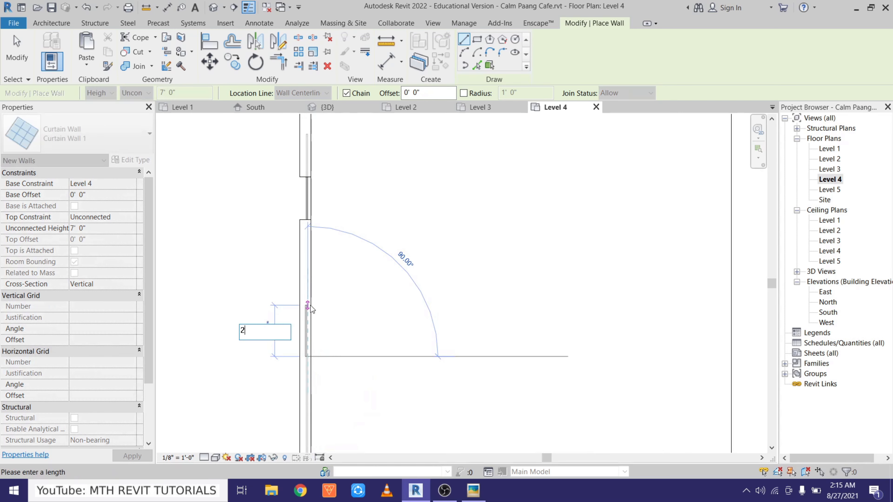
text('6)
key(Return)
scroll(309, 275, down, 3)
key(Escape)
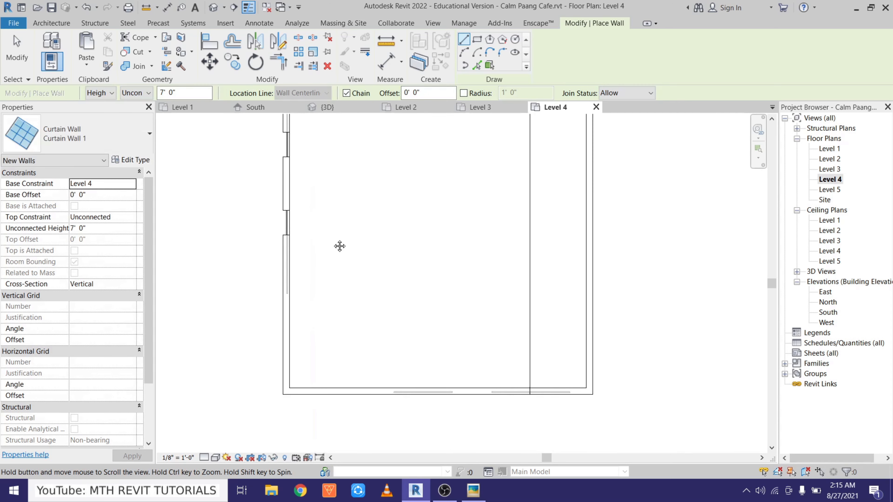
Step: Draw a 4' curtain wall window westward in Level 4's south wall, starting at the west end of the underlaid lower-level window
scroll(348, 405, up, 3)
click(480, 395)
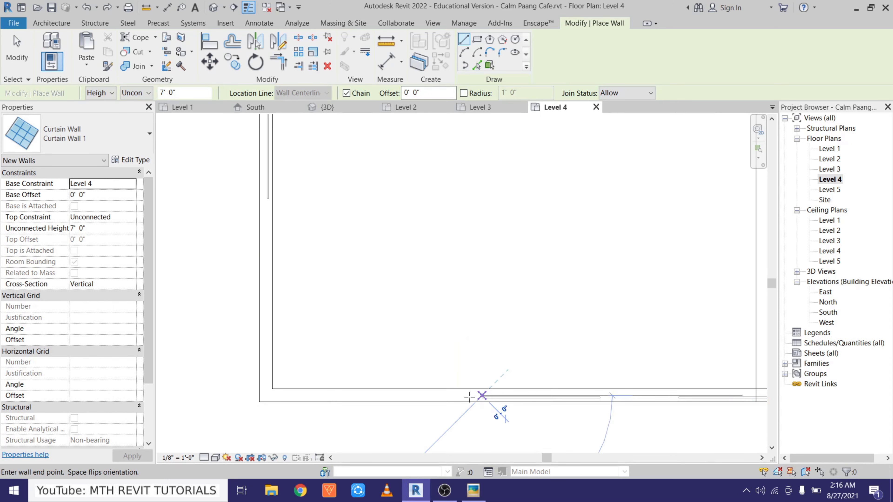
text(4)
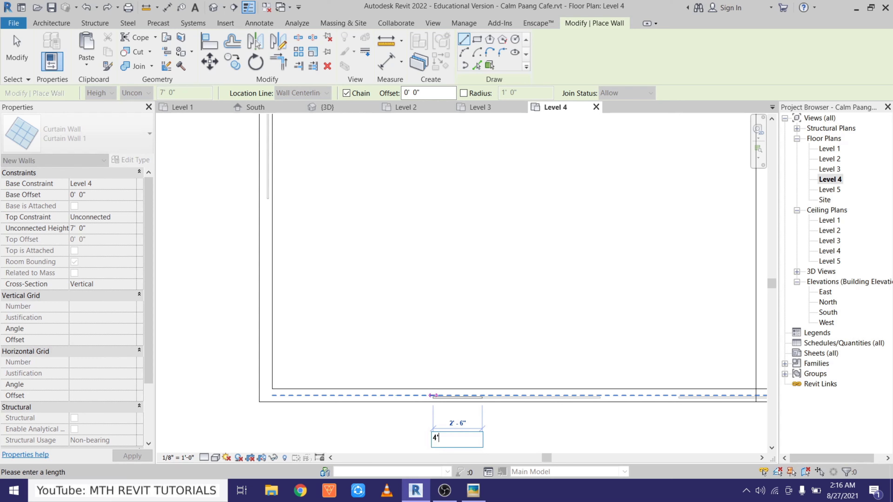
key(Return)
key(Escape)
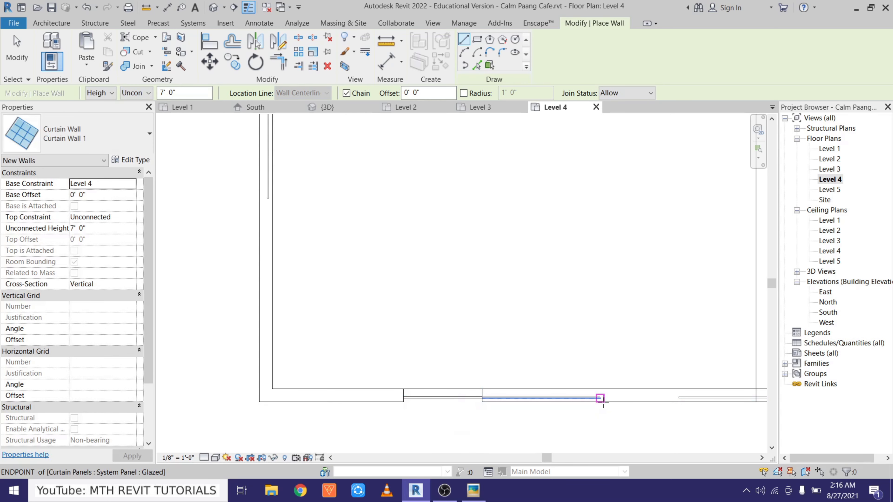
Step: Draw another 4' curtain wall window eastward in the south wall from the east end of the same underlaid window, and leave the wall command
click(600, 398)
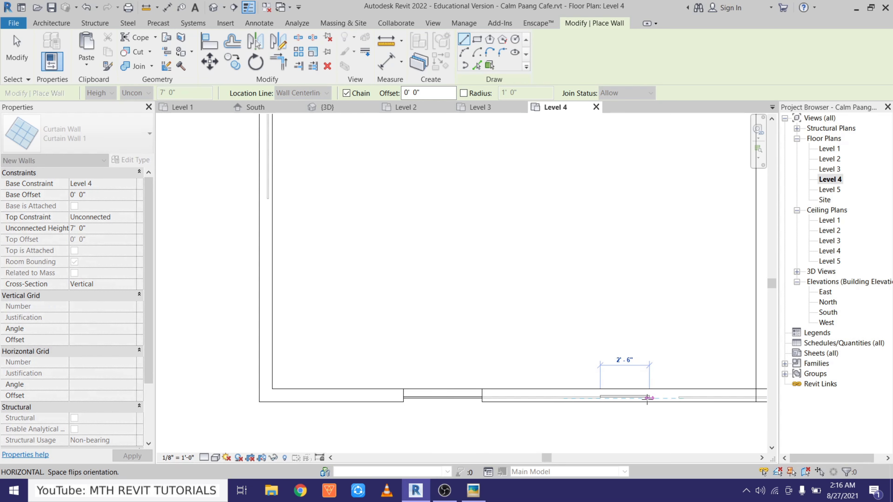
text(4)
key(Return)
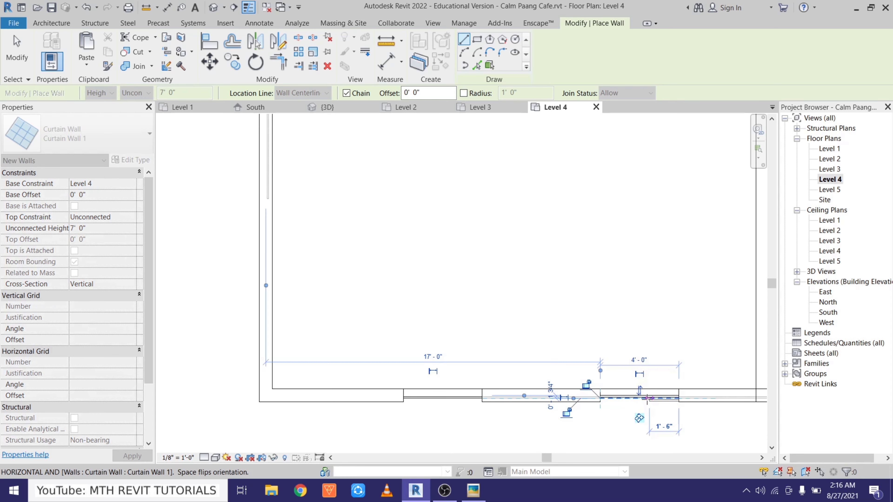
key(Escape)
key(Escape)
scroll(467, 309, down, 2)
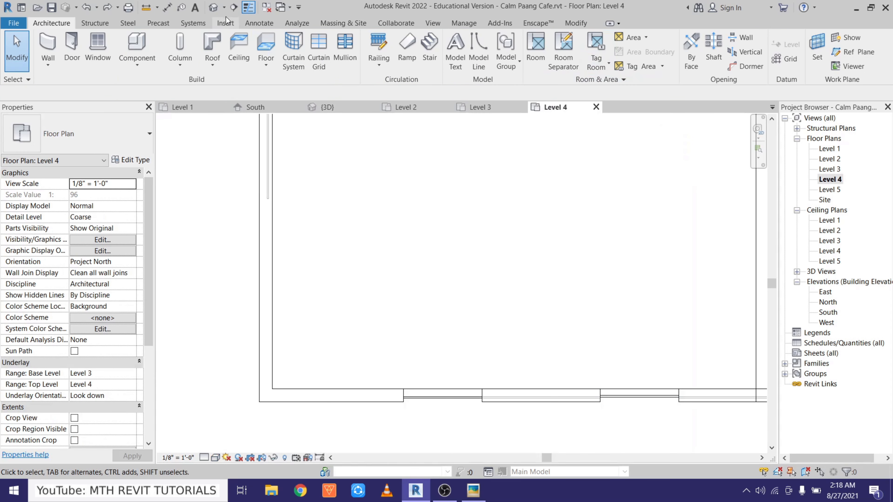
Step: In the 3D view, attach the top of the south wall's eastern Level 4 curtain wall to the roof slab
click(214, 8)
shift+middle_drag(338, 370, 473, 221)
scroll(473, 222, up, 6)
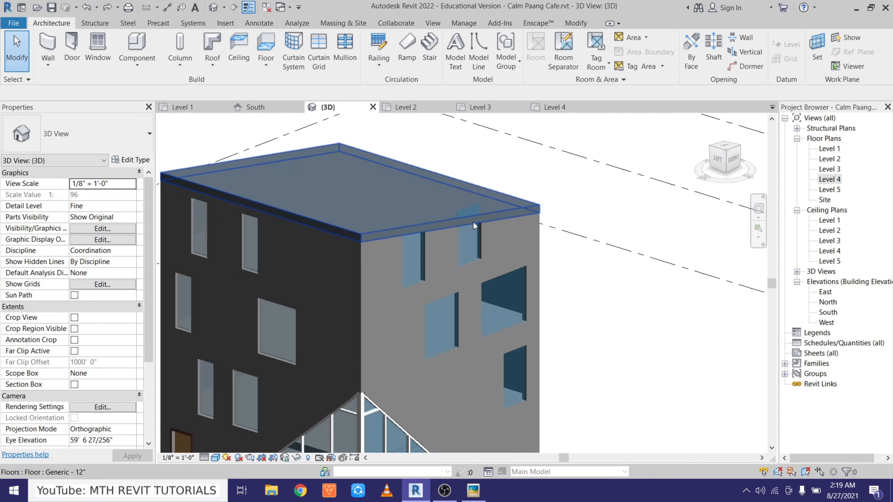
middle_drag(421, 236, 420, 243)
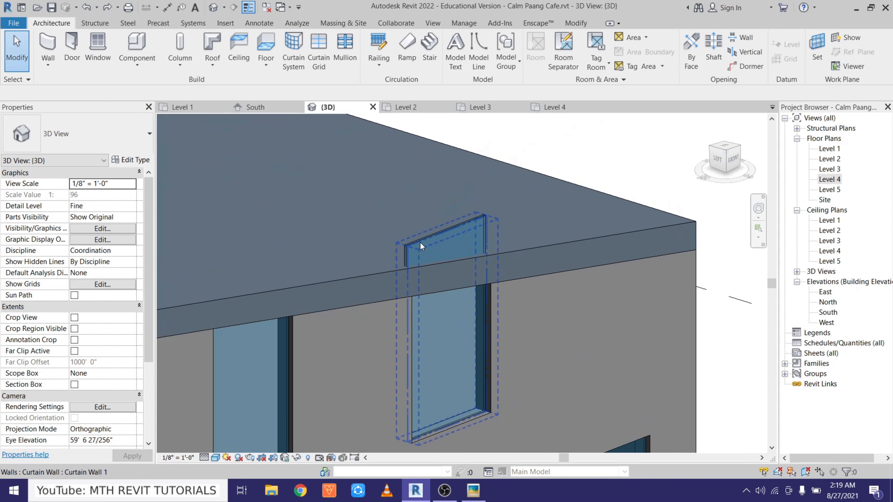
click(446, 229)
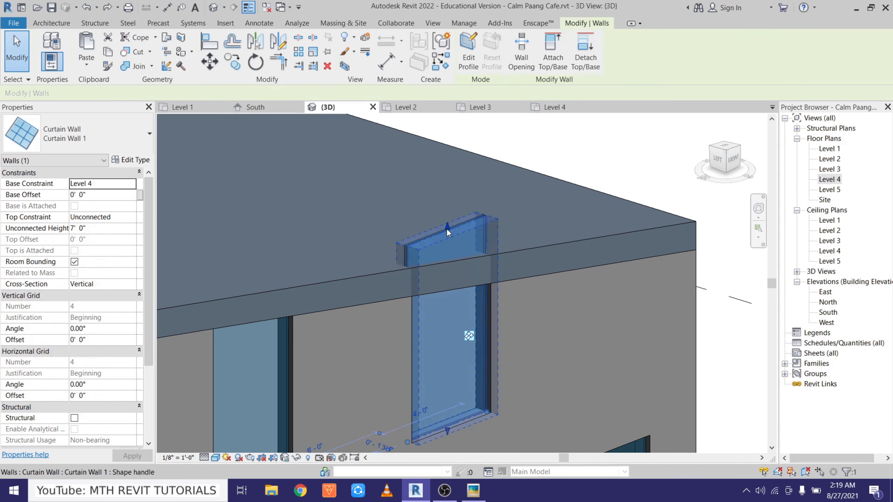
click(548, 66)
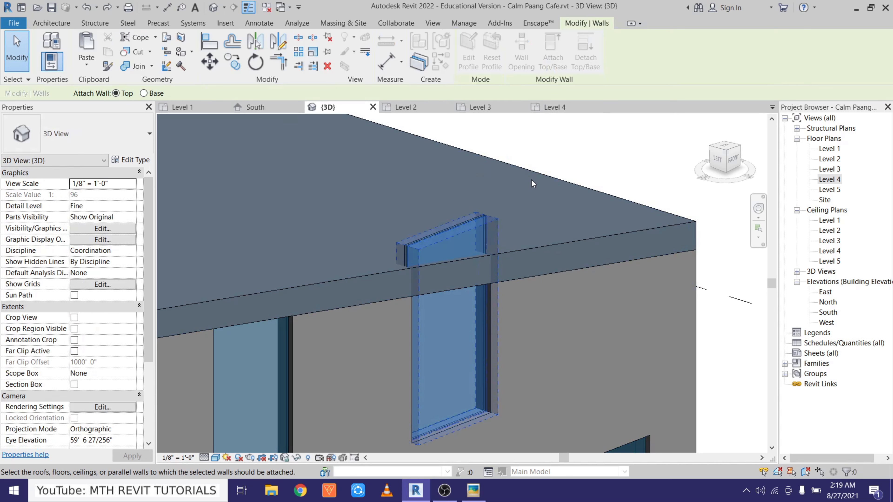
click(538, 177)
key(Escape)
scroll(538, 177, down, 2)
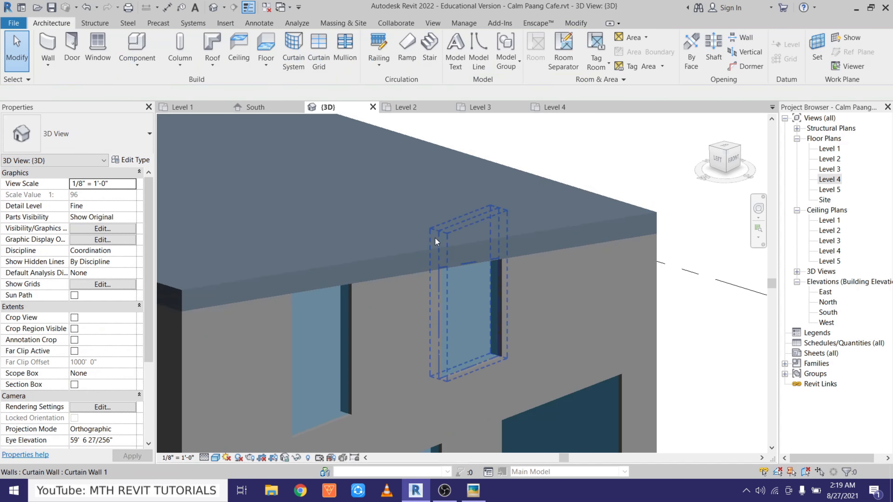
Step: Attach the top of the south wall's western Level 4 curtain wall to the roof slab as well
middle_drag(394, 257, 439, 247)
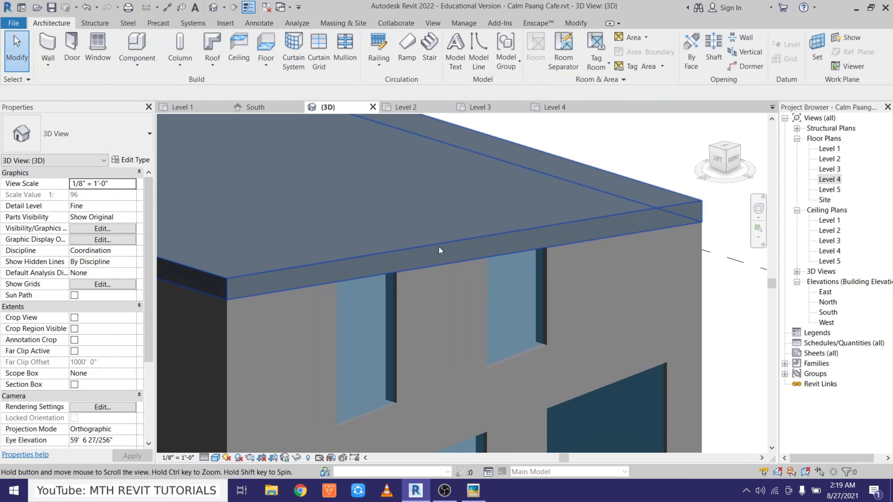
click(388, 294)
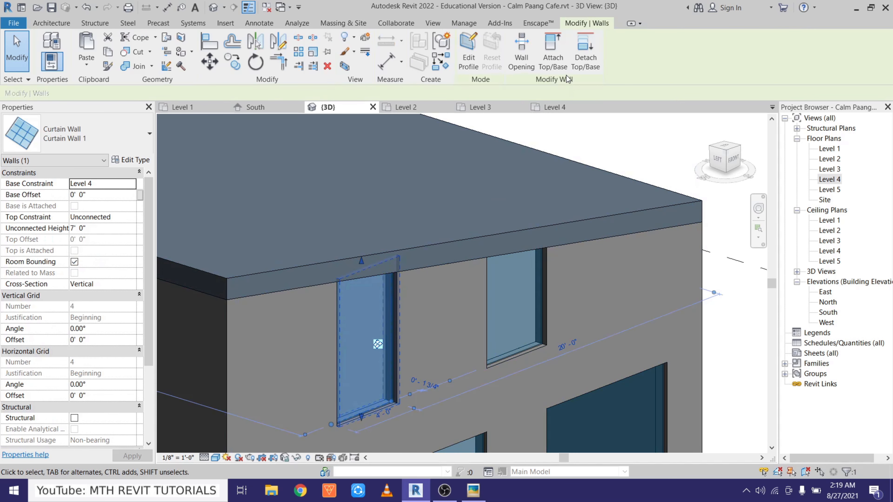
click(562, 66)
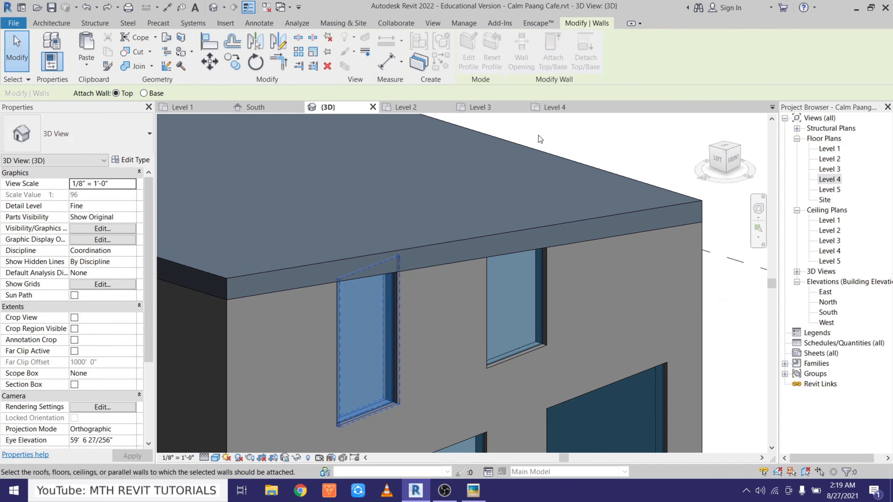
click(539, 152)
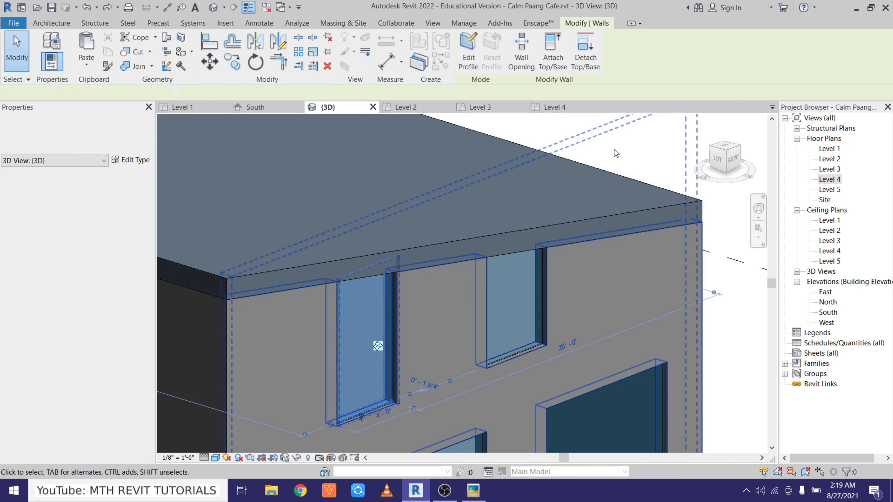
shift+middle_drag(523, 242, 471, 260)
key(Escape)
shift+middle_drag(365, 299, 367, 359)
scroll(460, 291, down, 4)
shift+middle_drag(400, 327, 424, 378)
shift+middle_drag(351, 351, 390, 334)
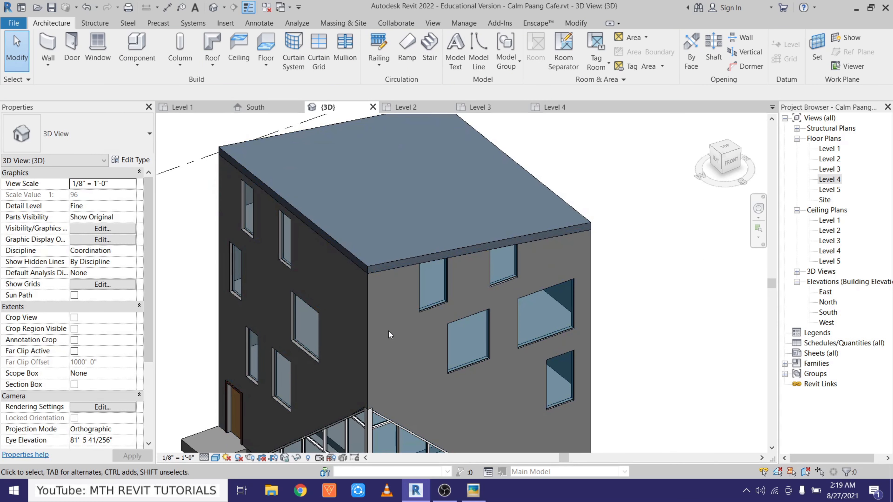
Step: Place 1.5" x 2.5" rectangular mullions on all grid lines of the five upper windows in the grey south facade
click(348, 58)
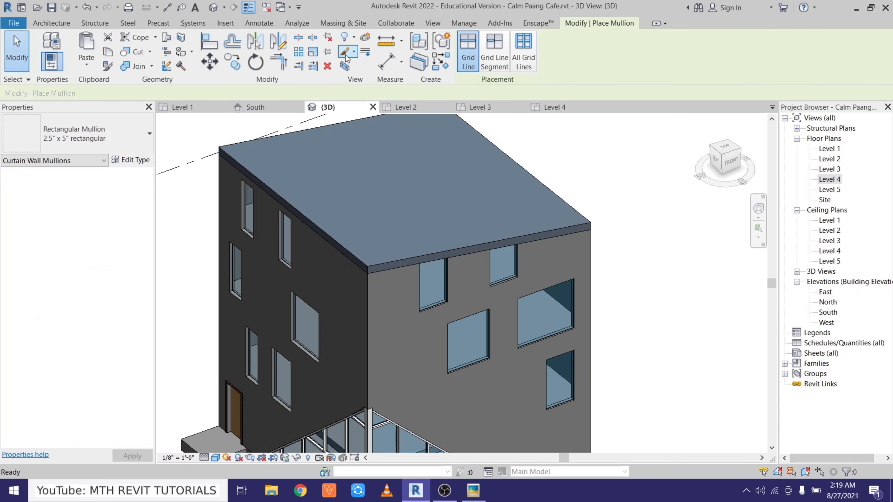
click(519, 65)
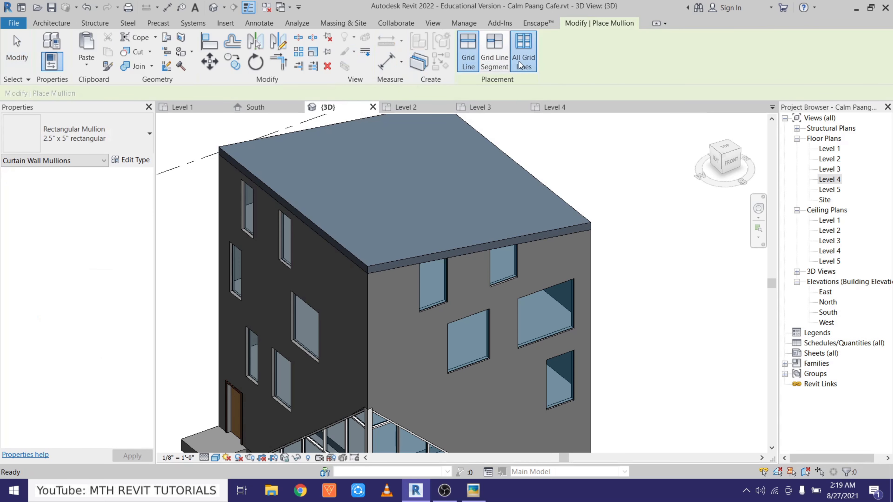
click(82, 133)
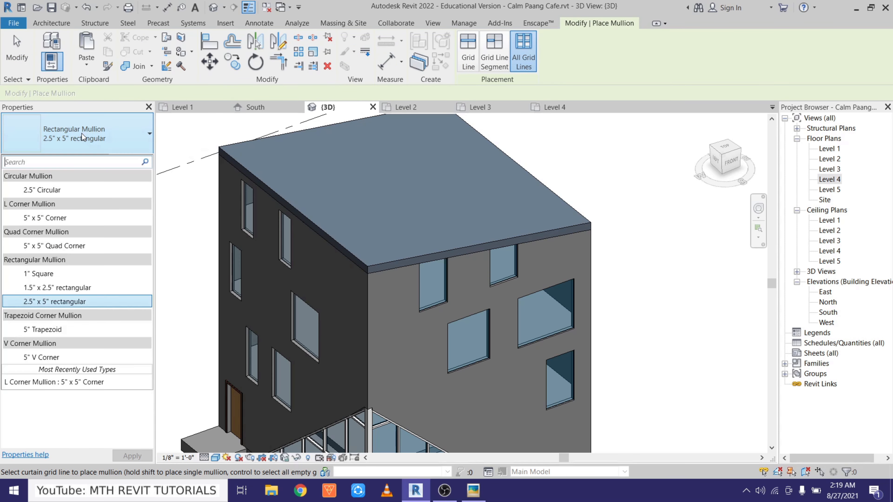
click(44, 288)
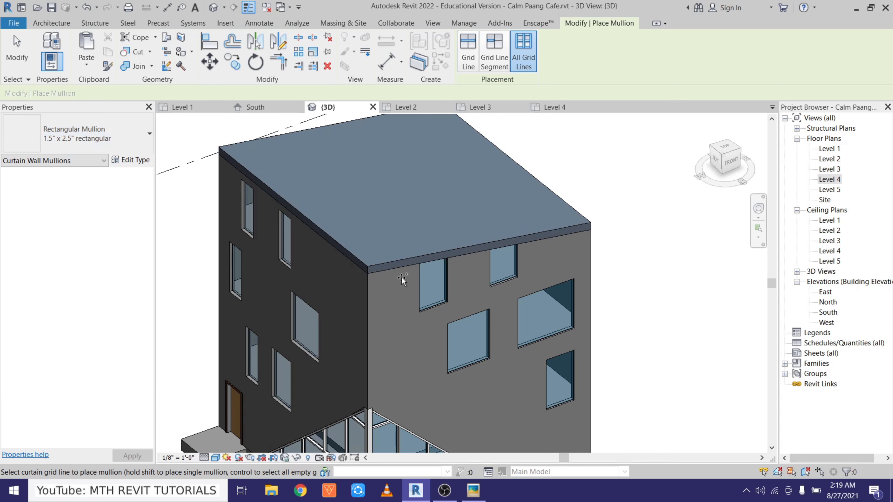
scroll(438, 317, up, 3)
click(466, 253)
click(592, 209)
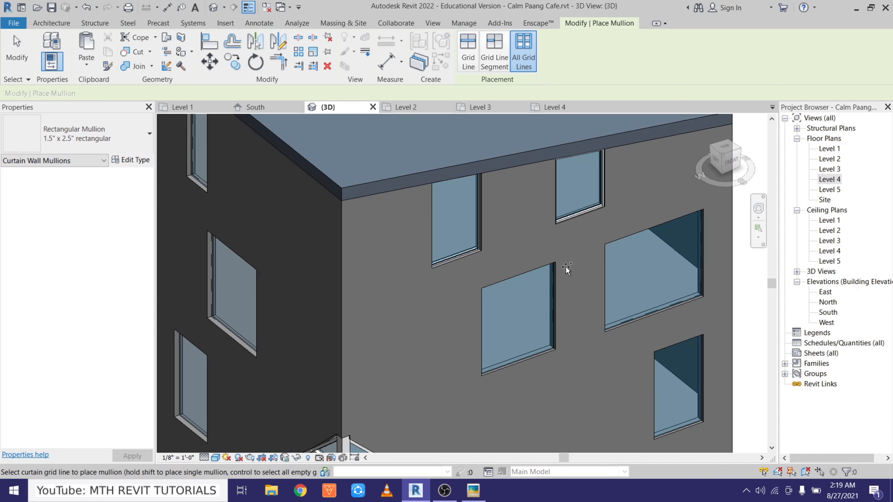
click(551, 299)
click(611, 324)
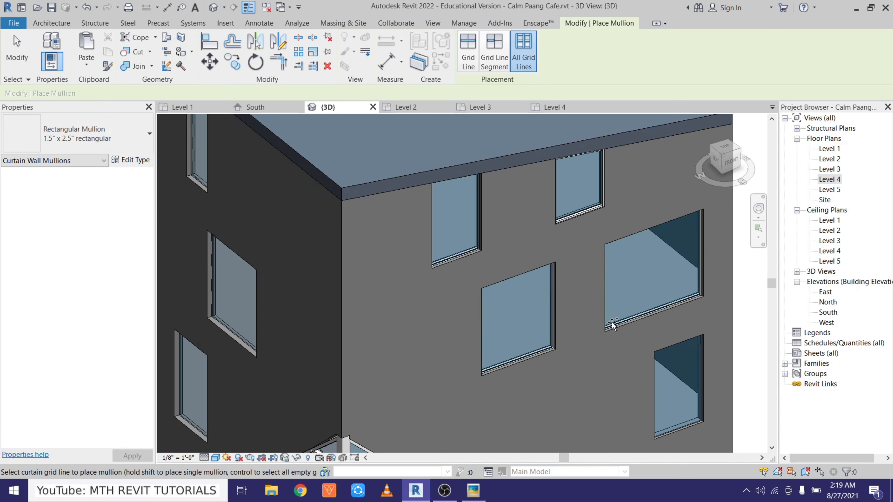
middle_drag(685, 373, 644, 265)
click(657, 291)
Step: Add the same rectangular mullions to the six windows of the dark west facade and end the mullion command
middle_drag(196, 317, 415, 345)
click(369, 347)
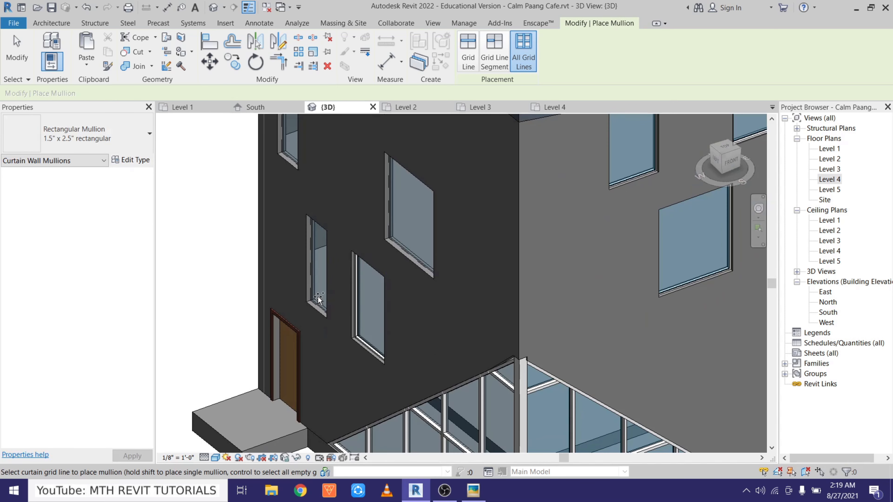
click(318, 299)
middle_drag(292, 162, 289, 243)
click(289, 243)
click(386, 313)
scroll(302, 137, up, 1)
middle_drag(302, 137, 312, 282)
click(312, 281)
click(398, 329)
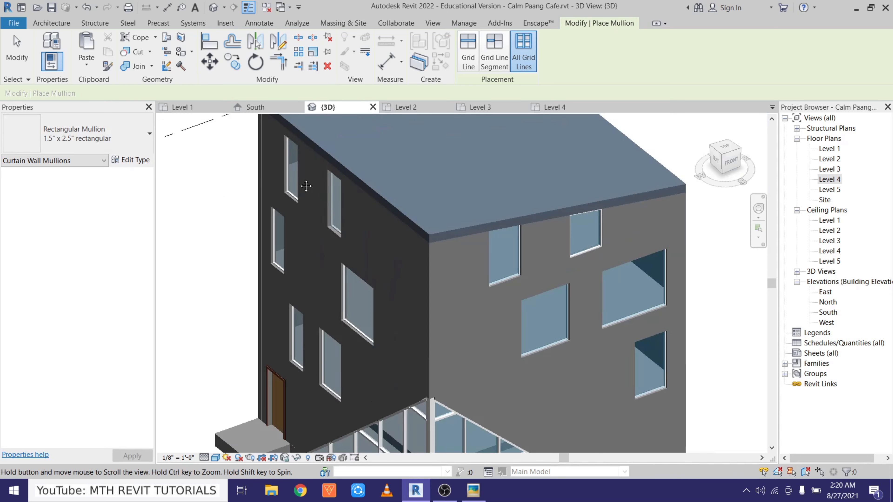
shift+middle_drag(306, 186, 333, 327)
key(Escape)
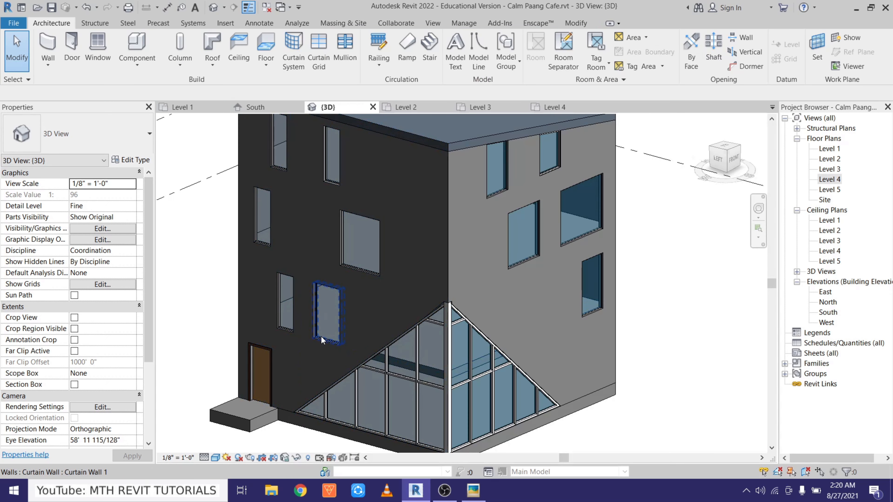
middle_drag(454, 262, 454, 283)
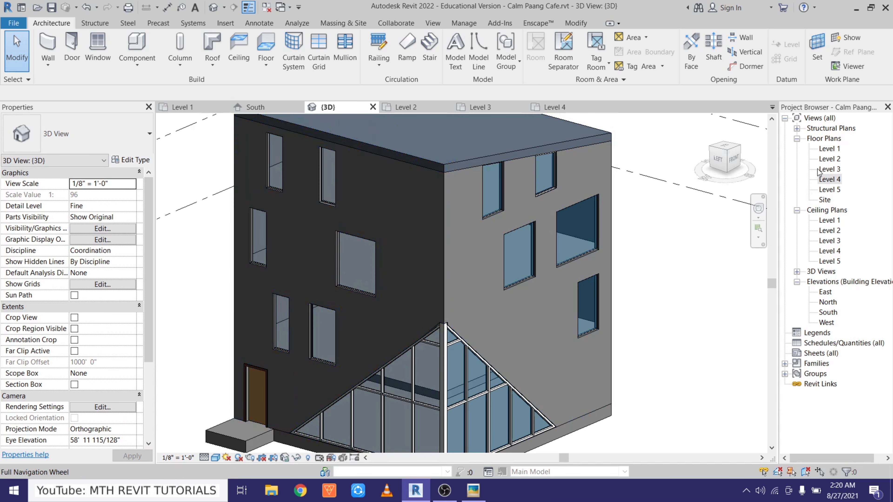
Step: On the Level 2 floor plan, create a 4' Handrail - Rectangular railing across the wider window opening in the west wall
double_click(836, 161)
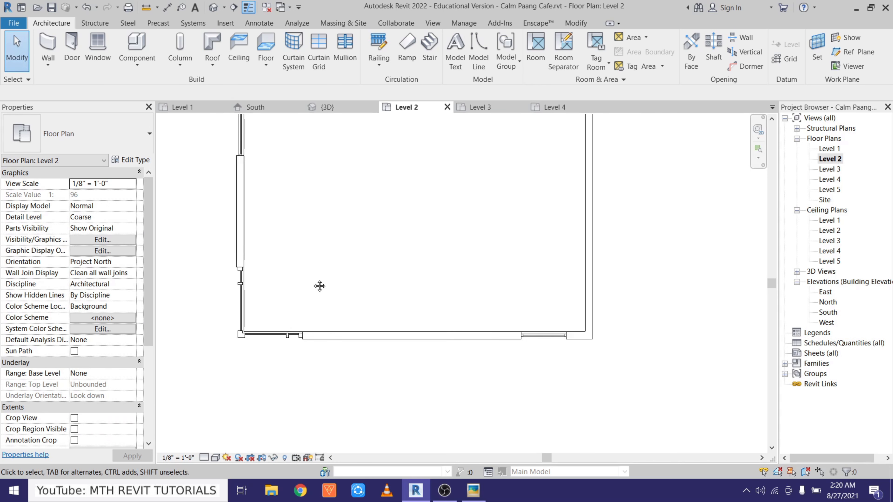
scroll(292, 301, up, 3)
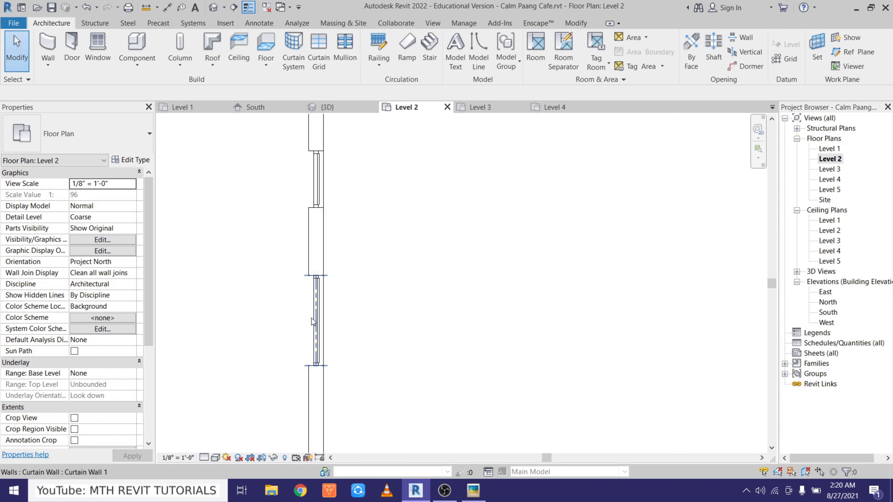
click(381, 52)
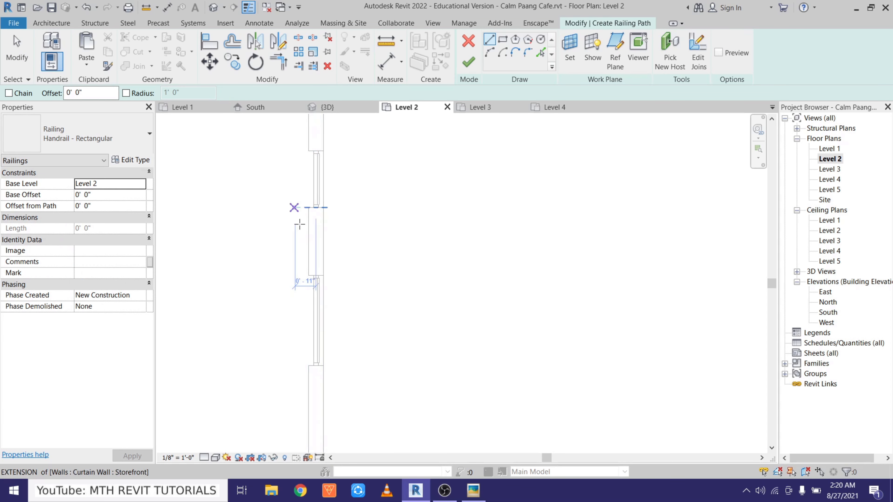
scroll(303, 274, up, 2)
scroll(311, 210, up, 1)
click(317, 204)
middle_drag(310, 345, 321, 284)
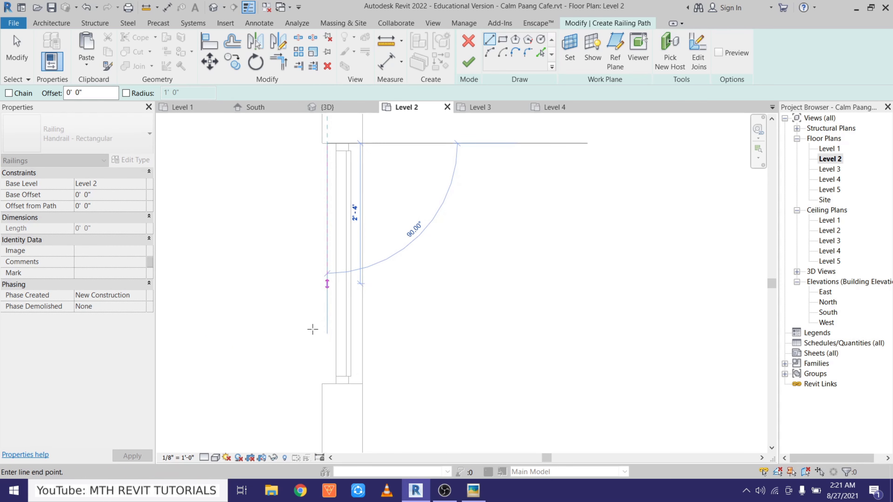
click(327, 384)
scroll(320, 295, down, 4)
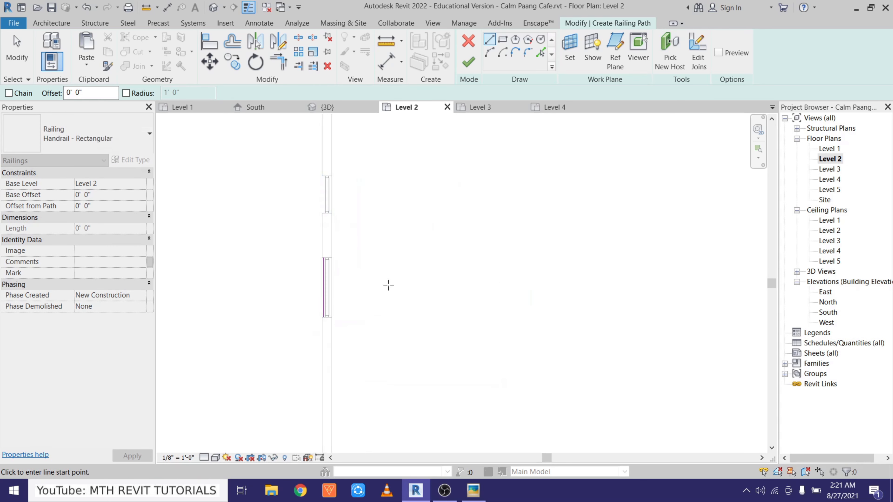
click(470, 63)
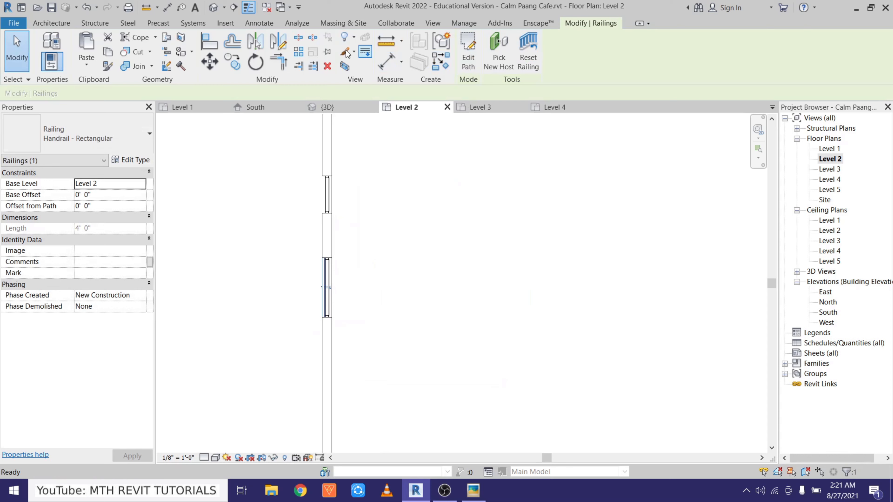
Step: Examine the new window railing close up in the 3D view
click(211, 7)
key(Escape)
scroll(310, 348, up, 10)
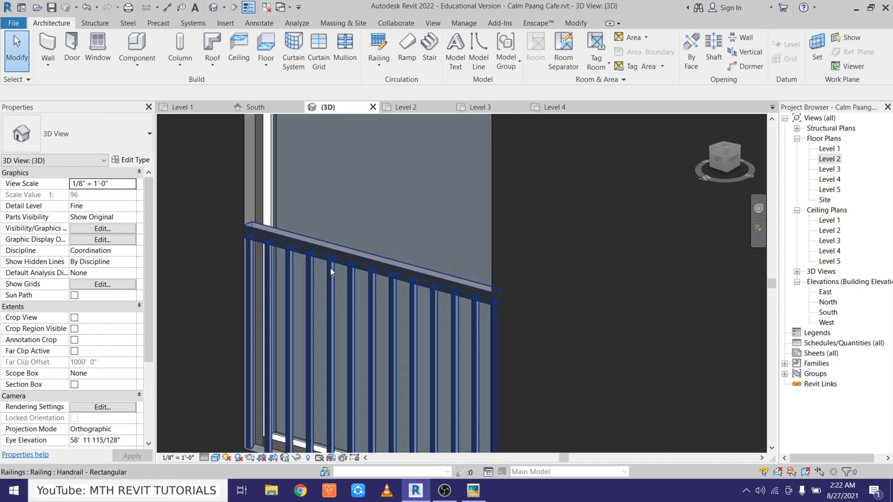
Step: Unpin the top rail of the Level 2 window railing and duplicate its type as Rectangular - 1" X 1"
key(Tab)
click(338, 252)
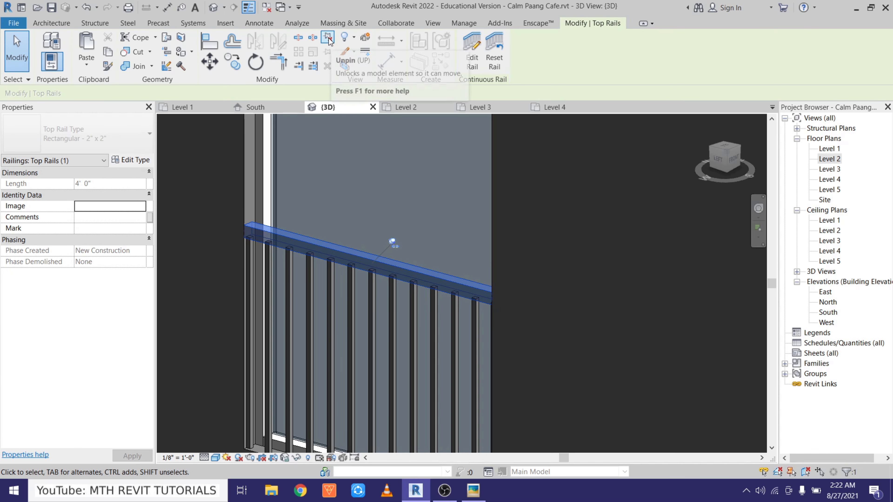
click(130, 163)
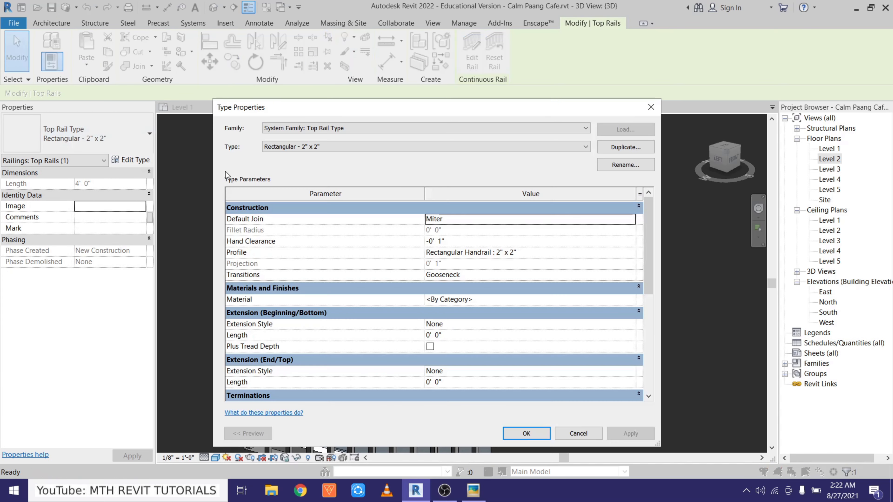
click(625, 148)
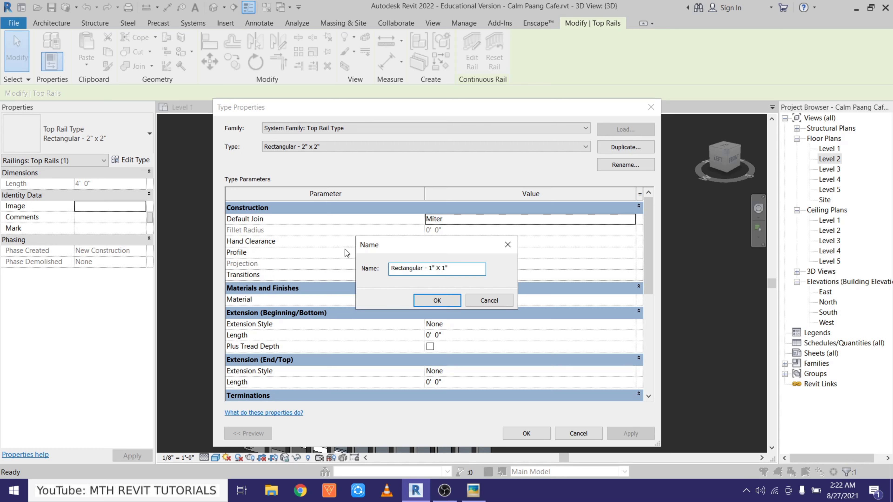
click(450, 304)
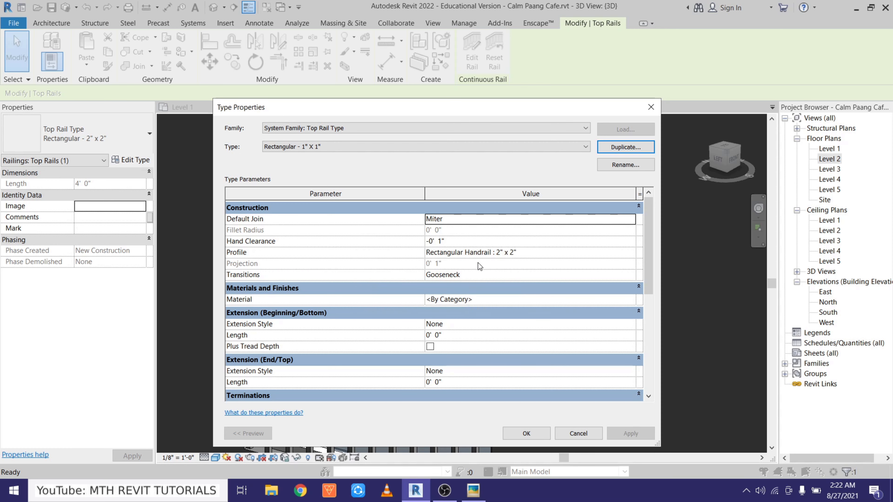
Step: Assign the Square Handrail : 1" profile to the new top rail type and apply it to the railing
click(631, 252)
click(631, 252)
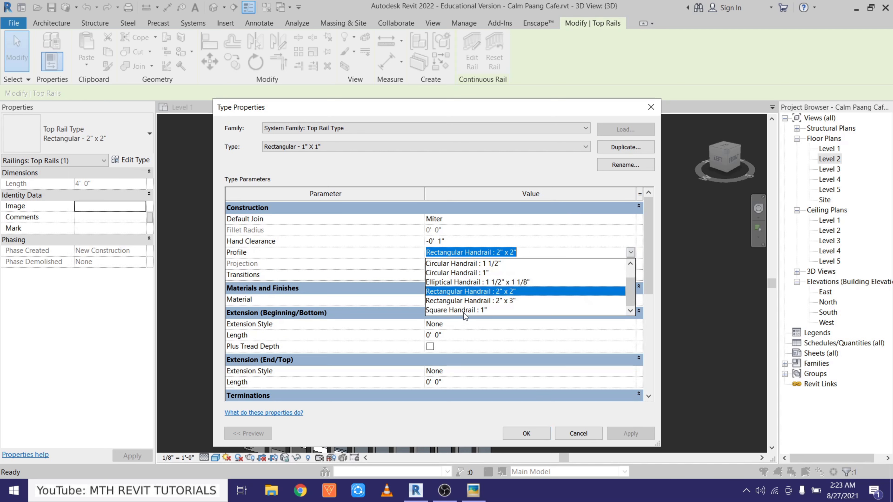
click(484, 313)
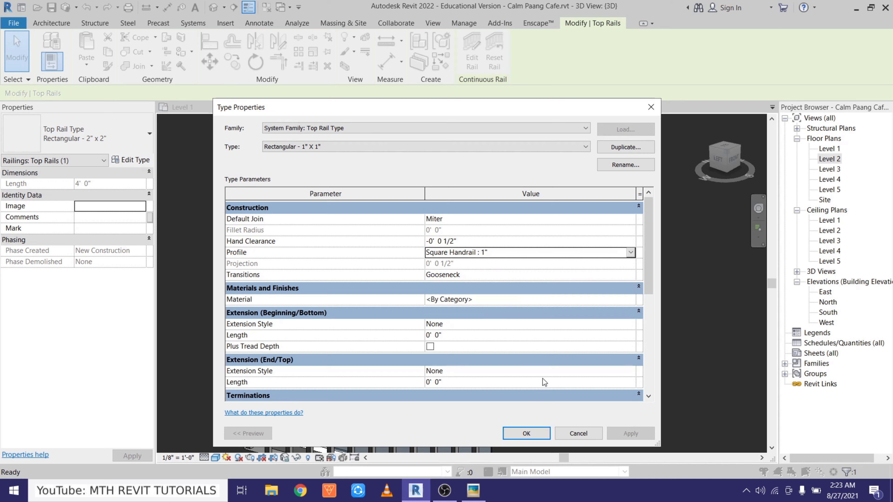
click(526, 433)
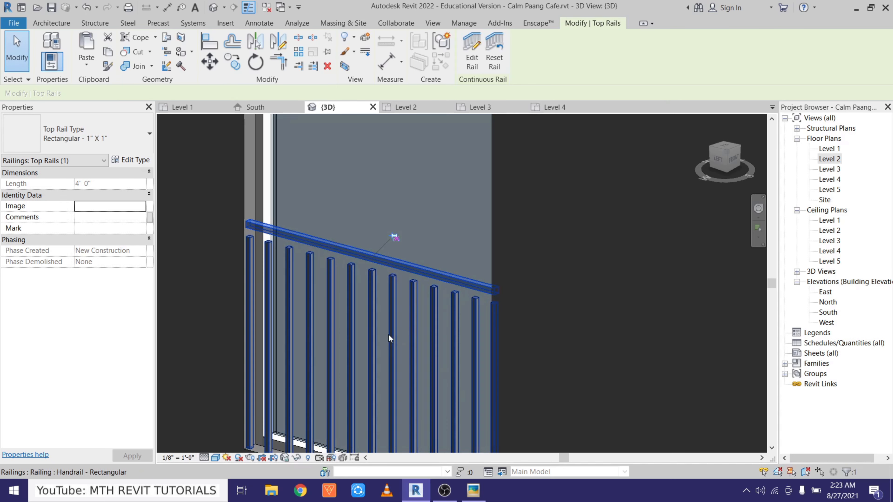
key(Escape)
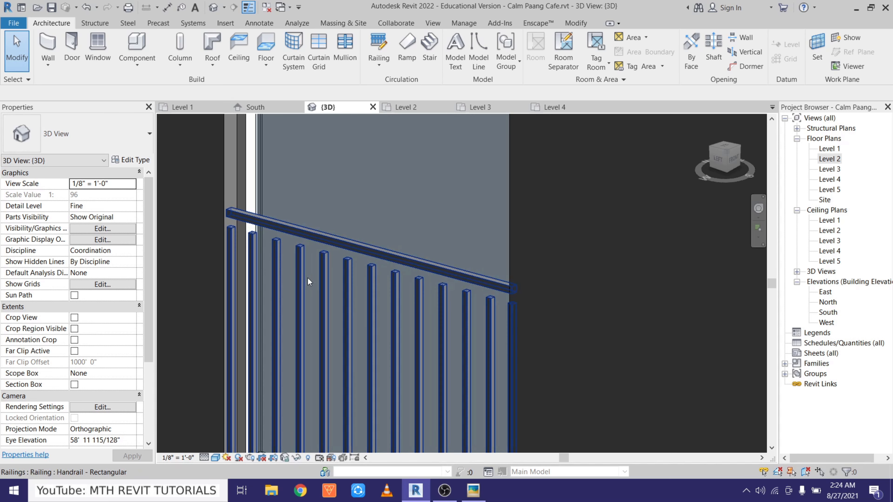
Step: Set the top rail height of the Handrail - Rectangular railing type to 2' 8"
scroll(300, 239, up, 3)
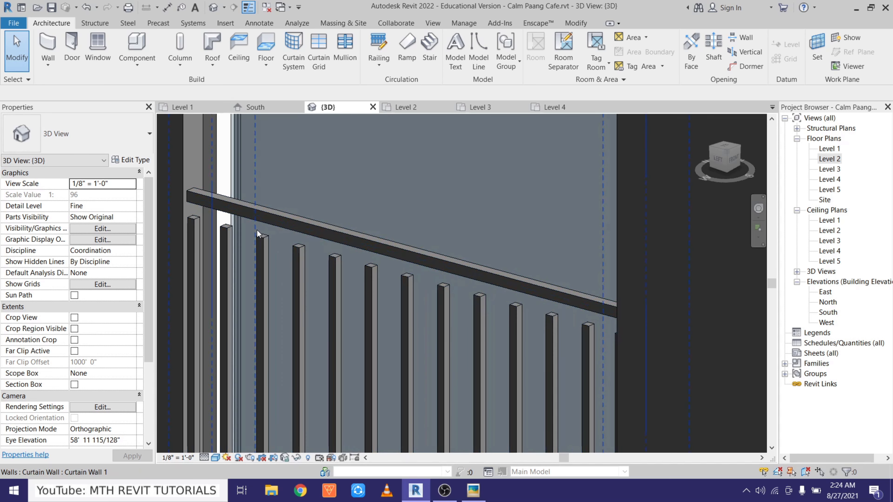
scroll(269, 246, down, 3)
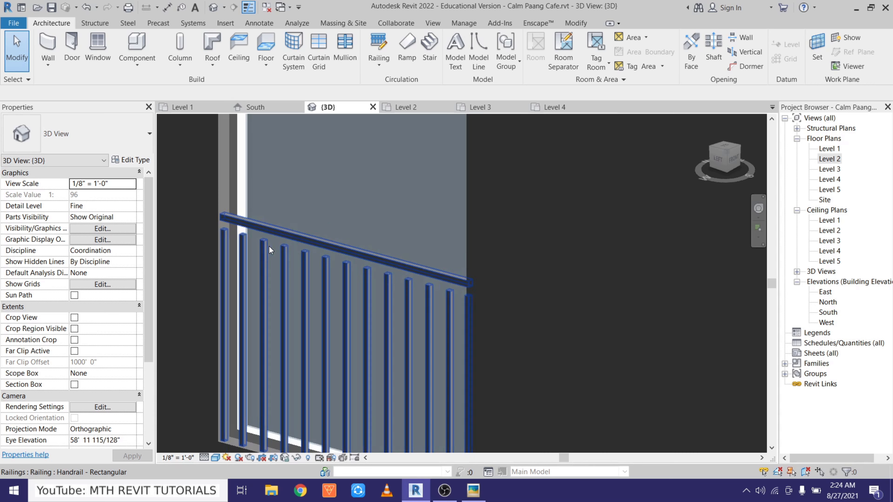
scroll(280, 278, up, 1)
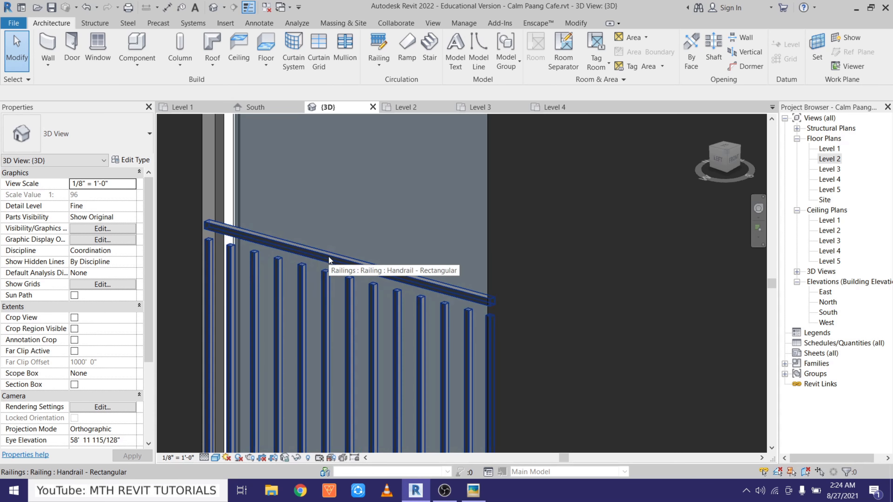
click(318, 252)
click(142, 162)
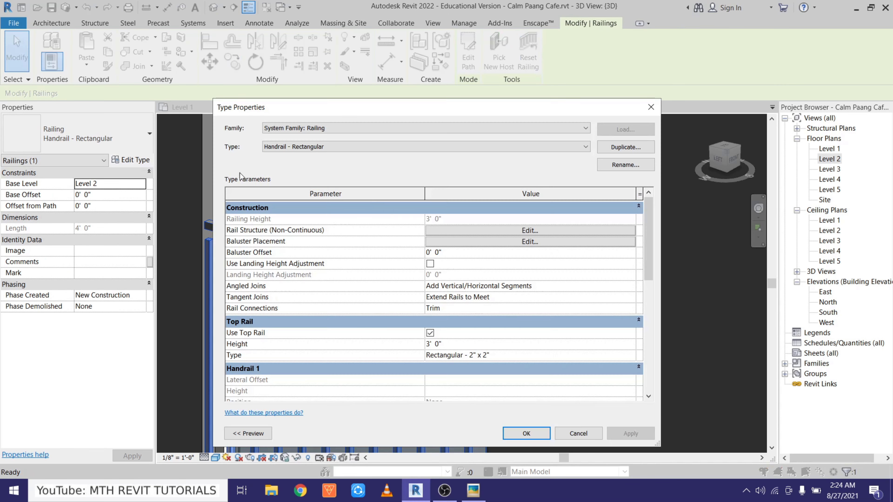
scroll(488, 271, down, 1)
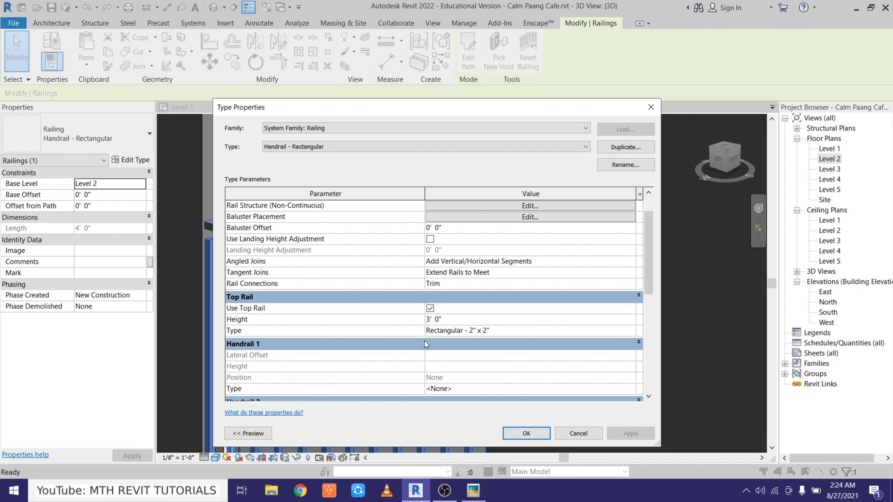
drag(385, 113, 470, 71)
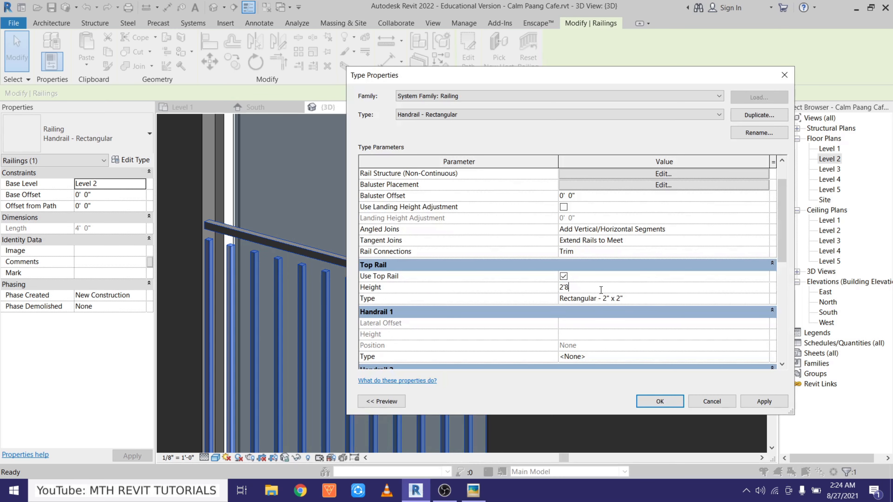
click(756, 402)
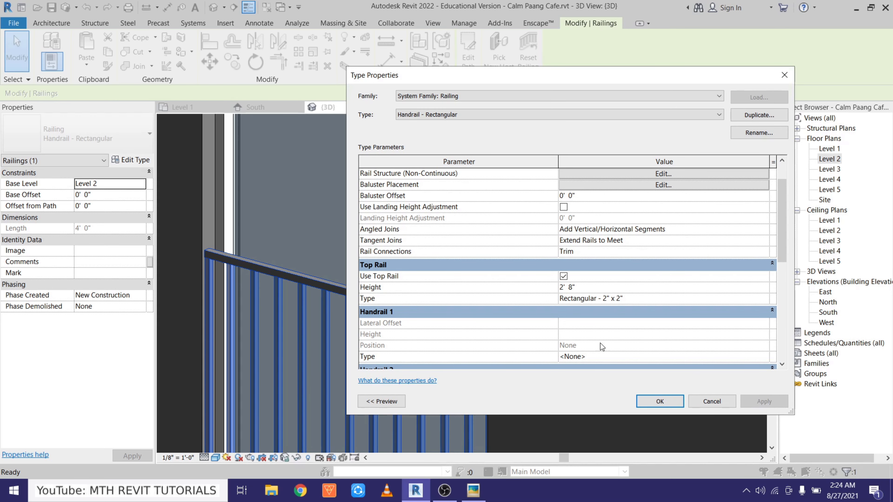
click(647, 405)
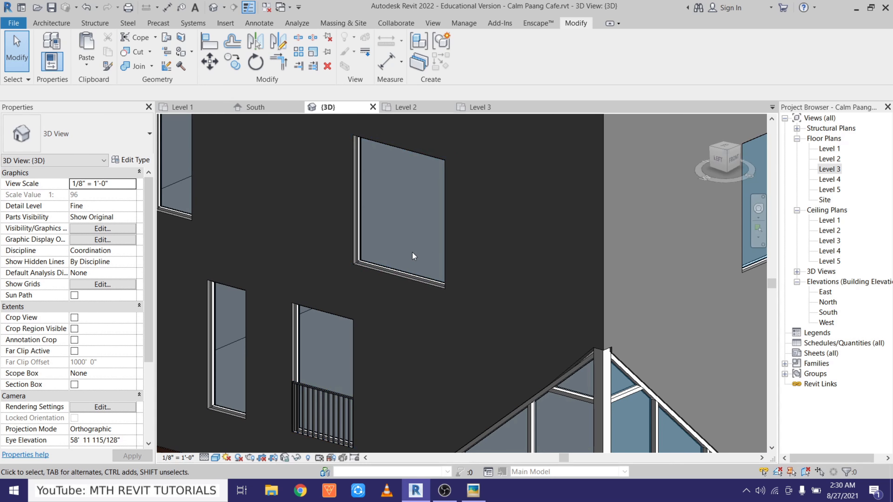
Step: Copy the Level 2 window railing and paste it aligned to Level 3
click(322, 396)
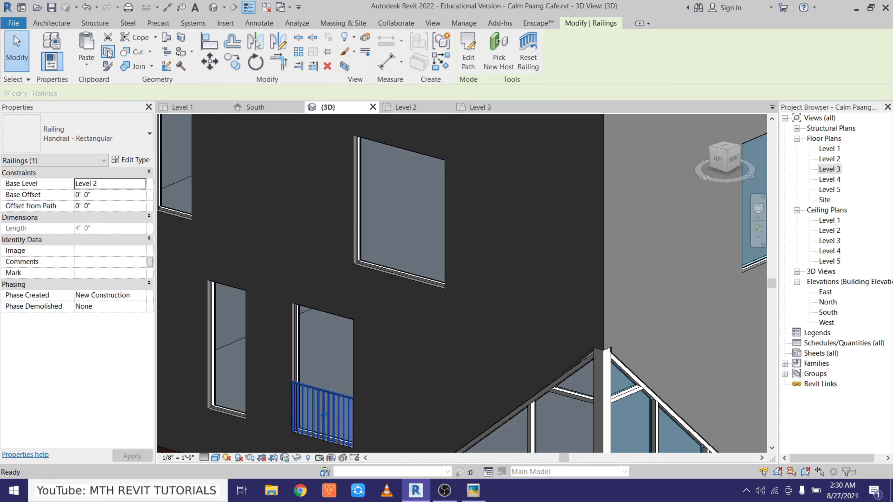
click(88, 63)
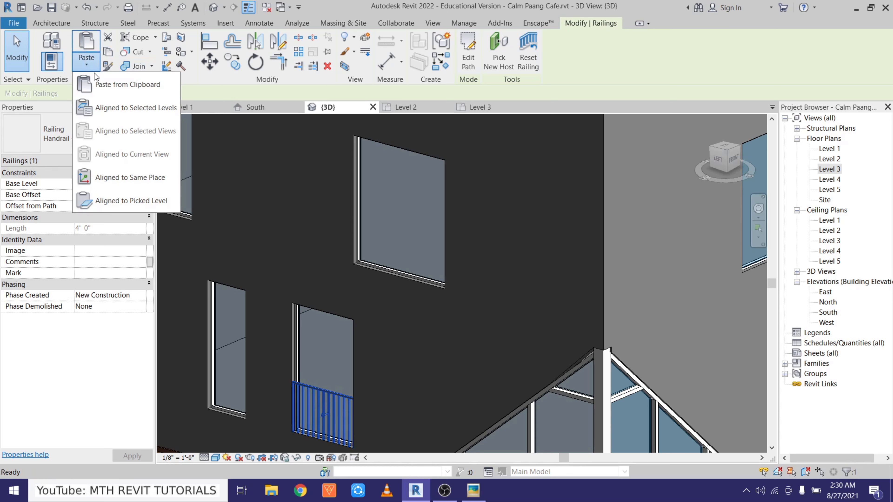
click(123, 114)
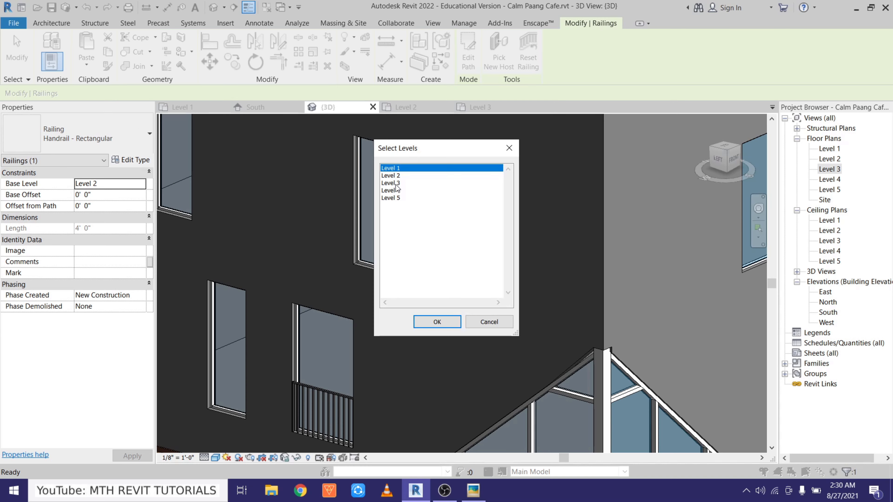
click(391, 183)
click(450, 322)
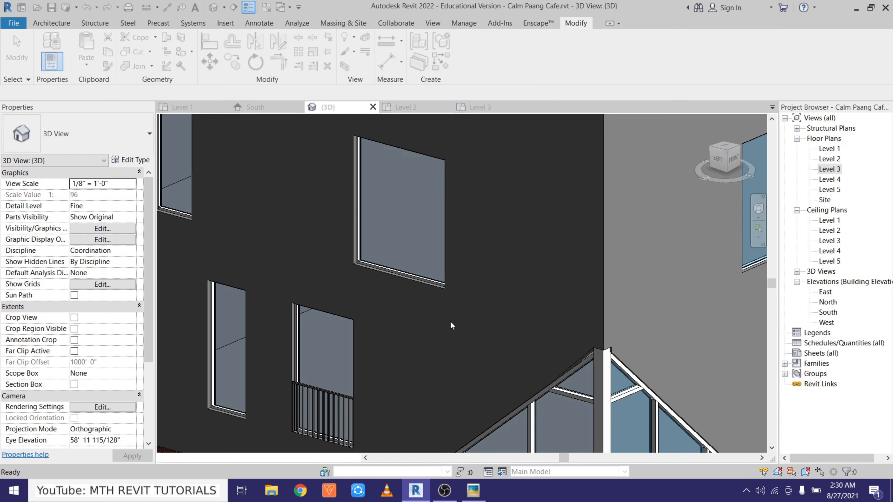
Step: Open the Level 3 floor plan and set its visual style to Wireframe
double_click(830, 169)
key(Escape)
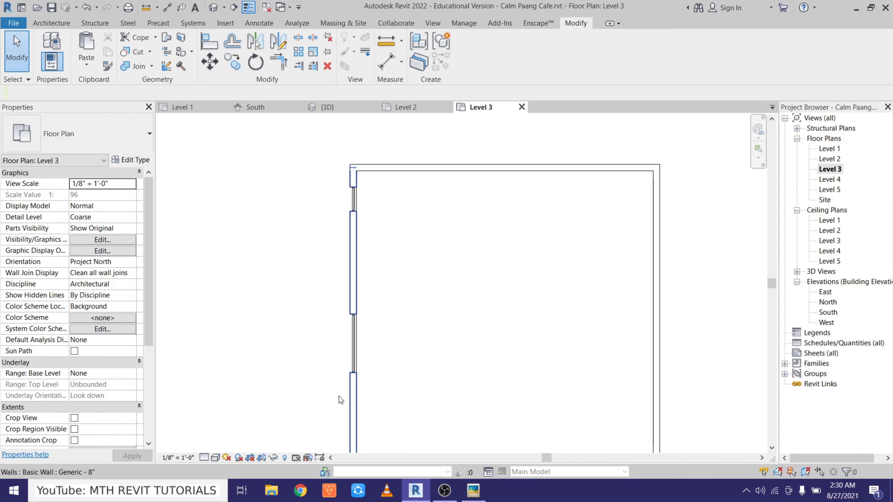
click(216, 458)
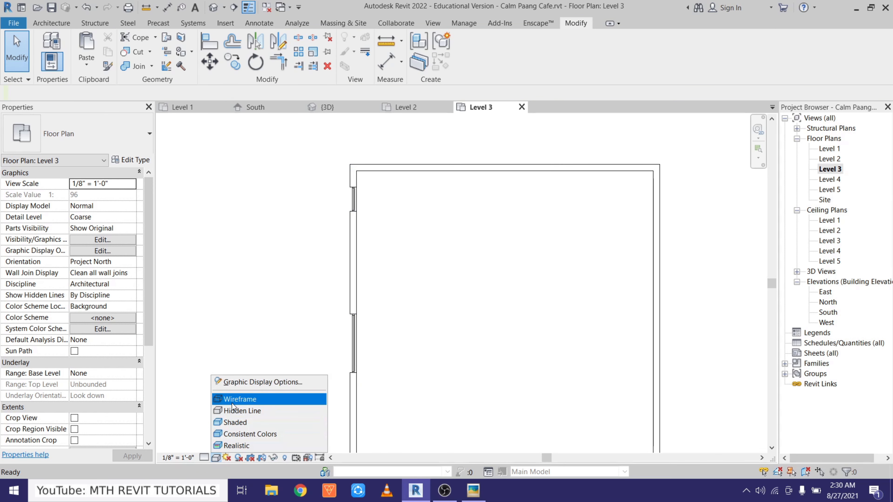
click(267, 400)
scroll(357, 294, up, 2)
scroll(348, 278, up, 3)
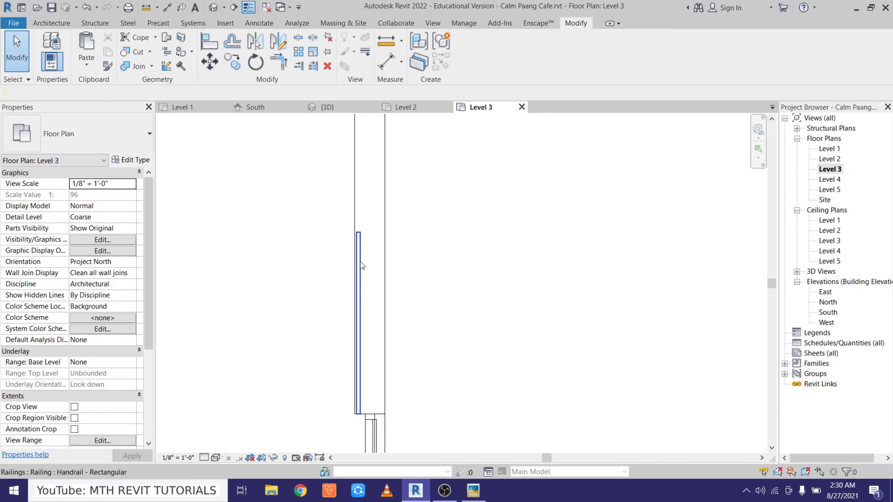
Step: Move the pasted railing so that it starts at the near jamb of the wider window opening in the west wall
click(358, 267)
click(214, 66)
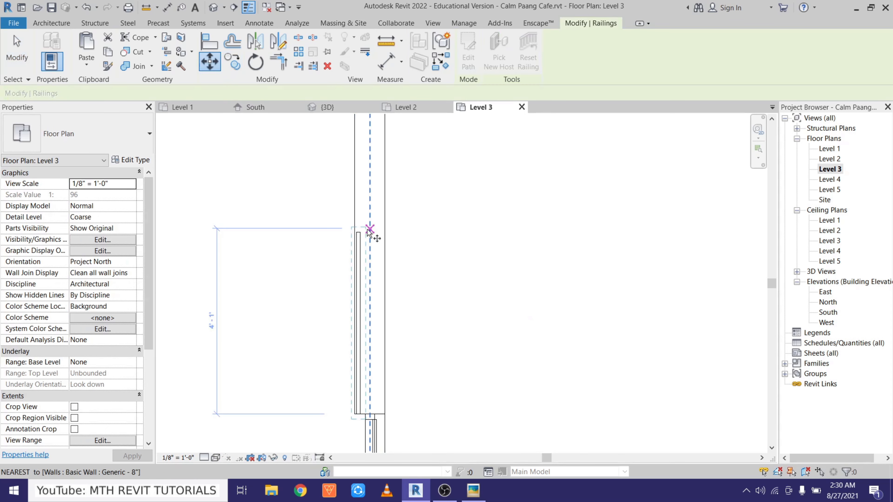
click(362, 196)
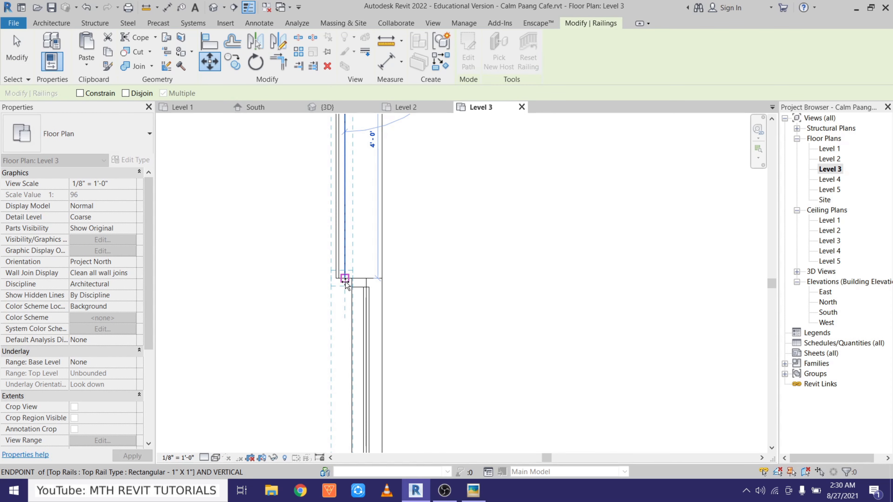
click(345, 281)
Step: Extend the railing's path to 6' so it spans the full width of the west window opening, and finish the sketch
scroll(385, 225, down, 2)
middle_drag(422, 368, 427, 359)
click(468, 56)
middle_drag(384, 382, 391, 325)
scroll(389, 324, up, 1)
drag(374, 295, 374, 365)
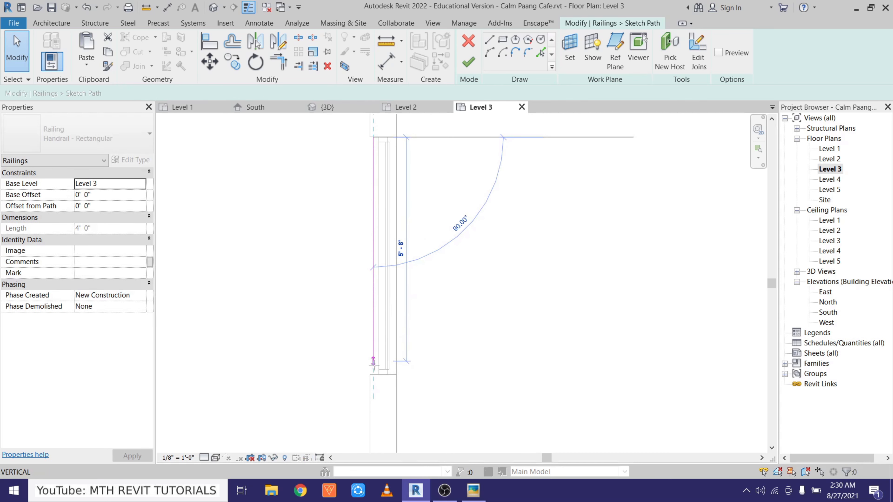
click(529, 337)
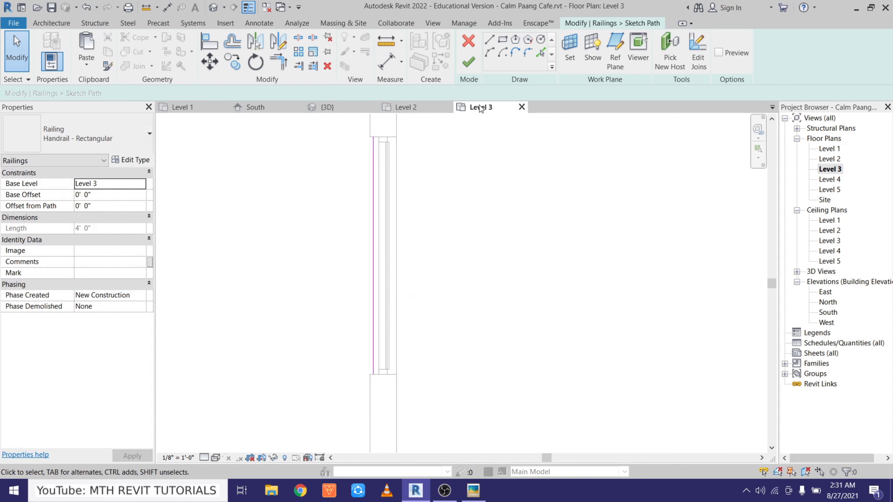
click(469, 63)
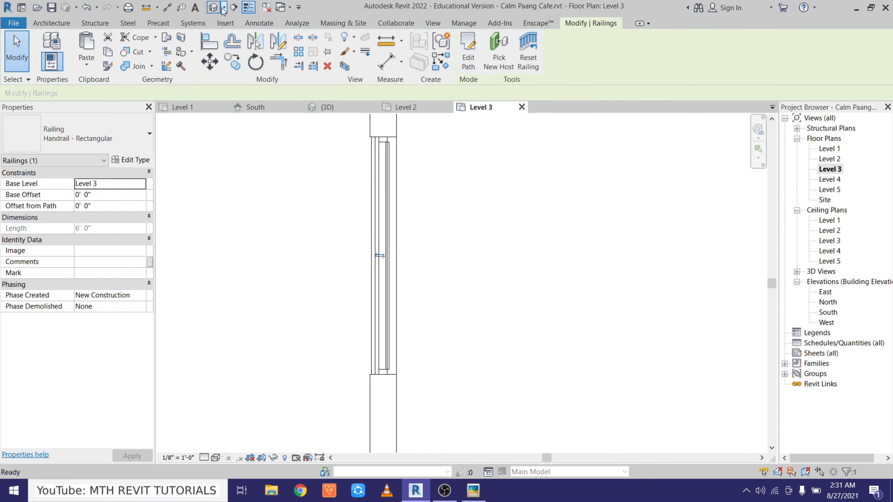
Step: Copy the 6' west window railing to the free area just outside the south wall, near its westernmost window
scroll(279, 197, down, 5)
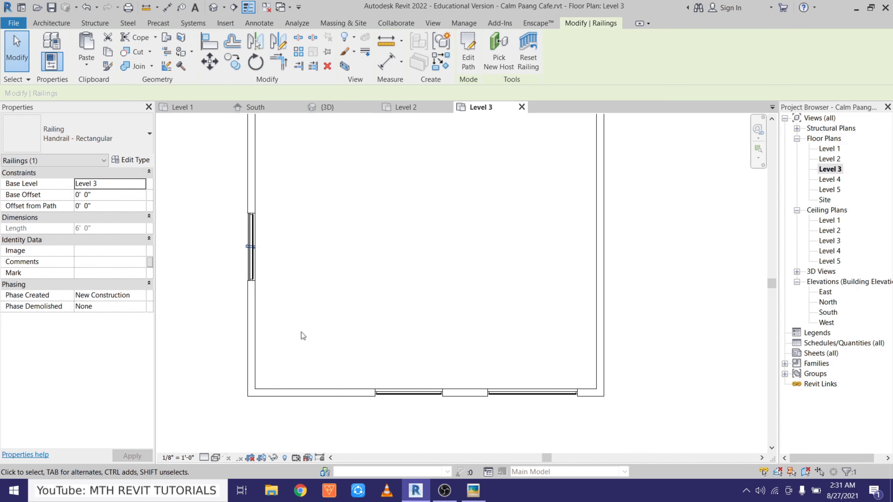
scroll(245, 247, up, 2)
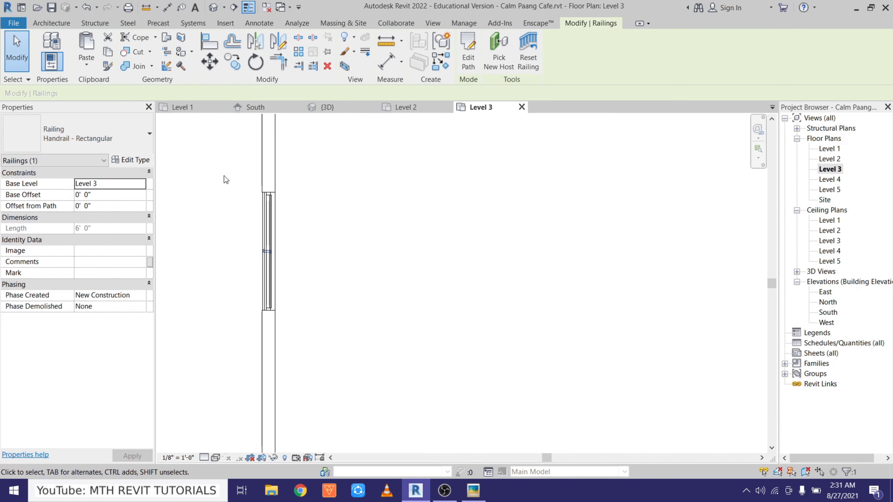
click(271, 193)
scroll(270, 191, down, 4)
middle_drag(386, 289, 357, 262)
scroll(346, 303, up, 4)
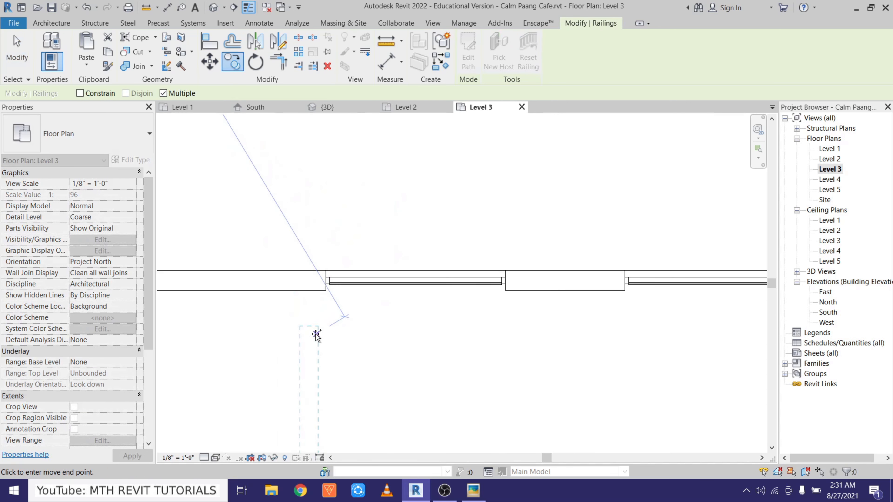
key(Escape)
key(Escape)
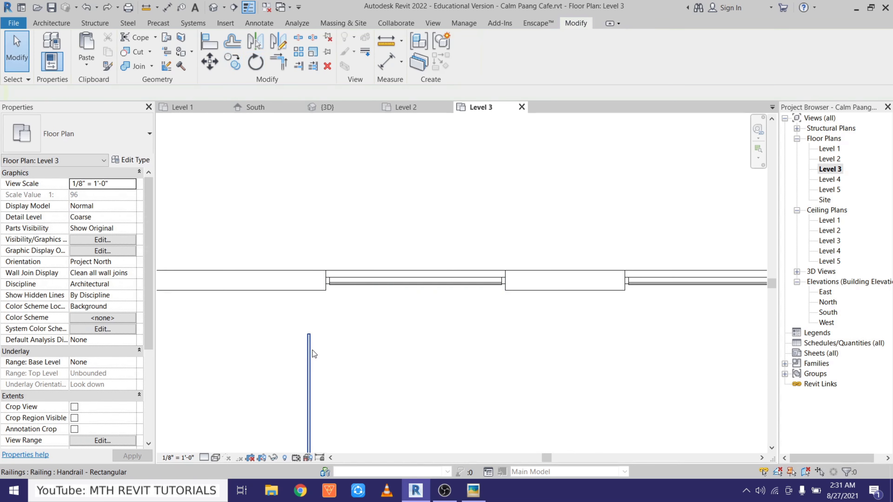
Step: Rotate the copied railing by 90° so it runs parallel to the south wall
click(312, 351)
click(264, 68)
click(298, 131)
text(90)
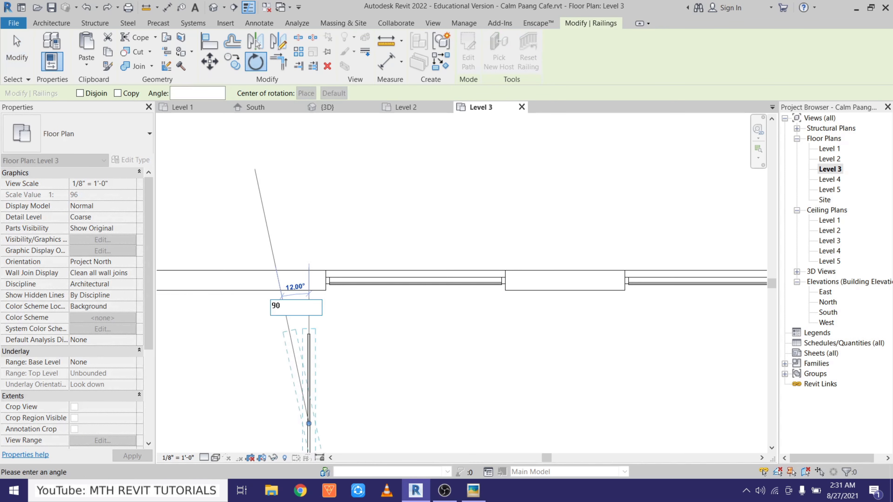
key(Return)
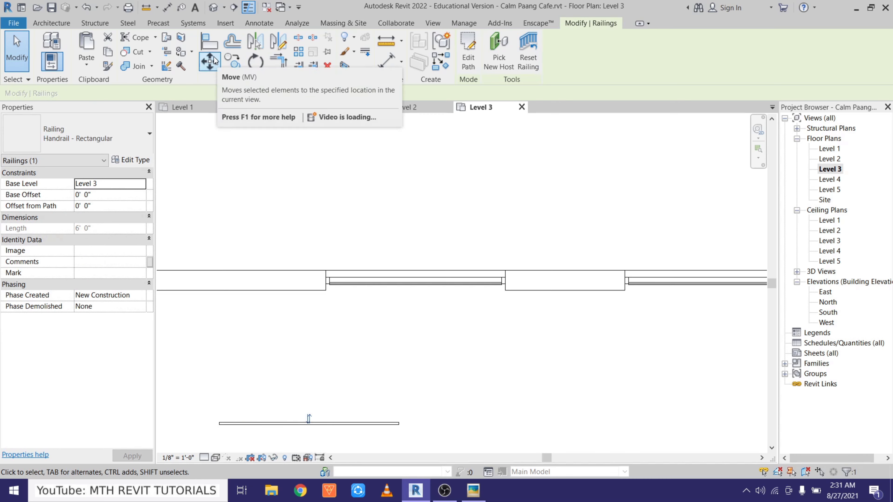
Step: Move the rotated 6' railing into the westernmost window opening of the south wall, aligned with its jamb corner at the outer wall face
click(209, 61)
click(219, 428)
scroll(329, 290, up, 3)
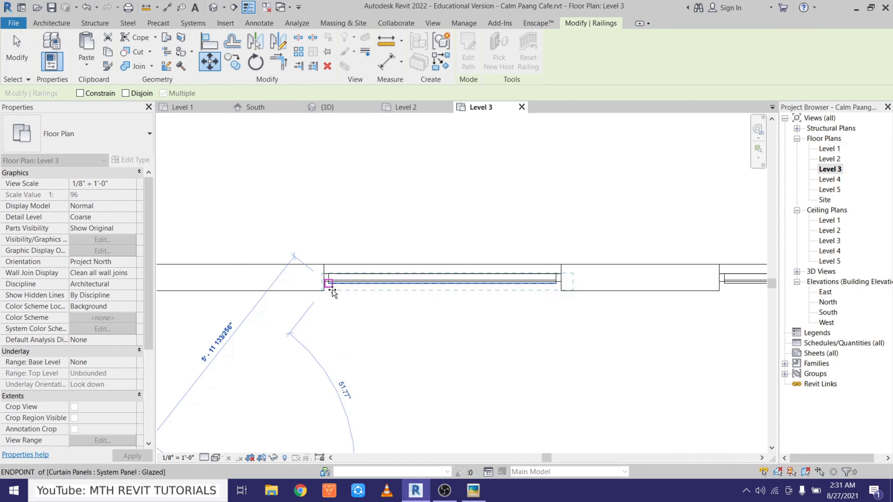
click(321, 290)
scroll(322, 292, down, 2)
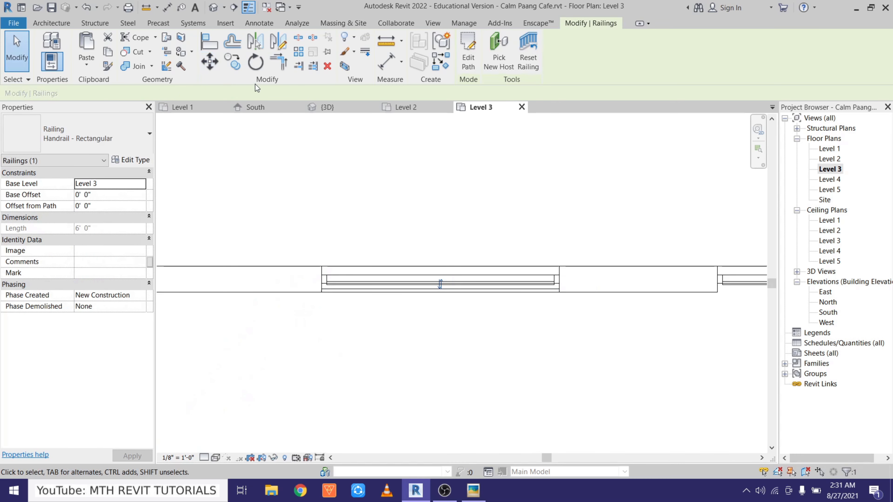
Step: Copy the 6' railing from its jamb corner to the matching corner of the wider window opening farther east in the south wall
click(232, 62)
click(319, 294)
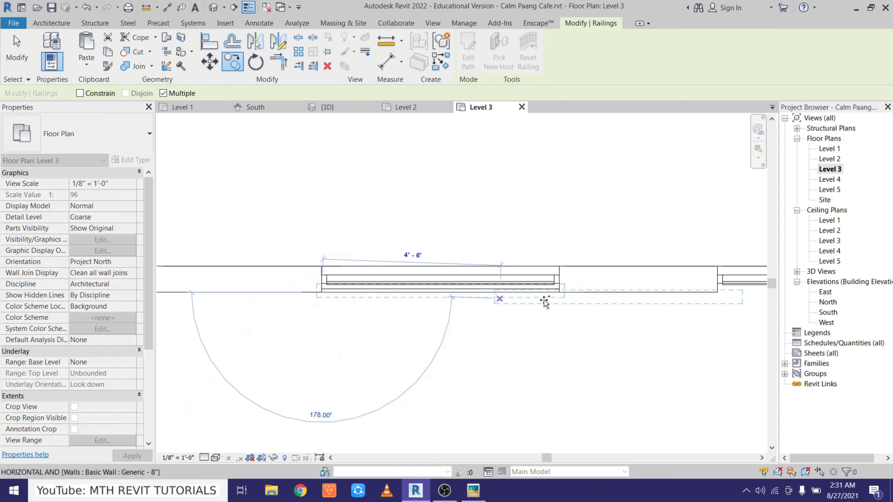
middle_drag(542, 300, 302, 306)
scroll(459, 298, up, 1)
click(469, 296)
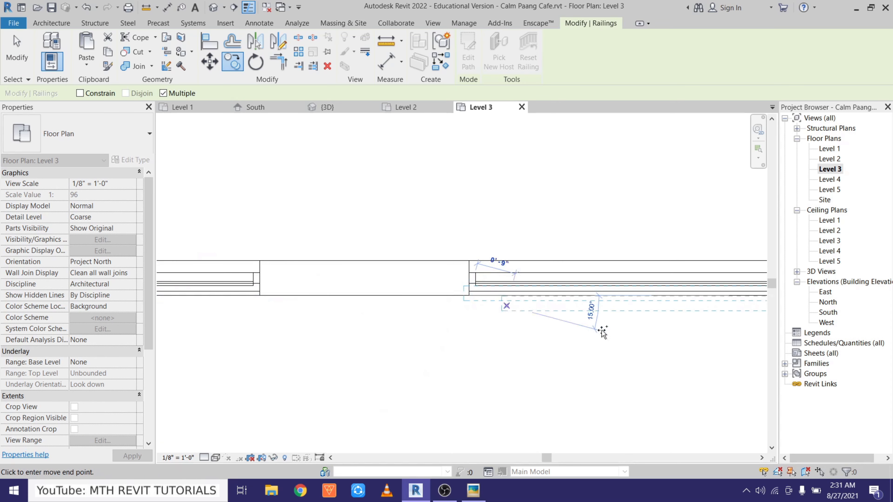
middle_drag(642, 333, 358, 358)
right_click(528, 339)
key(Escape)
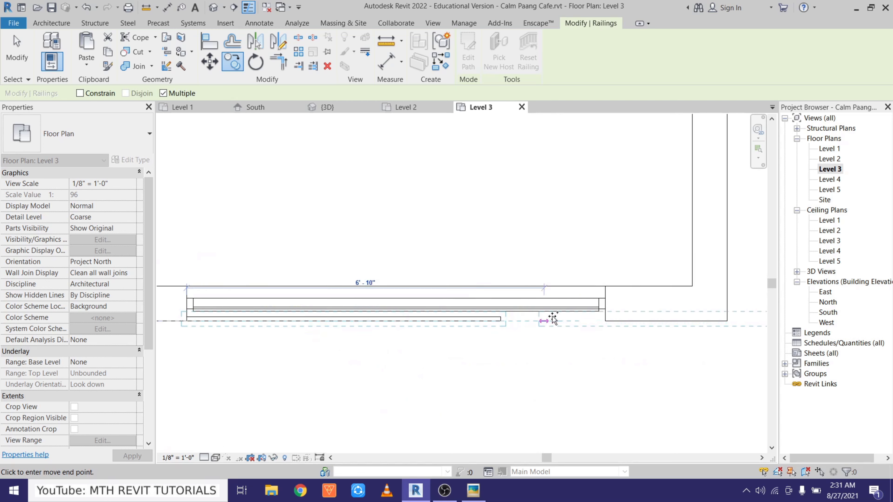
right_click(550, 232)
click(561, 235)
click(571, 312)
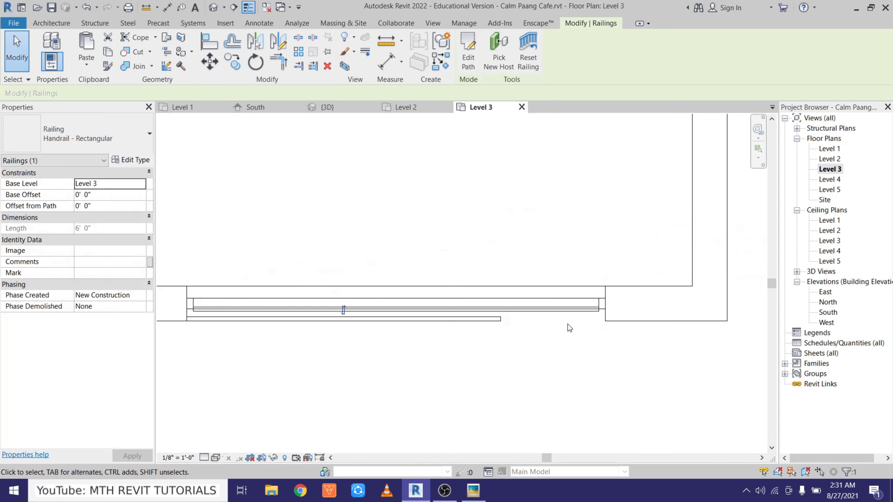
Step: Extend the copied railing's path to 8' so it spans the wider south window opening, and finish the sketch
right_click(568, 324)
click(595, 94)
click(408, 310)
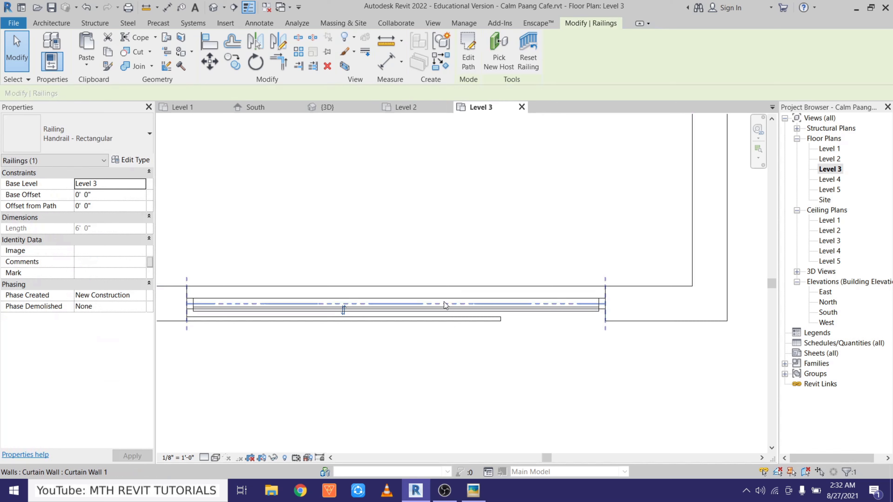
click(465, 65)
click(496, 318)
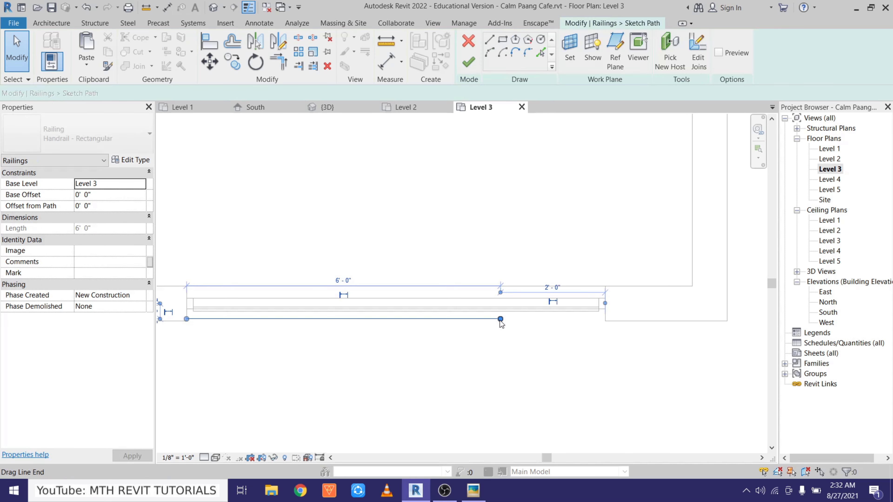
drag(500, 319, 605, 319)
click(468, 62)
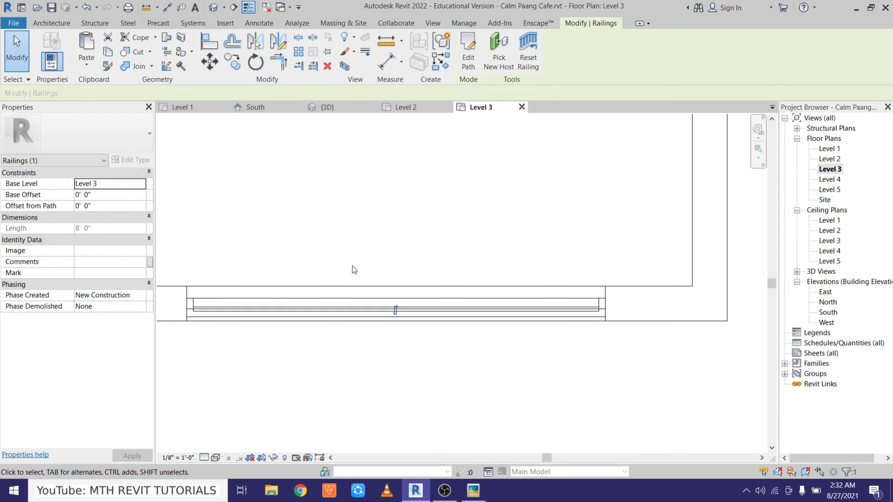
Step: Nudge the 8' railing and its curtain wall window together inward, away from the south wall's outer face
scroll(309, 367, up, 2)
click(307, 328)
click(303, 323)
ctrl+click(286, 305)
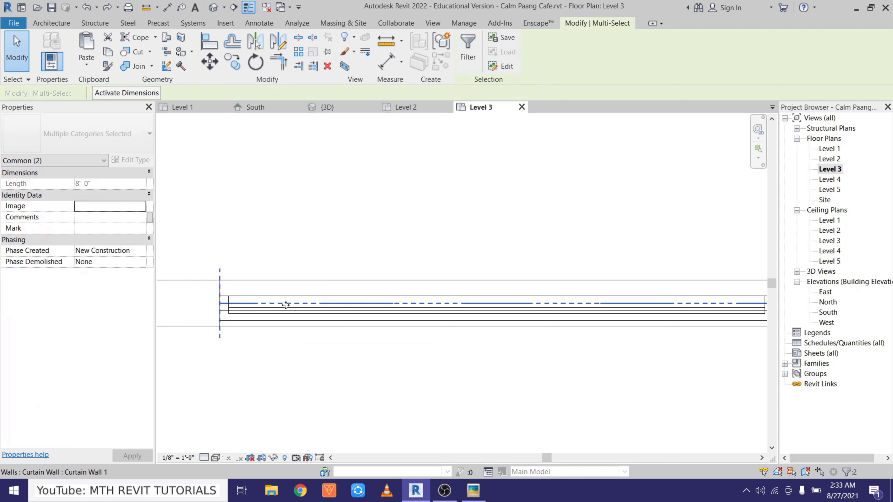
key(Up)
key(Up)
key(Up)
key(Up)
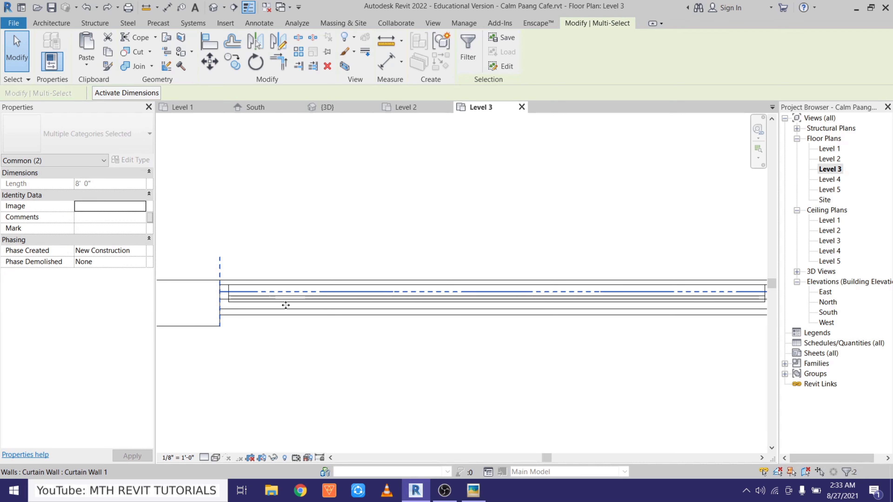
scroll(281, 311, down, 3)
key(Escape)
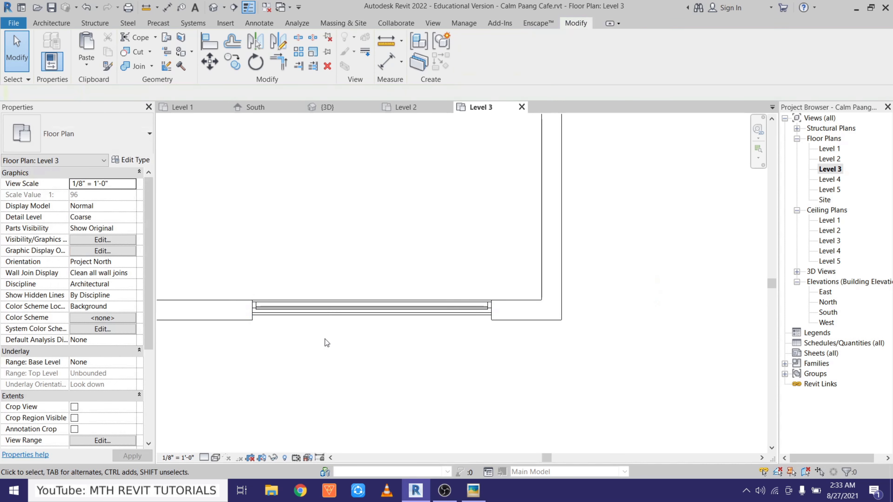
scroll(382, 328, down, 2)
middle_drag(390, 339, 453, 371)
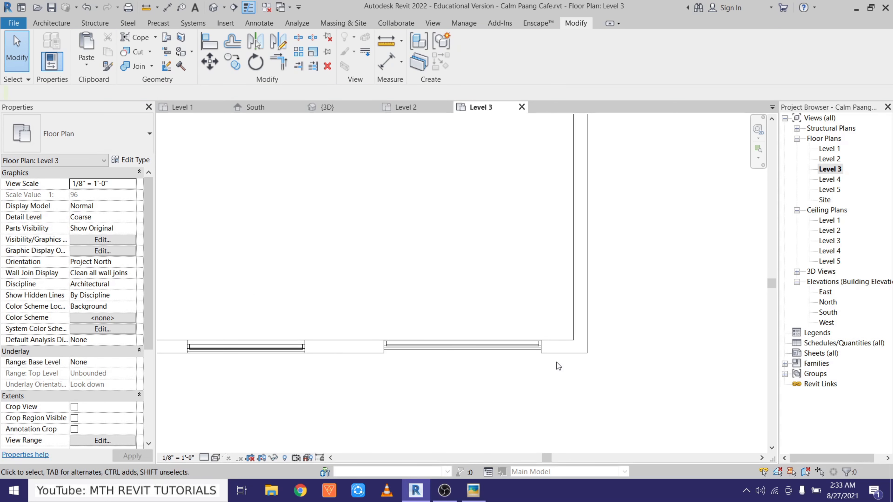
Step: Open the Level 2 floor plan and copy the west window railing to a free area near the south wall's window
double_click(829, 159)
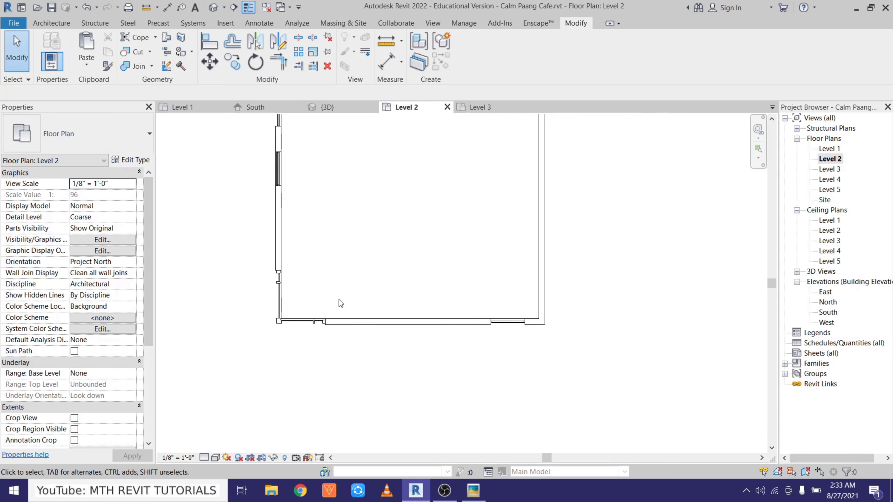
scroll(494, 327, up, 1)
scroll(242, 239, up, 5)
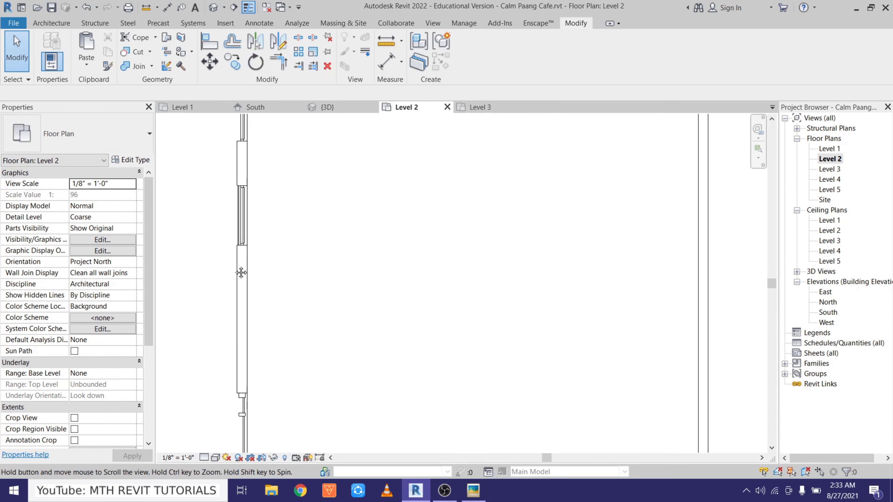
click(252, 237)
click(232, 61)
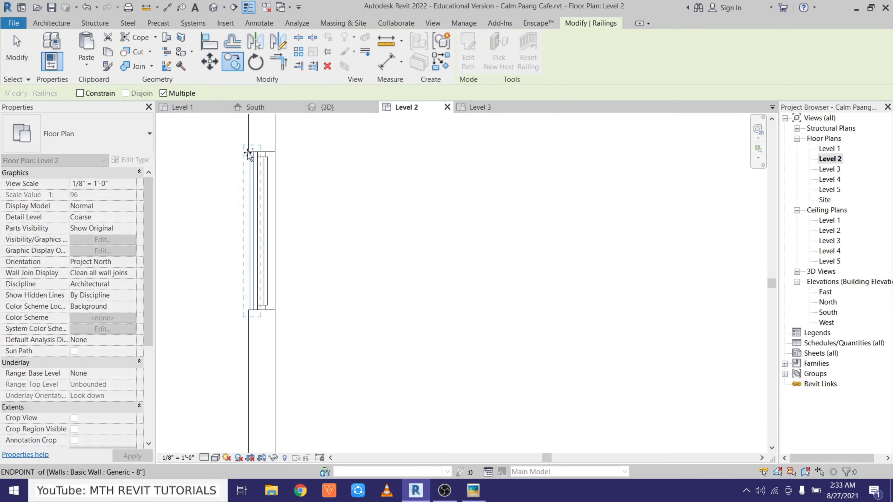
click(248, 154)
scroll(480, 338, down, 3)
scroll(436, 297, down, 2)
click(458, 344)
Step: Rotate the copied Level 2 railing by 90° so it runs parallel to the south wall
click(256, 62)
click(459, 206)
text(90)
key(Return)
Step: Move the rotated railing into the Level 2 south window opening, aligned with its jamb
click(209, 61)
click(412, 367)
scroll(459, 314, up, 4)
click(480, 296)
key(Escape)
scroll(397, 293, down, 6)
middle_drag(397, 216, 500, 279)
scroll(511, 391, down, 1)
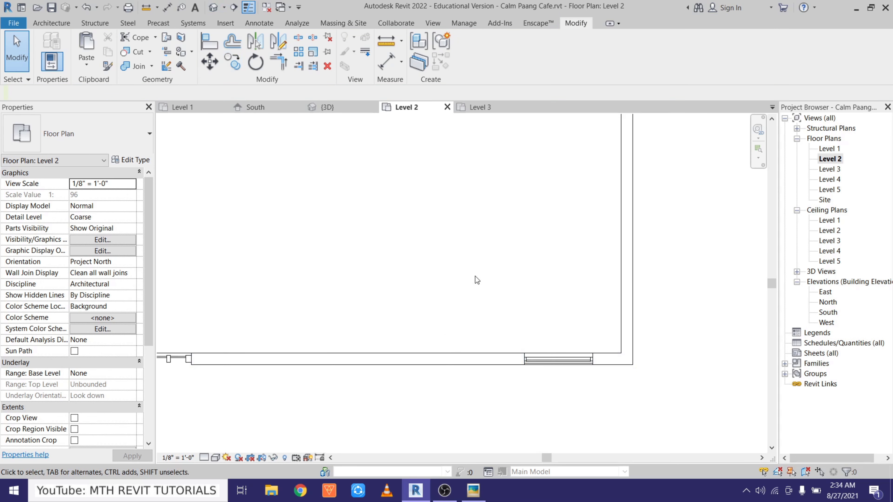
Step: Examine the railings in the west and south facade windows in the 3D view
click(214, 11)
scroll(368, 229, down, 3)
middle_drag(391, 271, 411, 339)
scroll(554, 249, down, 2)
shift+middle_drag(522, 301, 629, 394)
middle_drag(605, 206, 575, 224)
scroll(576, 224, up, 2)
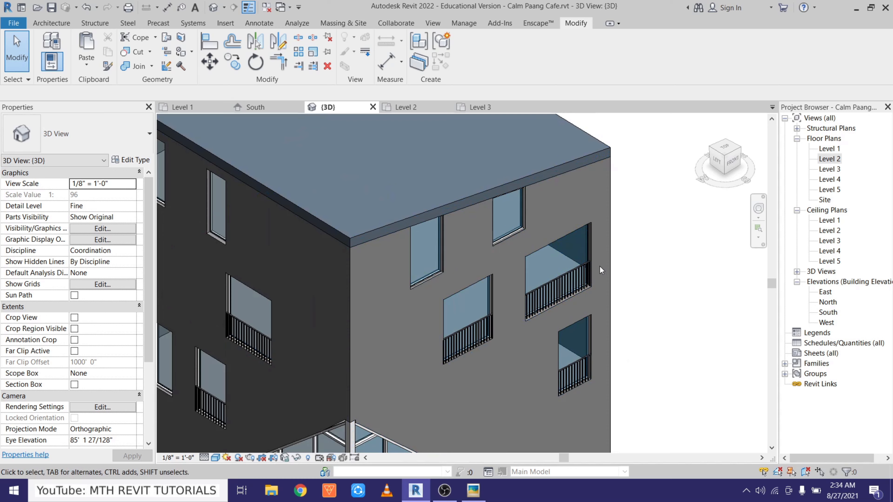
scroll(584, 287, down, 2)
shift+middle_drag(540, 309, 557, 270)
scroll(558, 269, up, 5)
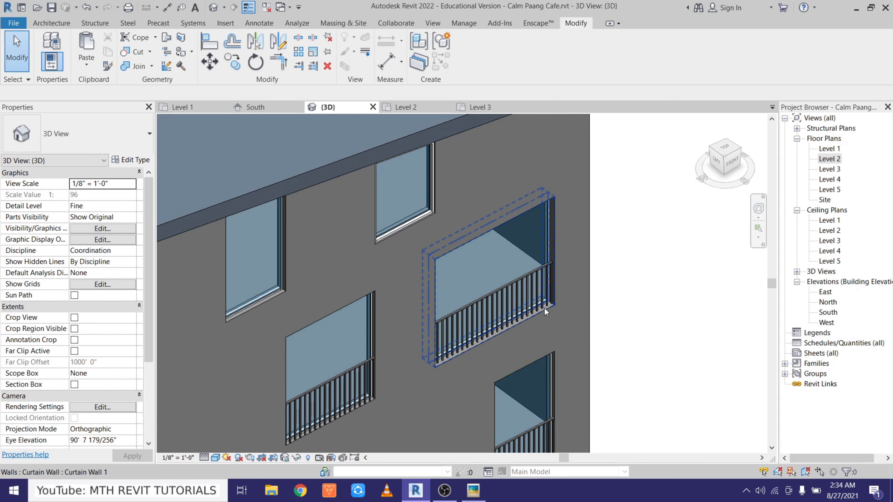
Step: Open the Level 3 floor plan and start an in-place model in the Generic Models category named "Wood Slats"
double_click(831, 171)
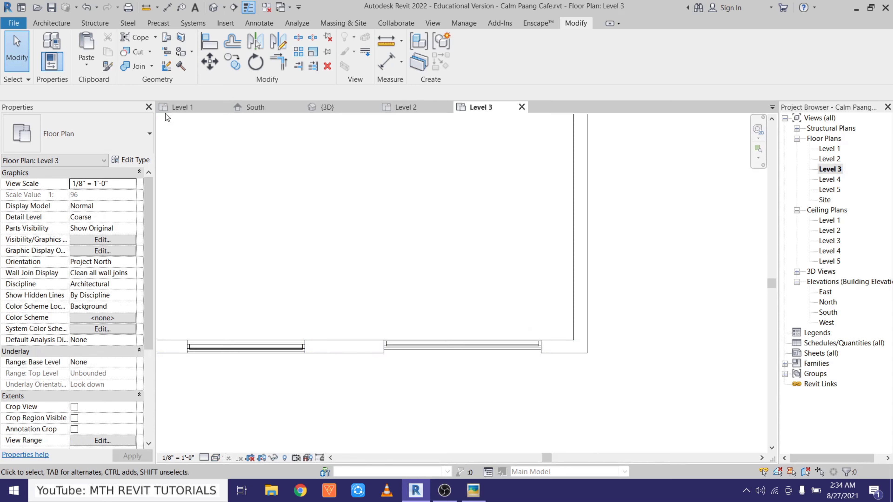
click(63, 23)
click(137, 65)
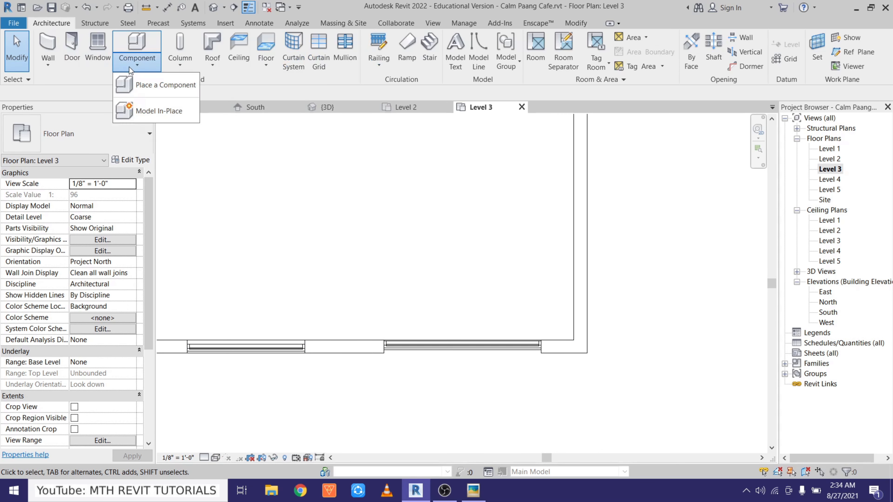
click(157, 109)
click(421, 225)
key(t)
key(g)
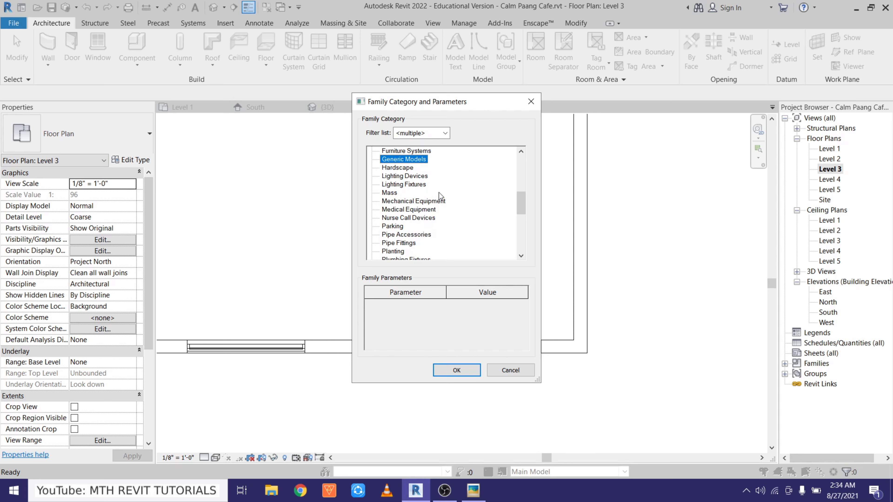
click(461, 372)
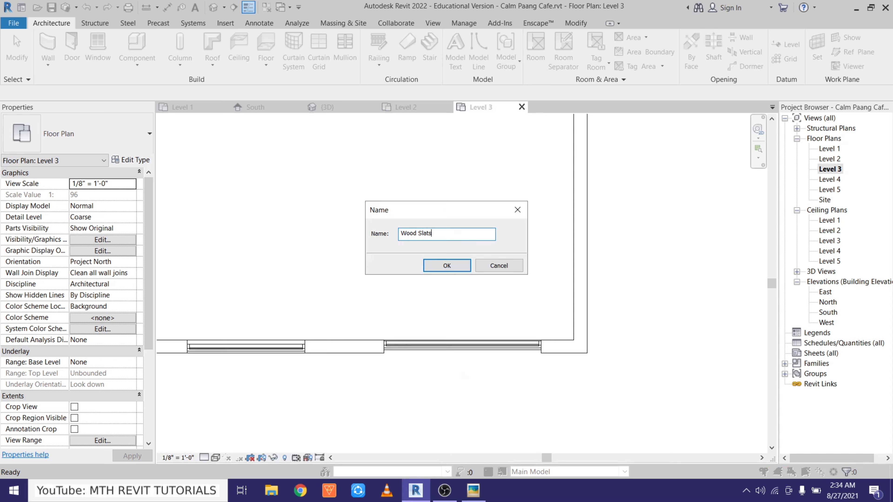
key(Return)
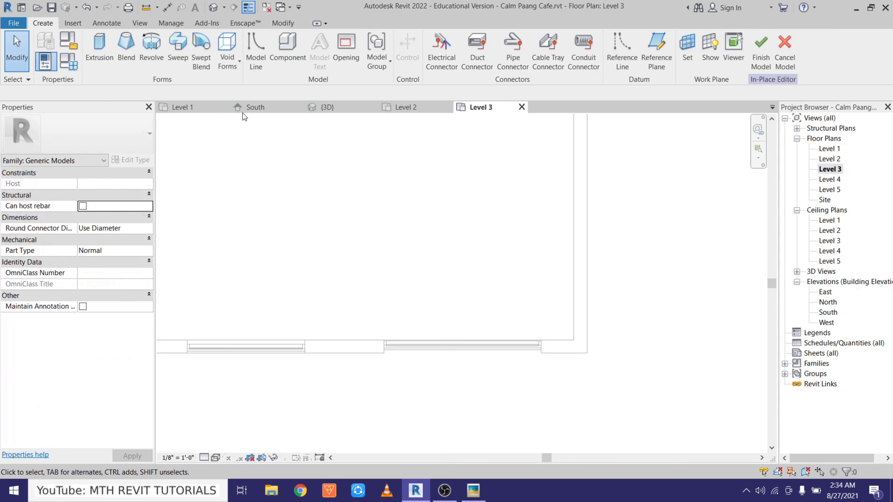
Step: Start an extrusion and sketch a rectangle about 3" by 3" just outside the wider south window
click(109, 65)
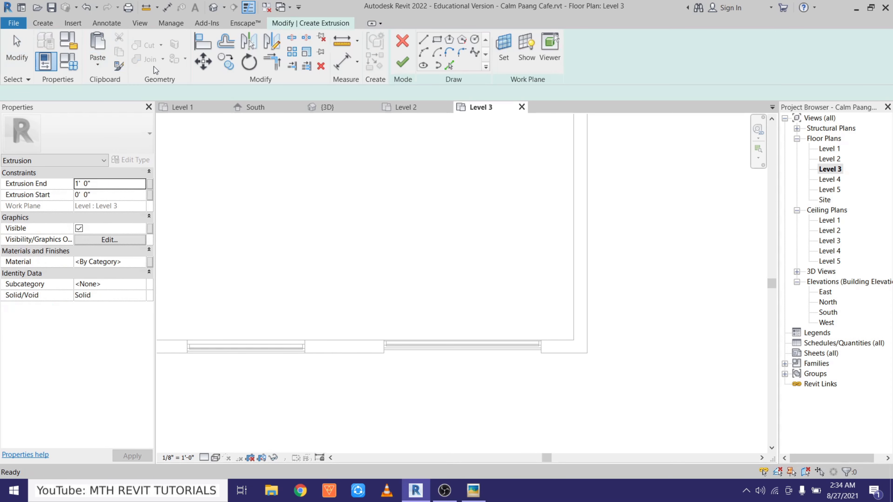
click(437, 40)
scroll(506, 309, up, 2)
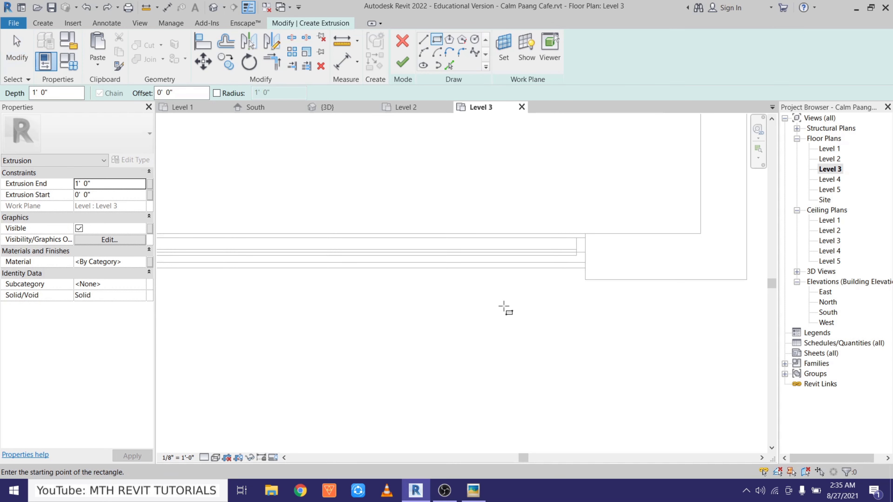
click(499, 291)
click(520, 308)
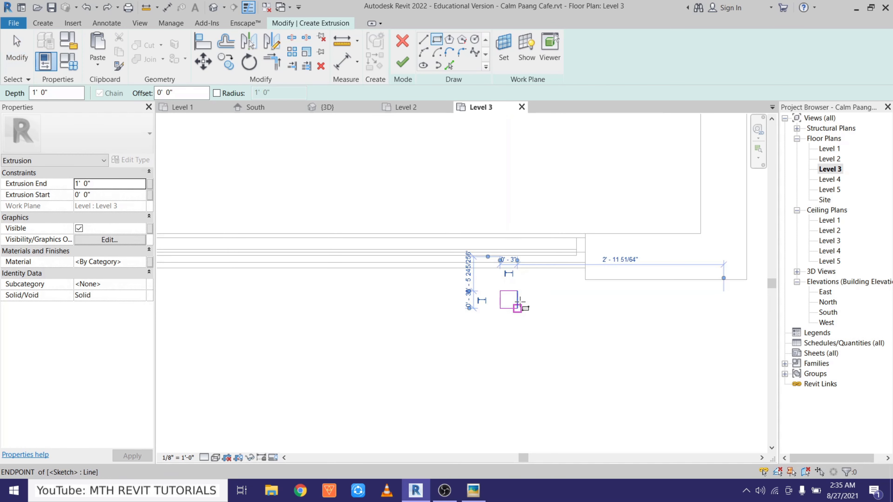
scroll(517, 304, up, 2)
key(Escape)
key(Escape)
Step: Set both the width and the depth of the sketched square to 1"
click(515, 305)
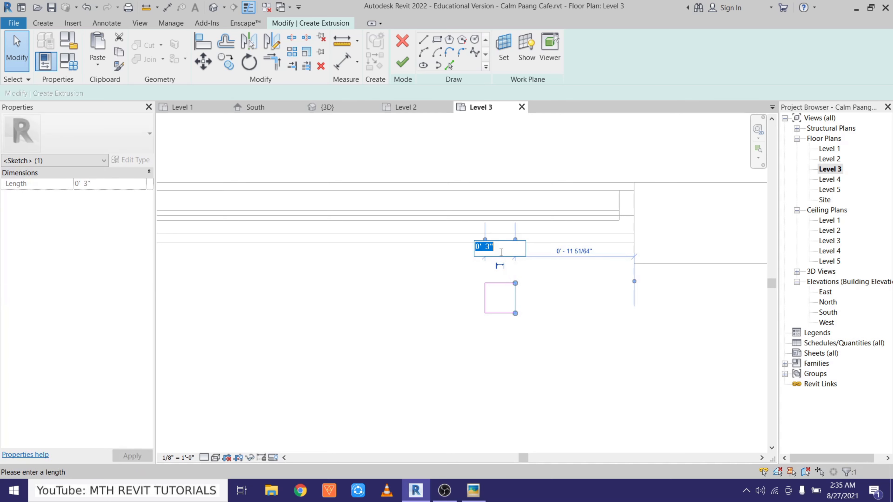
key(Return)
scroll(453, 263, up, 2)
key(Escape)
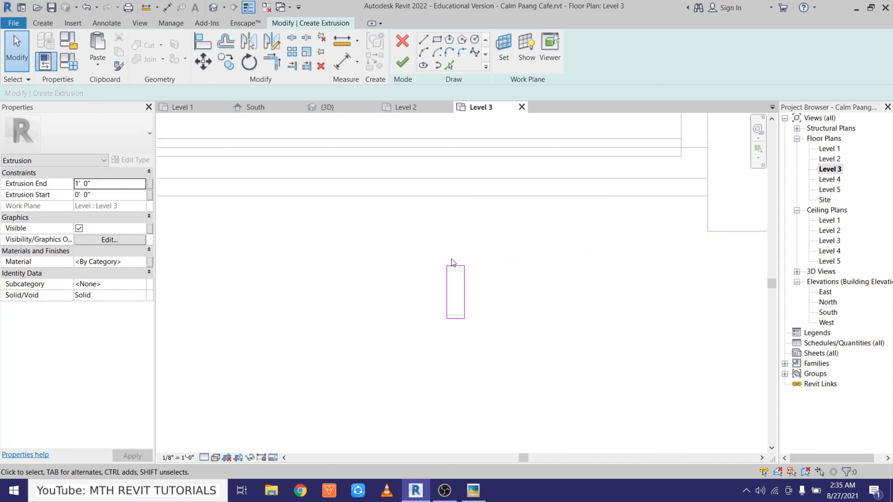
click(456, 266)
click(417, 289)
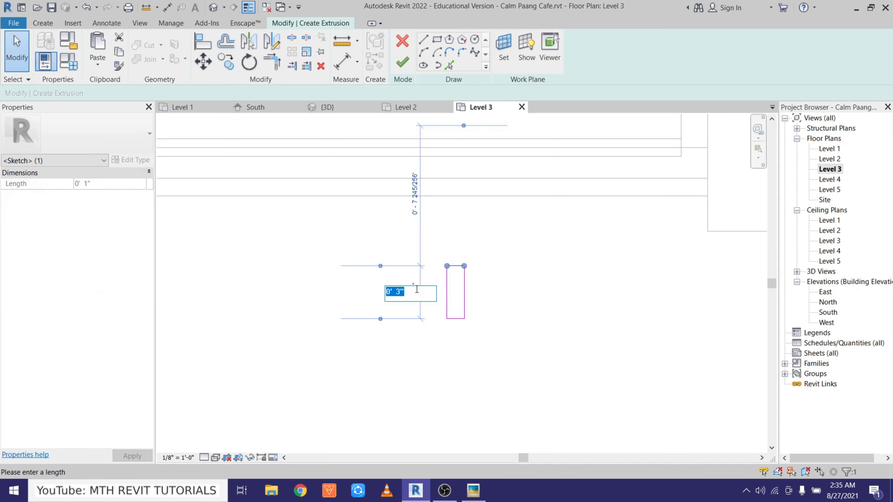
text(1)
key(Return)
key(Escape)
scroll(415, 292, down, 2)
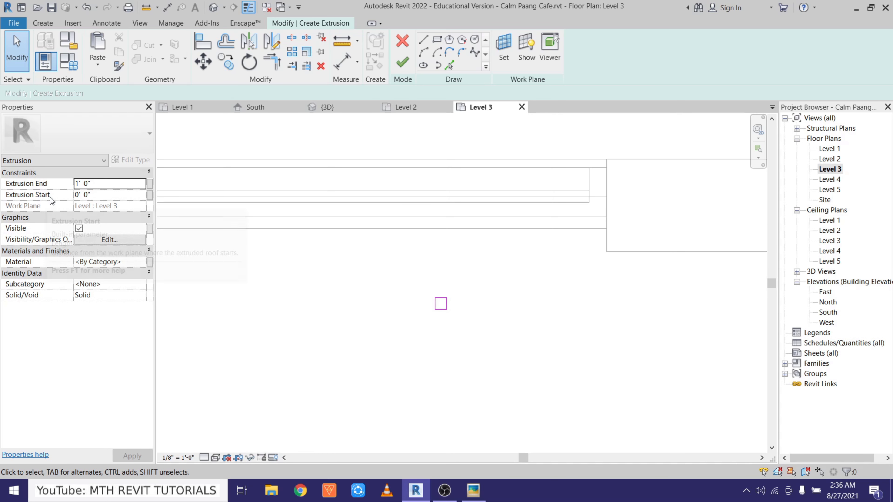
Step: Set the extrusion end to 7' and finish the slat extrusion
click(103, 195)
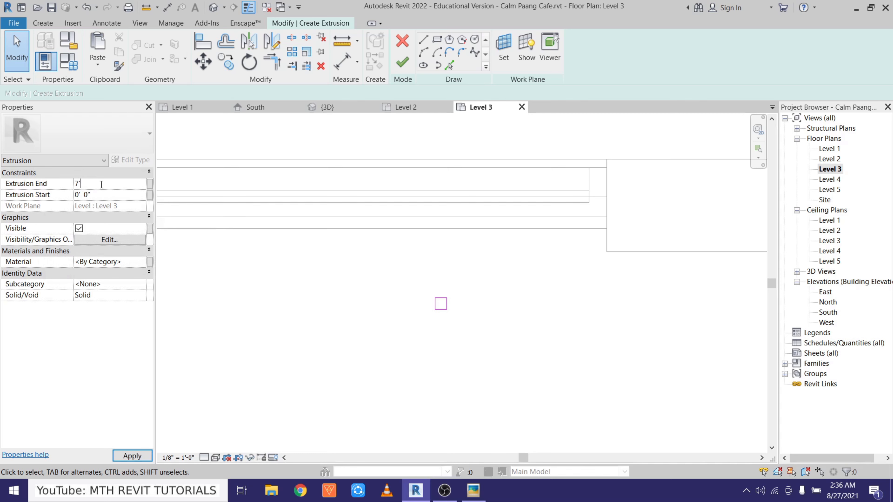
key(Return)
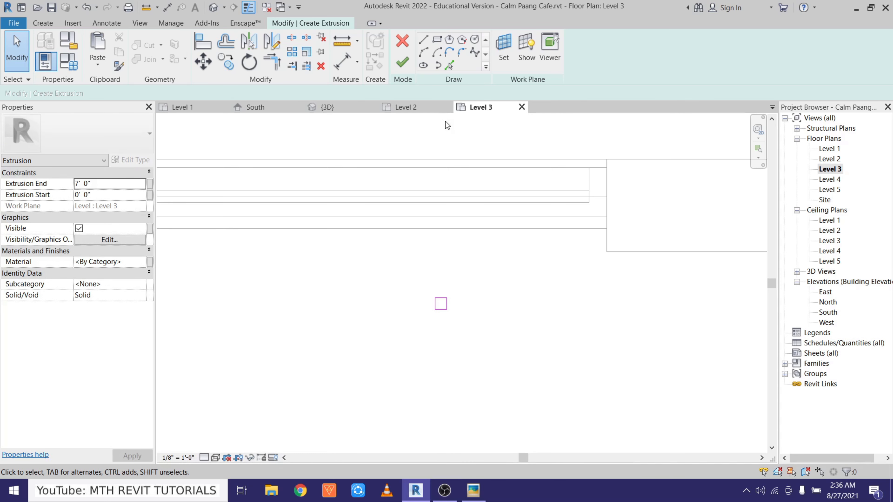
click(403, 62)
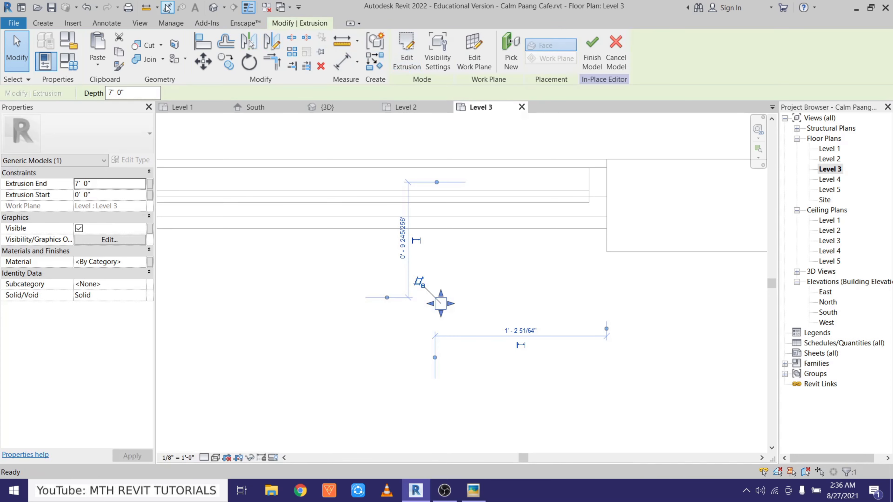
Step: Examine the new slat's height and position against the south window in the 3D view
click(211, 7)
click(534, 352)
shift+middle_drag(534, 351, 543, 309)
click(535, 235)
middle_drag(583, 365, 531, 320)
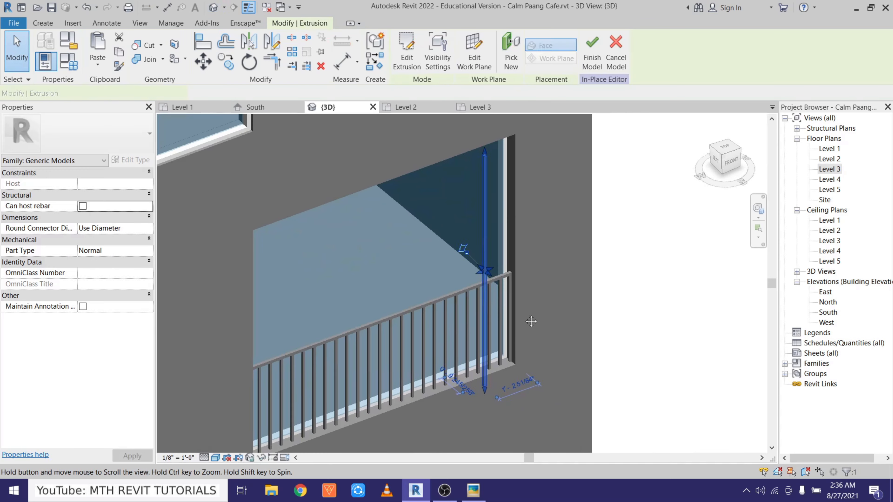
click(601, 339)
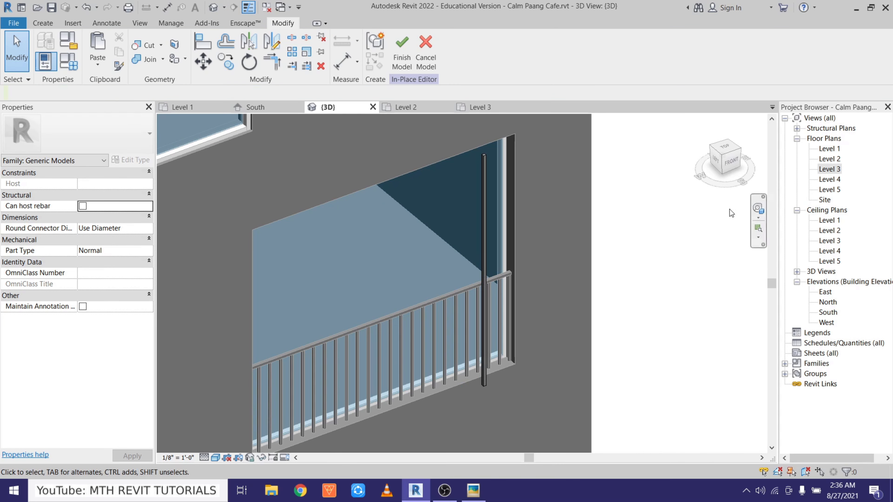
Step: Return to the Level 3 floor plan and copy the slat 2" to the west, parallel to the window
double_click(808, 169)
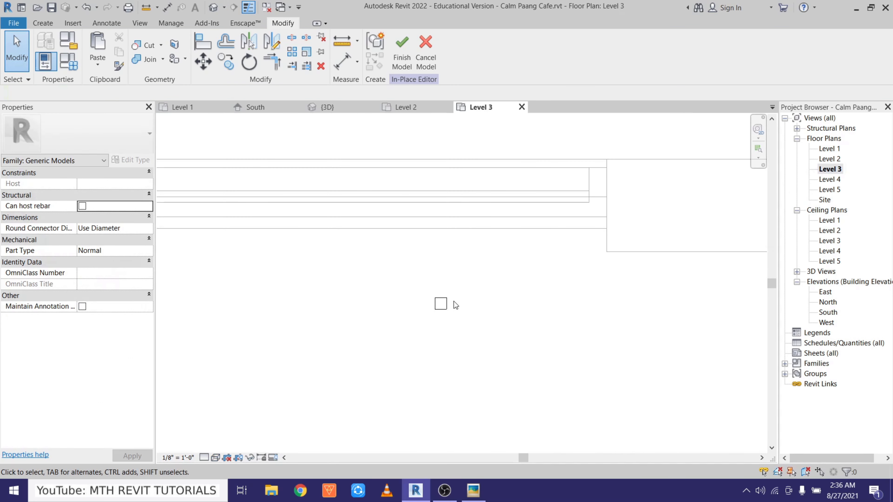
click(447, 304)
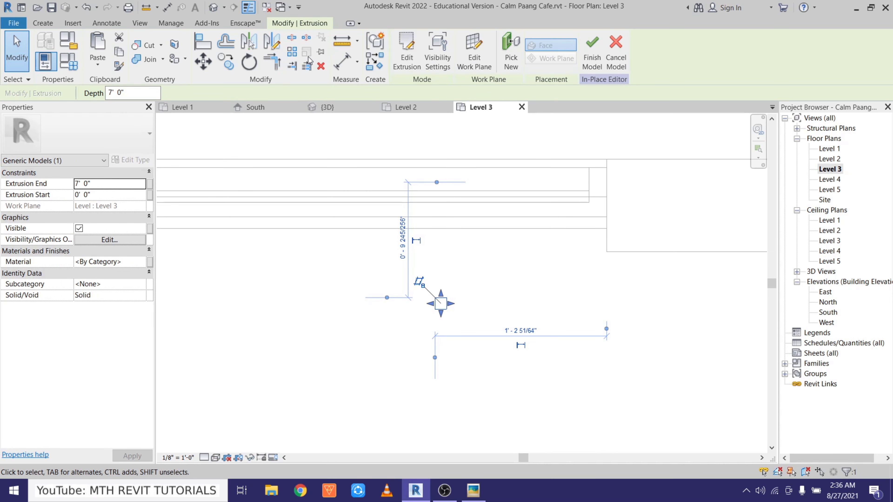
click(222, 66)
click(443, 303)
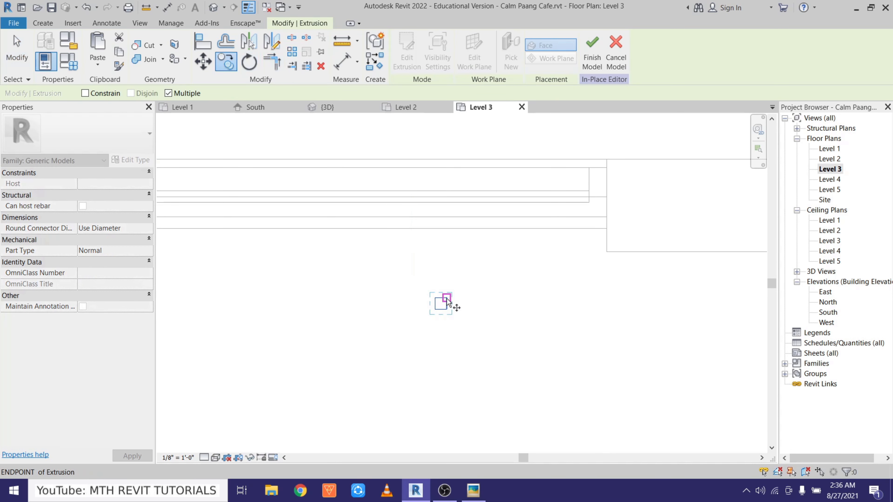
text(2")
key(Return)
key(Escape)
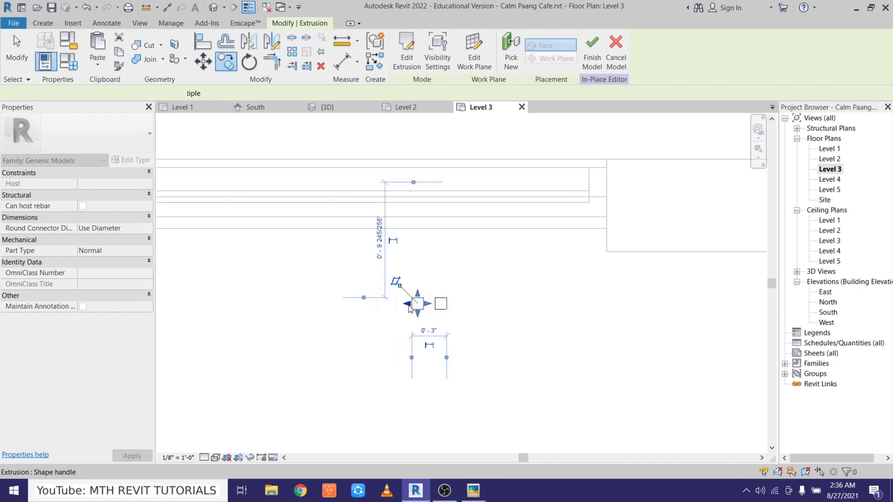
key(Escape)
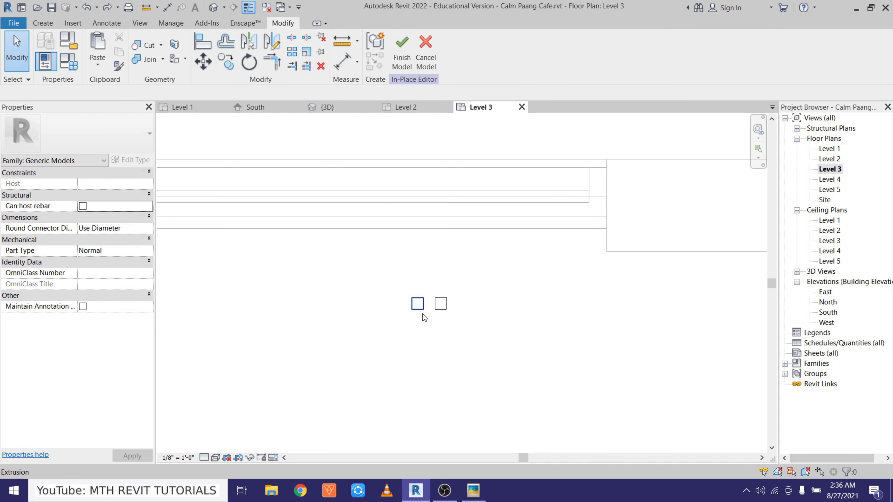
Step: Copy the new slat four more times westward at the same spacing to make a row of six
click(423, 314)
click(226, 61)
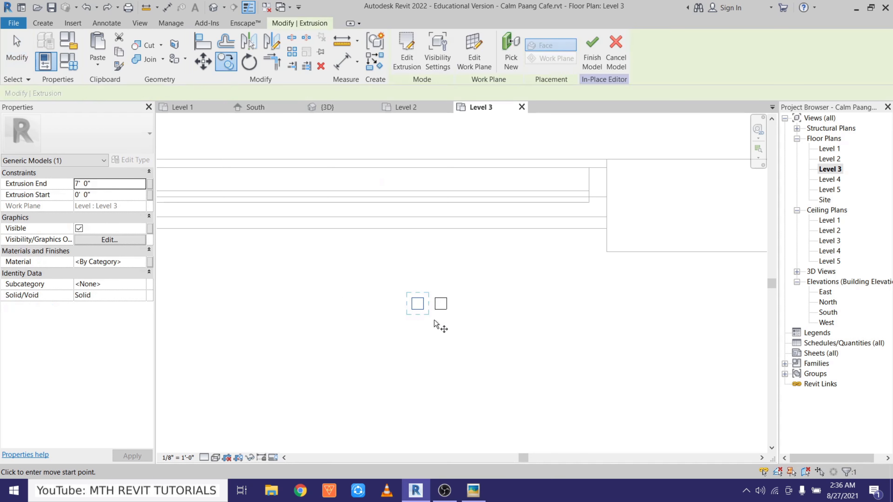
click(434, 310)
click(411, 309)
click(388, 310)
click(365, 310)
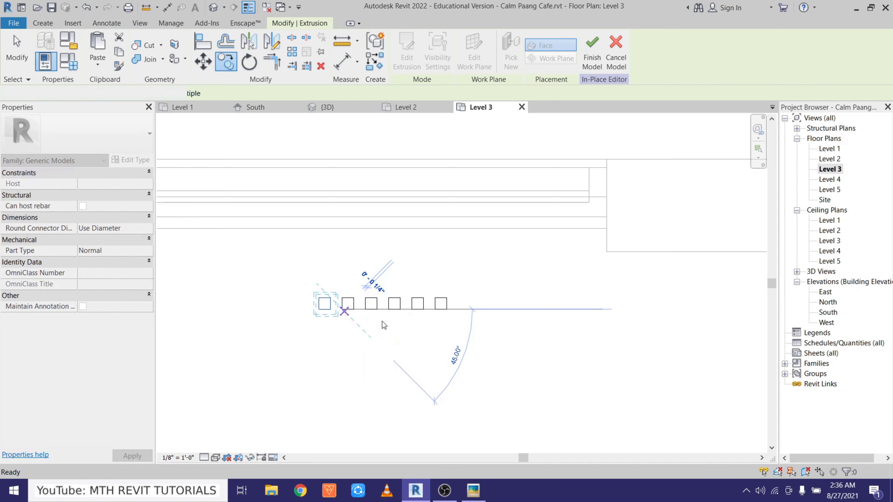
click(342, 310)
key(Escape)
key(Escape)
Step: Copy the five western slats along the row at the same spacing to extend it to eleven slats
click(277, 252)
drag(420, 324, 428, 328)
key(c)
key(o)
click(435, 309)
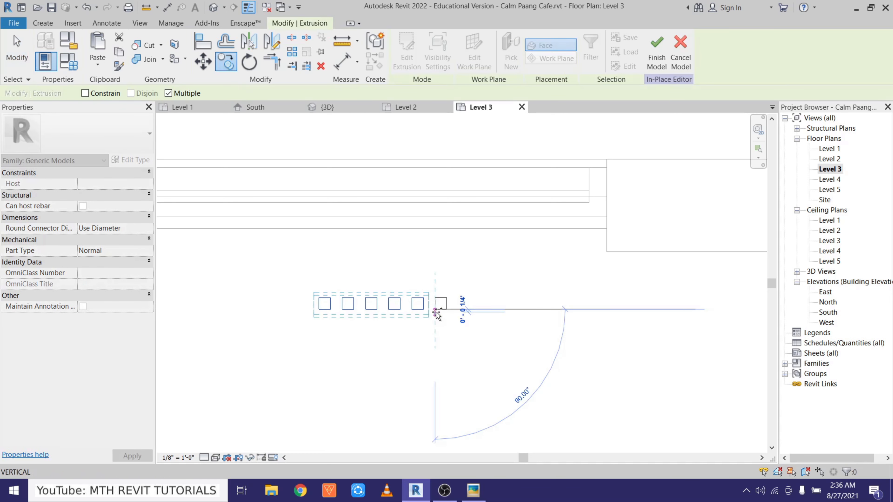
click(319, 310)
middle_drag(259, 318, 404, 343)
key(Escape)
key(Escape)
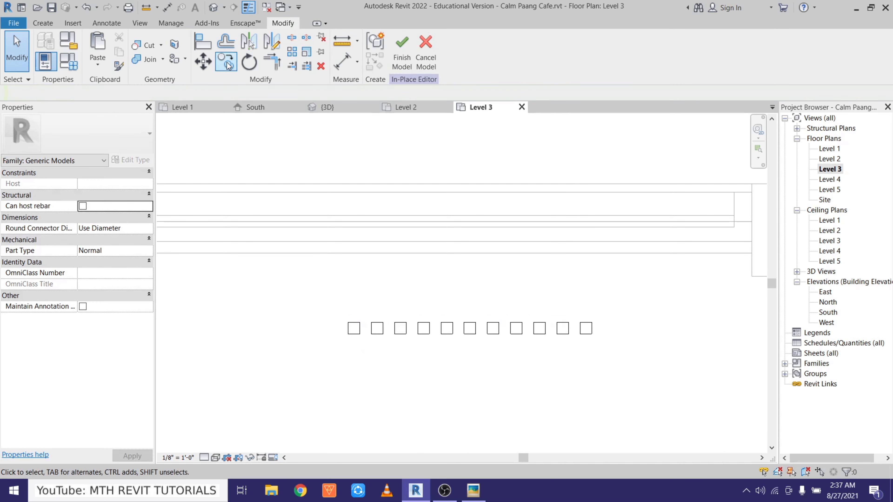
Step: Copy the westernmost slat once more at the same spacing to bring the row to twelve
click(355, 334)
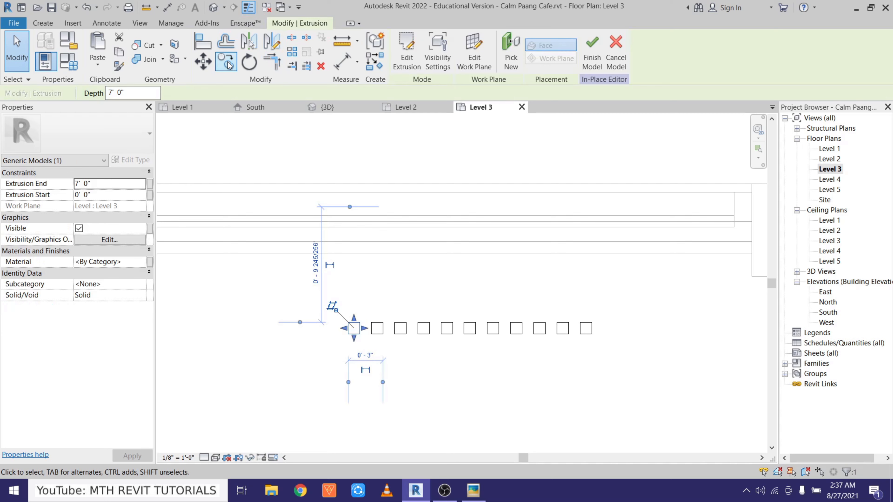
key(c)
key(o)
click(349, 340)
scroll(310, 322, down, 3)
key(Escape)
key(Escape)
Step: Move all twelve slats so the first one sits against the west side of the window opening, outside the railing
drag(261, 291, 474, 370)
middle_drag(223, 172, 289, 187)
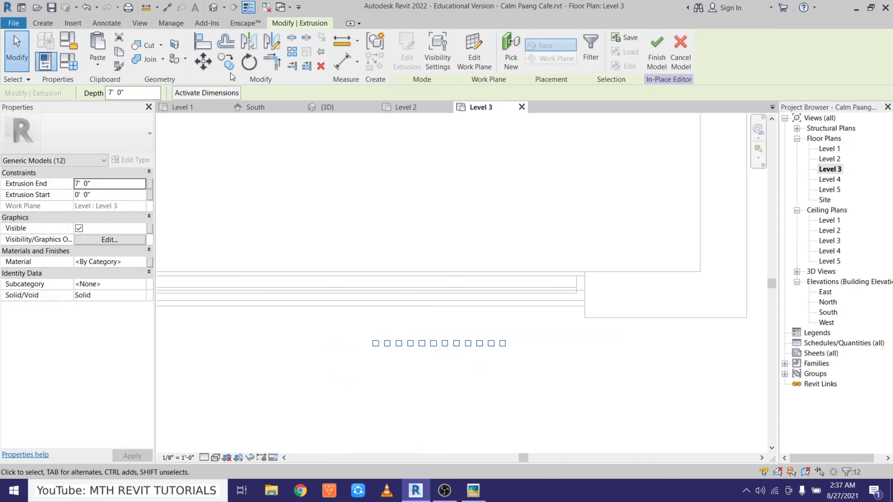
click(203, 62)
click(373, 343)
scroll(352, 321, up, 2)
scroll(191, 346, up, 2)
click(193, 314)
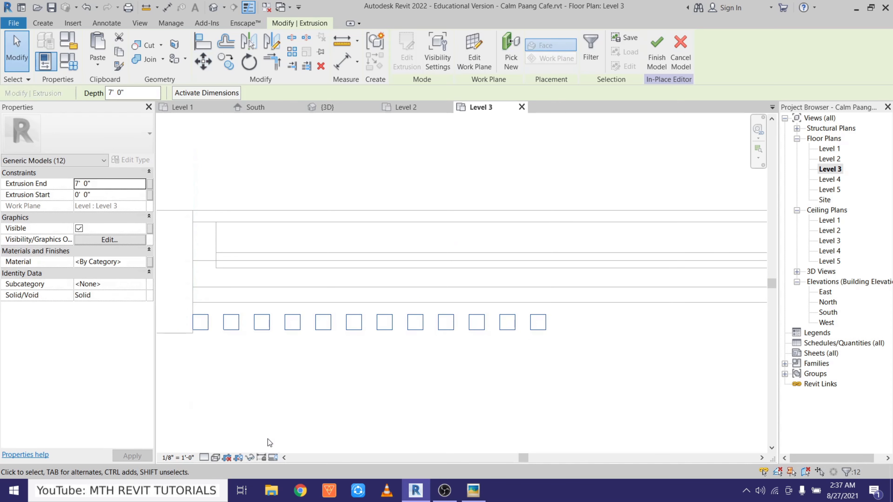
click(268, 439)
scroll(315, 358, down, 3)
Step: Inspect in the 3D view how the row of slats fits the window opening and railing
click(213, 7)
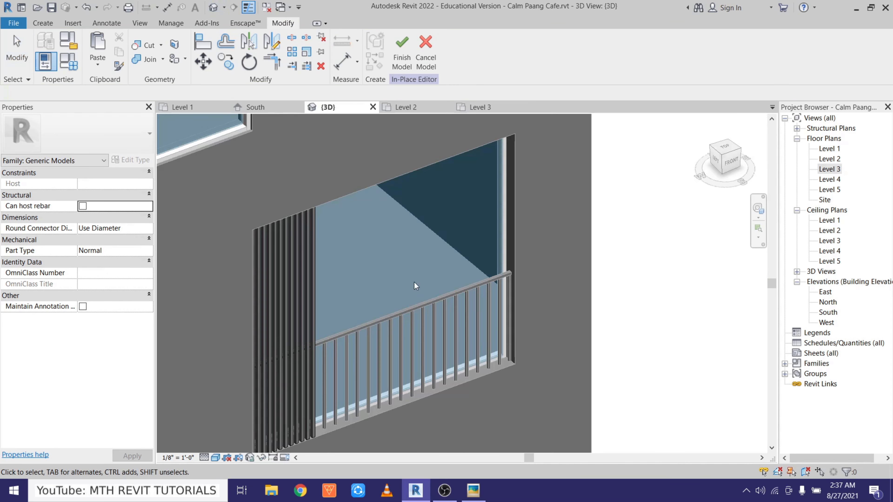
scroll(414, 282, up, 3)
middle_drag(277, 329, 299, 212)
shift+middle_drag(300, 211, 300, 248)
scroll(335, 354, up, 3)
middle_drag(345, 221, 348, 304)
scroll(276, 179, down, 3)
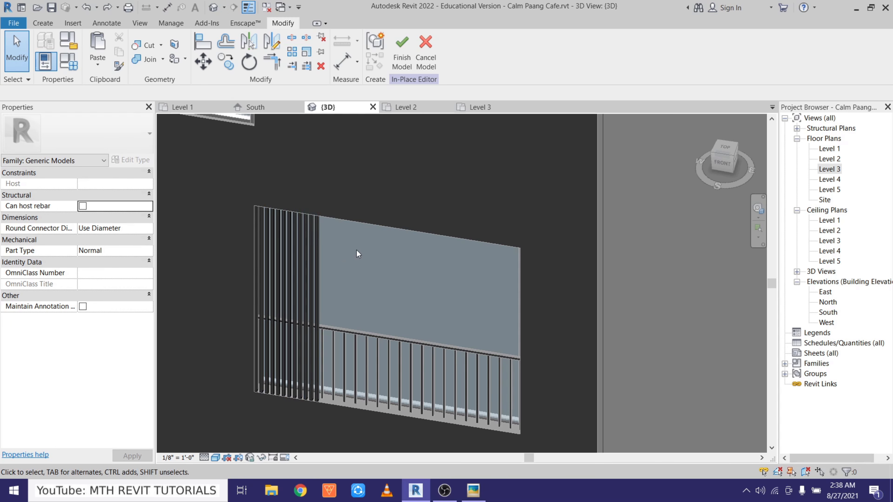
Step: Group the twelve slats in the Level 3 plan as a model group named "Wood Slats"
click(482, 110)
drag(204, 284, 459, 373)
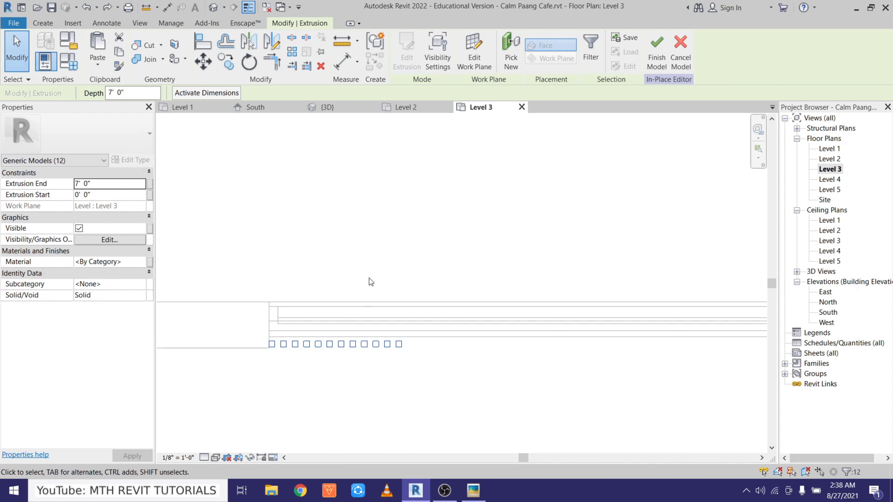
click(376, 43)
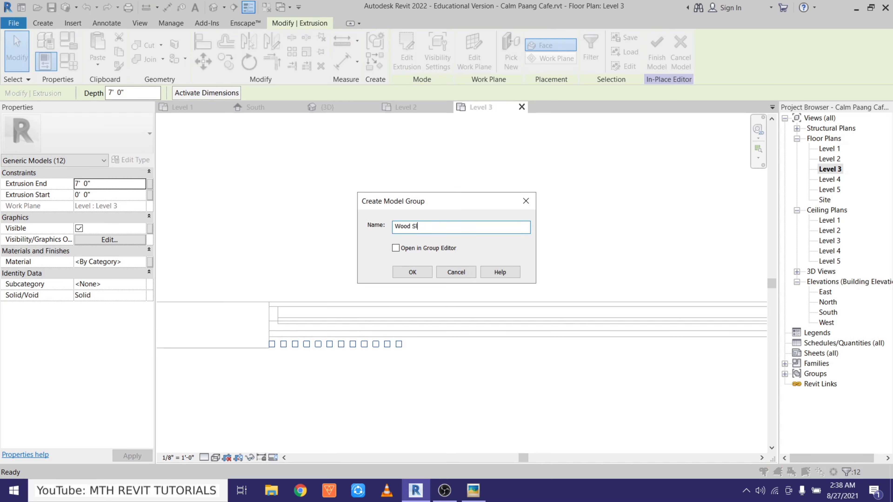
click(412, 272)
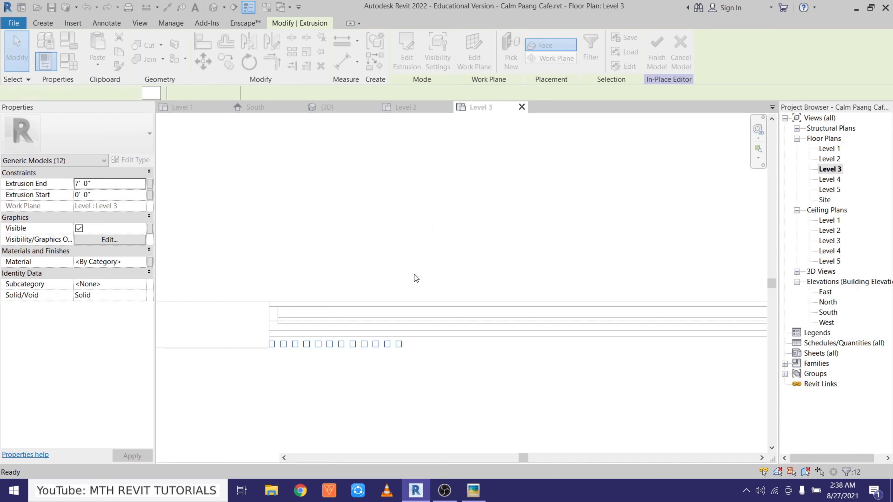
Step: Copy the Wood Slats group to the east end of the window opening, with its last slat touching the wall
drag(260, 259, 494, 377)
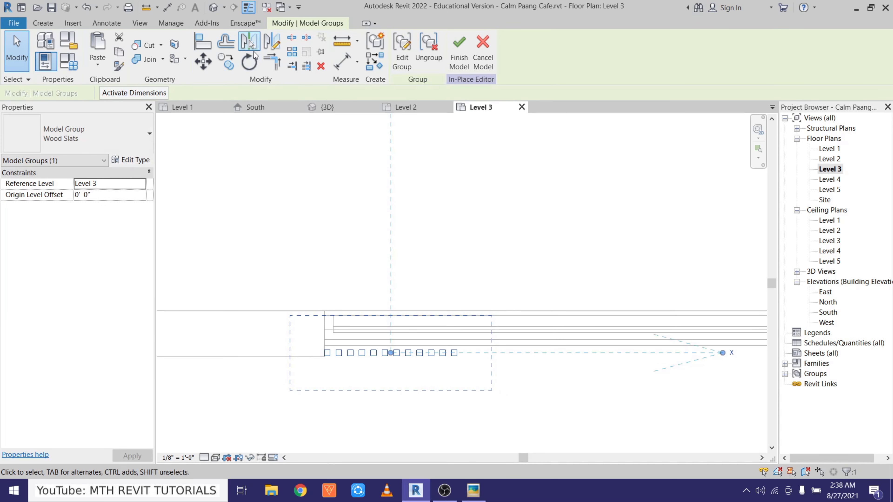
click(227, 62)
click(457, 352)
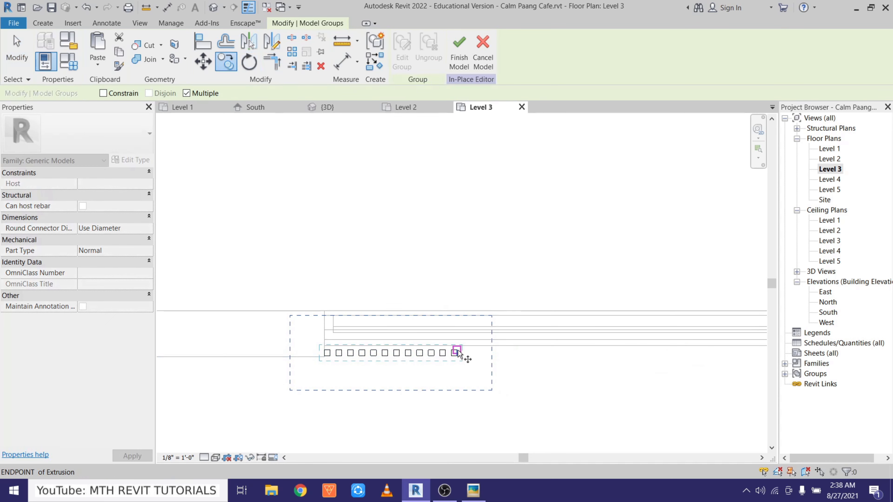
middle_drag(572, 350, 309, 355)
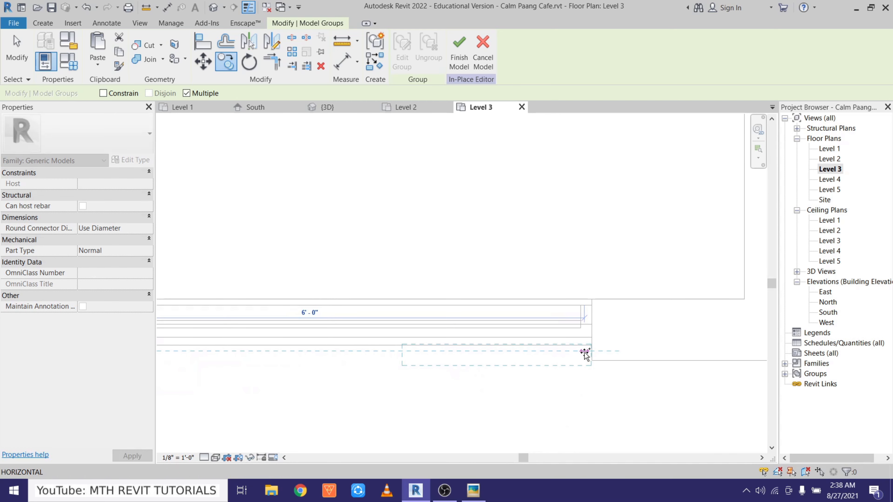
click(593, 351)
Step: Rotate the copied slat group by 30° so it swings outward from the window
click(248, 70)
click(288, 355)
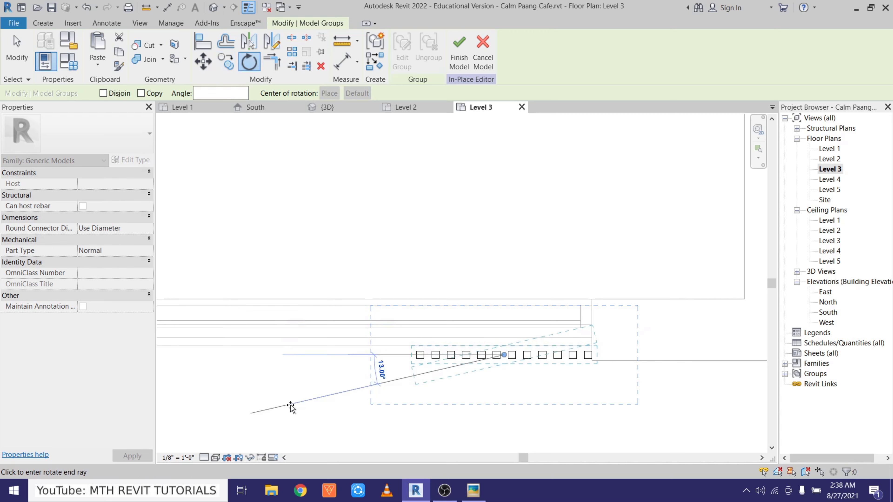
text(30)
key(Return)
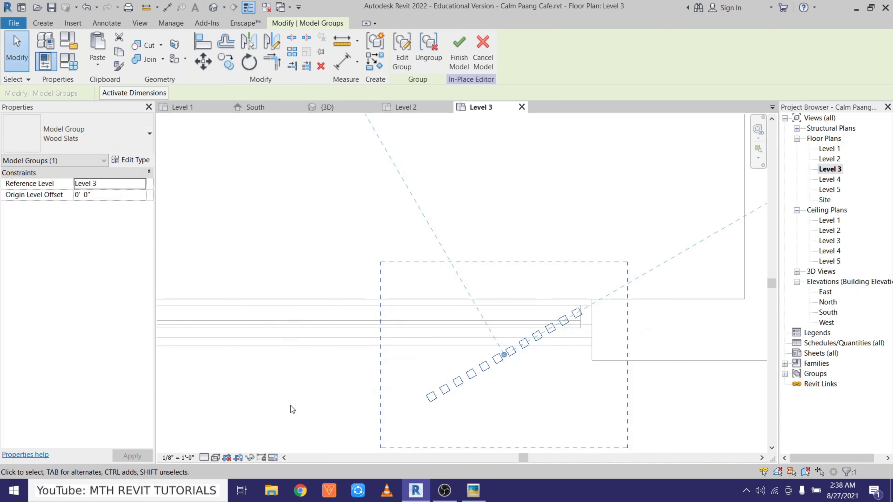
Step: Move the rotated slat group south so its inner end slat lies just outside the railing
click(205, 61)
scroll(615, 319, up, 3)
click(562, 305)
click(565, 359)
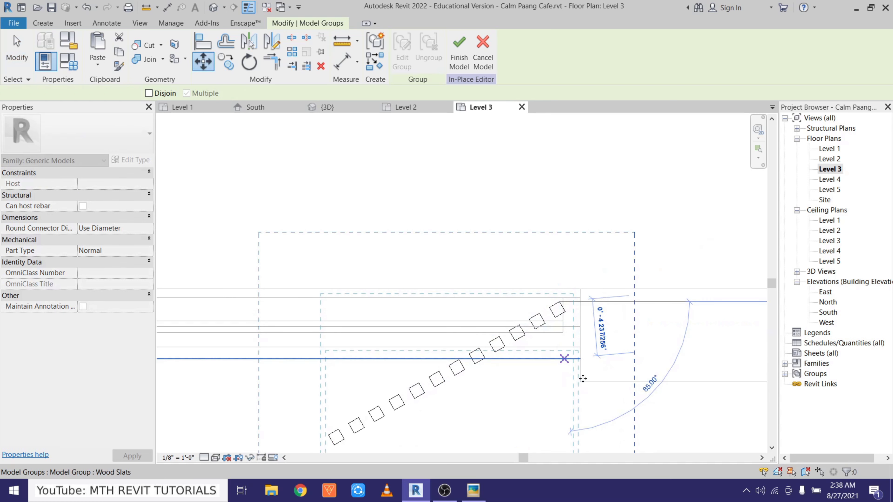
Step: Move the angled slat group east until the corner of its end slat meets the side of the window opening
click(203, 60)
scroll(633, 335, up, 1)
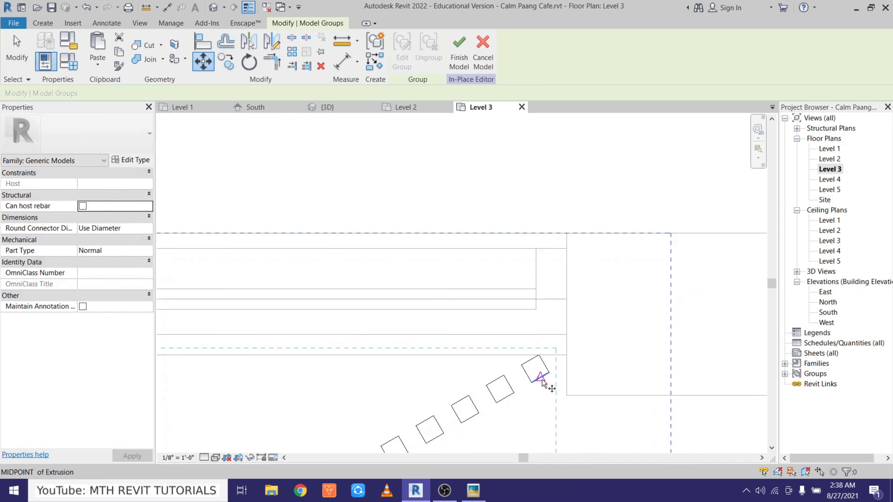
click(552, 376)
click(564, 373)
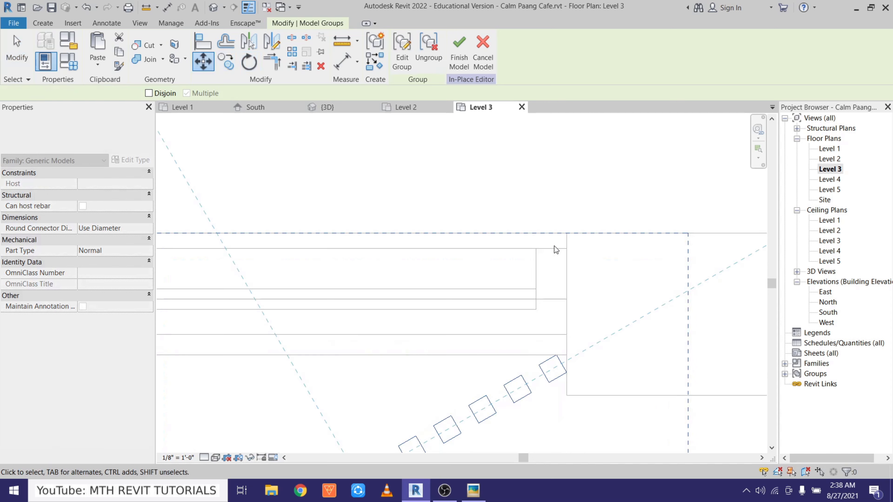
scroll(554, 245, down, 2)
click(461, 291)
Step: Copy the angled slat group twice to the west at 2' spacing and finish the in-place model
middle_drag(460, 288, 543, 312)
scroll(544, 313, down, 1)
scroll(578, 317, up, 1)
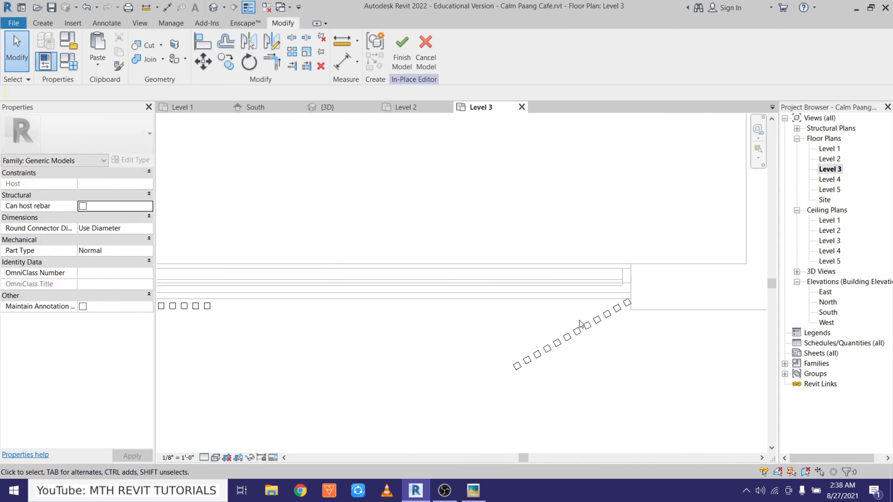
click(581, 329)
click(227, 63)
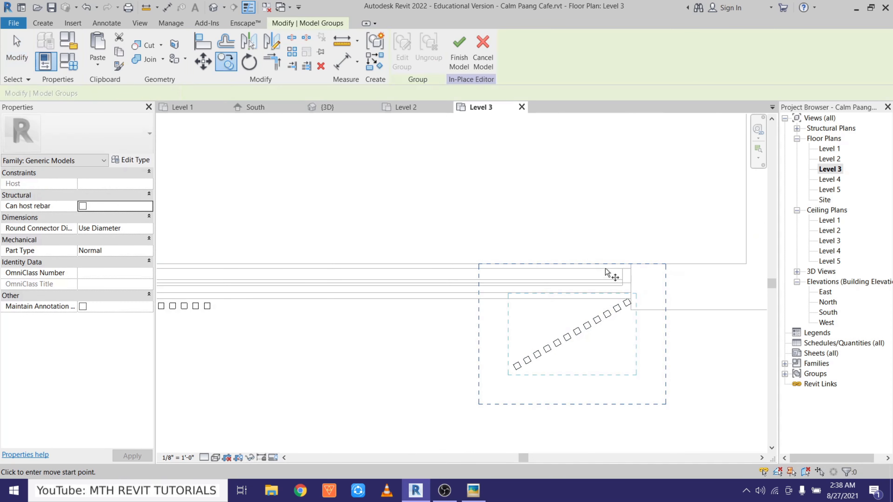
click(631, 299)
text(2)
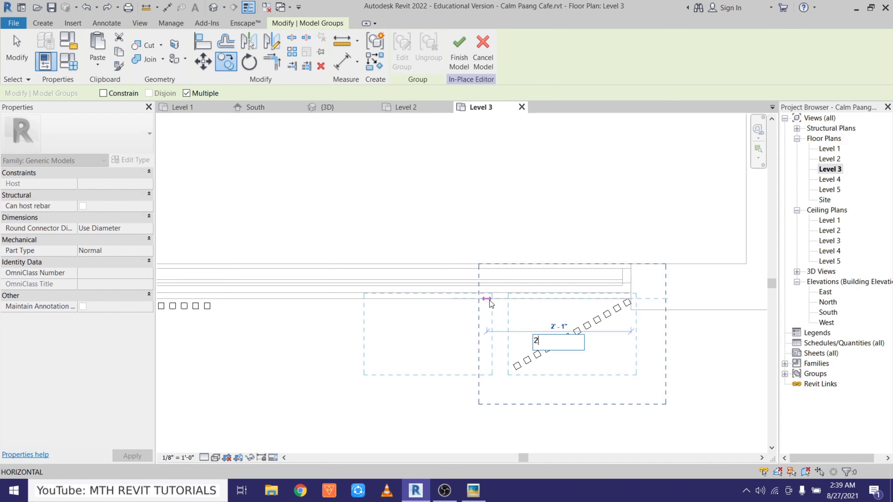
key(Return)
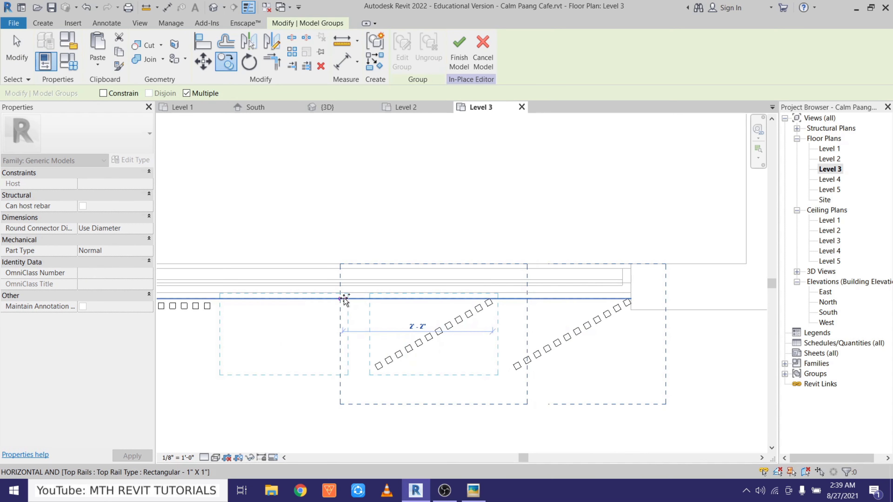
text(2')
key(Return)
key(Escape)
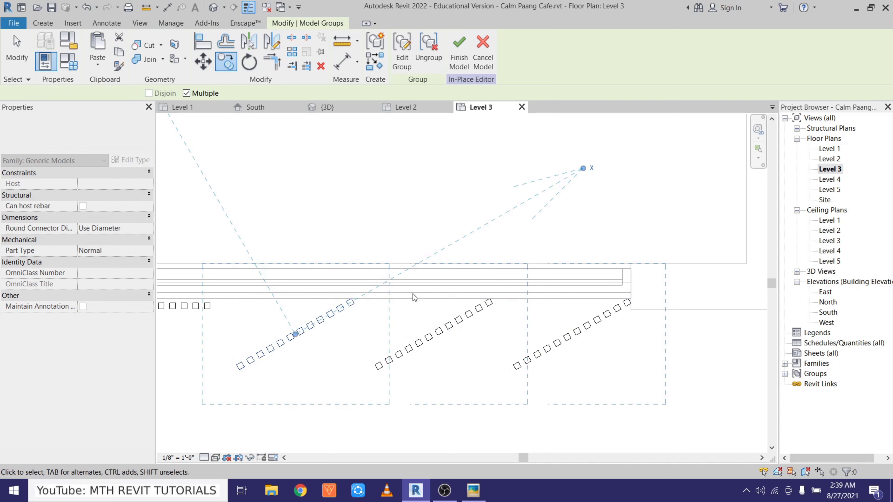
scroll(420, 300, down, 2)
scroll(427, 324, down, 1)
key(Escape)
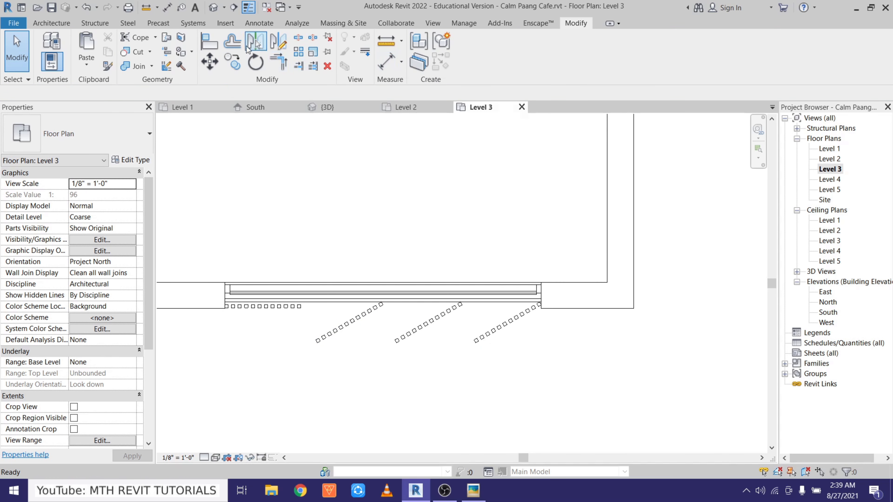
Step: Examine the straight and angled slat panels across the Level 3 south window in the 3D view
click(214, 8)
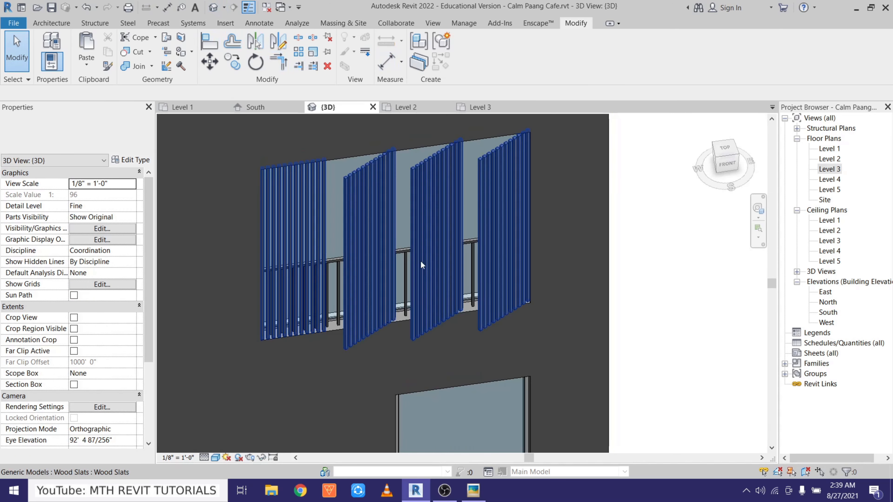
scroll(421, 261, down, 3)
shift+middle_drag(355, 299, 420, 311)
middle_drag(319, 281, 313, 395)
scroll(297, 350, up, 3)
shift+middle_drag(431, 423, 516, 394)
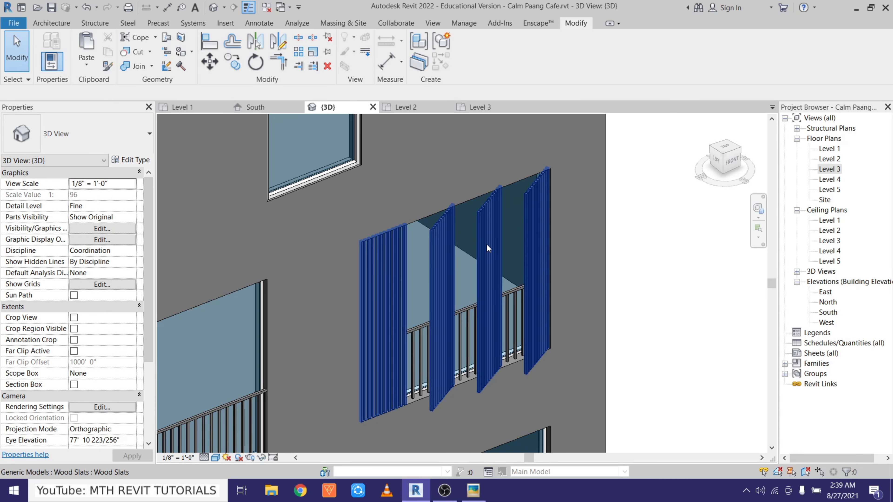
Step: Edit the in-place wood slat model, open one angled slat group for editing and select all of its slat extrusions
click(501, 208)
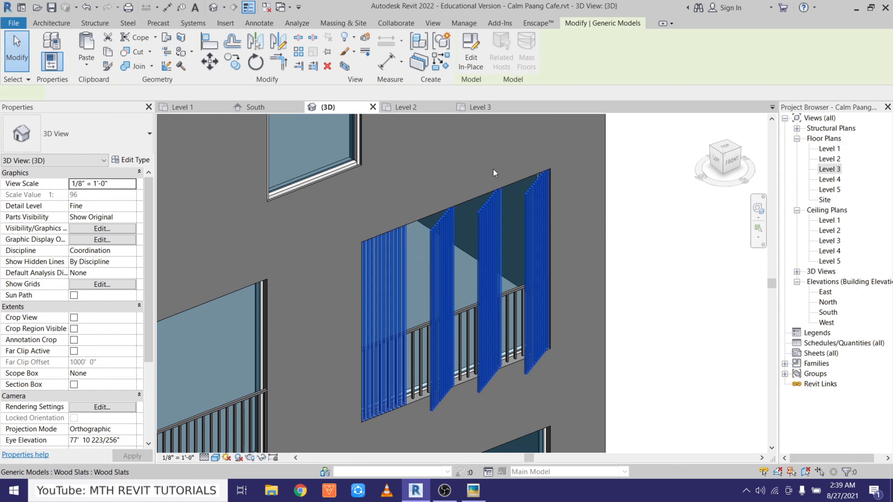
click(471, 53)
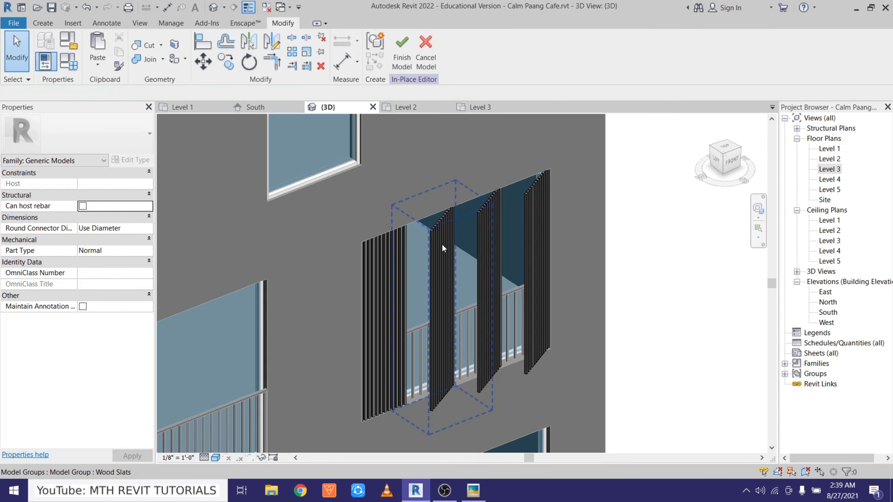
click(442, 244)
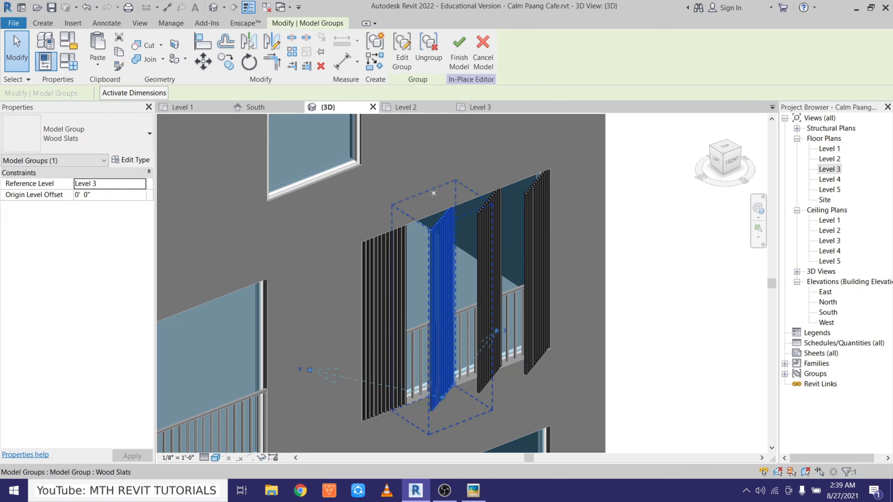
click(408, 63)
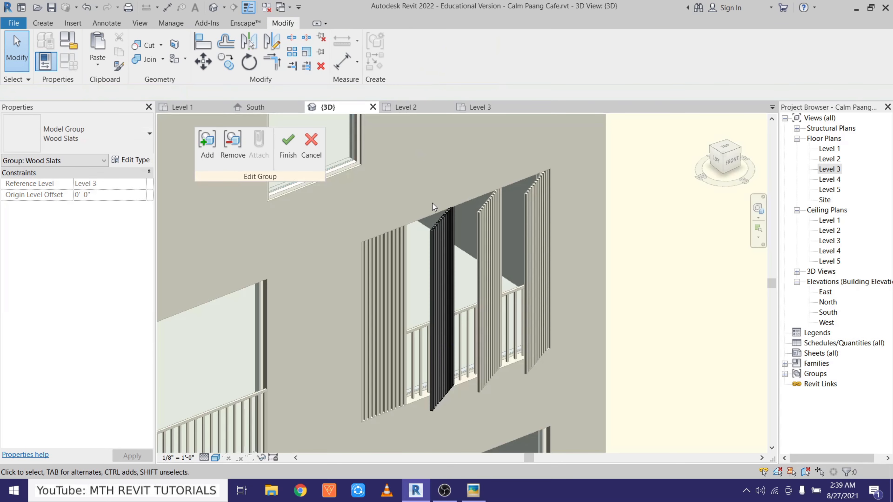
click(447, 313)
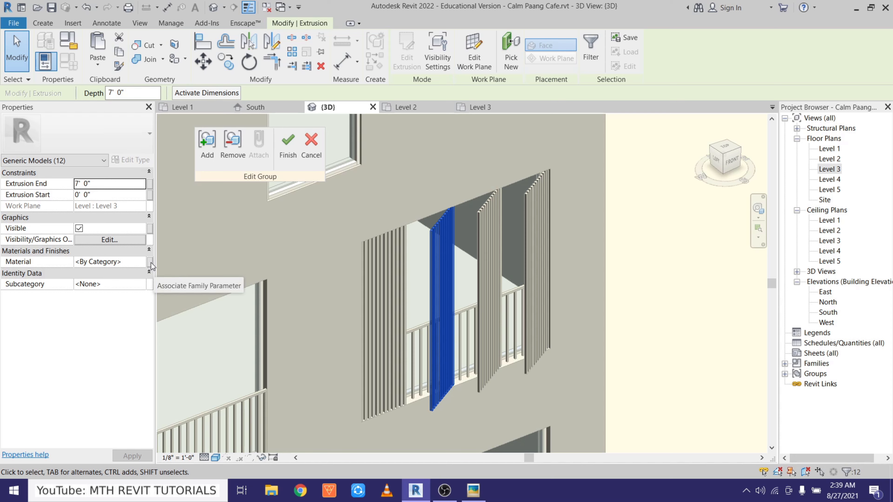
Step: Associate the slats' material with a new type family parameter named Wood Slats
click(151, 262)
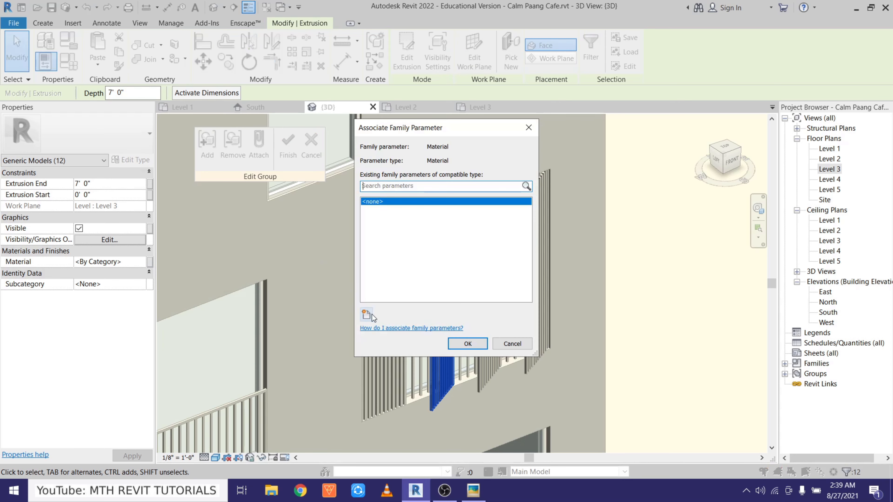
click(369, 315)
text(Wood Slats)
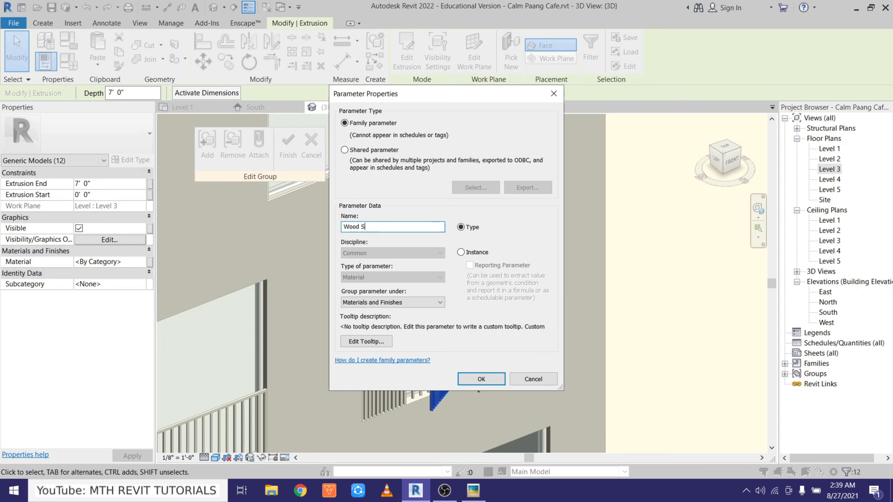
click(473, 379)
click(470, 347)
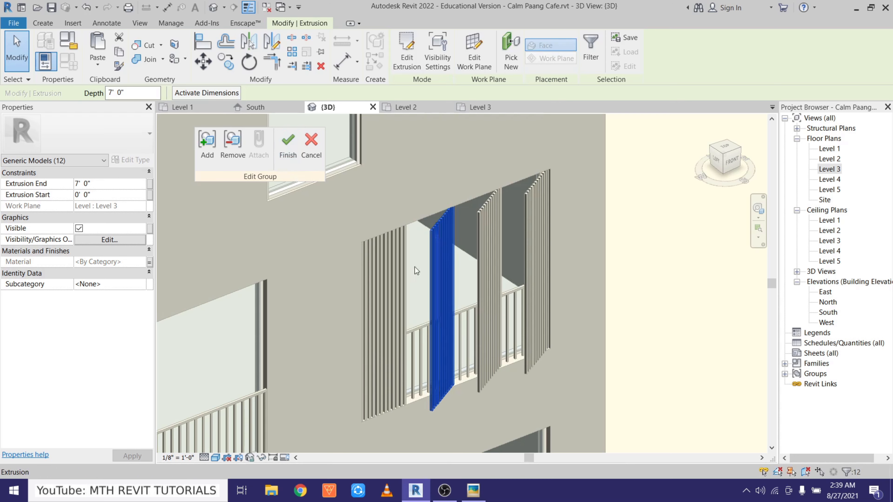
Step: Finish the group edit, review the Wood Slats parameter in the family types and close the in-place model
click(291, 155)
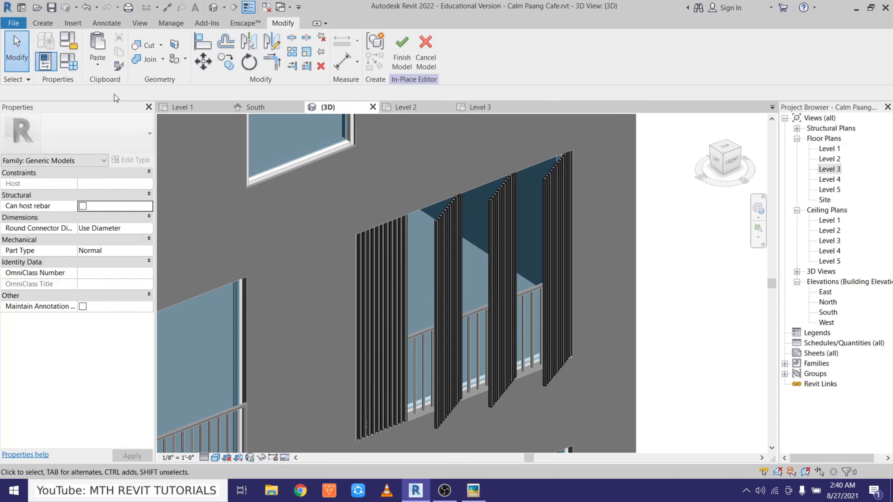
click(69, 61)
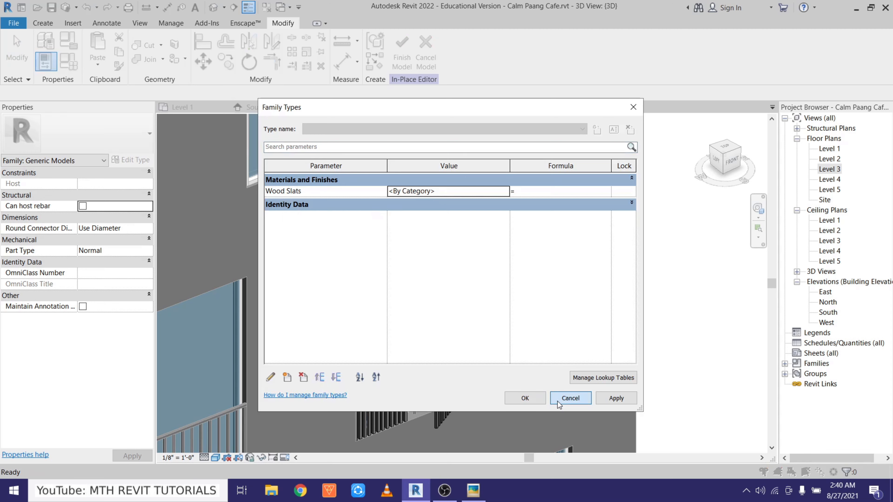
click(570, 399)
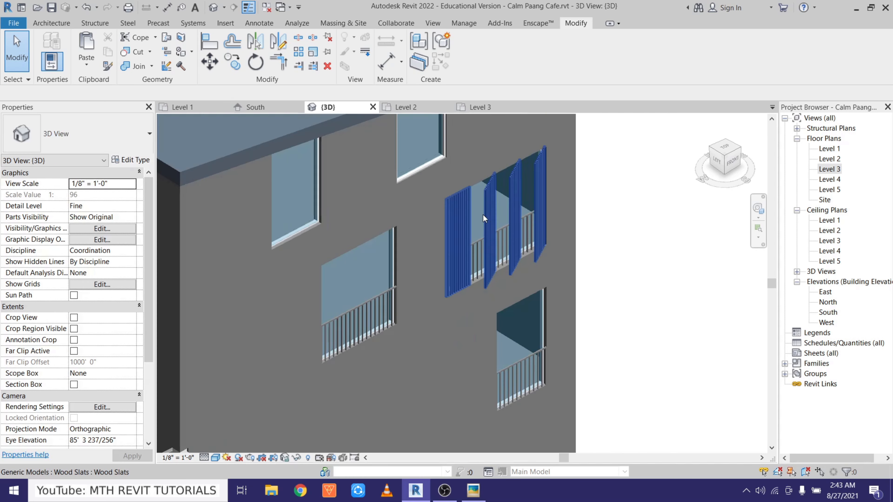
Step: Start a new in-place model in the Generic Models category with a name beginning with Metalli
scroll(483, 215, down, 3)
scroll(380, 219, down, 2)
middle_drag(352, 238, 478, 271)
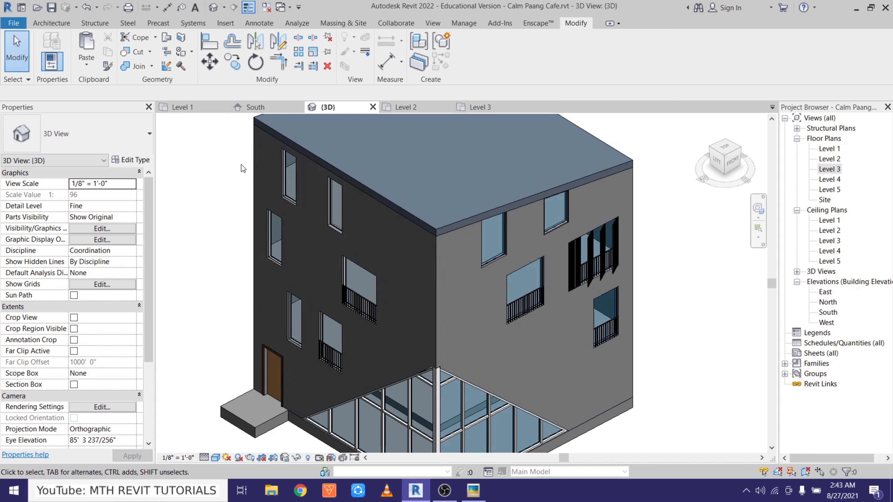
click(41, 25)
click(135, 62)
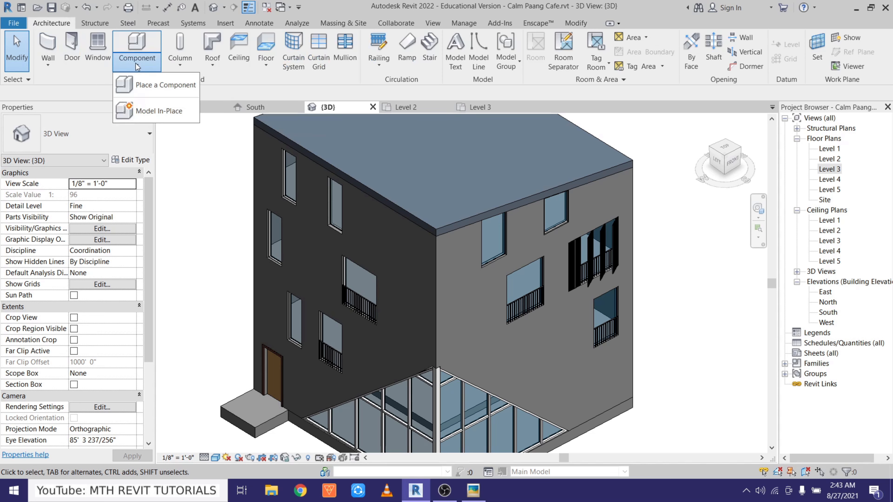
click(149, 111)
key(g)
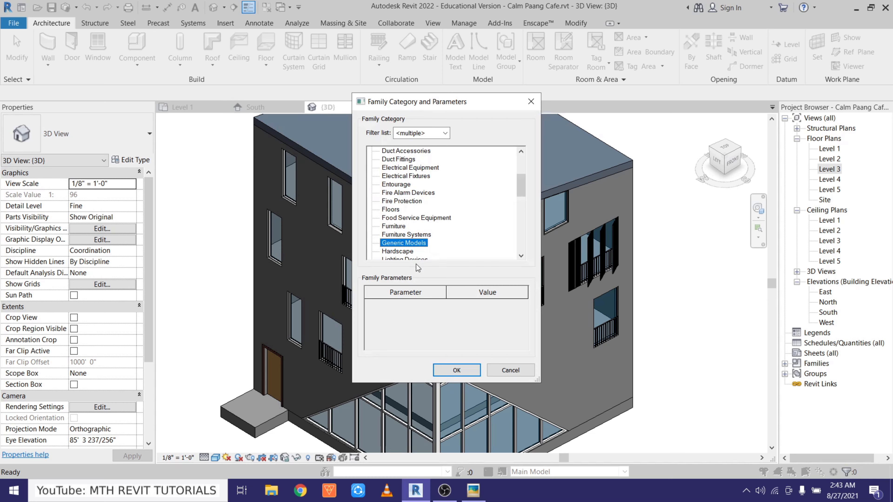
click(456, 371)
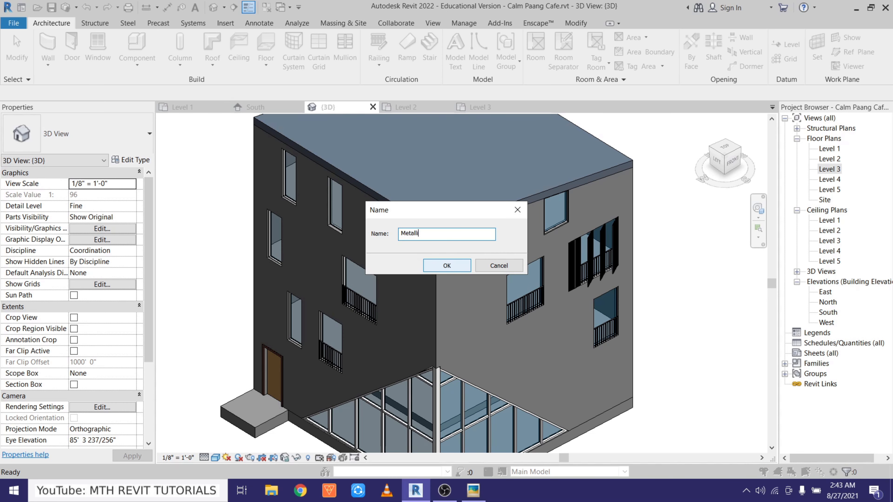
click(448, 265)
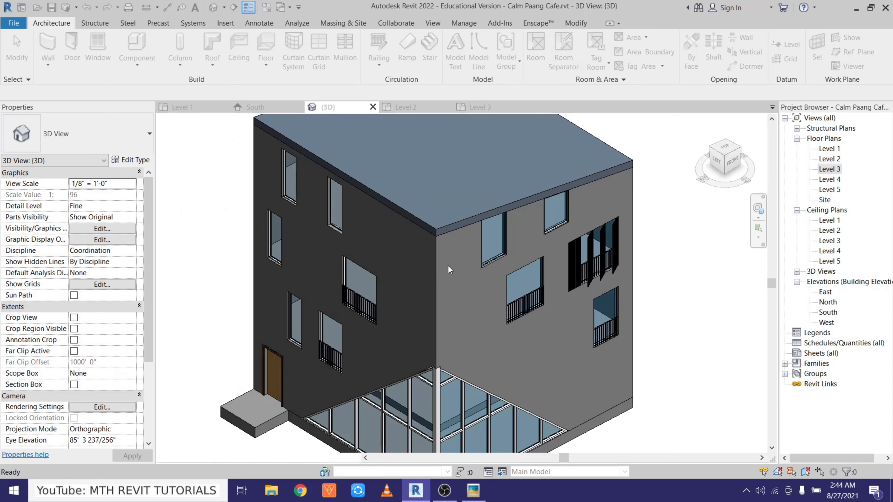
Step: Orient the 3D view straight at the south facade and display it in the Hidden Line style
scroll(651, 158, up, 2)
right_click(687, 213)
click(694, 219)
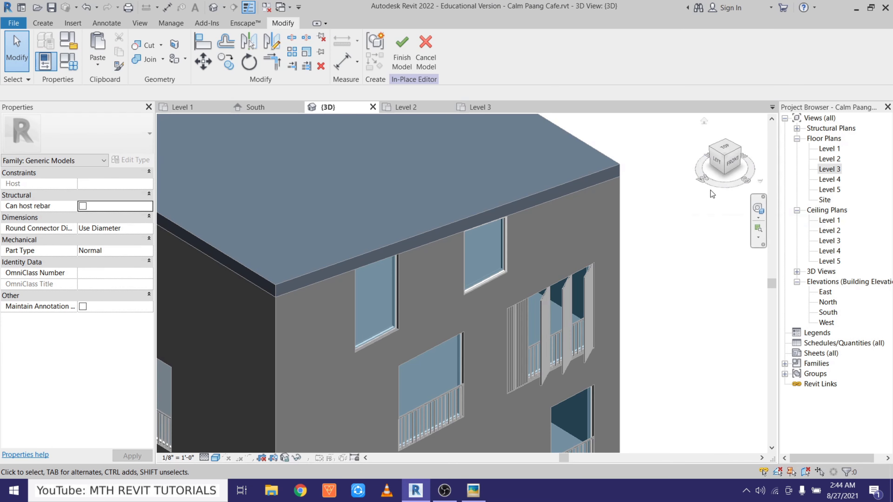
click(732, 162)
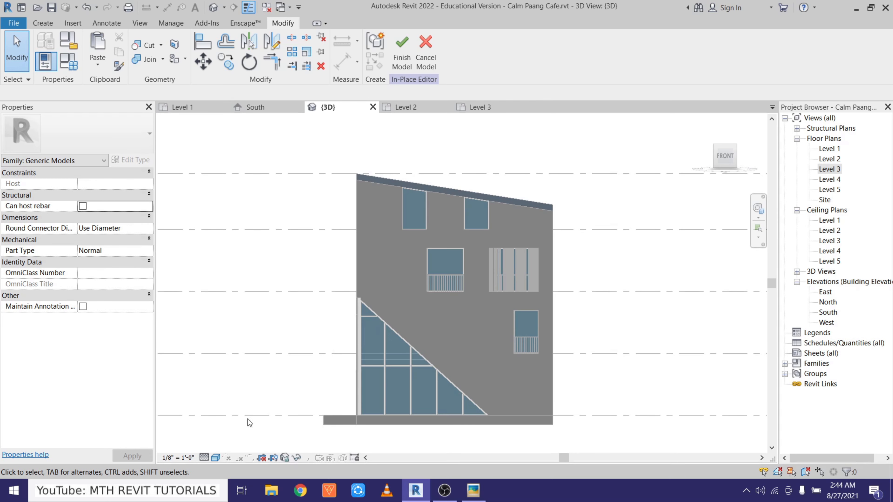
click(216, 458)
click(243, 409)
scroll(498, 383, up, 1)
middle_drag(497, 365, 495, 371)
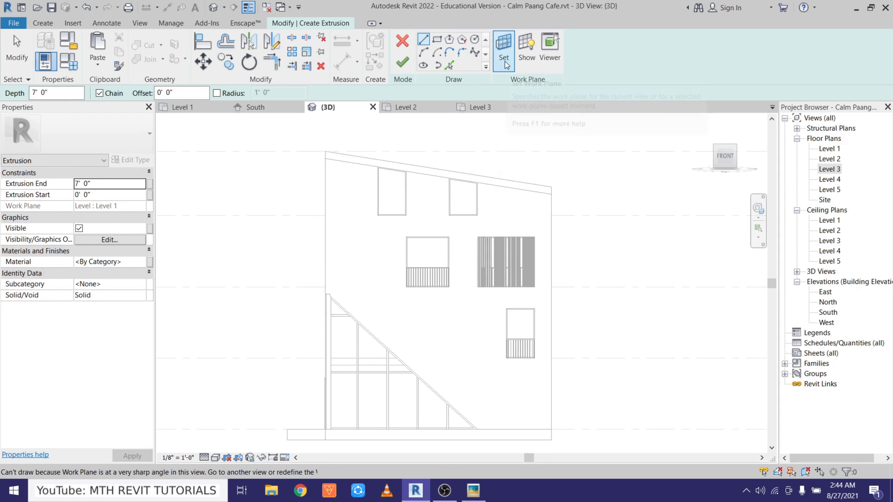
Step: Set the extrusion's work plane to the face of the south wall by picking a plane
click(504, 53)
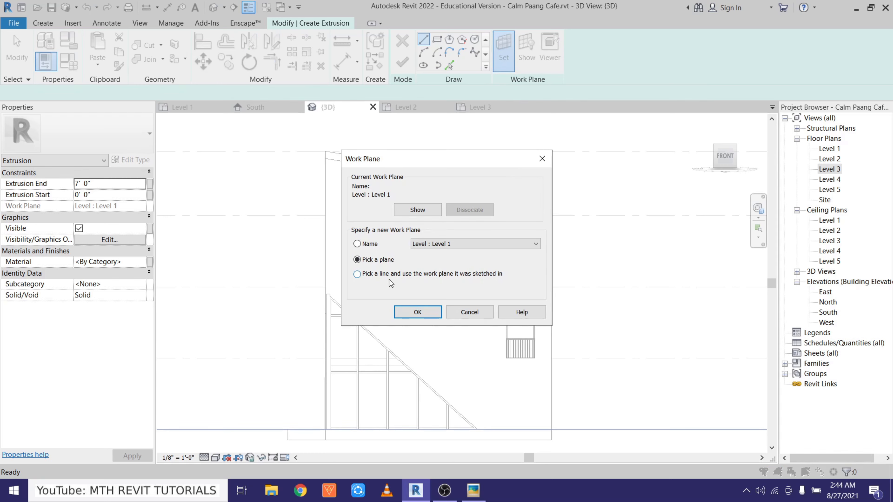
click(417, 312)
click(549, 299)
Step: Create the outer sketch lines by picking the south wall's east edge and the top edge of the sloped roof
click(450, 64)
click(552, 230)
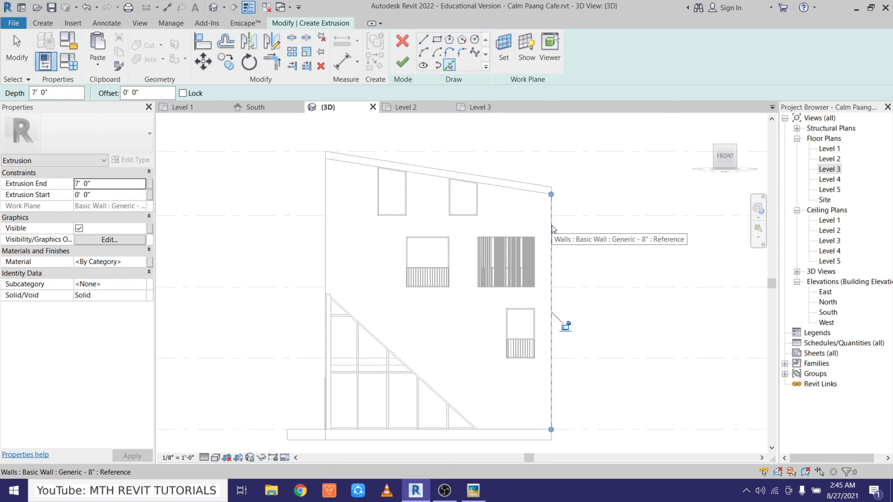
scroll(475, 173, up, 2)
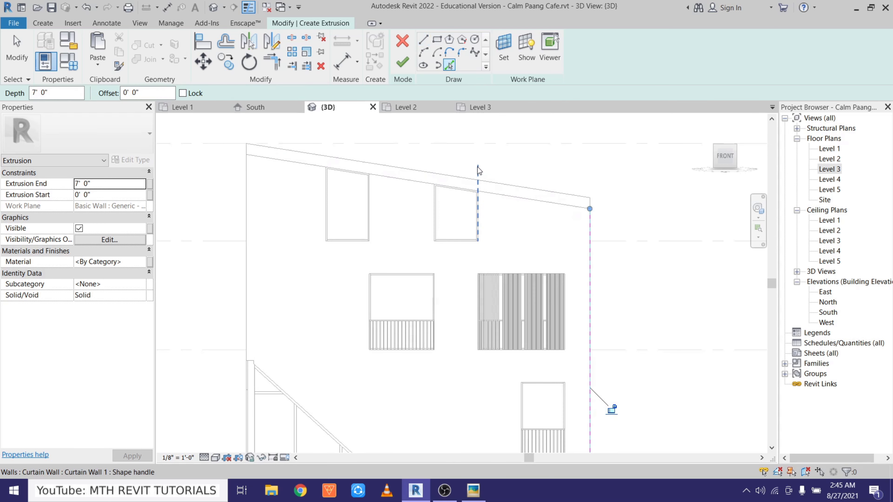
click(412, 173)
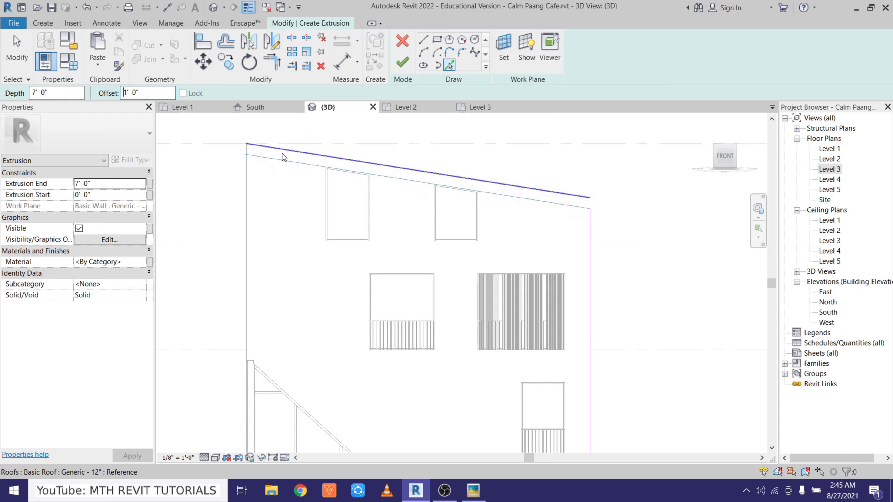
Step: Add the inner sketch lines at a 1' offset inside the roof's top edge and the wall's east edge
scroll(269, 156, up, 2)
middle_drag(267, 153, 292, 199)
click(291, 185)
scroll(260, 186, down, 3)
middle_drag(498, 231, 373, 195)
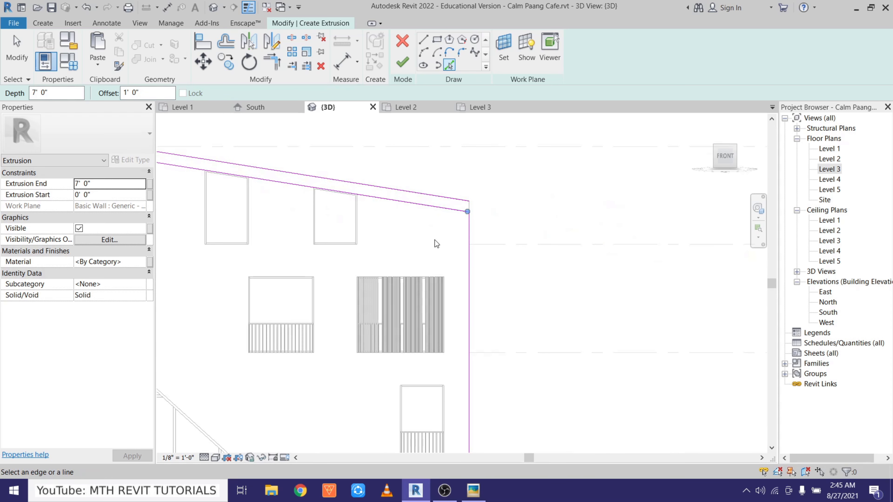
scroll(435, 240, up, 1)
click(479, 229)
Step: Close the vertical strip at the foot of the wall with a short line between its inner and outer sketch lines
scroll(489, 213, down, 3)
middle_drag(504, 283, 525, 218)
scroll(516, 347, up, 2)
right_click(514, 350)
click(527, 302)
click(424, 40)
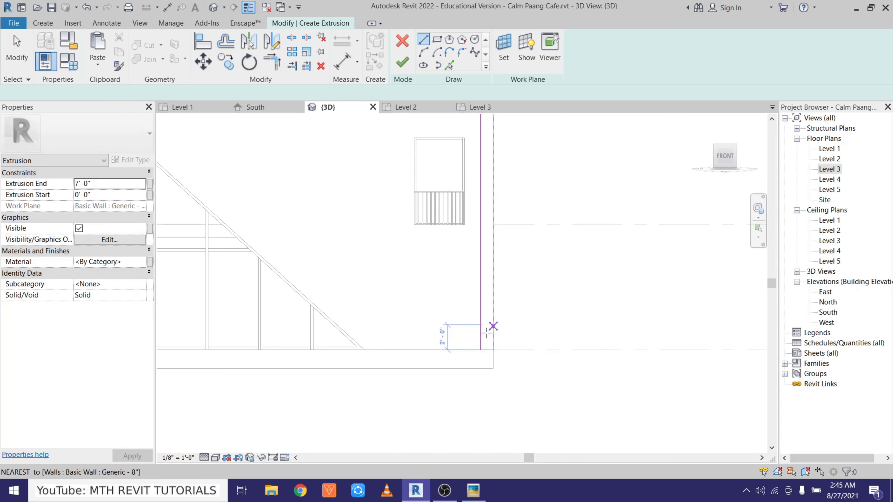
click(491, 350)
scroll(378, 288, down, 3)
scroll(402, 309, up, 3)
key(Escape)
key(Escape)
drag(462, 298, 462, 319)
click(464, 221)
Step: Draw a short vertical line closing the west end of the sloped strip between its lower and upper sketch lines
click(423, 39)
scroll(501, 364, down, 4)
middle_drag(384, 230, 450, 399)
scroll(397, 315, up, 2)
scroll(396, 316, up, 3)
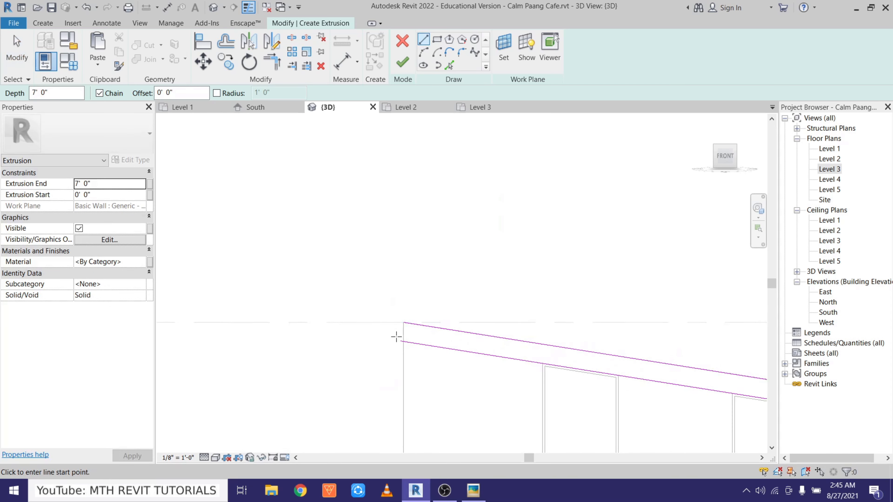
click(405, 343)
click(406, 314)
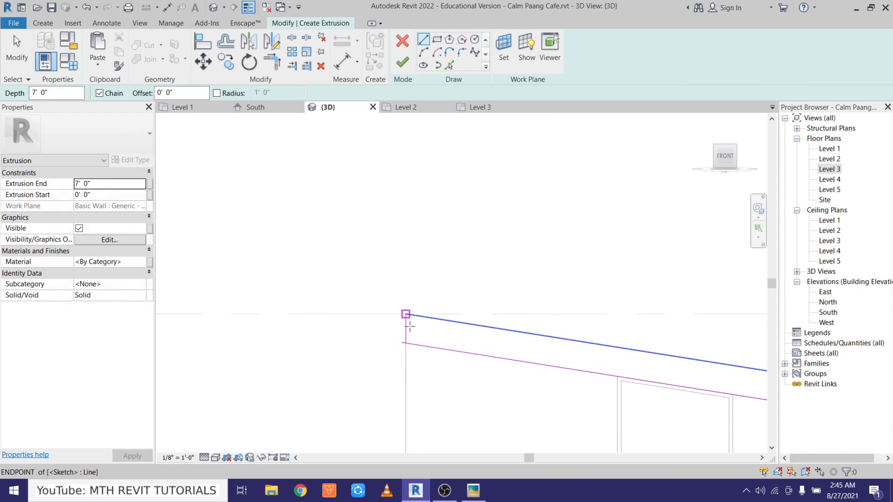
key(Escape)
key(Escape)
Step: Trim the lower sloped sketch line to the short vertical line at the roof's west end
scroll(412, 338, up, 2)
key(t)
key(r)
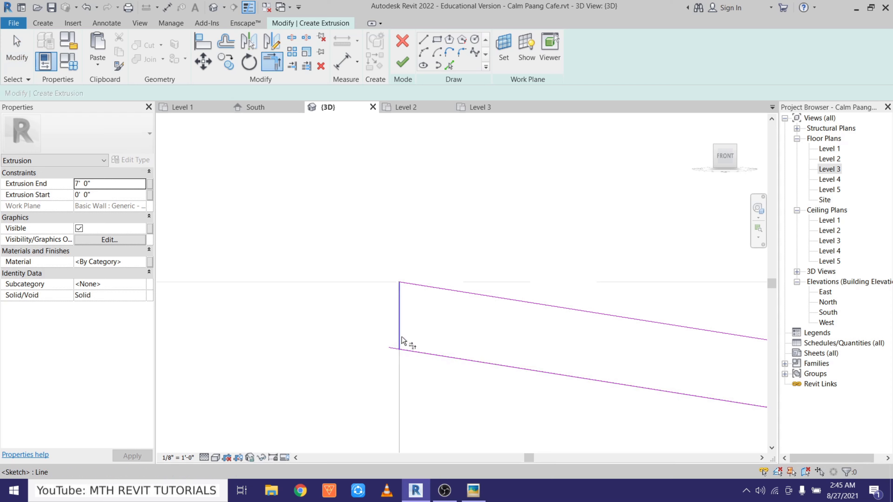
click(419, 353)
click(419, 353)
Step: Trim the inner pair and the outer pair of sketch lines into corners at the roof's east end
scroll(317, 245, down, 8)
middle_drag(602, 327, 594, 328)
scroll(607, 305, up, 6)
click(624, 319)
click(608, 289)
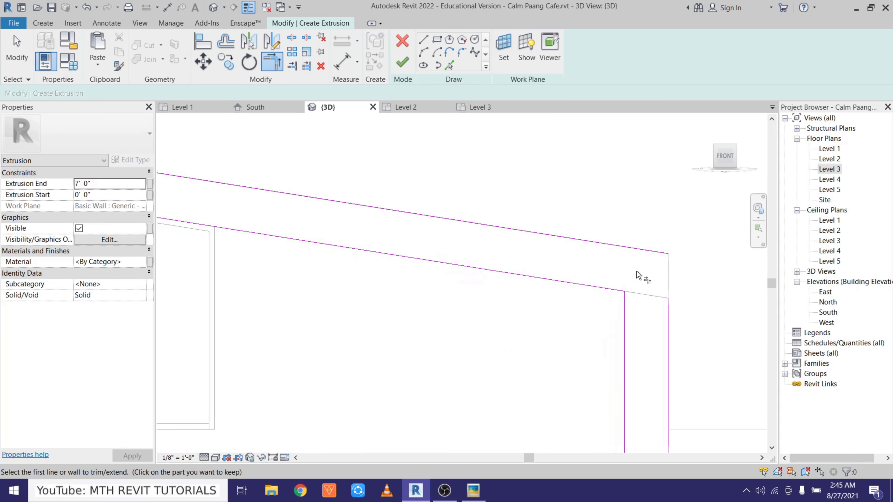
click(638, 251)
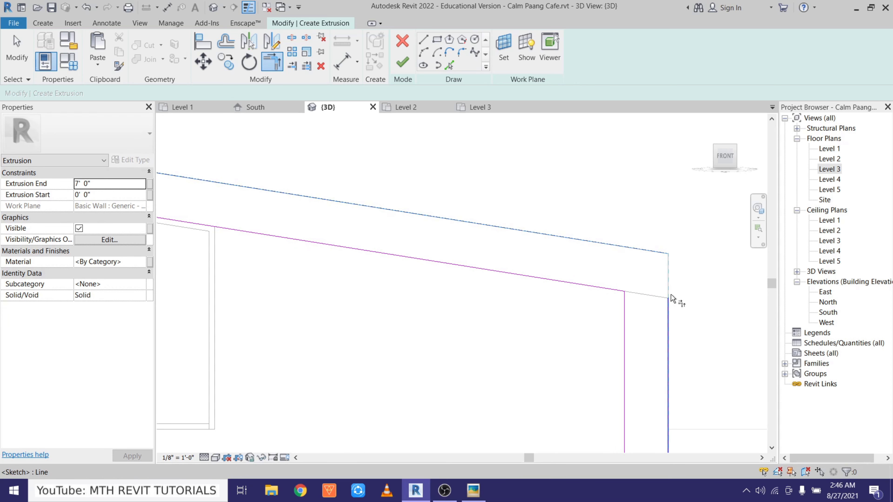
click(672, 311)
scroll(570, 253, down, 5)
middle_drag(570, 253, 564, 300)
key(Escape)
scroll(564, 300, down, 2)
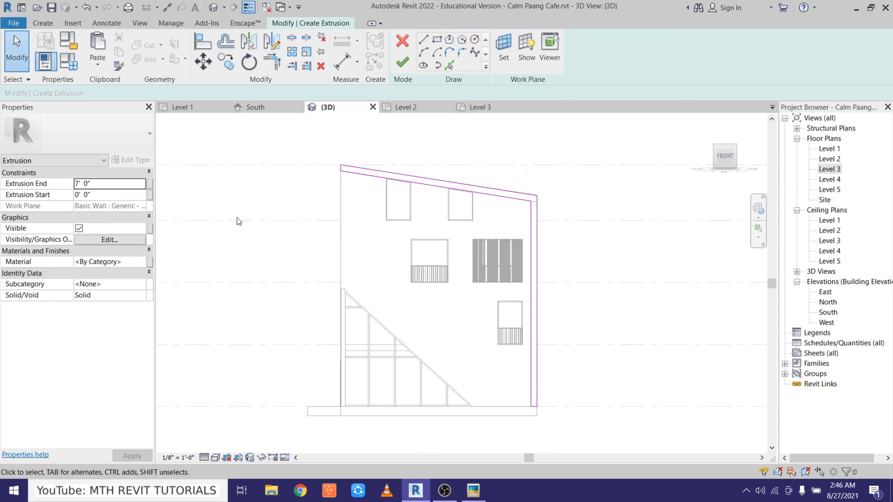
Step: Set the border's extrusion end to 0' 1", finish the extrusion and inspect it along the roof edge in 3D
click(102, 184)
click(403, 64)
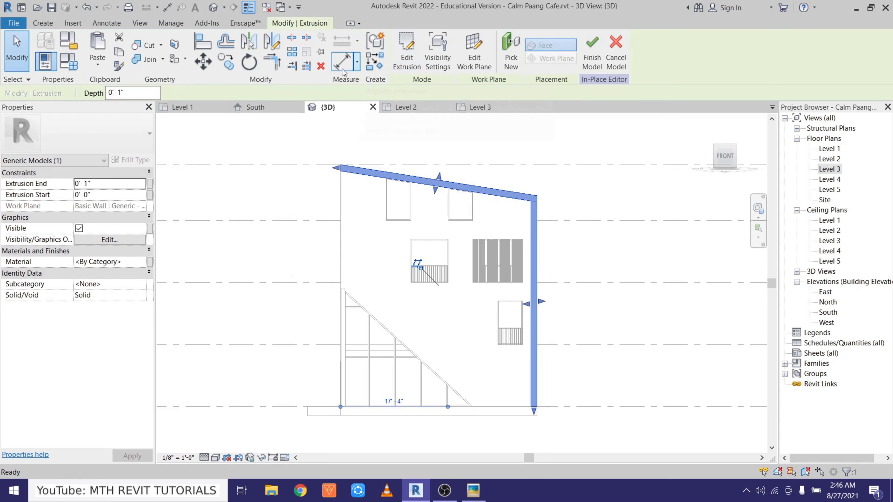
key(Escape)
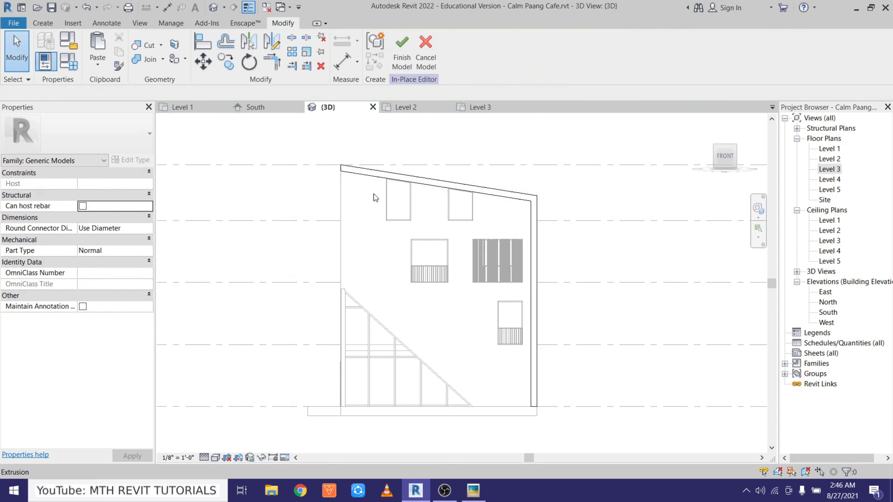
middle_drag(519, 178, 433, 278)
scroll(437, 285, up, 5)
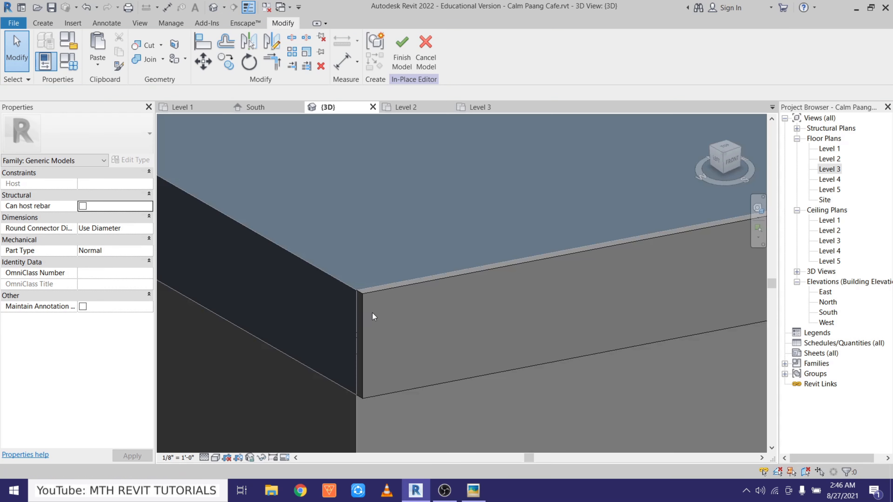
mouse_move(336, 288)
middle_down()
mouse_move(367, 378)
mouse_move(352, 383)
middle_up()
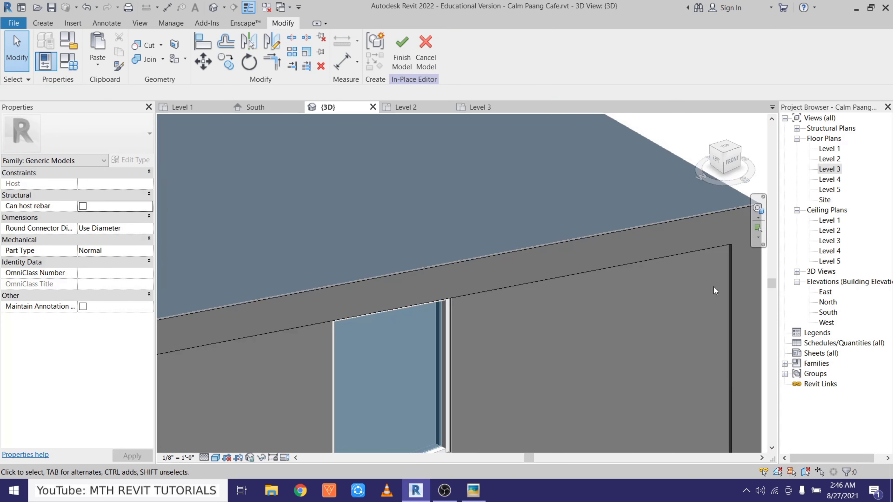
Step: Start a second extrusion on the south facade and pick the border's sloped top edge and east outer edge as sketch lines
middle_drag(714, 290, 467, 295)
scroll(478, 278, up, 3)
scroll(506, 206, down, 6)
middle_drag(508, 263, 507, 261)
scroll(507, 260, down, 4)
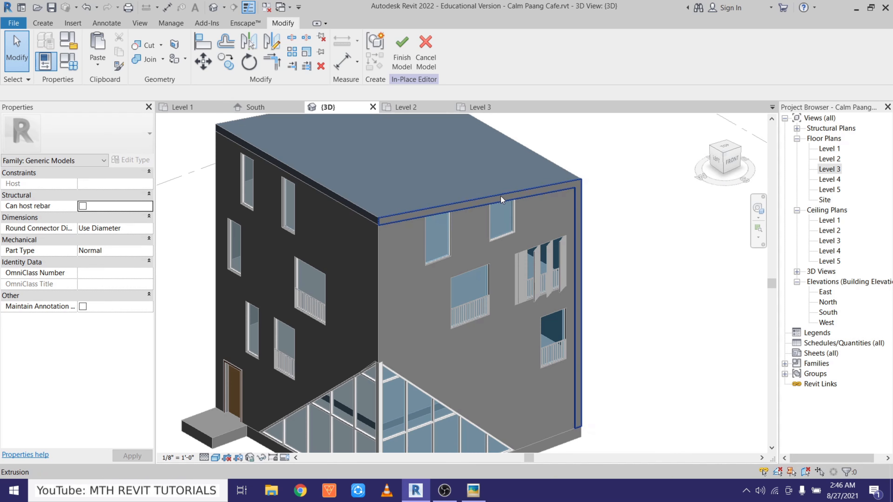
click(732, 164)
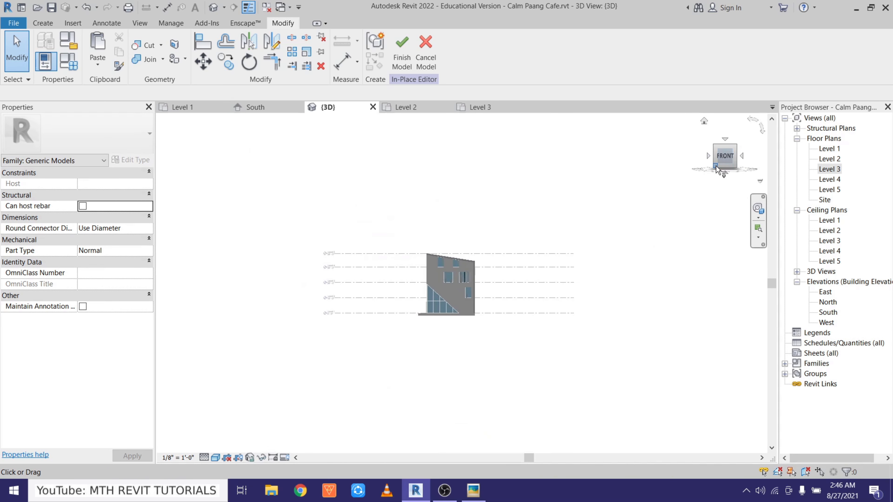
scroll(470, 273, up, 2)
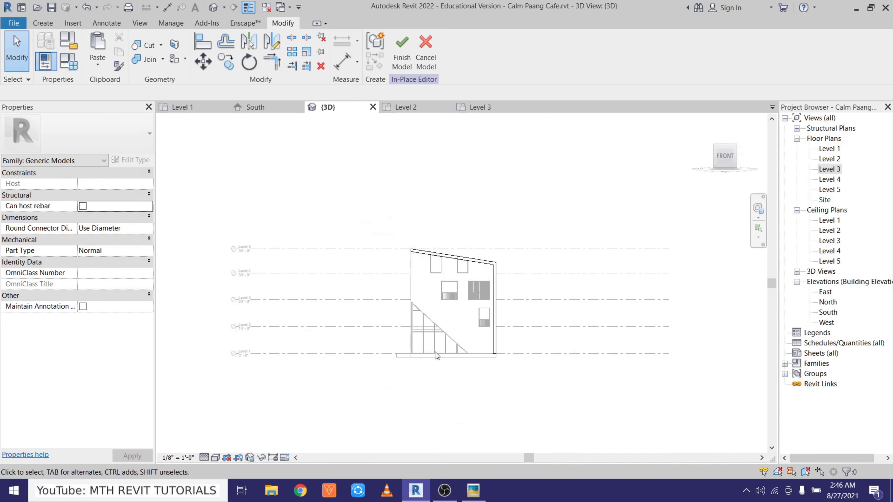
scroll(469, 319, up, 5)
middle_drag(441, 303, 438, 304)
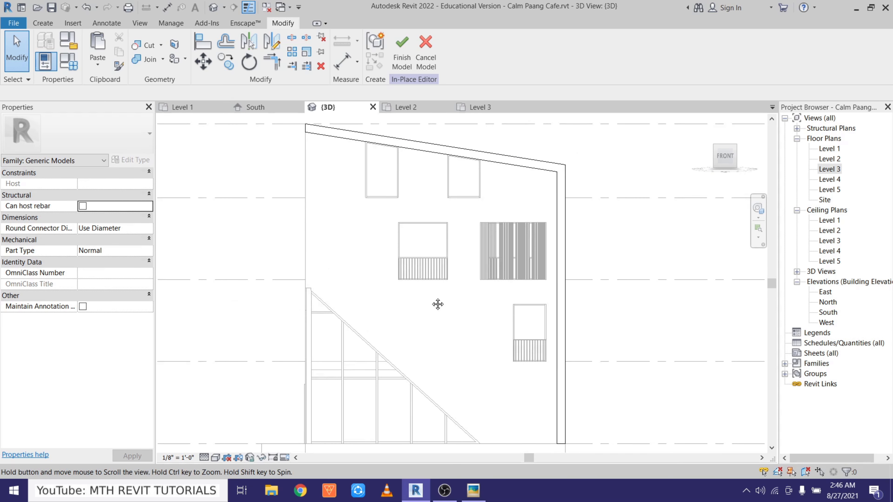
click(43, 23)
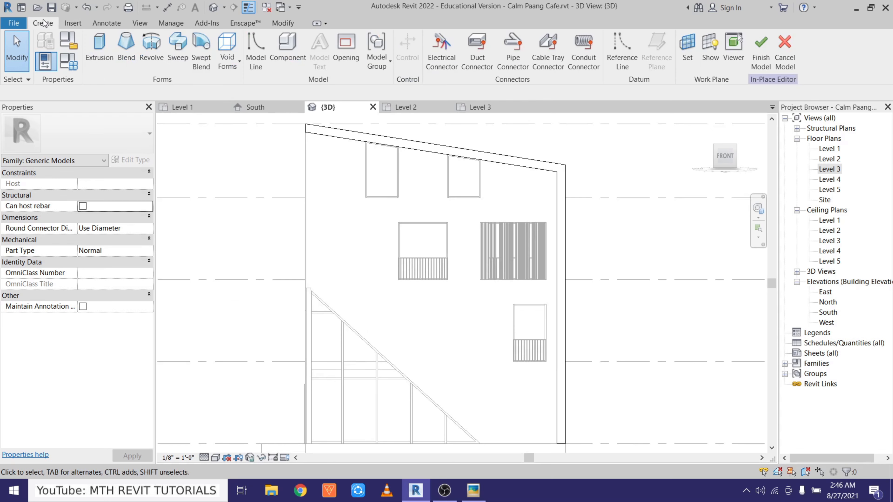
click(94, 54)
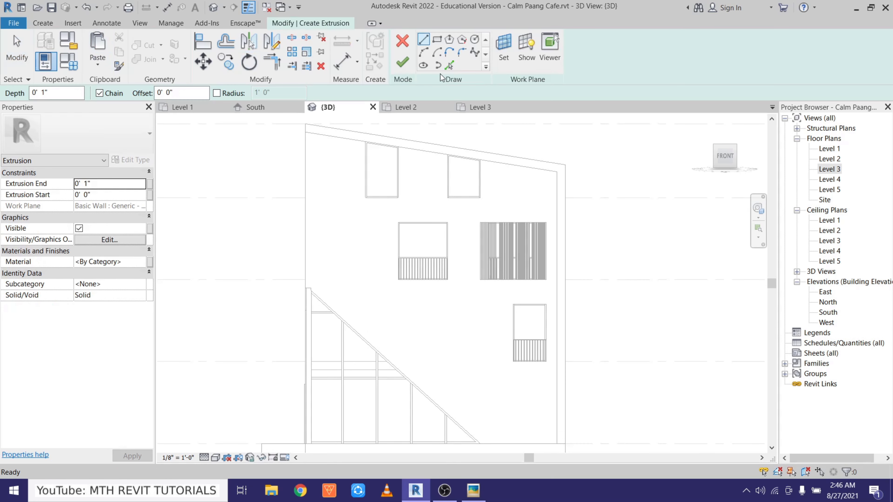
click(450, 65)
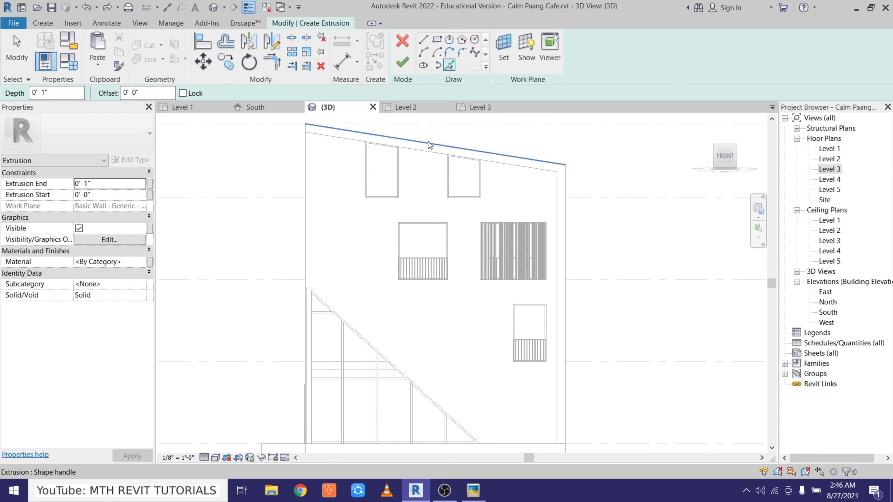
click(568, 184)
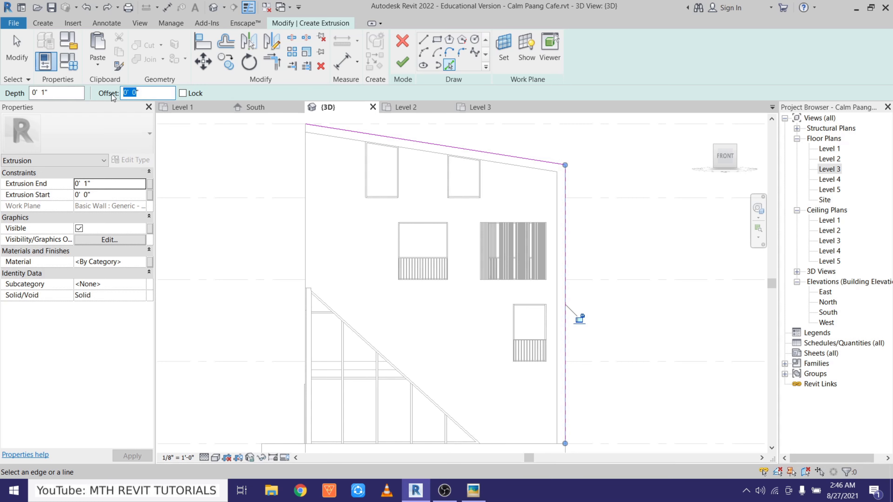
Step: Add parallel sketch lines inside the border's east and sloped top edges at an offset of 0' 2"
text(2)
key(Return)
scroll(552, 329, up, 6)
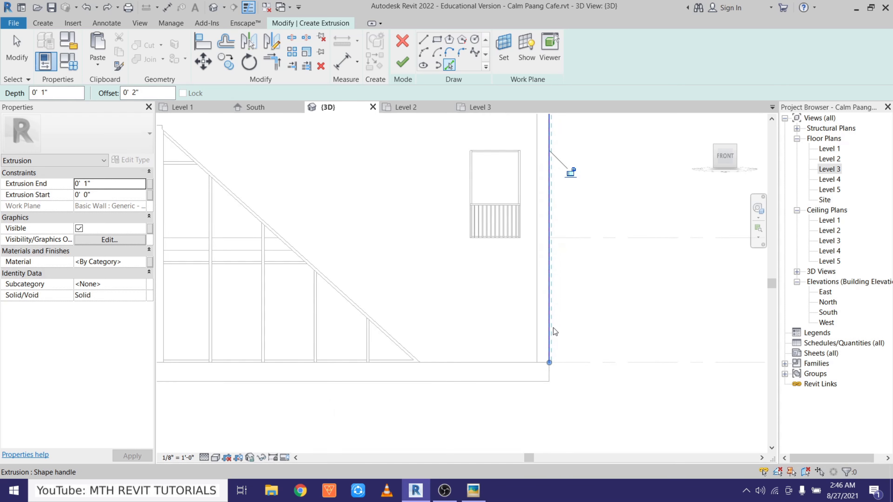
click(541, 355)
scroll(552, 389, down, 6)
middle_drag(484, 214, 508, 382)
scroll(478, 204, up, 3)
click(500, 252)
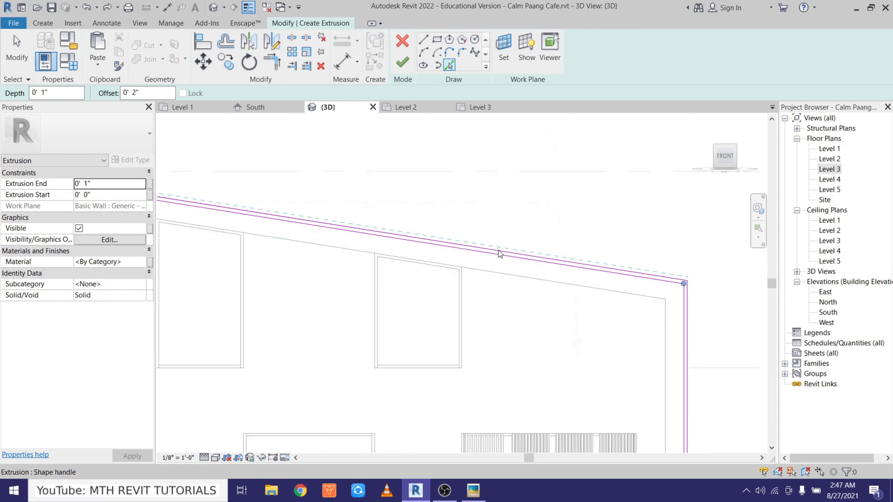
Step: Draw a short vertical line closing the thin strip at the roof's west end
scroll(500, 253, down, 4)
scroll(341, 262, up, 4)
right_click(413, 212)
right_click(428, 216)
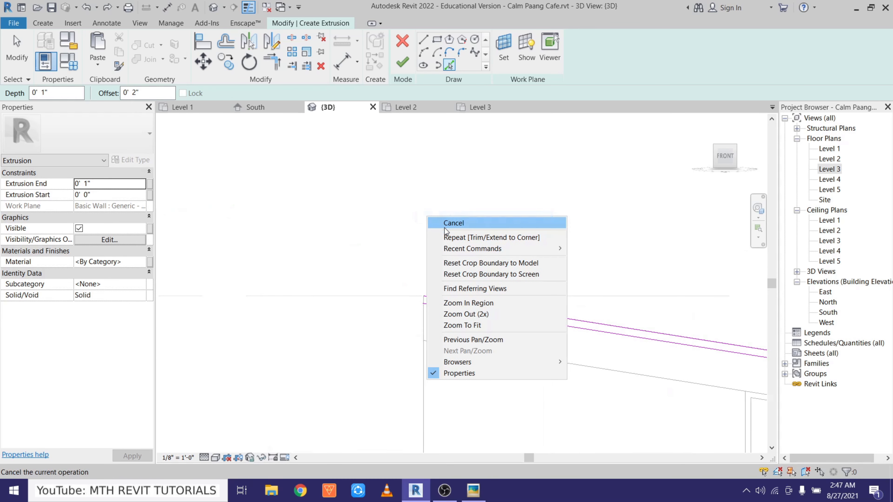
click(447, 221)
click(423, 38)
scroll(429, 306, up, 3)
click(419, 309)
scroll(313, 223, down, 3)
scroll(352, 257, up, 3)
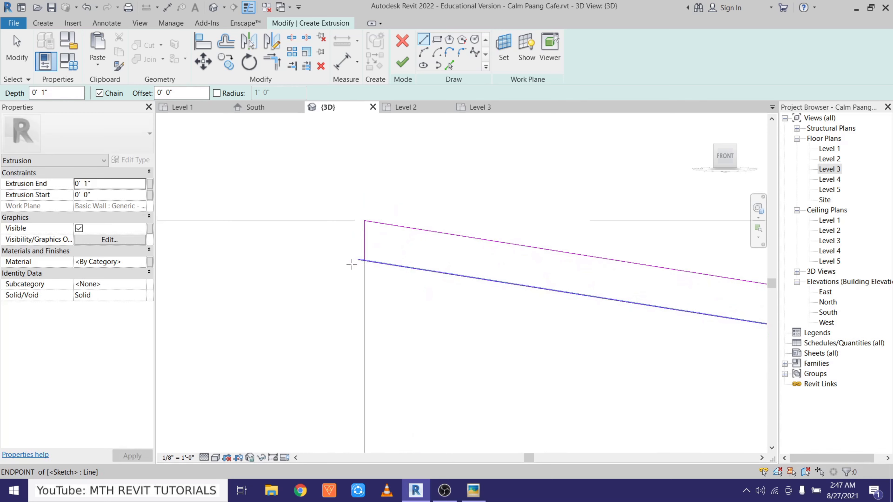
Step: Trim the thin strip's lower sloped line at the west end and its sketch lines into corners at the east end
key(t)
key(r)
click(390, 264)
middle_drag(365, 241, 239, 175)
scroll(239, 175, down, 6)
middle_drag(422, 247, 199, 221)
mouse_move(582, 276)
middle_down()
mouse_move(429, 265)
mouse_move(162, 208)
middle_up()
scroll(343, 212, up, 3)
scroll(361, 191, down, 4)
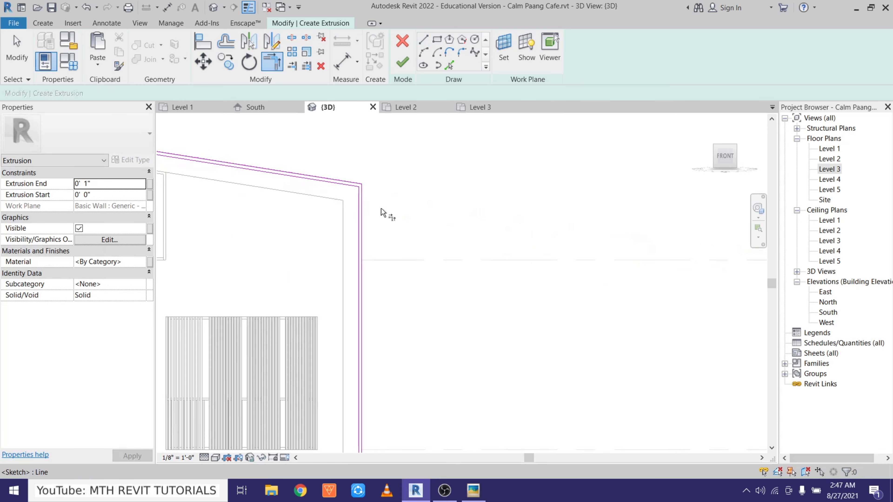
Step: Close the thin strip's sketch with a short horizontal line at the foot of the east edge and finish the extrusion
middle_drag(422, 346, 435, 104)
middle_drag(363, 417, 388, 290)
middle_drag(387, 441, 400, 325)
scroll(420, 308, up, 8)
key(Escape)
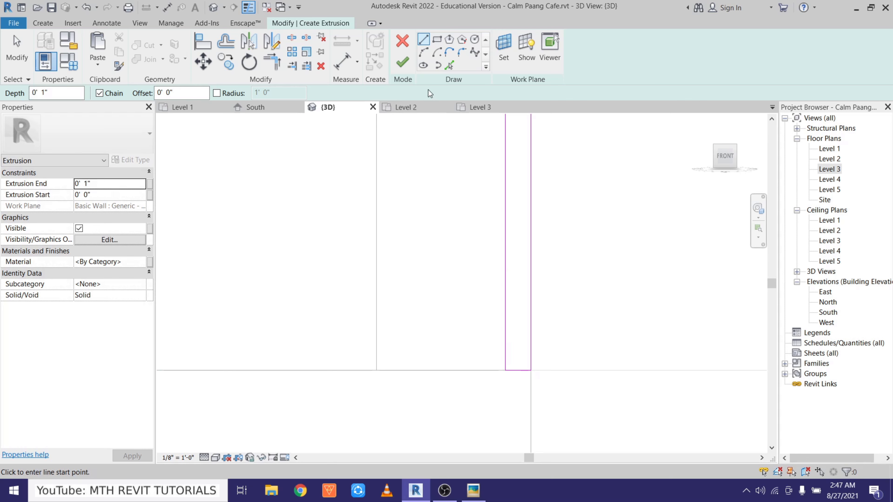
click(405, 66)
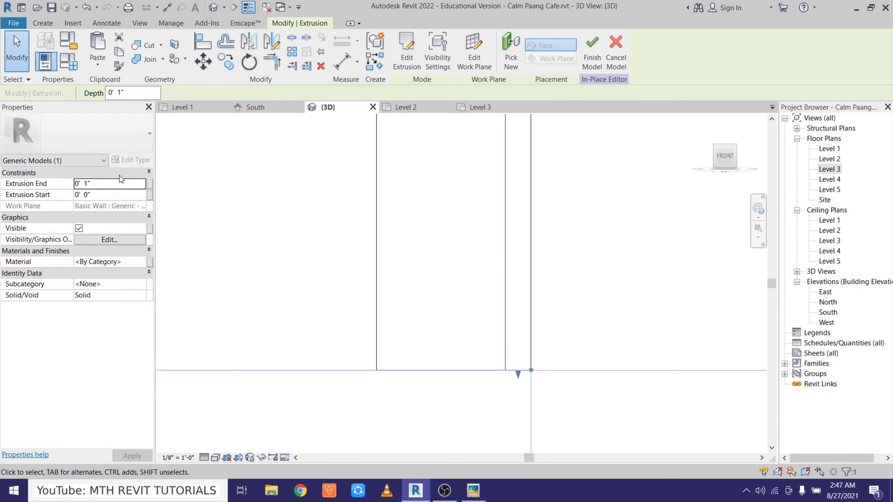
Step: Edit the thin strip's extrusion end and inspect the border at the roof corner in 3D
click(88, 187)
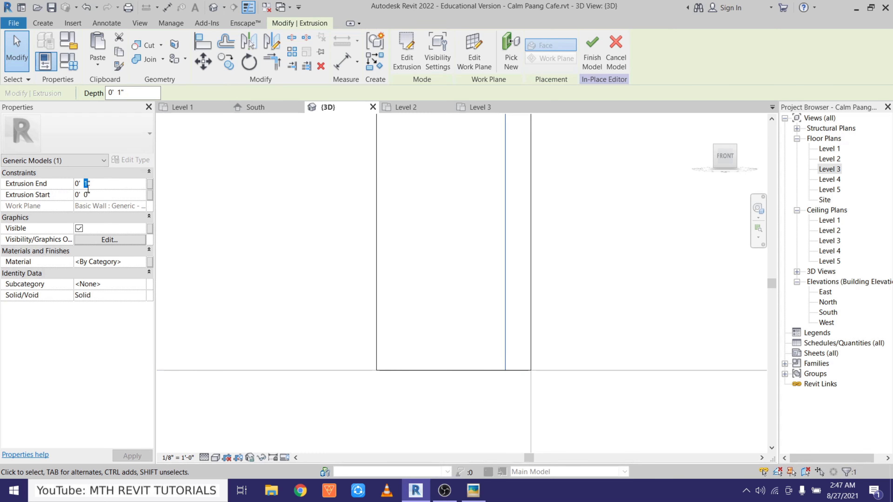
key(Escape)
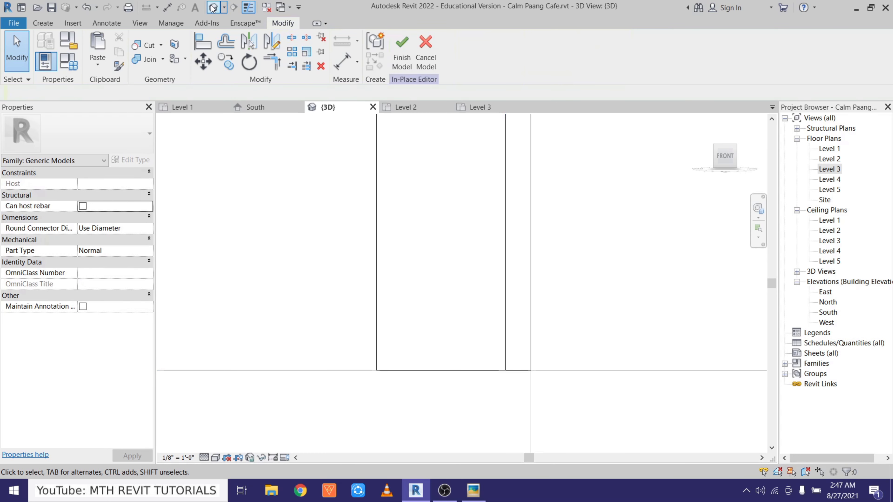
shift+middle_drag(402, 292, 489, 369)
scroll(598, 253, down, 5)
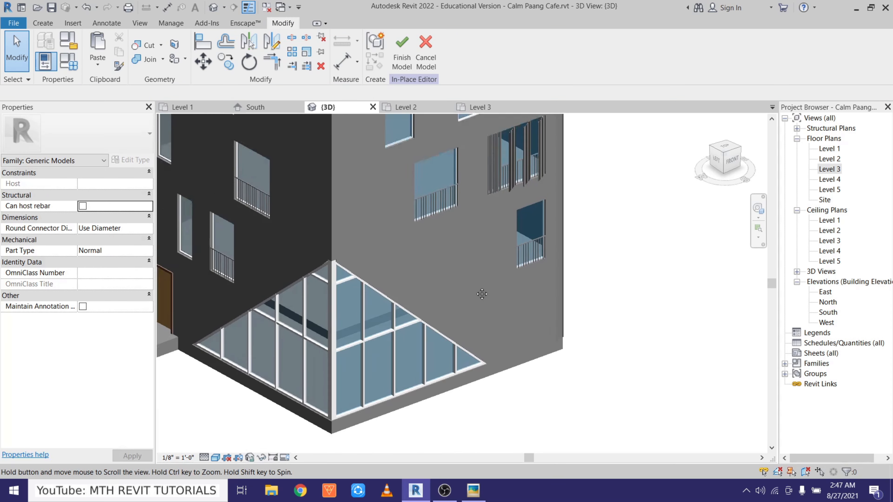
scroll(573, 287, up, 6)
scroll(568, 296, up, 4)
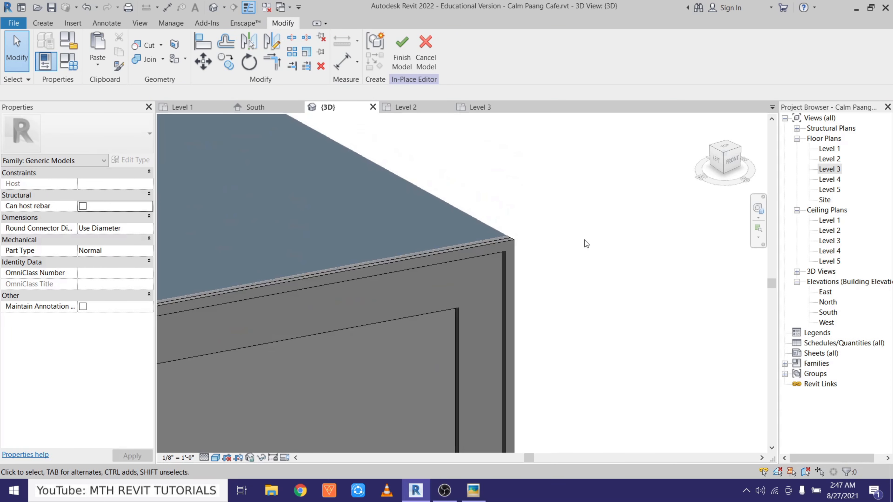
scroll(582, 211, down, 3)
middle_drag(483, 309, 602, 283)
scroll(514, 278, down, 6)
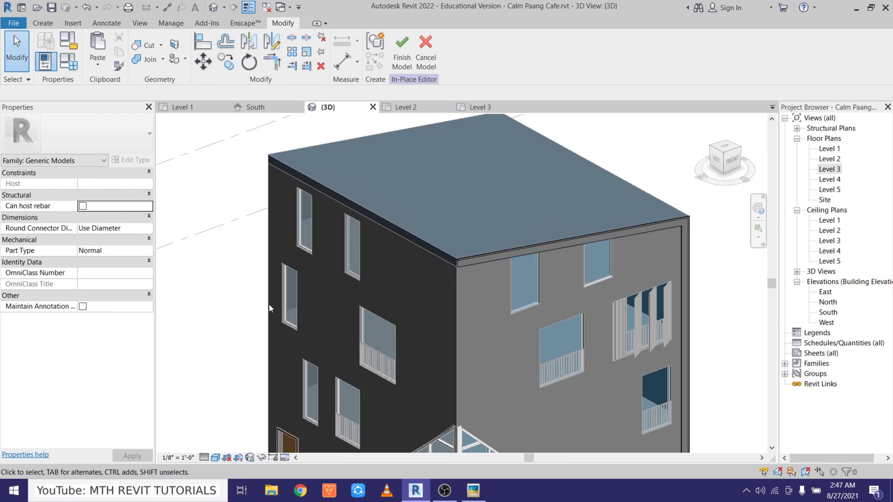
Step: Start an extrusion in a hidden-line view facing the west facade, picking that facade's wall as the work plane
click(722, 168)
click(215, 457)
click(239, 399)
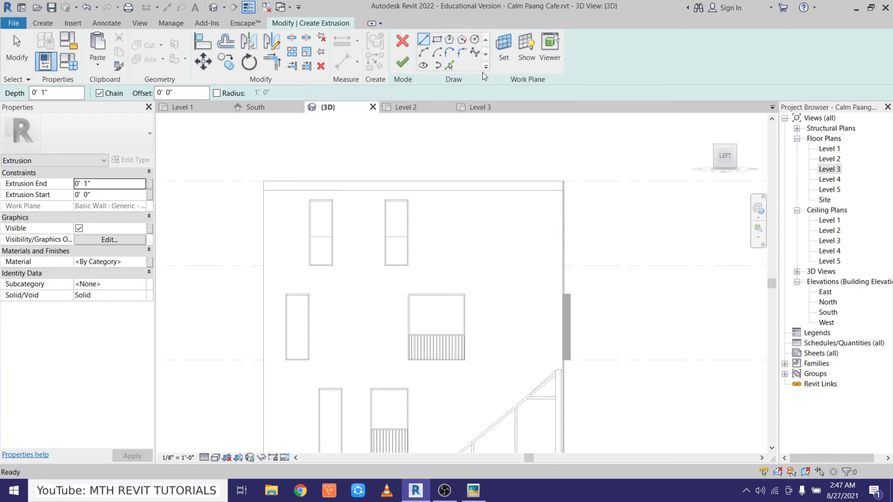
click(504, 49)
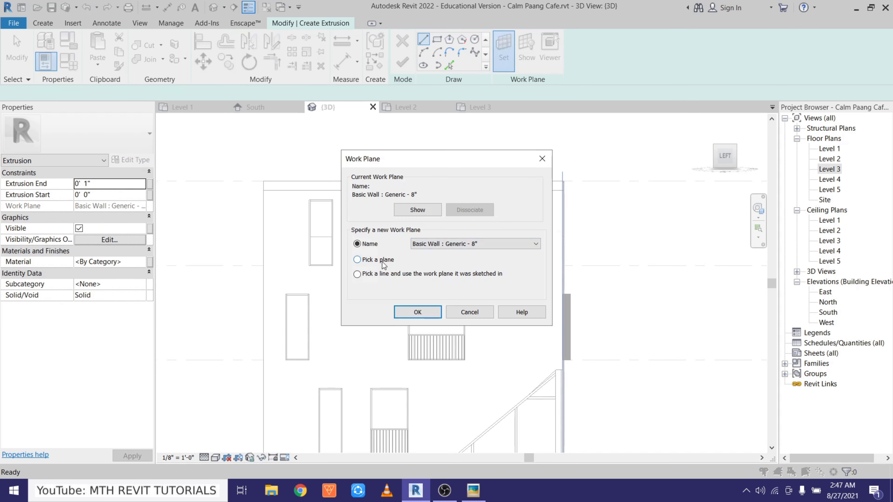
click(357, 259)
click(418, 313)
click(269, 255)
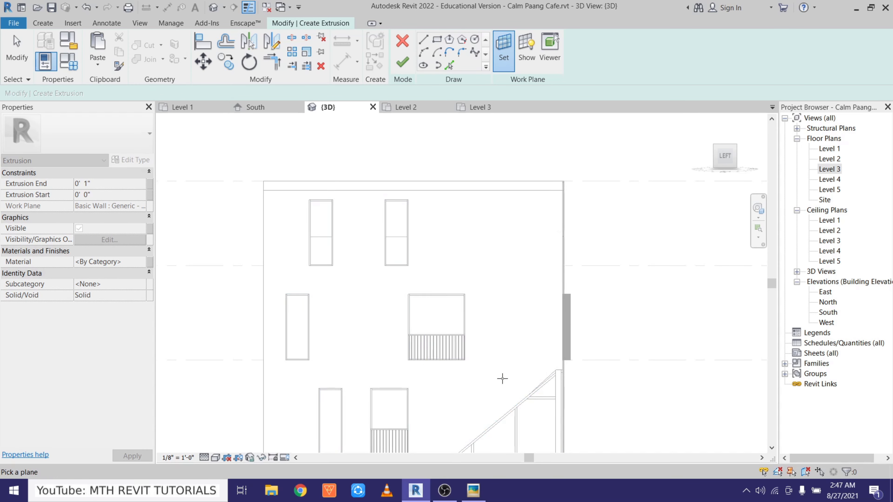
Step: Pick the west facade's outer edges as sketch lines and add parallel inner lines at an offset of 1
click(450, 65)
click(316, 192)
scroll(255, 229, down, 2)
middle_drag(255, 229, 315, 156)
click(293, 207)
click(134, 92)
text(1)
click(294, 211)
Step: Trim the west border's sketch lines into corners at the roof's north end
scroll(319, 367, up, 6)
key(l)
key(i)
scroll(267, 365, up, 4)
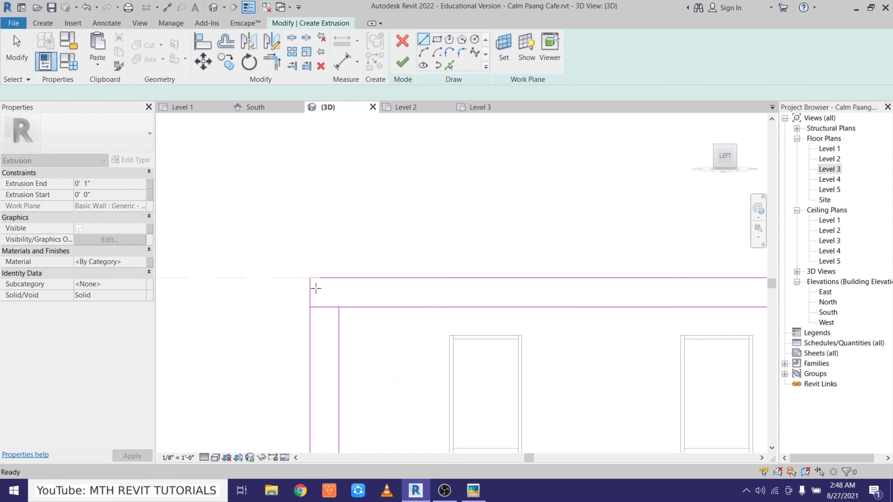
key(t)
key(r)
Step: Draw a short vertical line closing the west border's open end, trim the sketch lines to it and finish the extrusion
mouse_move(313, 299)
middle_down()
mouse_move(491, 279)
mouse_move(516, 167)
middle_up()
scroll(483, 276, up, 2)
key(l)
key(i)
click(476, 212)
click(475, 270)
key(t)
key(r)
scroll(493, 218, down, 6)
click(402, 62)
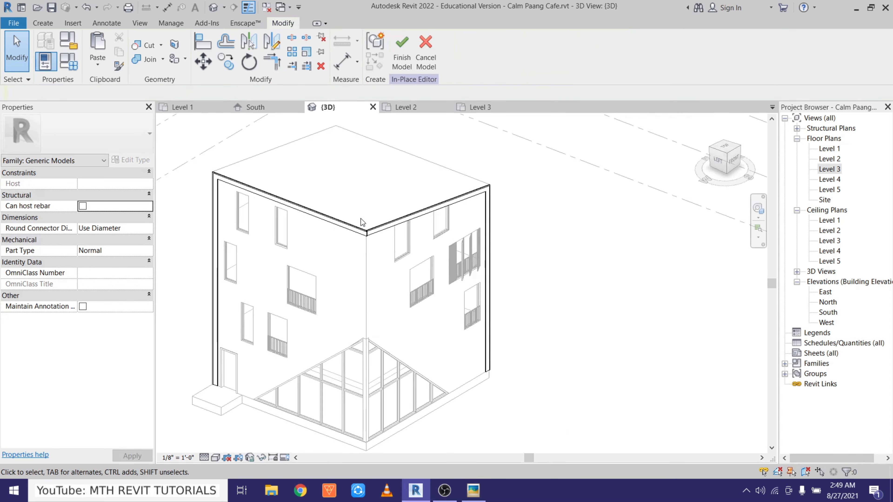
Step: Switch the 3D view to Shaded and stretch the faces of two border extrusions where the west and south borders meet
key(s)
key(d)
scroll(359, 221, up, 5)
scroll(404, 278, up, 2)
middle_drag(446, 374, 431, 291)
click(416, 294)
drag(417, 282, 413, 295)
shift+middle_drag(413, 295, 492, 310)
key(Escape)
scroll(482, 347, up, 1)
click(483, 347)
drag(486, 271, 466, 268)
key(Escape)
scroll(429, 296, down, 7)
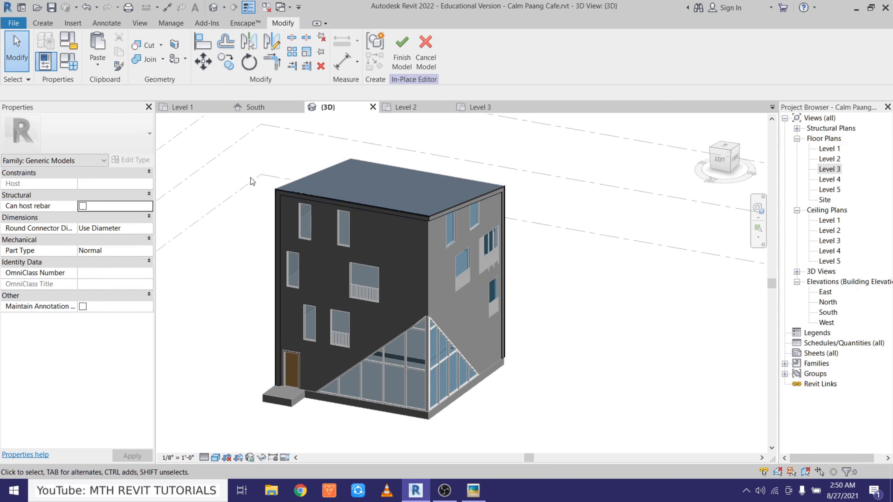
Step: Associate all border extrusions' material with a new type parameter named Metallic Frame and finish the in-place model
drag(368, 215, 645, 442)
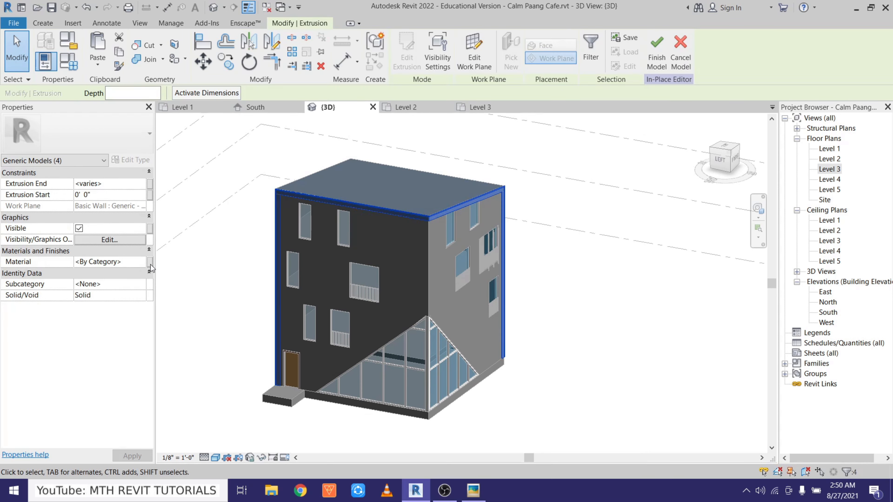
click(150, 263)
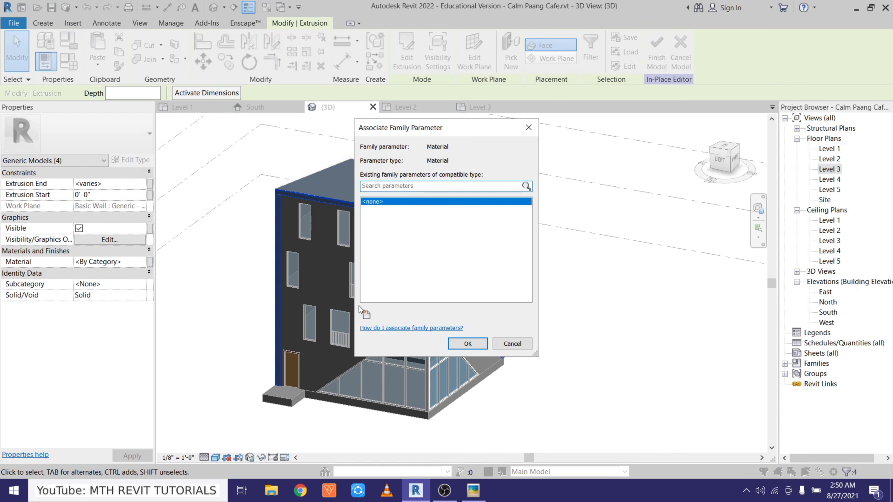
click(366, 315)
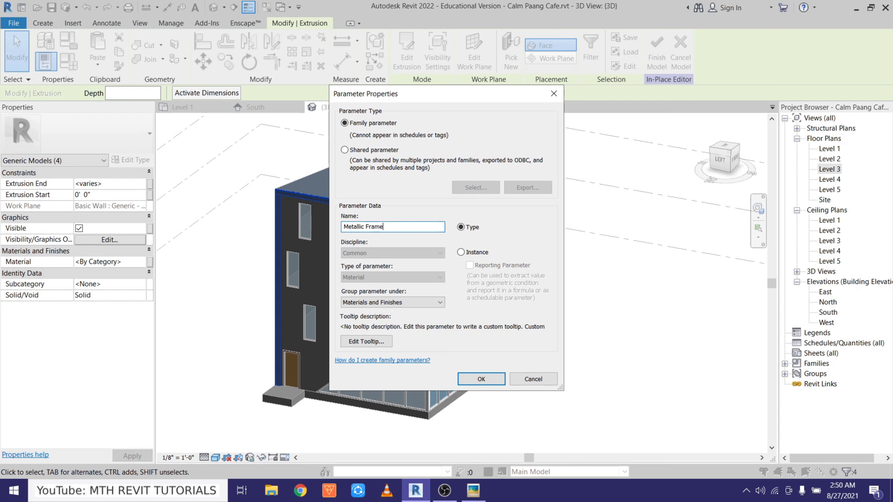
click(480, 379)
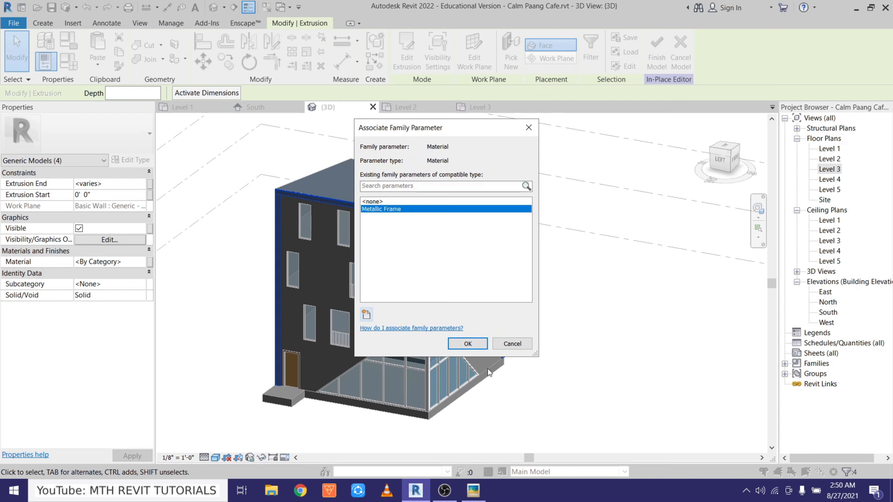
click(478, 342)
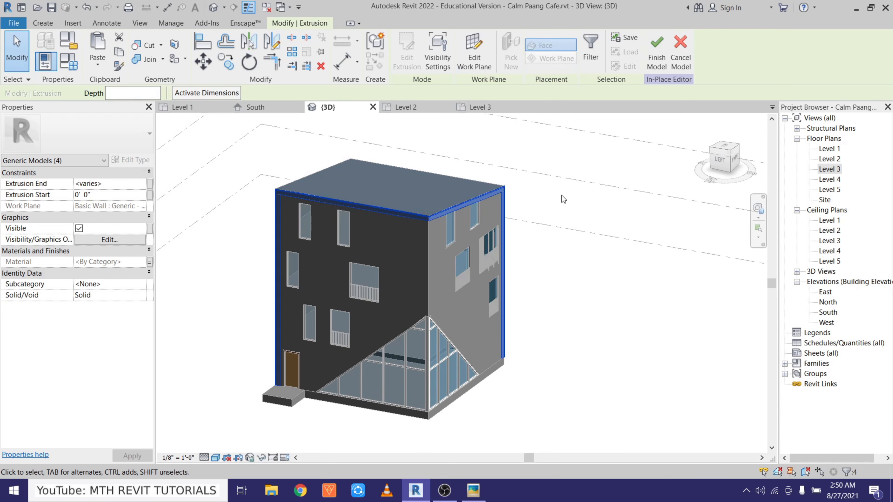
click(550, 174)
click(403, 62)
Step: Examine the finished borders, windows and railings on the west and south facades in 3D from several angles
shift+middle_drag(369, 288, 344, 240)
shift+middle_drag(328, 293, 394, 310)
scroll(429, 313, up, 3)
shift+middle_drag(319, 337, 350, 368)
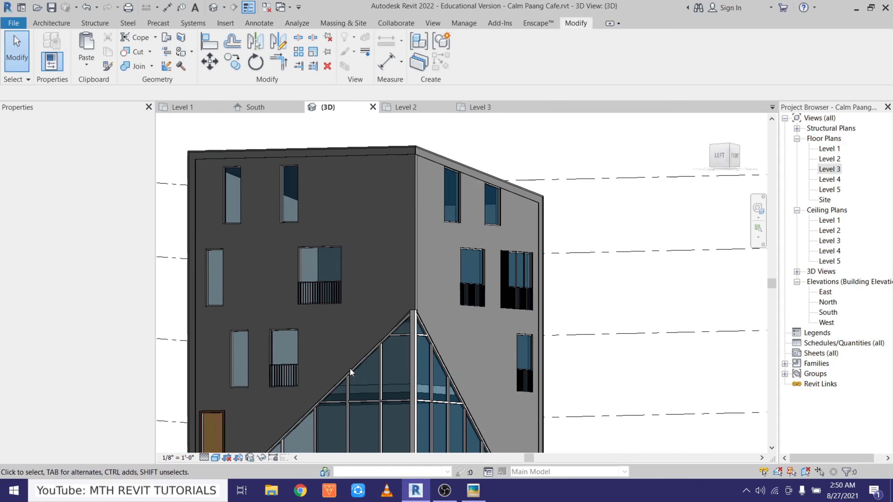
scroll(300, 402, up, 5)
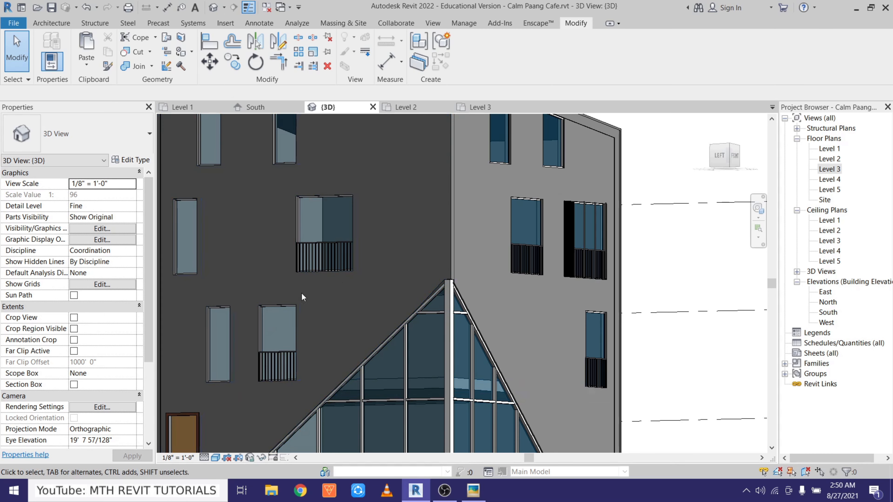
scroll(378, 164, down, 2)
shift+middle_drag(361, 215, 351, 295)
scroll(349, 245, up, 1)
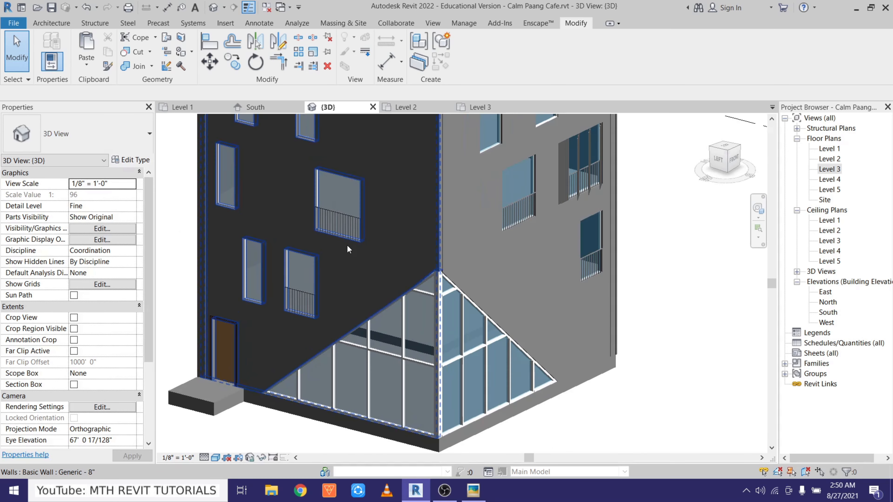
click(53, 23)
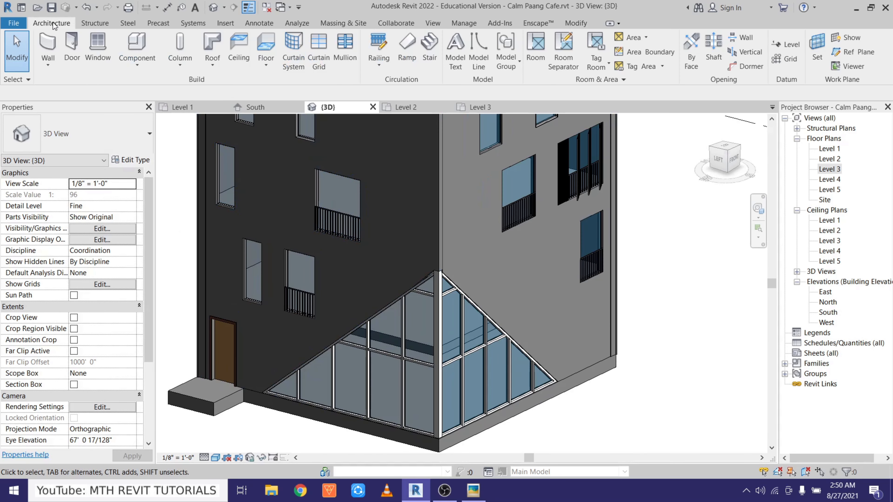
Step: Start a wall reveal and duplicate its type as 1 Brick with the profile Reveal-Brick Course : 1 Brick
click(46, 65)
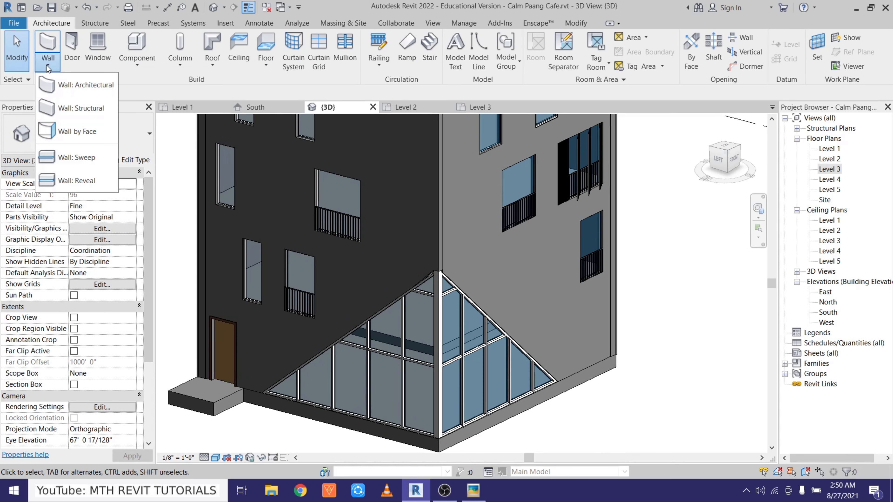
click(78, 178)
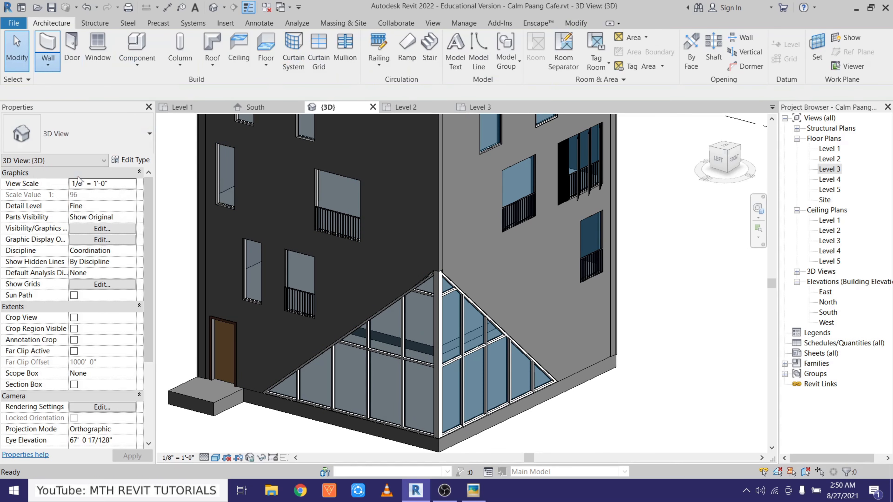
click(136, 160)
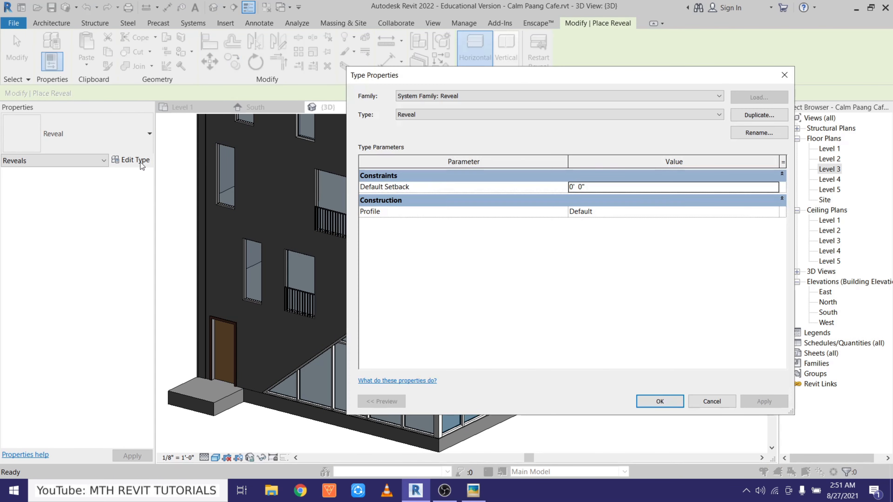
click(756, 116)
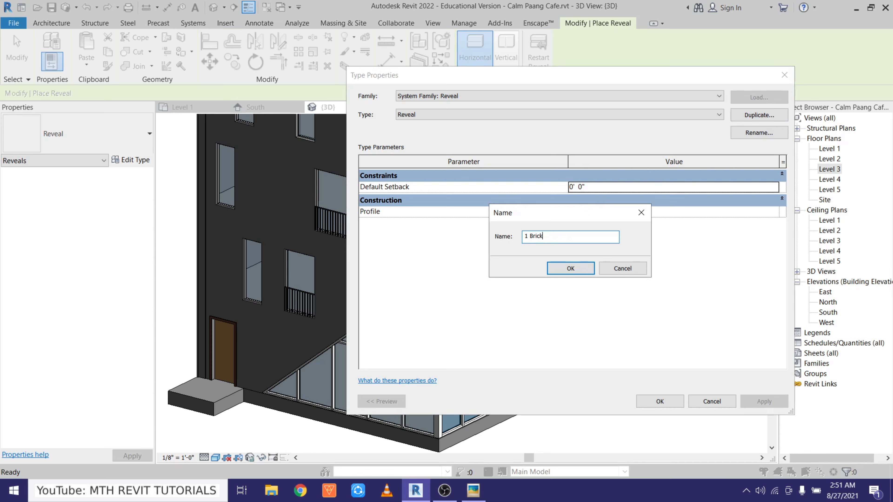
click(554, 269)
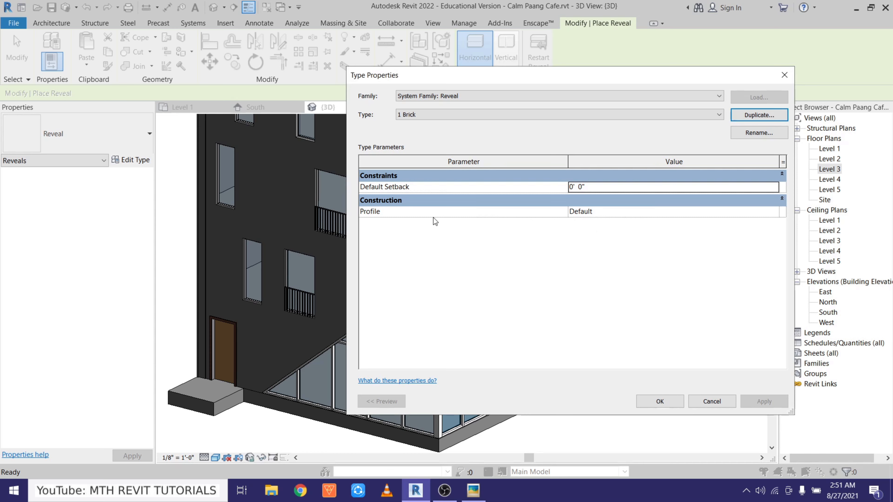
click(775, 212)
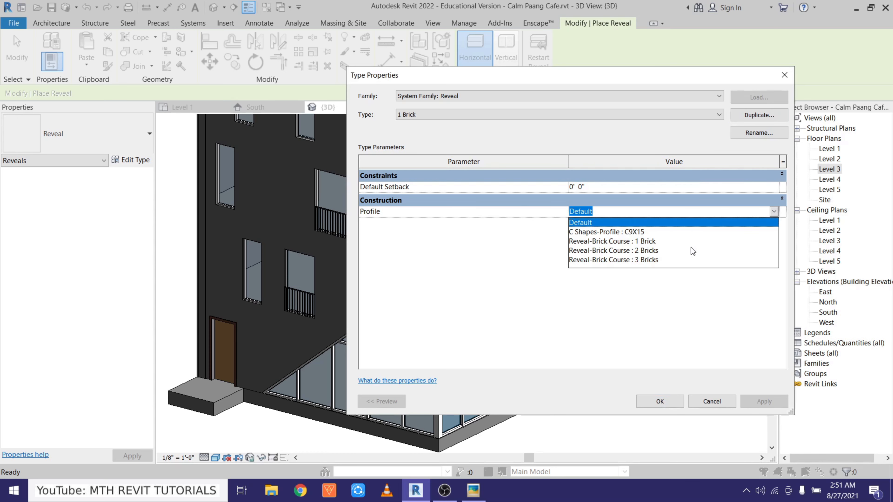
click(645, 241)
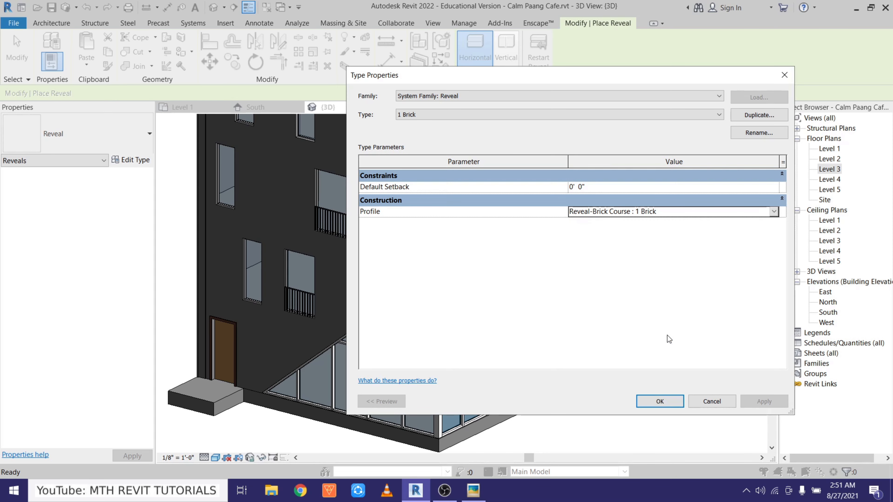
click(660, 402)
Step: Place a horizontal 1 Brick reveal on the west and south walls just below the lowest row of rectangular windows
scroll(325, 354, up, 4)
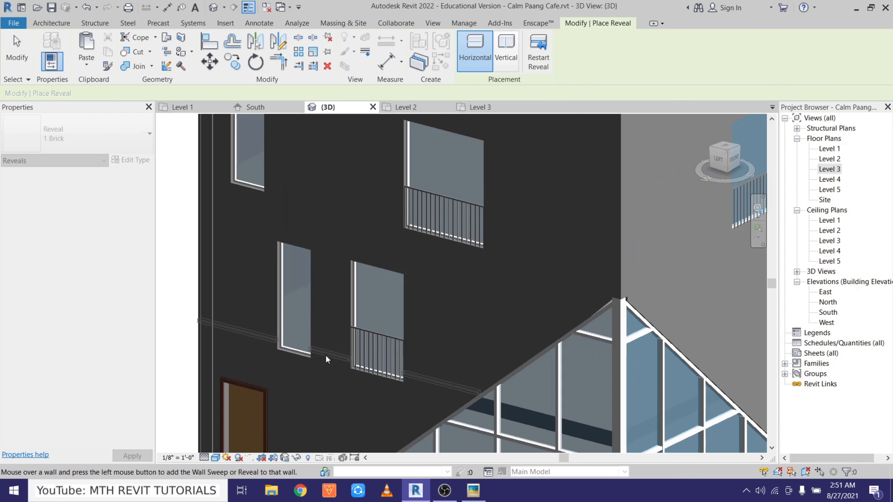
scroll(323, 365, down, 4)
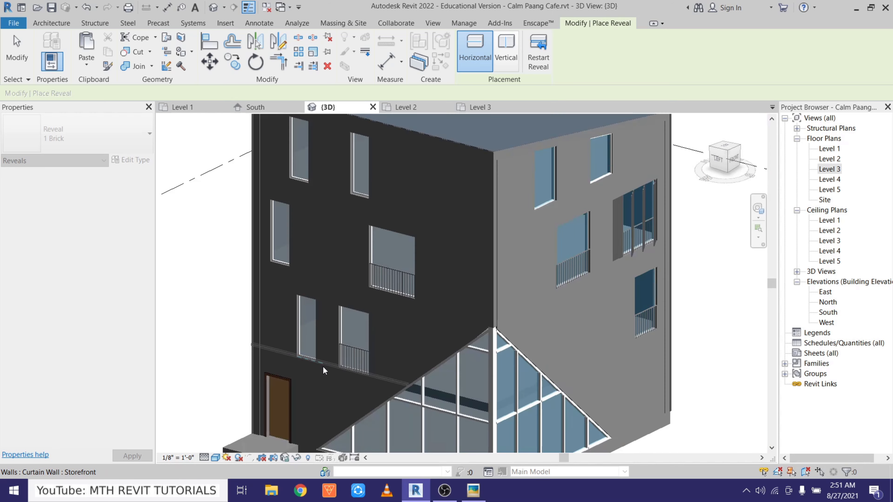
scroll(325, 347, up, 4)
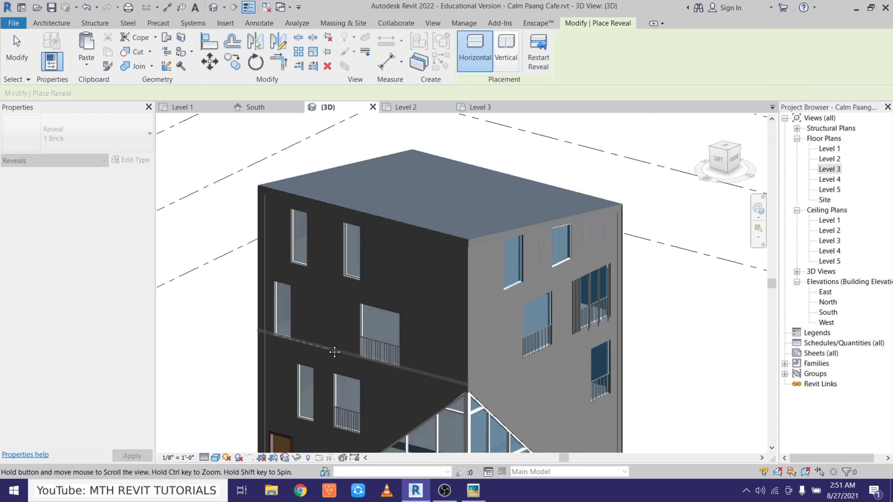
scroll(325, 345, up, 5)
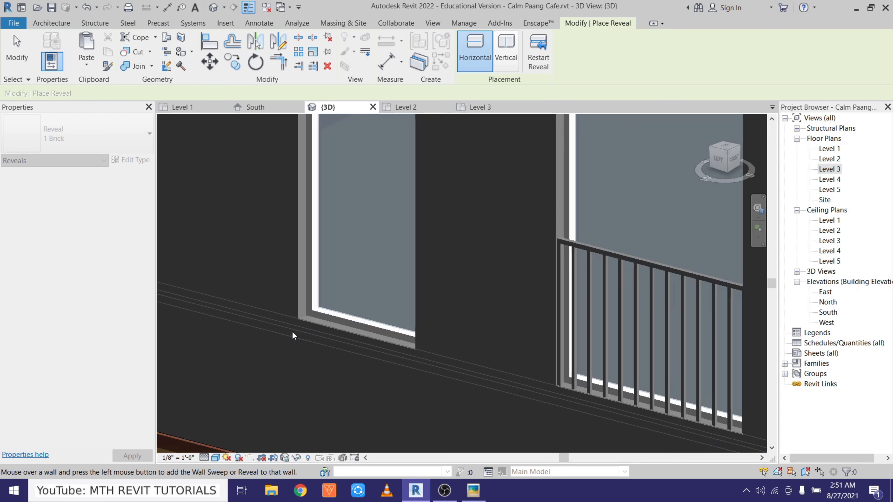
click(301, 335)
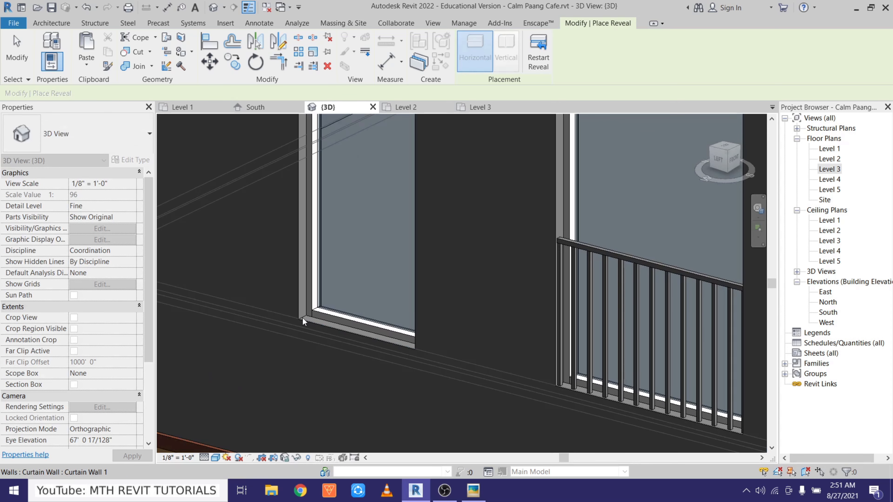
scroll(311, 323, down, 2)
middle_drag(527, 352, 228, 277)
middle_drag(471, 365, 377, 336)
scroll(376, 336, down, 1)
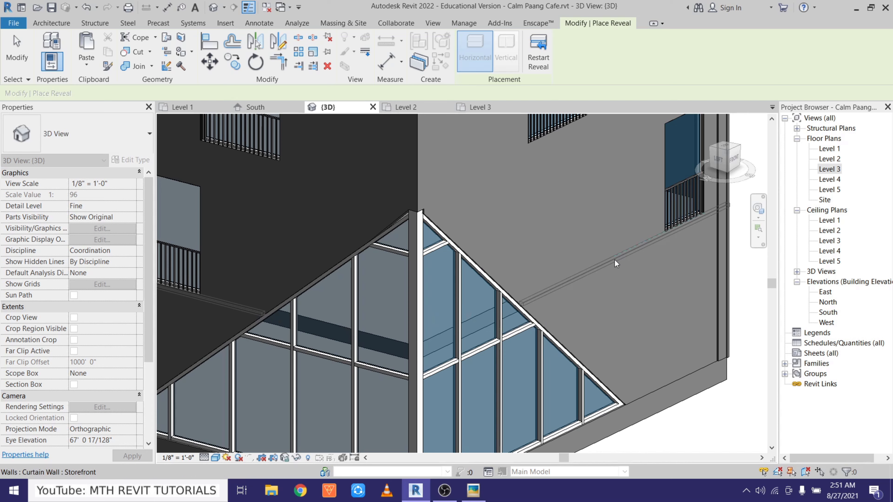
click(257, 313)
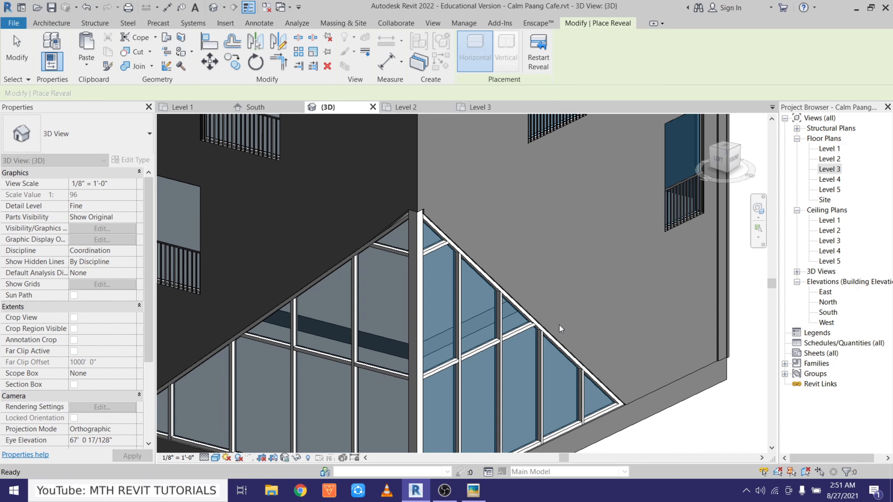
key(Escape)
key(Escape)
Step: Stretch the lowest reveal's end on the south wall into the diagonal frame of the corner glazing
scroll(531, 285, up, 5)
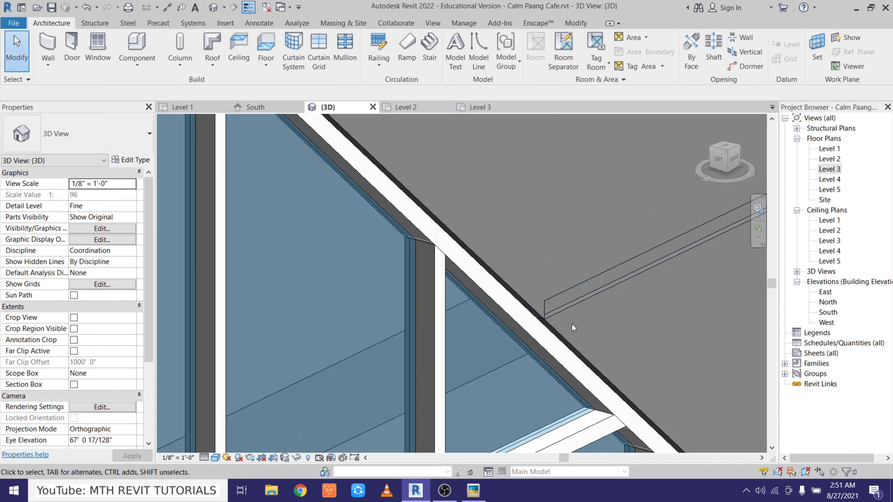
scroll(572, 323, up, 2)
click(540, 309)
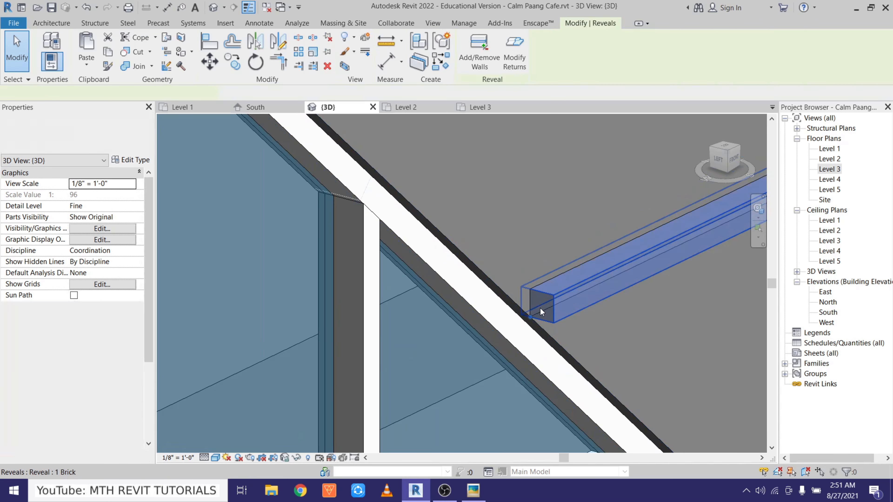
drag(531, 318, 495, 334)
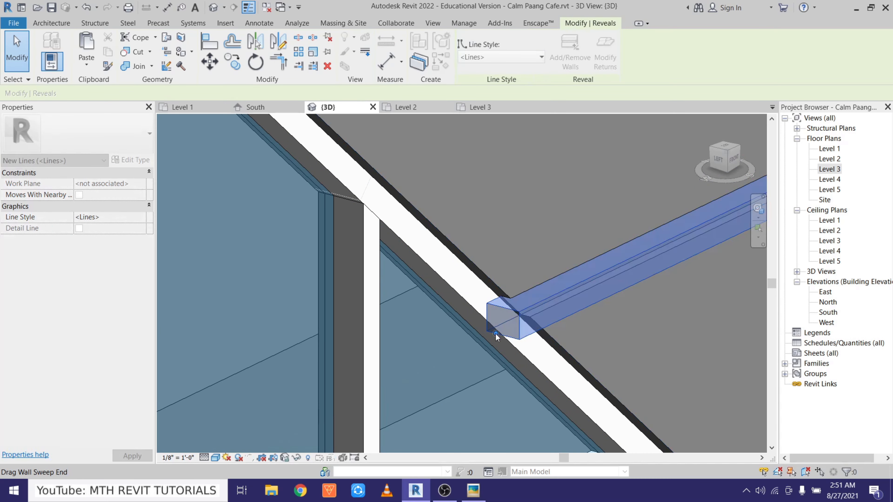
key(Escape)
Step: Stretch the lowest reveal's end on the west wall into the diagonal frame of the corner glazing
scroll(367, 320, down, 3)
scroll(367, 320, down, 4)
middle_drag(559, 278, 337, 447)
scroll(368, 401, up, 5)
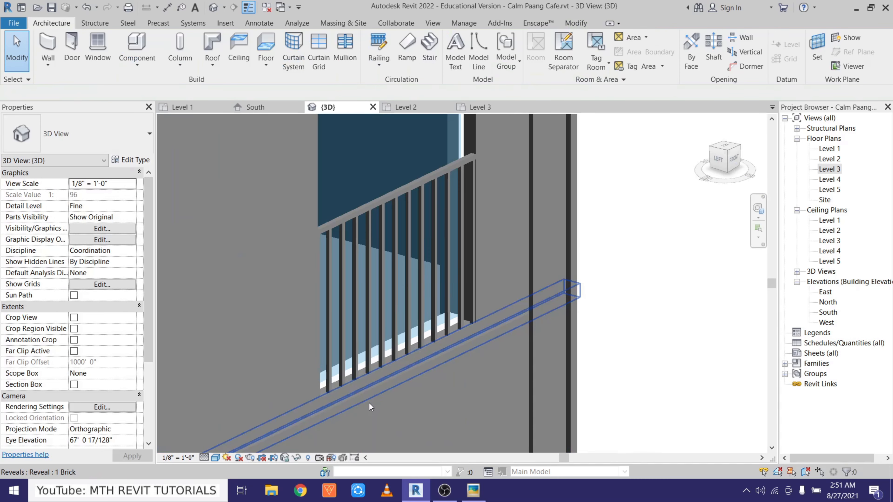
scroll(650, 251, down, 4)
scroll(649, 251, down, 3)
middle_drag(368, 312, 495, 312)
scroll(495, 312, up, 8)
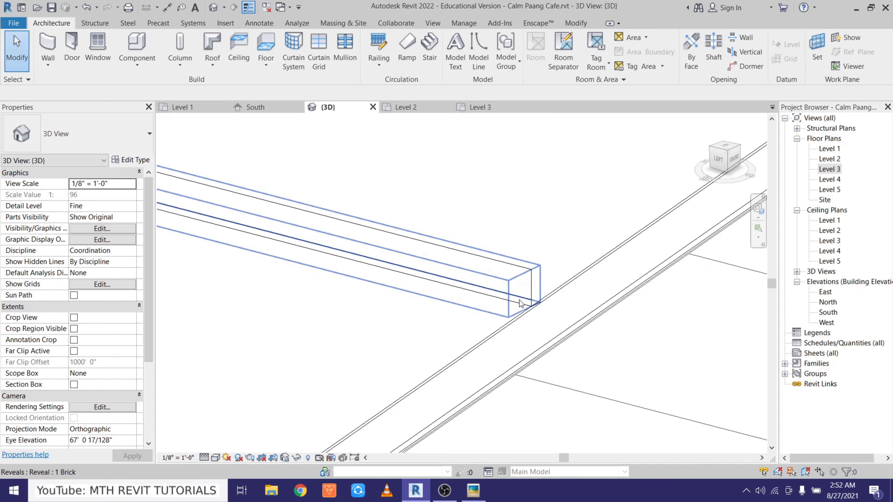
click(528, 311)
drag(528, 309, 568, 315)
key(Escape)
Step: Place a horizontal 1 Brick reveal below the middle row of windows on the west and south walls and finish it
scroll(457, 347, down, 4)
middle_drag(456, 347, 457, 372)
scroll(451, 316, down, 3)
middle_drag(408, 328, 355, 399)
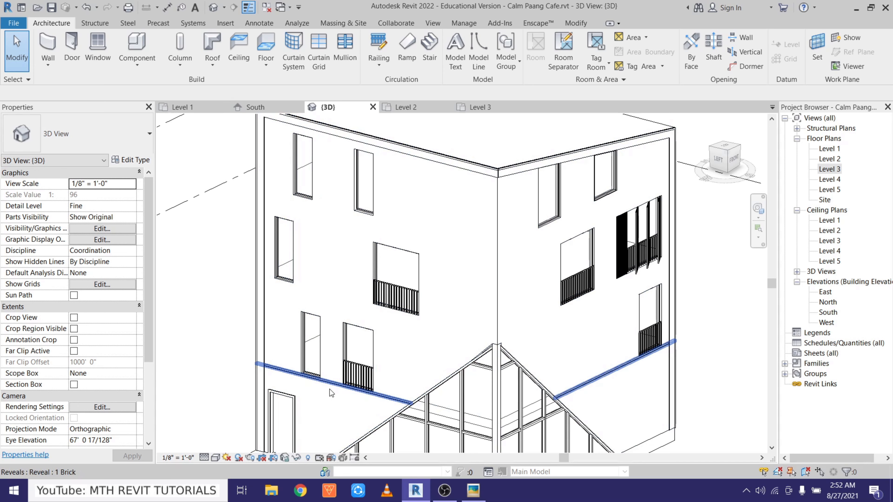
click(51, 66)
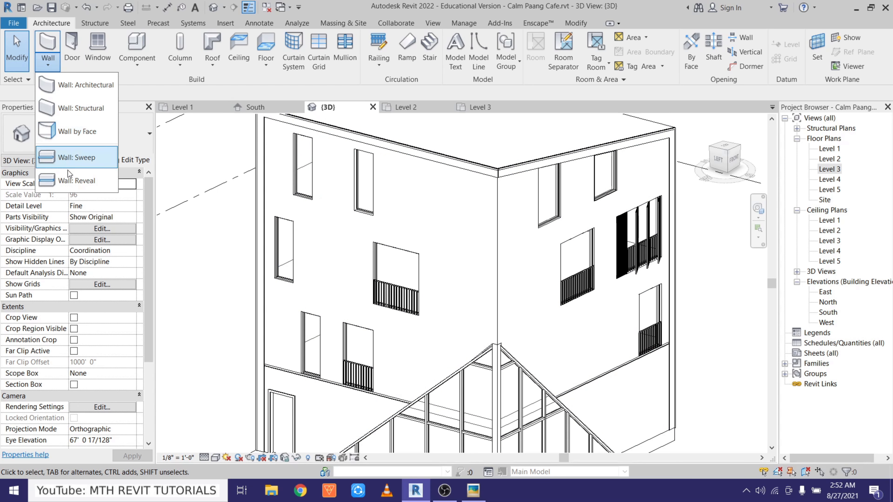
click(69, 180)
scroll(272, 285, up, 3)
scroll(271, 286, up, 2)
shift+middle_drag(271, 287, 423, 354)
middle_drag(399, 206, 592, 295)
scroll(592, 295, down, 1)
scroll(341, 226, down, 1)
middle_drag(343, 230, 337, 271)
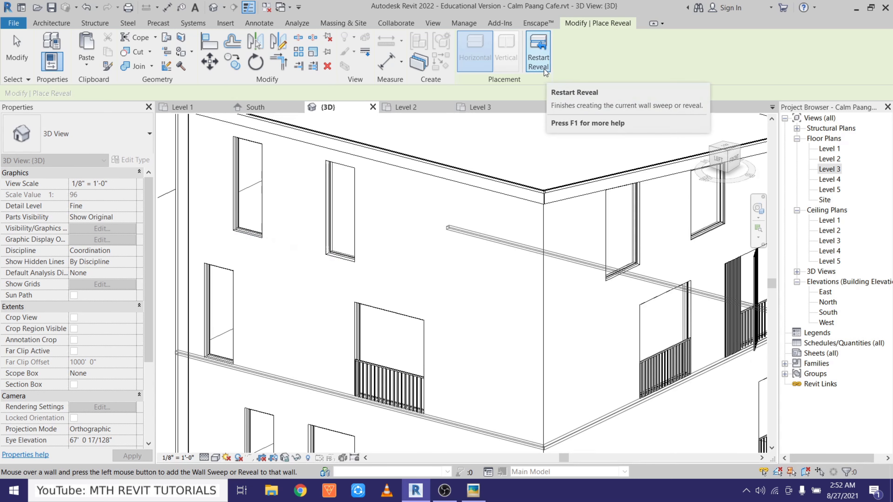
click(538, 57)
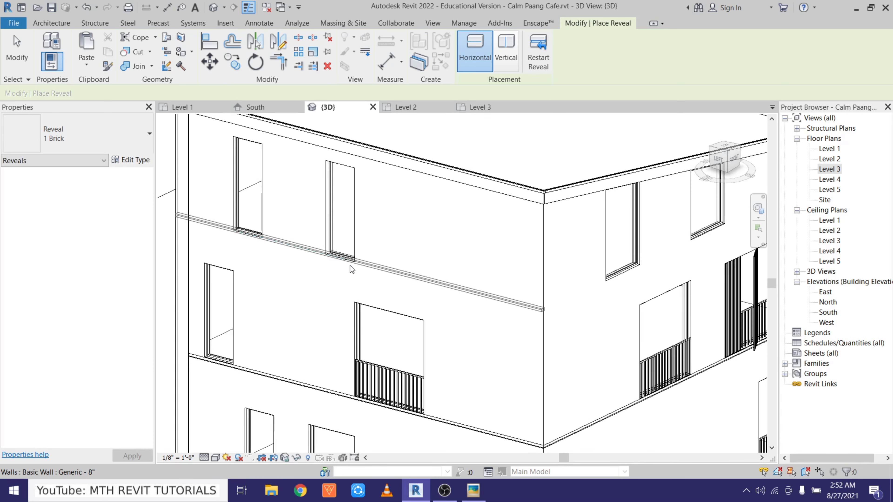
Step: Place a horizontal 1 Brick reveal below the top row of windows on the west and south walls
scroll(351, 267, up, 1)
scroll(351, 267, up, 3)
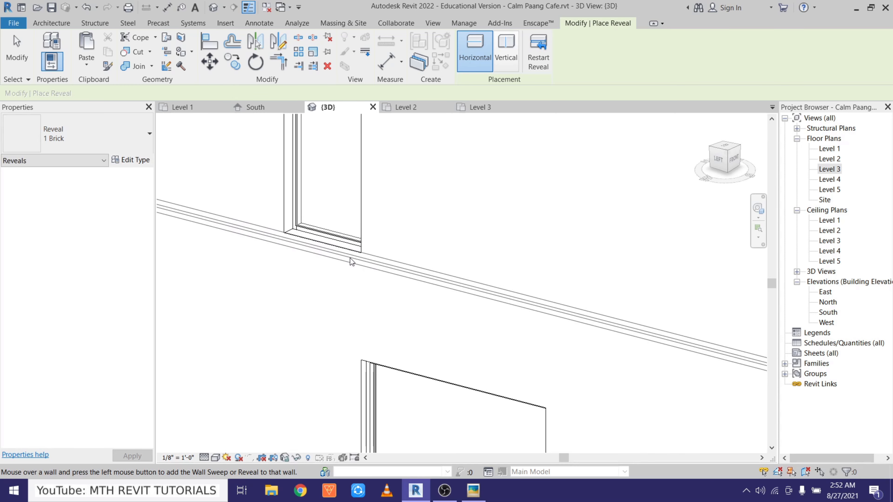
click(351, 259)
scroll(351, 258, down, 3)
middle_drag(563, 309, 419, 316)
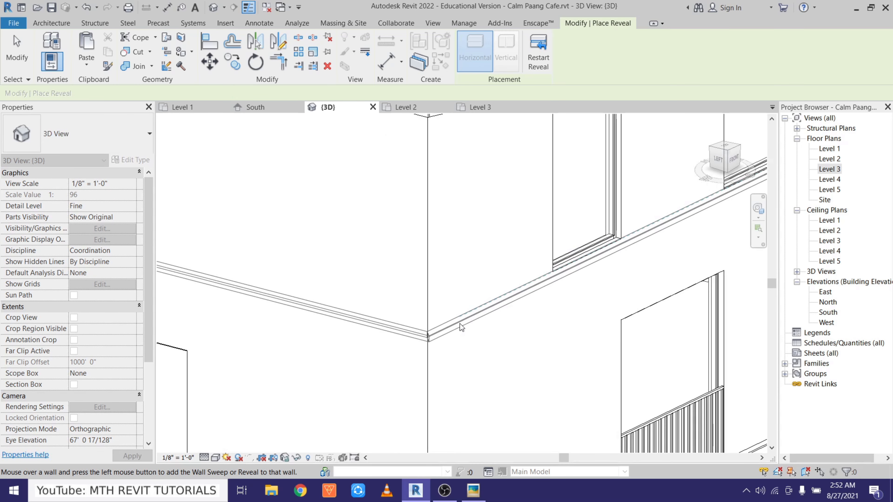
key(Escape)
middle_drag(474, 338, 469, 283)
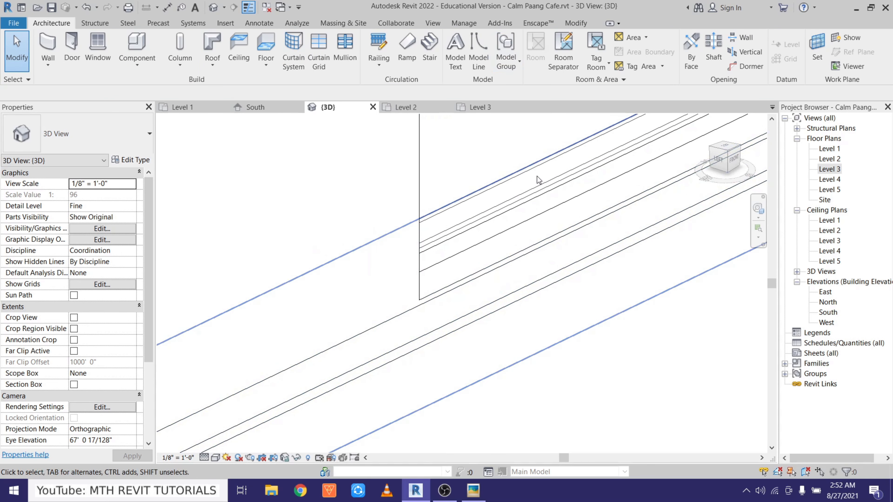
key(l)
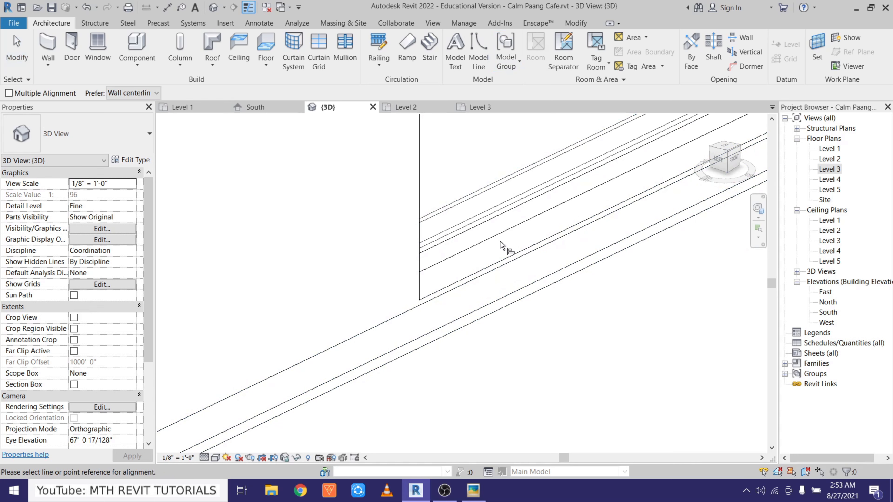
click(471, 271)
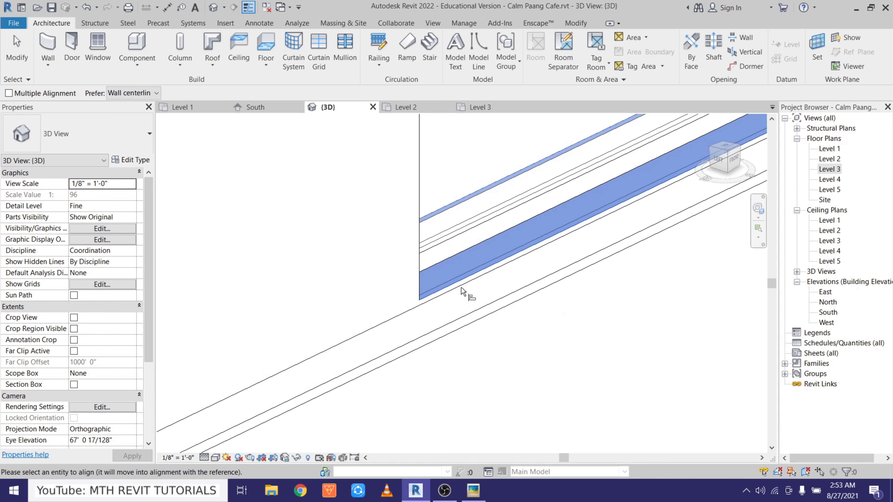
scroll(506, 276, down, 5)
middle_drag(449, 311, 529, 285)
scroll(400, 348, up, 4)
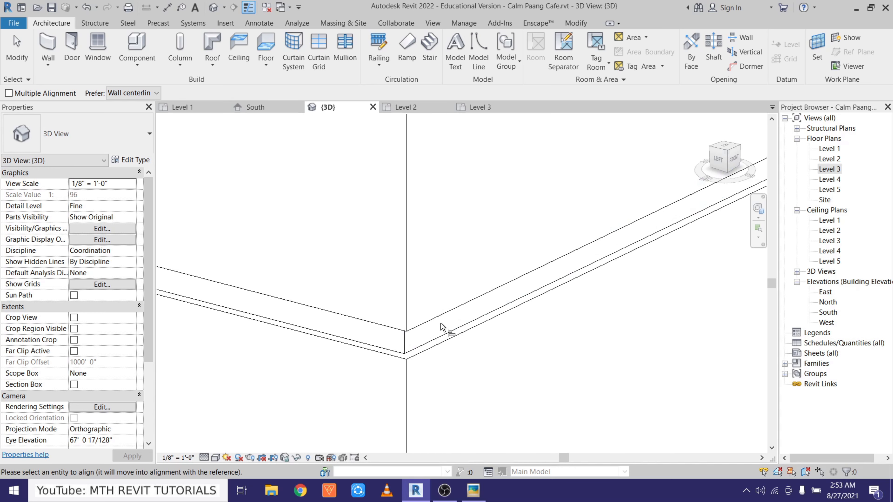
scroll(424, 326, down, 3)
key(Escape)
key(Escape)
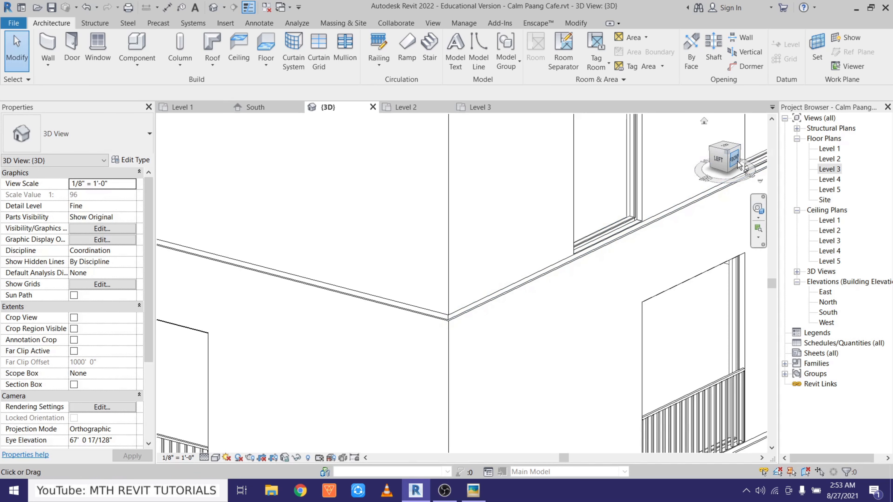
Step: In the front view, move the top reveal up so its upper edge meets the bottom of the top-row windows
click(738, 164)
scroll(462, 226, up, 5)
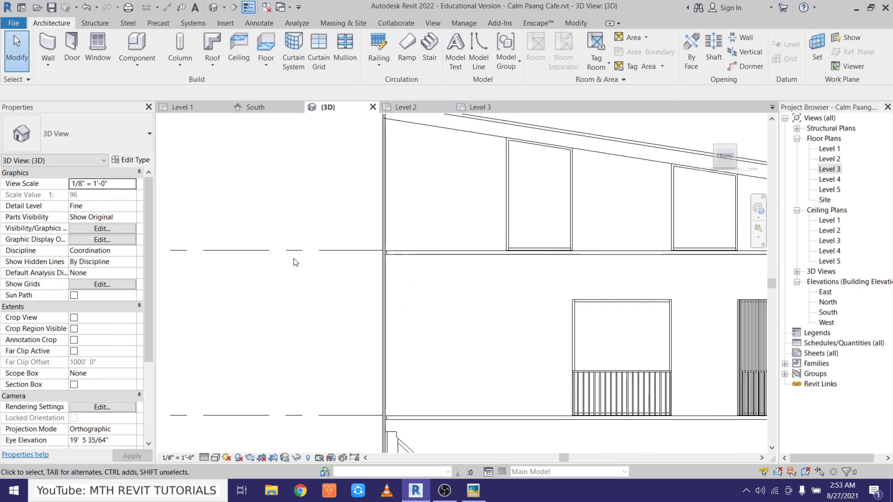
scroll(293, 260, up, 3)
click(302, 262)
scroll(550, 281, up, 3)
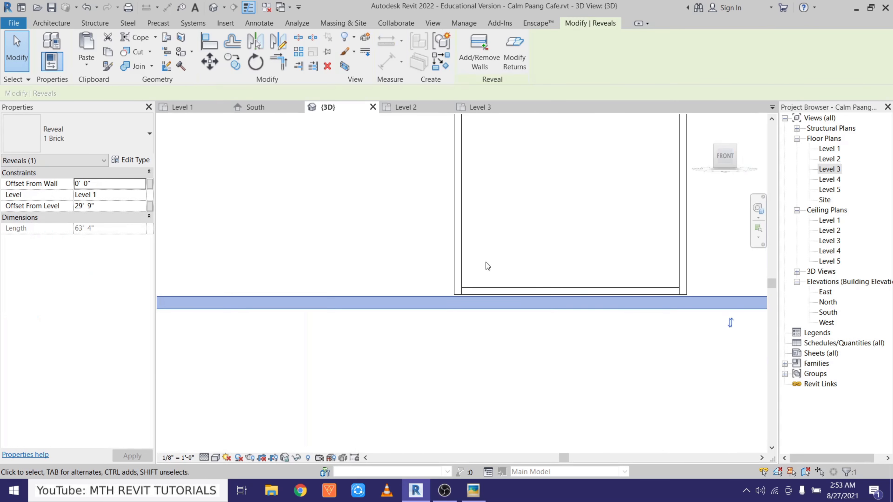
scroll(486, 263, up, 2)
click(200, 68)
scroll(458, 315, up, 4)
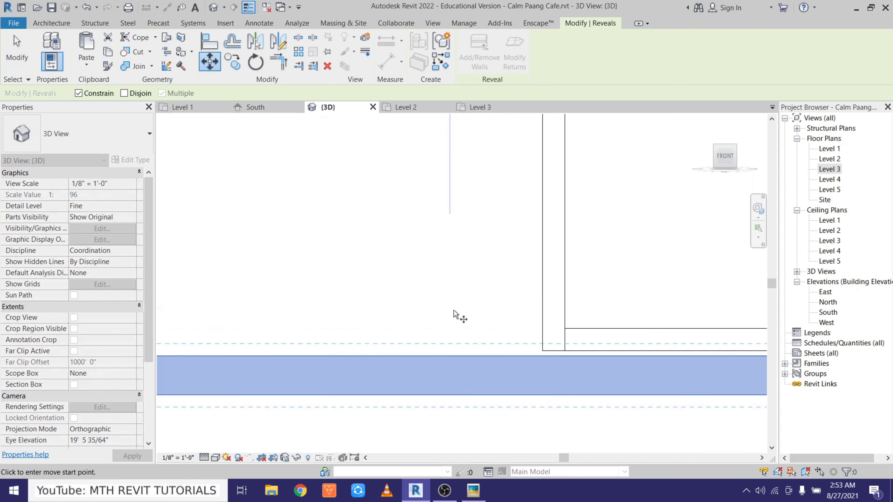
click(588, 361)
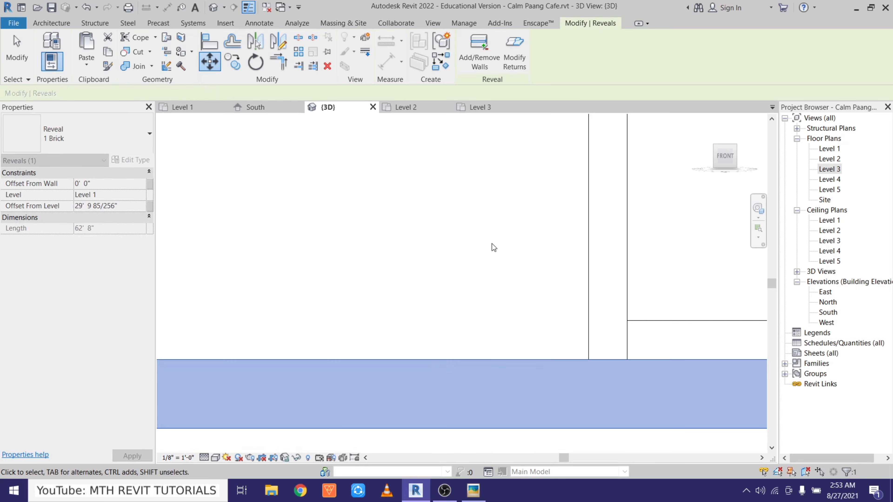
key(Escape)
Step: Move the middle reveal up so its upper edge meets the bottom of the middle-row windows
scroll(450, 193, down, 5)
middle_drag(304, 131, 395, 222)
scroll(573, 356, up, 5)
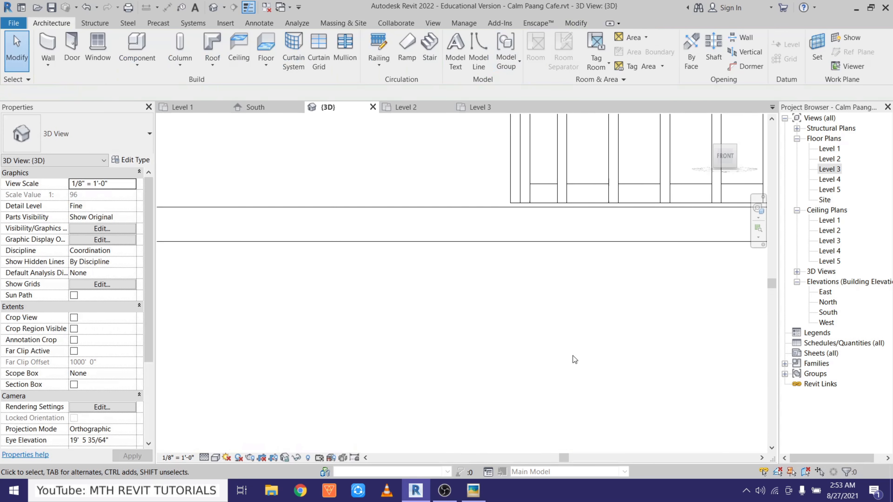
click(492, 248)
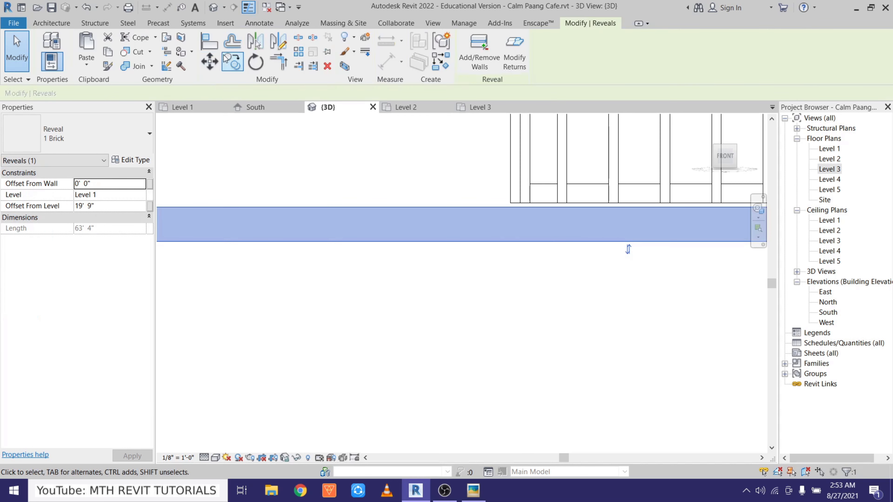
click(510, 207)
scroll(510, 208, up, 2)
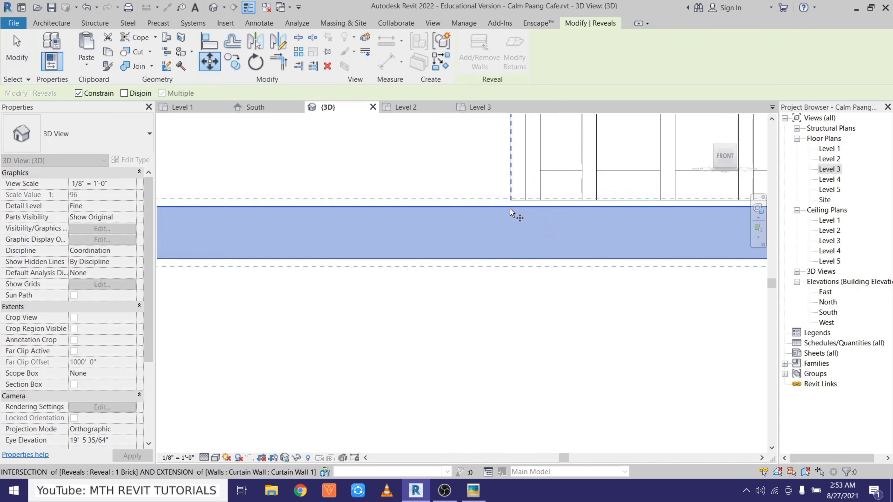
click(513, 205)
Step: Move the lowest reveal up so its upper edge meets the bottom of the lowest window row
scroll(513, 161, down, 6)
middle_drag(518, 364, 459, 139)
middle_drag(738, 257, 418, 329)
scroll(481, 273, up, 4)
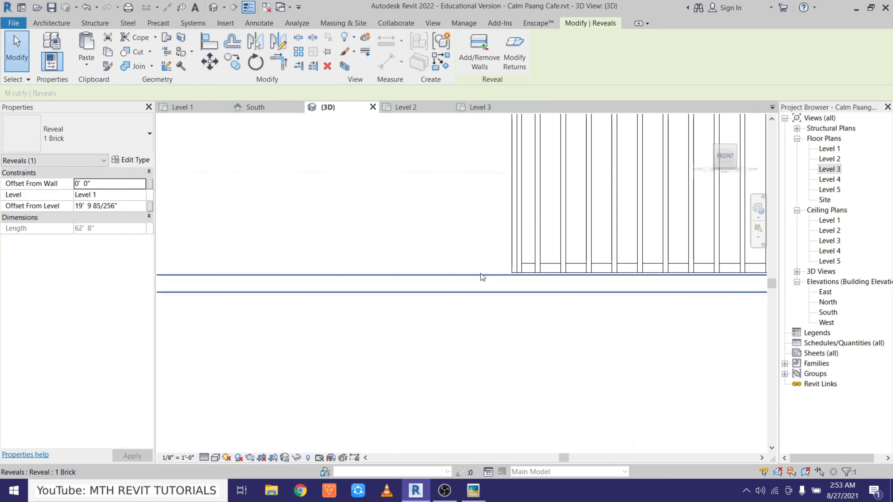
key(Escape)
click(503, 280)
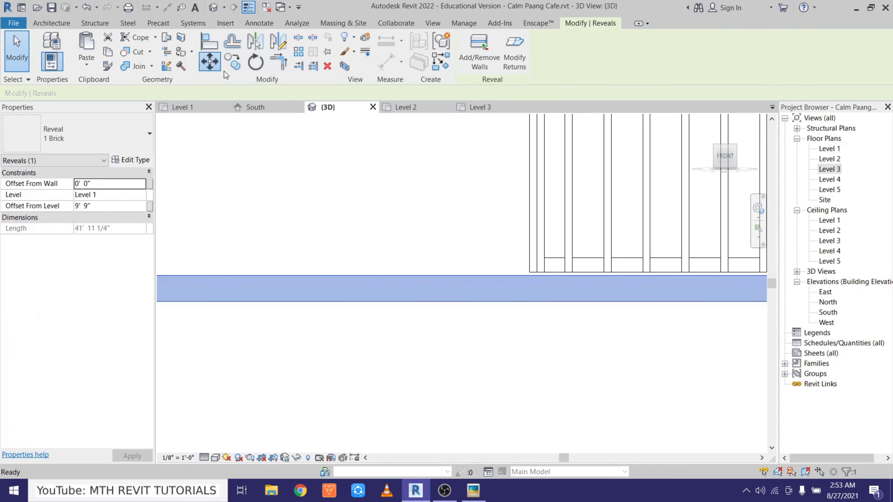
click(222, 70)
scroll(511, 272, up, 4)
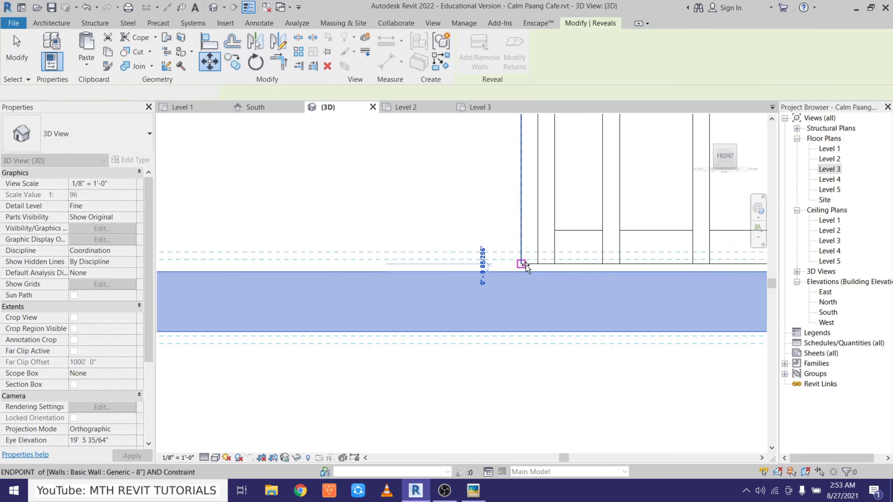
click(522, 264)
key(Escape)
Step: Orbit to the corner between the west and south walls, switch the 3D view to Shaded and review the facades
scroll(557, 280, down, 8)
shift+middle_drag(412, 283, 496, 352)
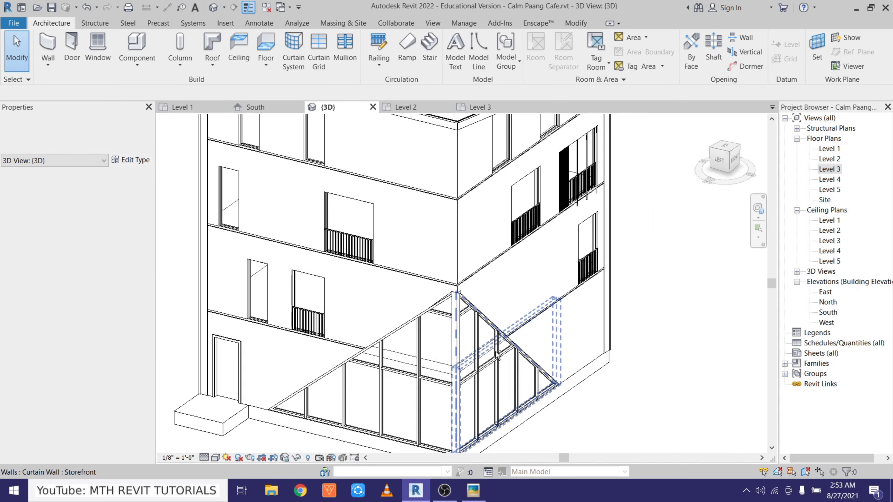
scroll(314, 331, up, 4)
key(s)
key(d)
scroll(351, 303, down, 1)
middle_drag(379, 250, 368, 393)
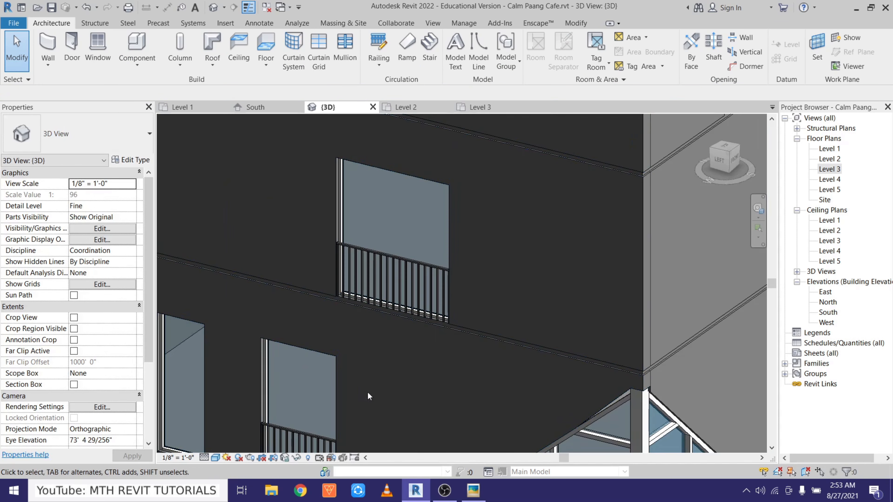
scroll(368, 392, down, 2)
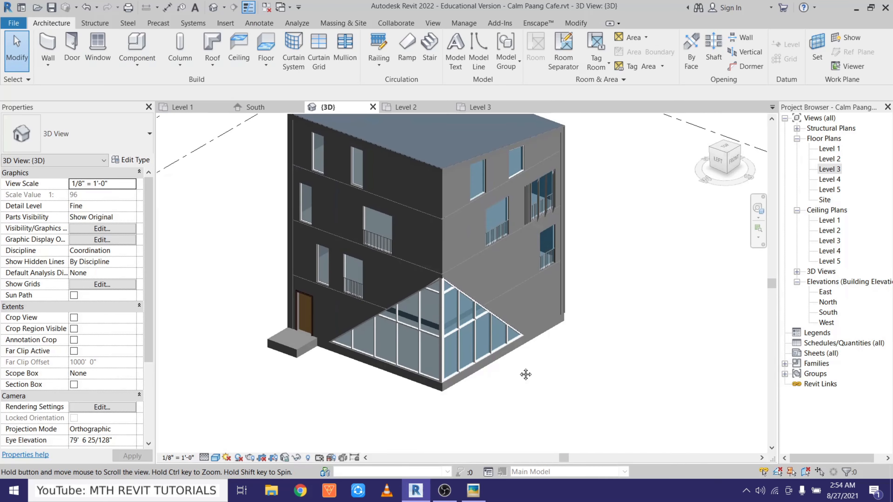
middle_drag(527, 375, 513, 392)
scroll(438, 394, up, 1)
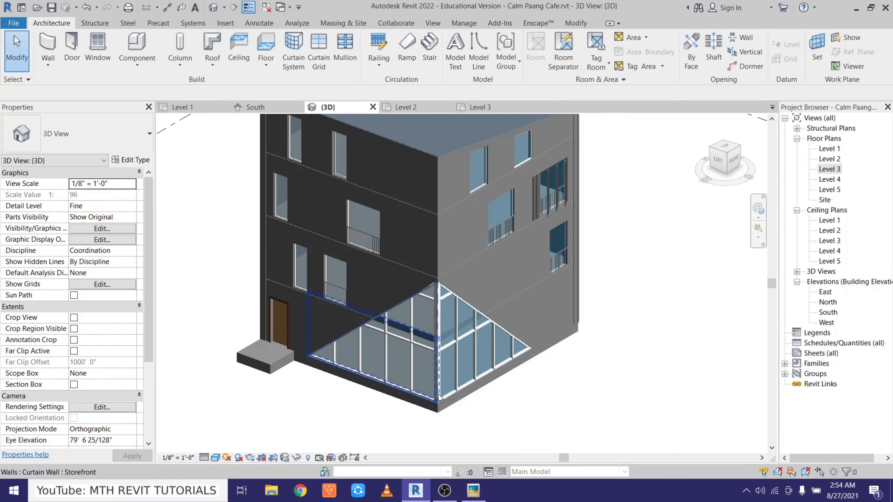
Step: Edit the Generic - 18" floor boundary in the Level 1 plan and sketch three stepped 6' lines from its southeast corner: down, right, down
click(449, 412)
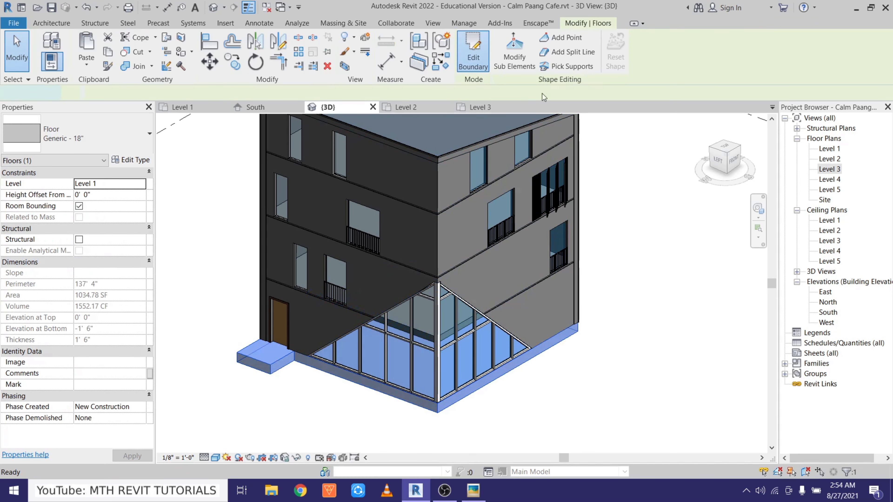
double_click(835, 151)
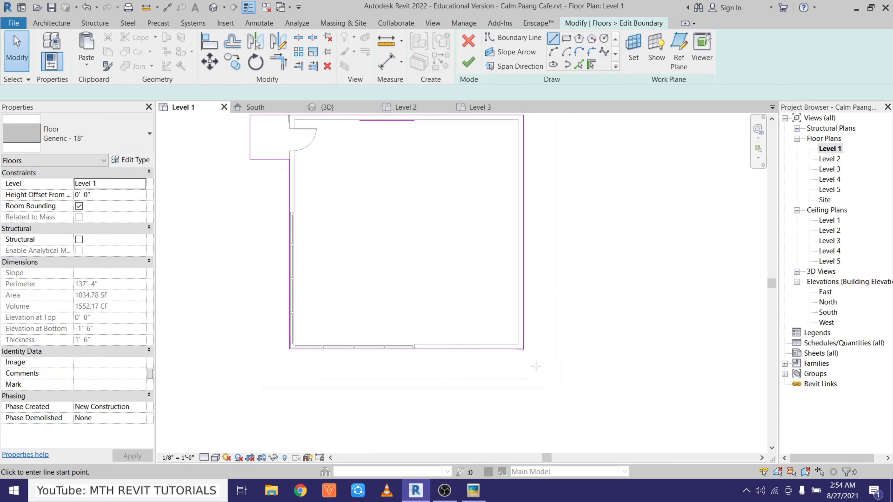
click(523, 349)
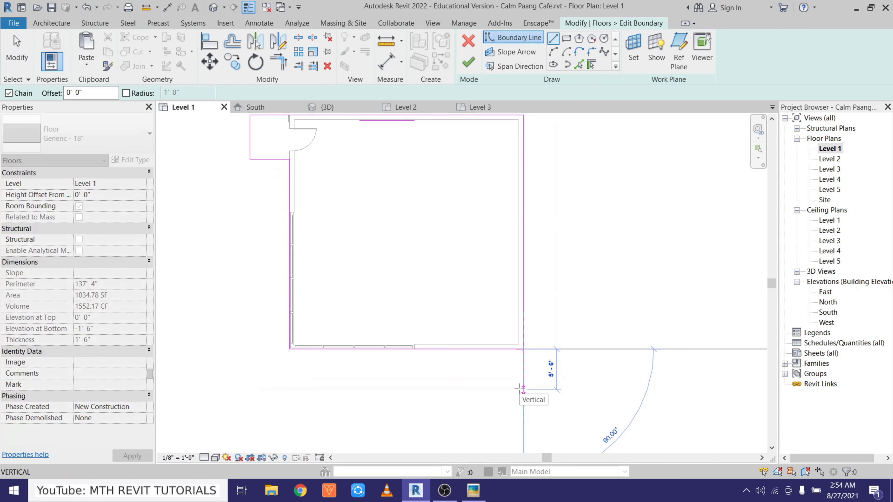
key(Return)
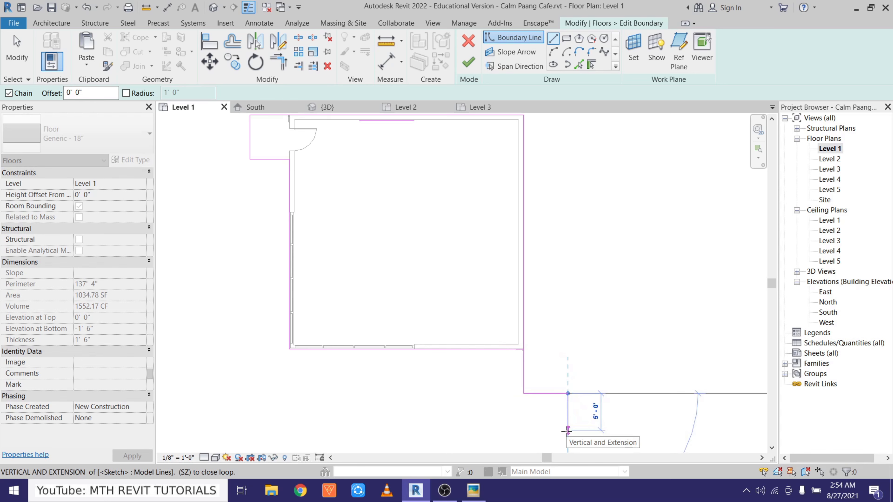
key(Return)
key(Escape)
key(Escape)
scroll(492, 297, down, 2)
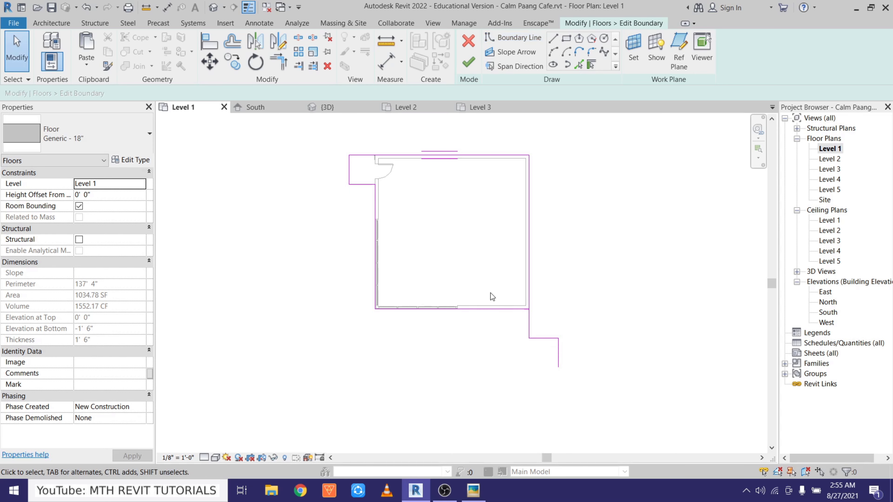
Step: Mirror a copy of the three stepped boundary lines to the west side about a vertical axis near the middle of the south wall
drag(608, 392, 607, 393)
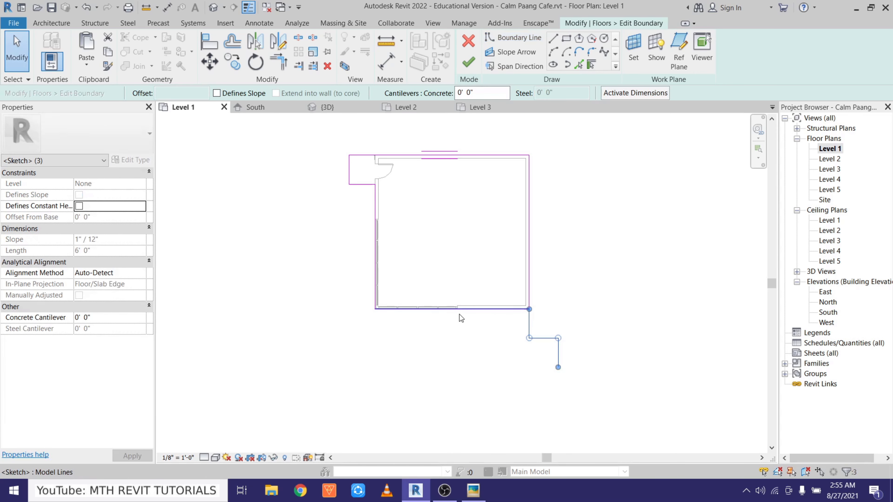
key(m)
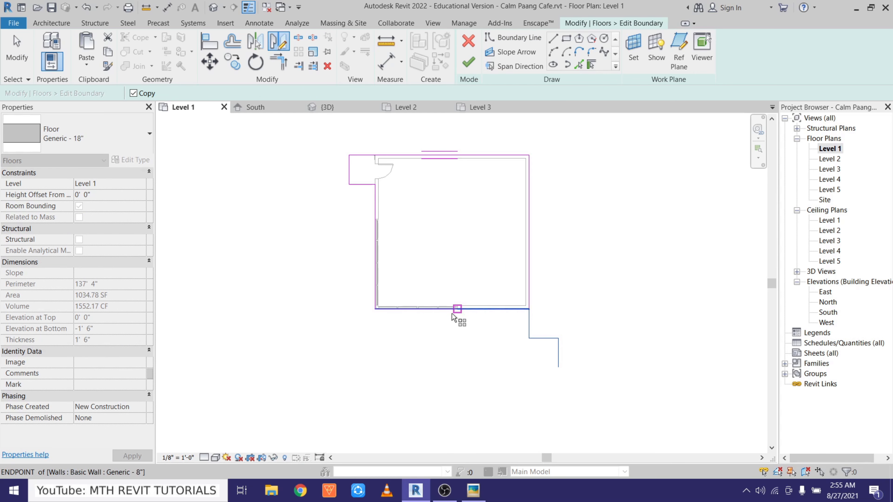
click(449, 310)
click(449, 343)
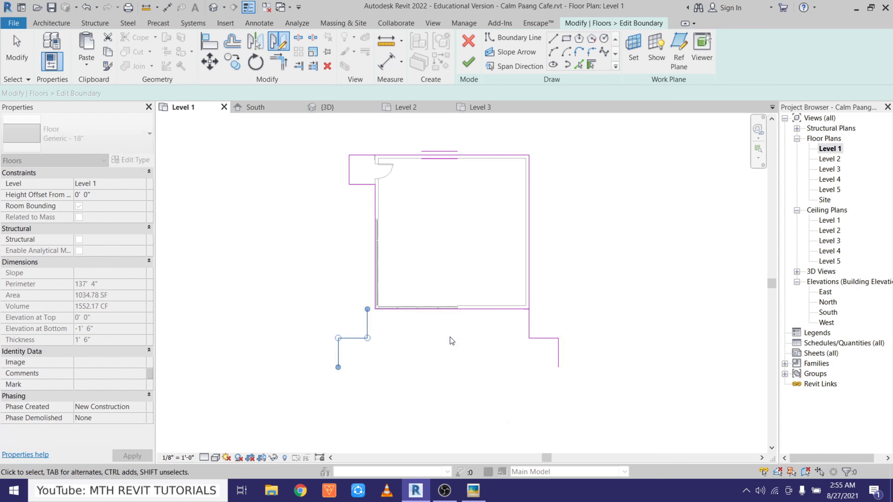
scroll(345, 233, up, 1)
middle_drag(345, 233, 341, 261)
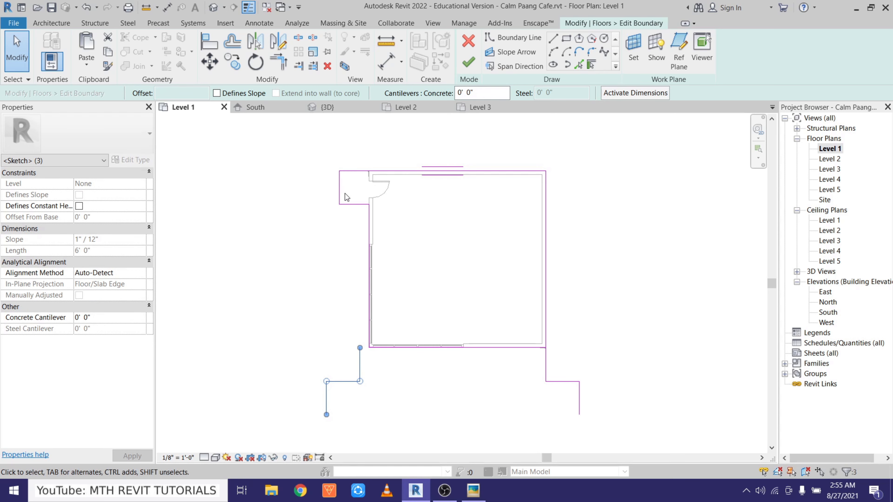
Step: Draw a vertical guide line in line with the entrance landing's west edge, extending south past the mirrored lines
click(357, 297)
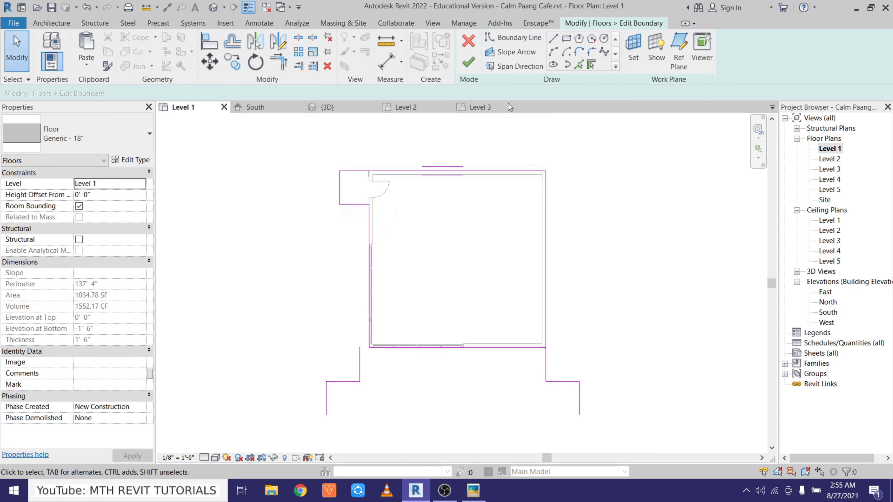
click(558, 38)
click(340, 235)
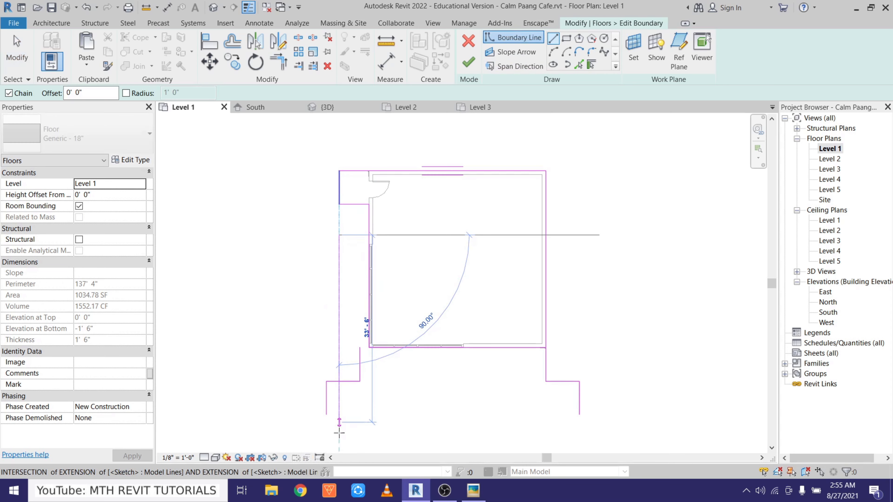
click(340, 444)
key(Escape)
key(Escape)
Step: Move the mirrored stepped lines east until their outer corner meets the guide line, and delete the guide line
middle_drag(287, 322, 288, 309)
drag(370, 414, 373, 415)
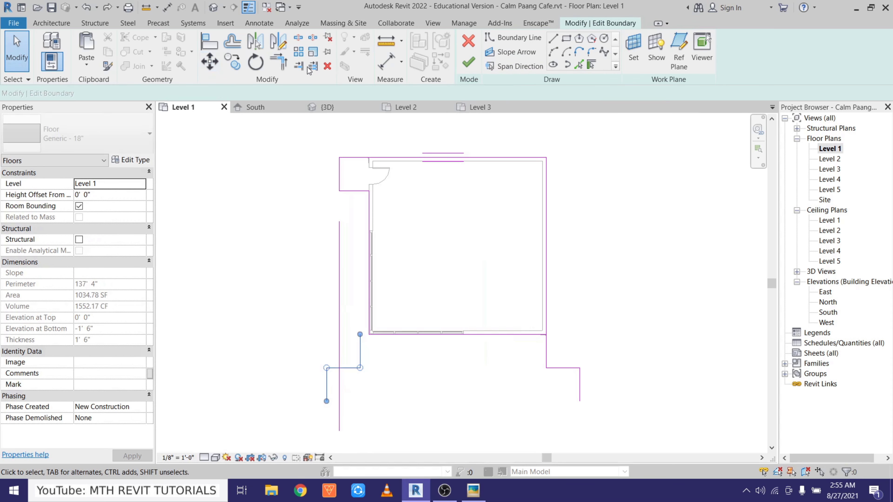
click(210, 62)
scroll(329, 387, up, 2)
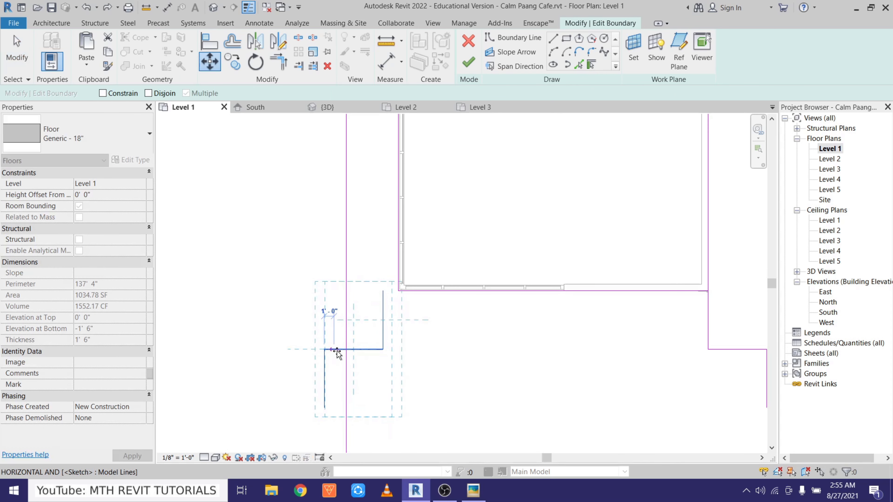
click(346, 350)
key(Escape)
scroll(382, 365, down, 2)
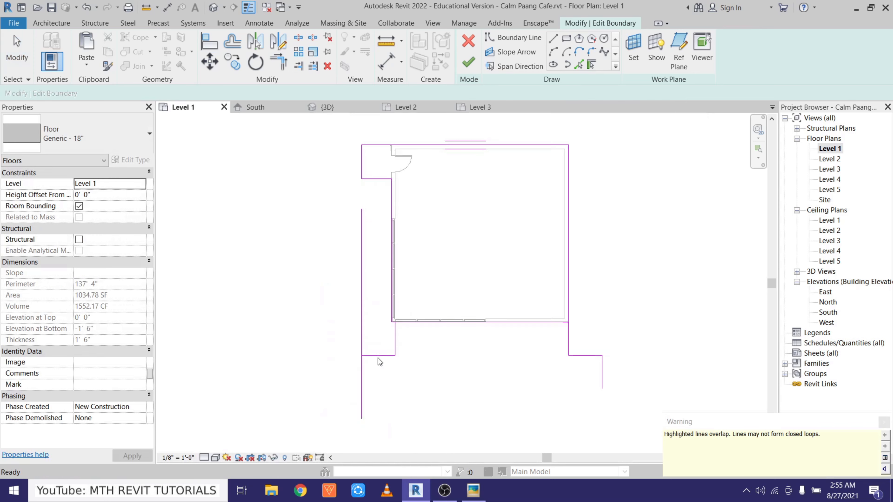
click(362, 299)
key(Delete)
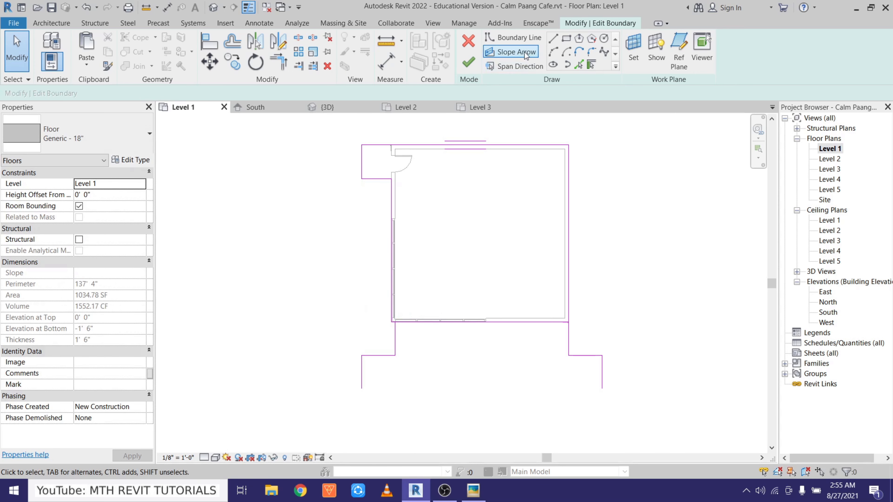
Step: Draw a horizontal boundary line joining the lower ends of the east and west stepped lines
click(602, 388)
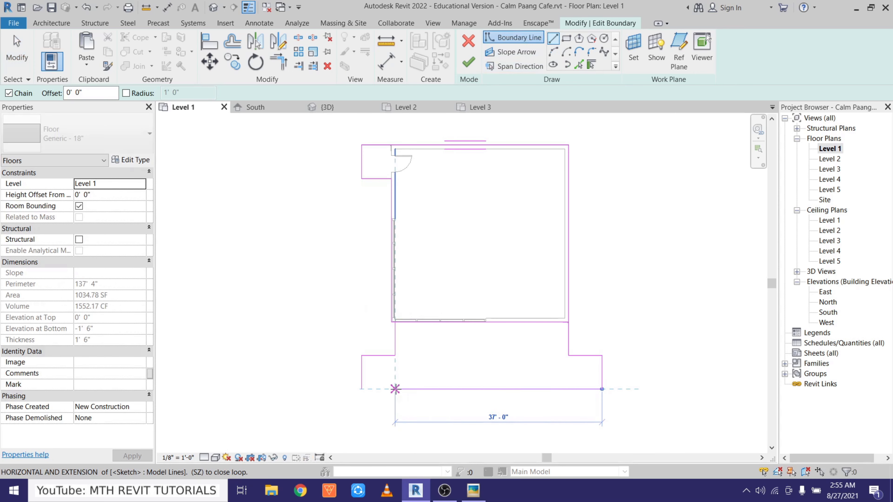
click(362, 389)
key(Escape)
key(Escape)
Step: Shift the west vertical line of the extension into line with the floor's west edge
scroll(405, 347, up, 3)
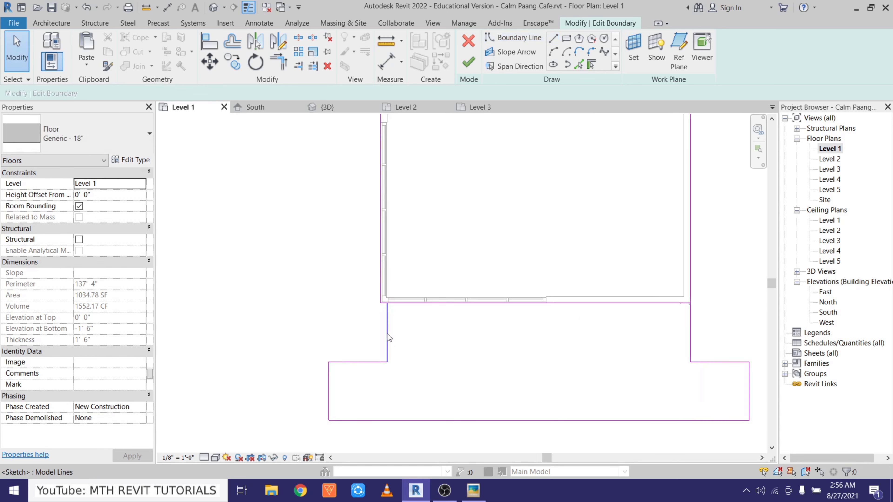
click(386, 340)
drag(384, 339, 380, 341)
click(398, 364)
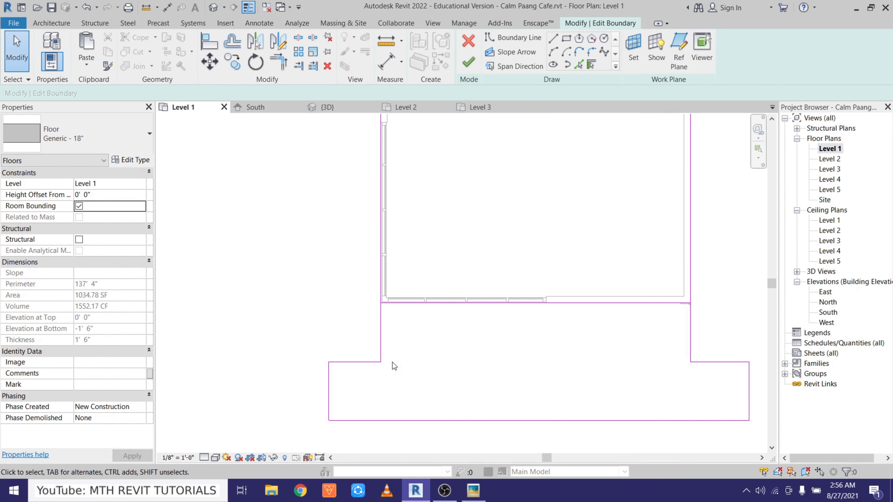
Step: Delete the old south boundary line between building and extension, finish the floor sketch and open the 3D view
scroll(393, 349, down, 2)
scroll(503, 309, up, 1)
click(503, 314)
key(Delete)
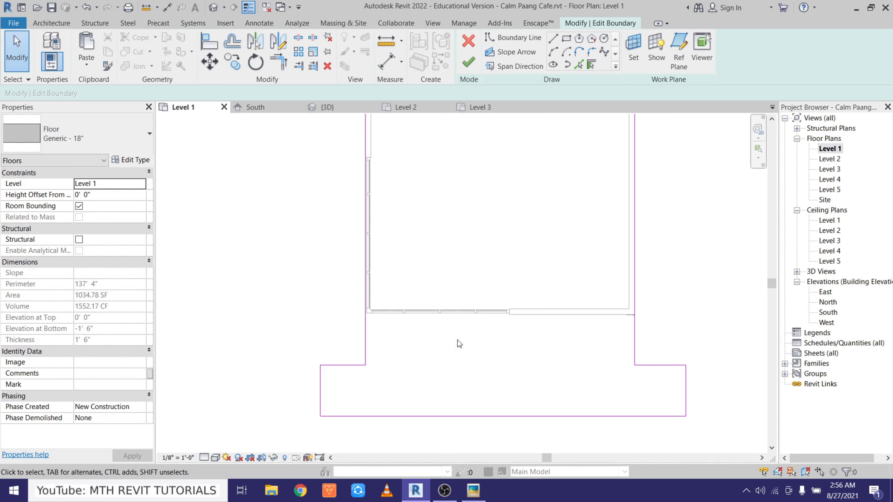
click(472, 66)
scroll(428, 324, down, 2)
key(Escape)
click(213, 7)
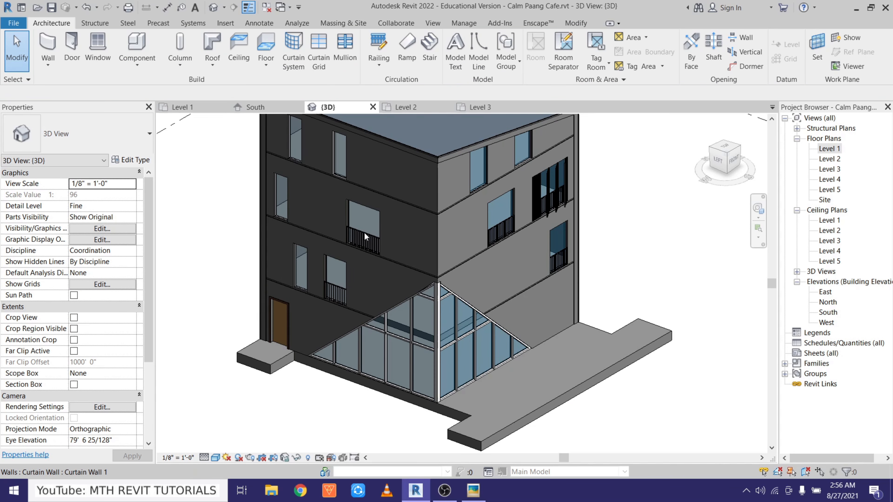
Step: Examine the extended floor slab along the south wall and the corner glazing from several distances in 3D
scroll(417, 369, up, 2)
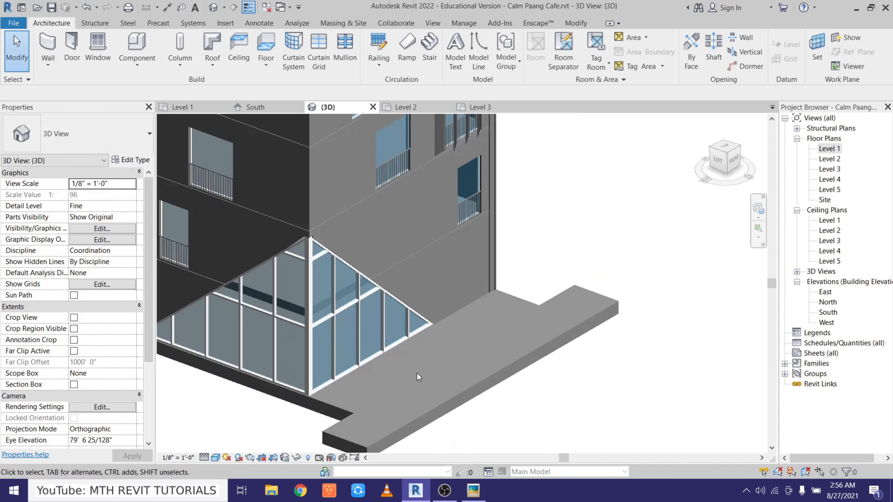
scroll(434, 349, down, 3)
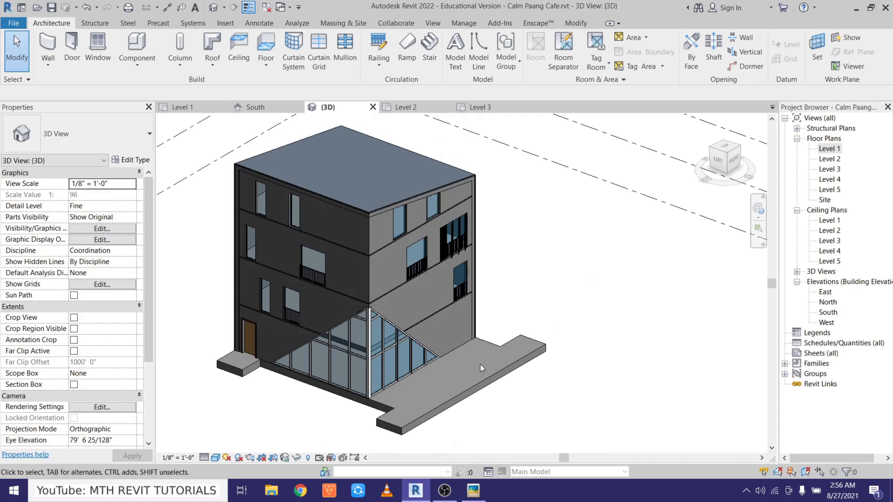
scroll(450, 419, up, 5)
scroll(424, 321, down, 4)
middle_drag(399, 318, 358, 352)
shift+middle_drag(318, 411, 363, 391)
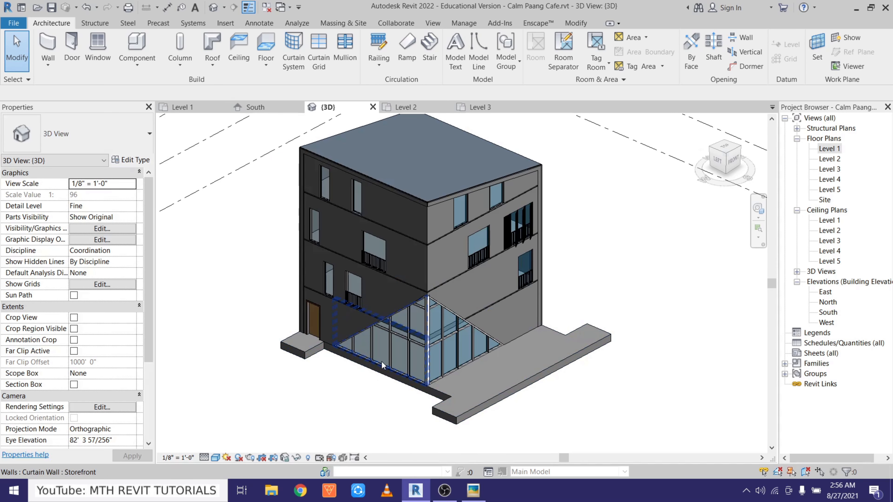
scroll(381, 362, up, 3)
middle_drag(383, 358, 365, 355)
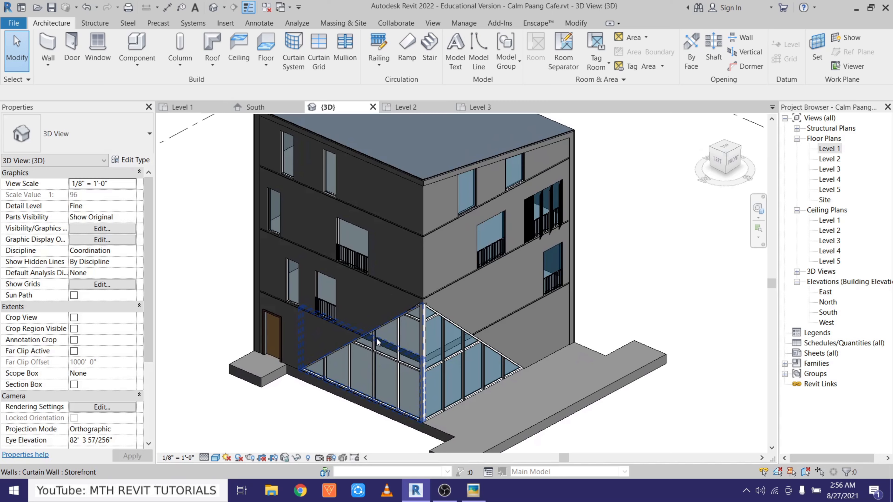